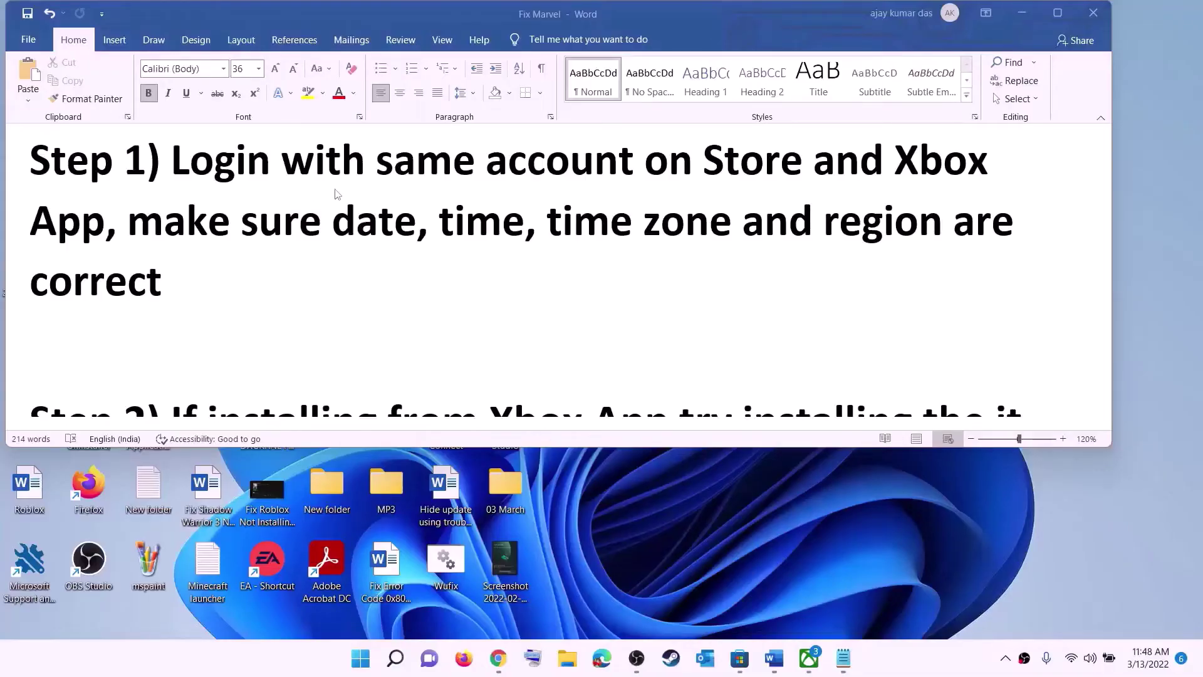
- Sign out of the Microsoft Store profile, then sign back in with the same account and its PIN
left_click(739, 658)
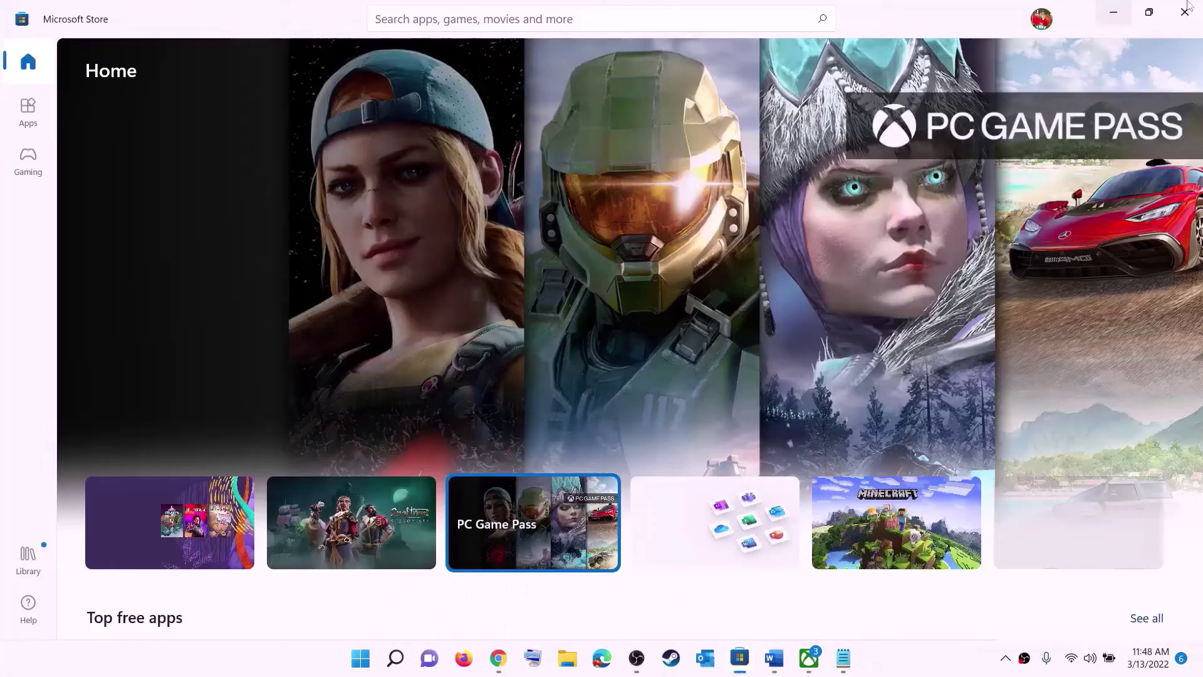
left_click(1040, 20)
left_click(875, 90)
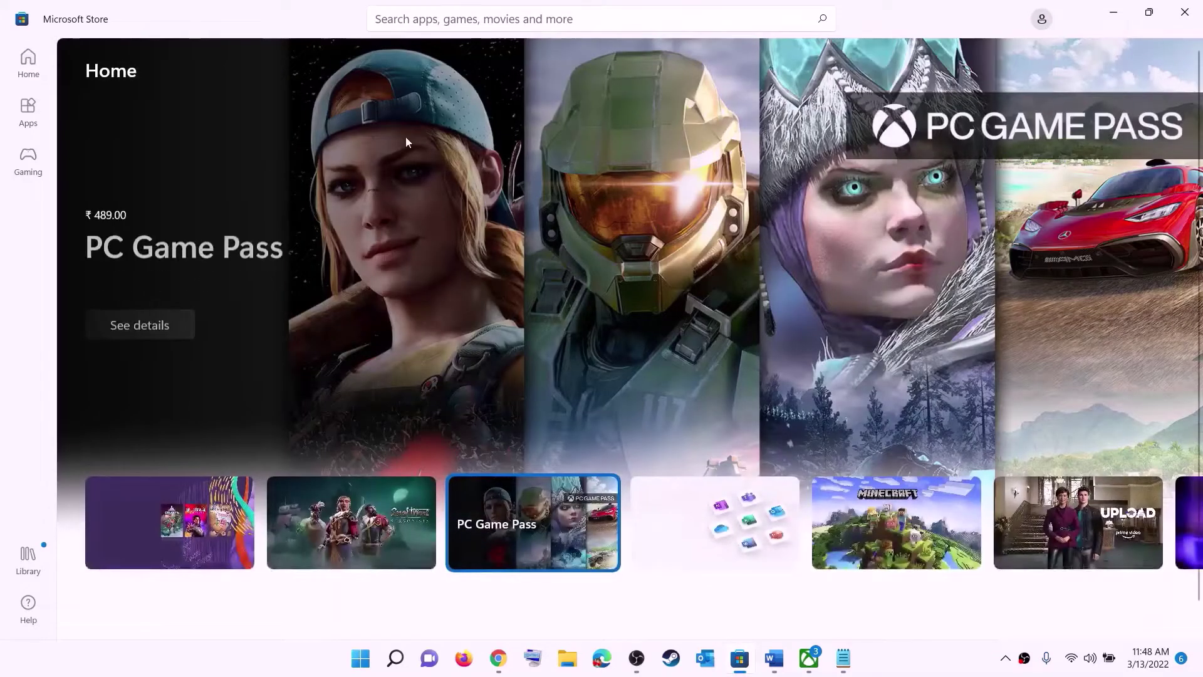
left_click(577, 227)
left_click(681, 476)
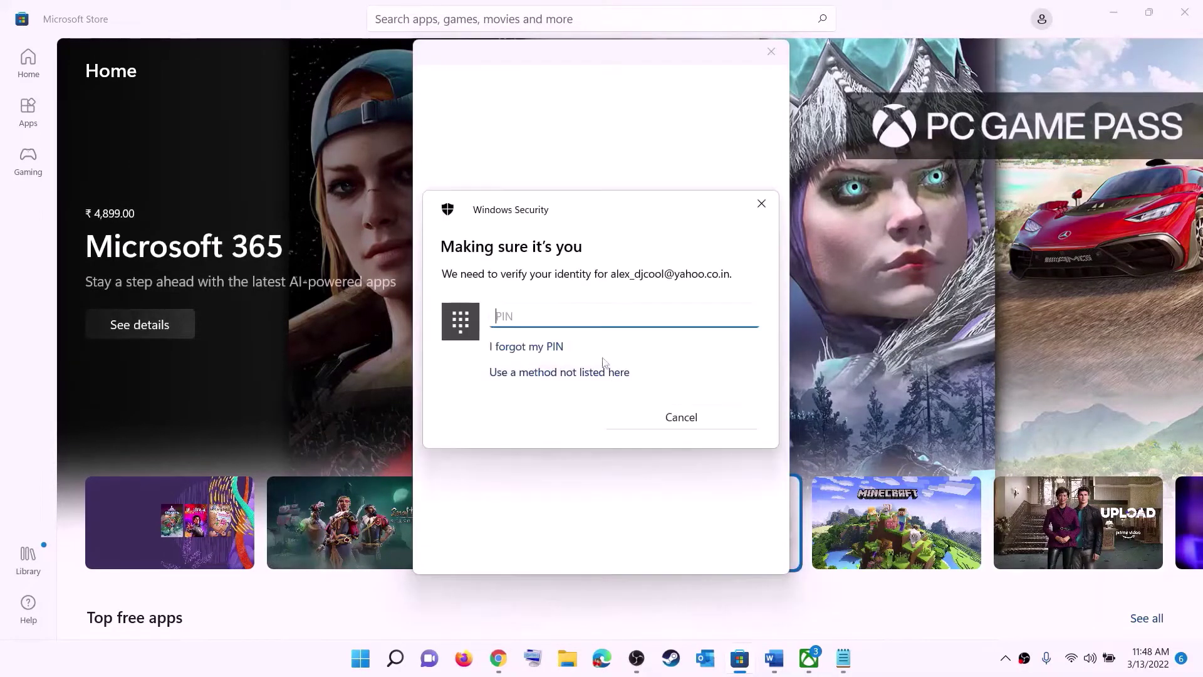
type("•••")
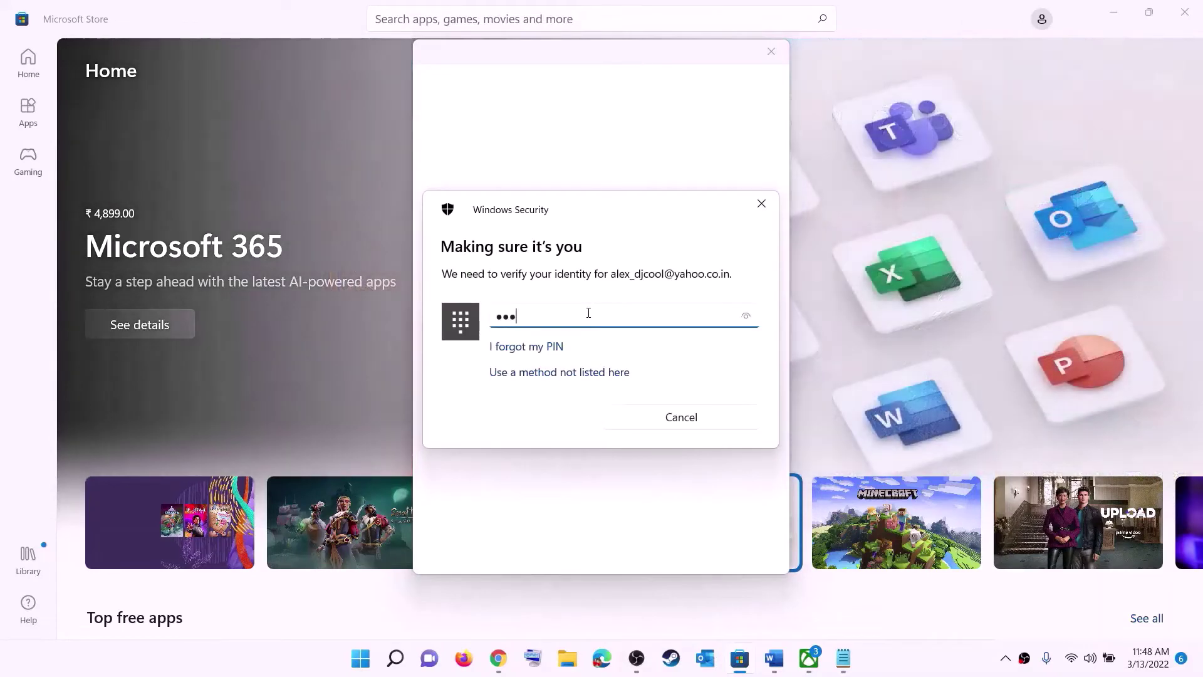
type("•")
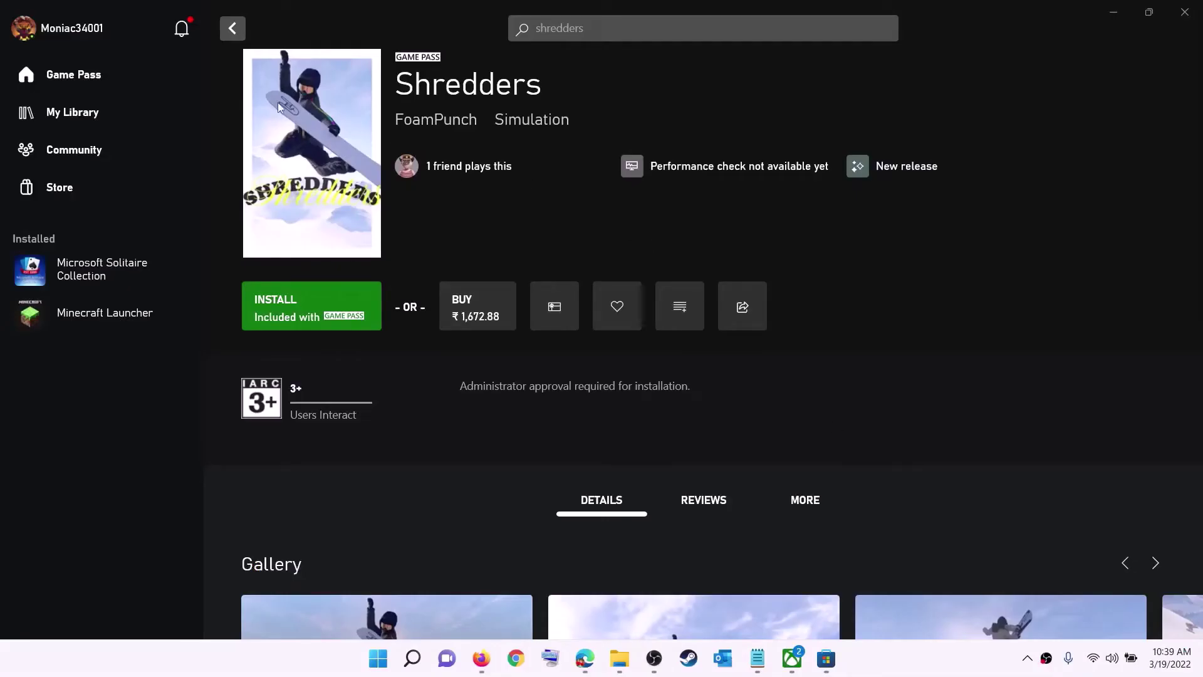
- Sign out of the Xbox app from the profile menu and sign back in
left_click(73, 33)
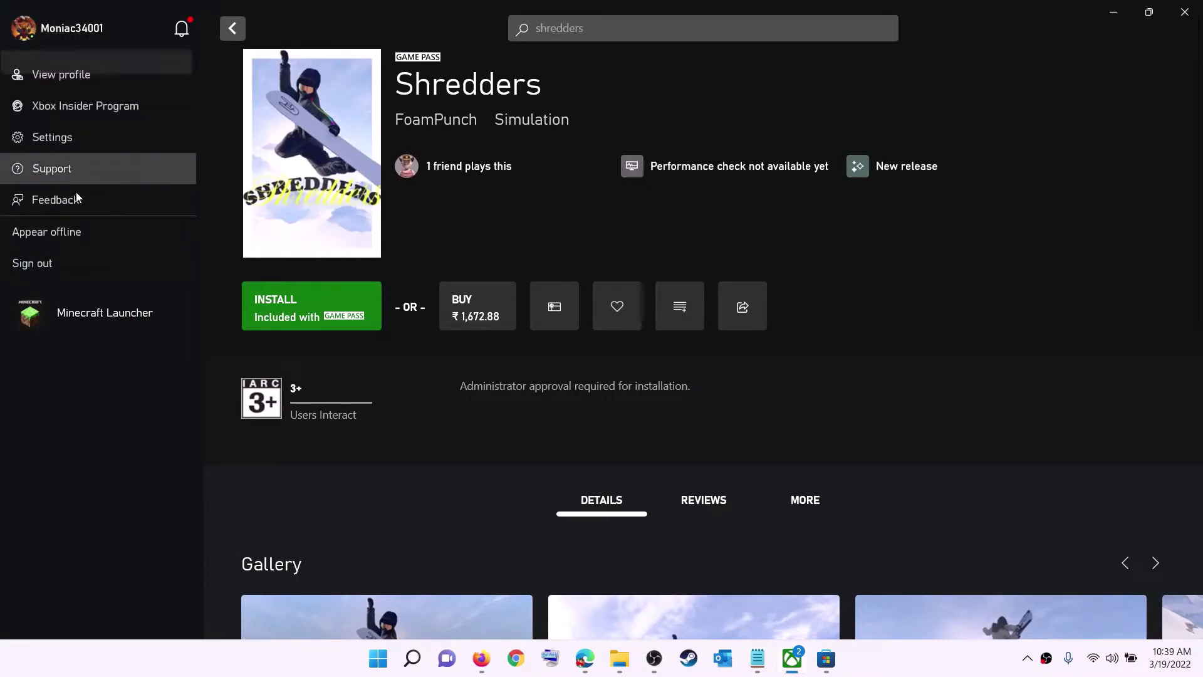
left_click(66, 266)
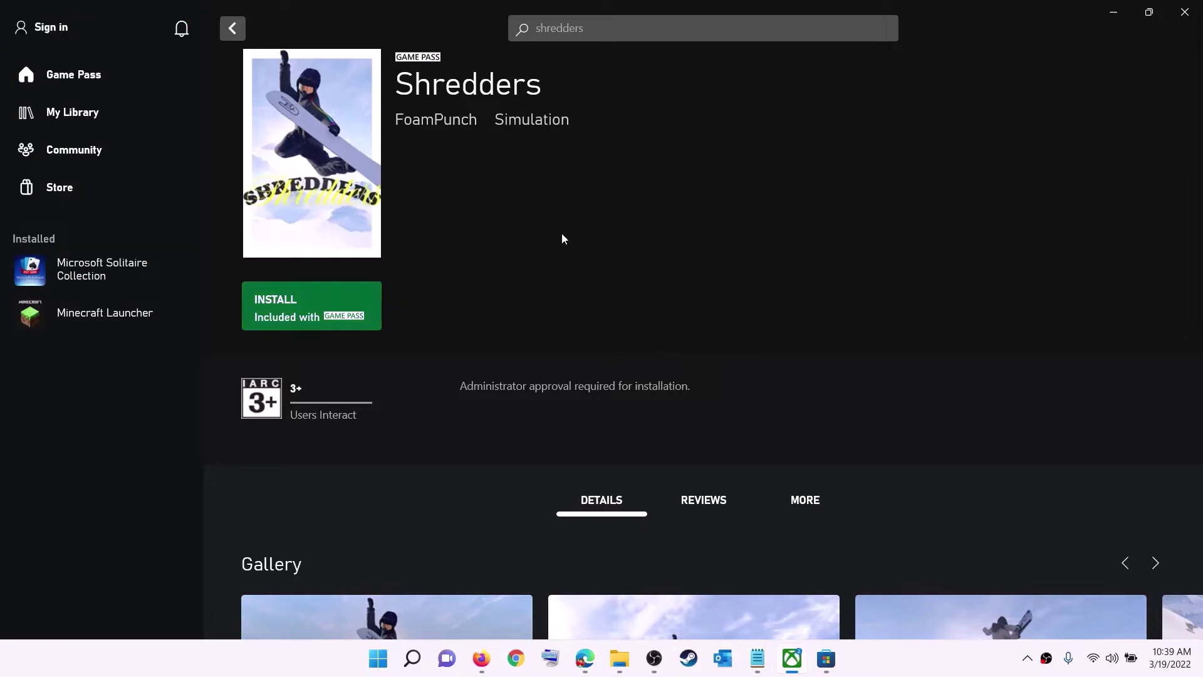
left_click(55, 28)
left_click(43, 201)
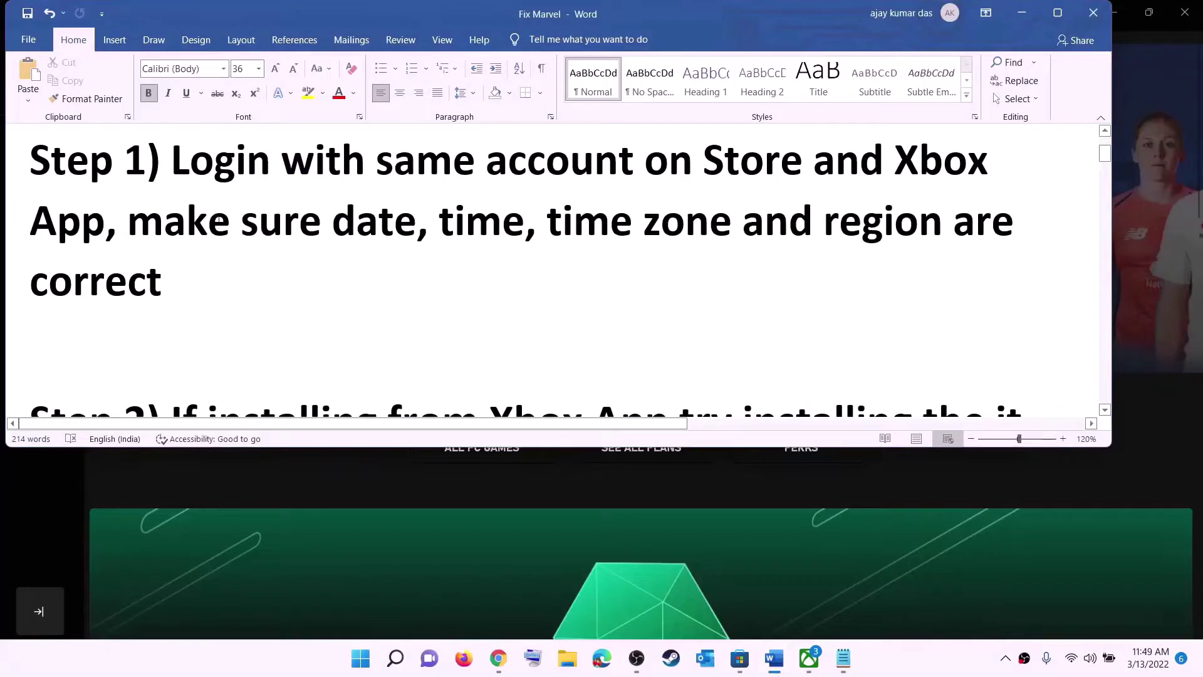
- Highlight the date, time and region reminder in the notes, then open Date & time settings
left_click_drag(129, 223, 913, 260)
left_click(1022, 13)
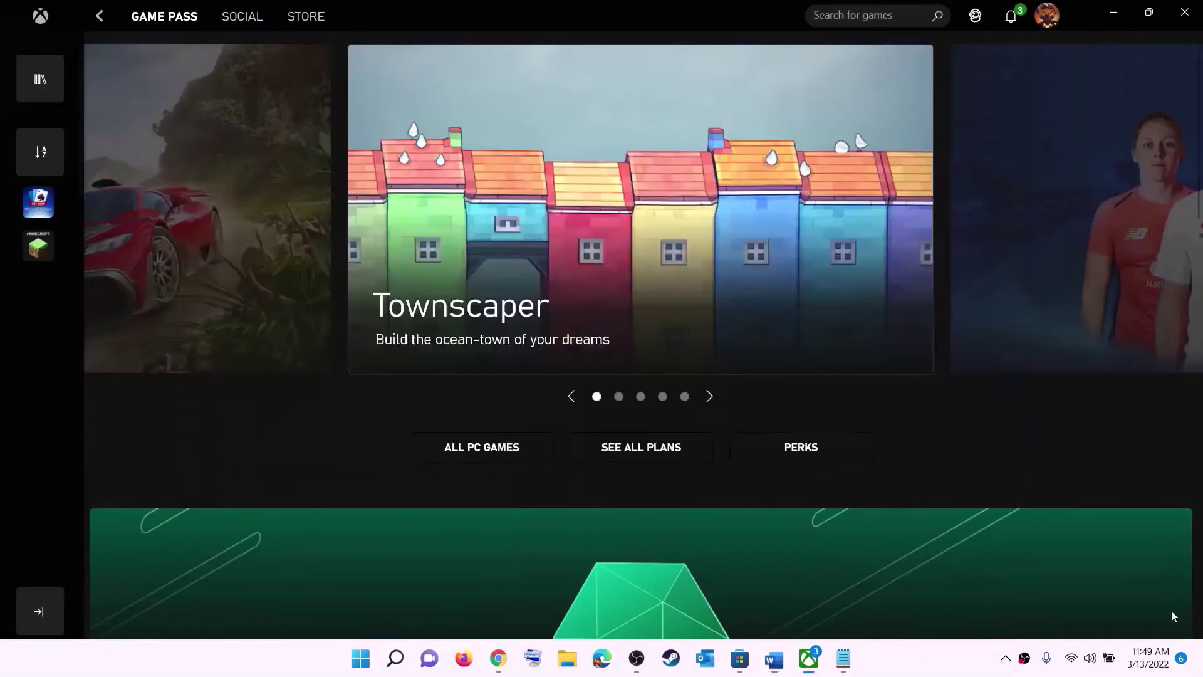
right_click(1144, 669)
left_click(1138, 591)
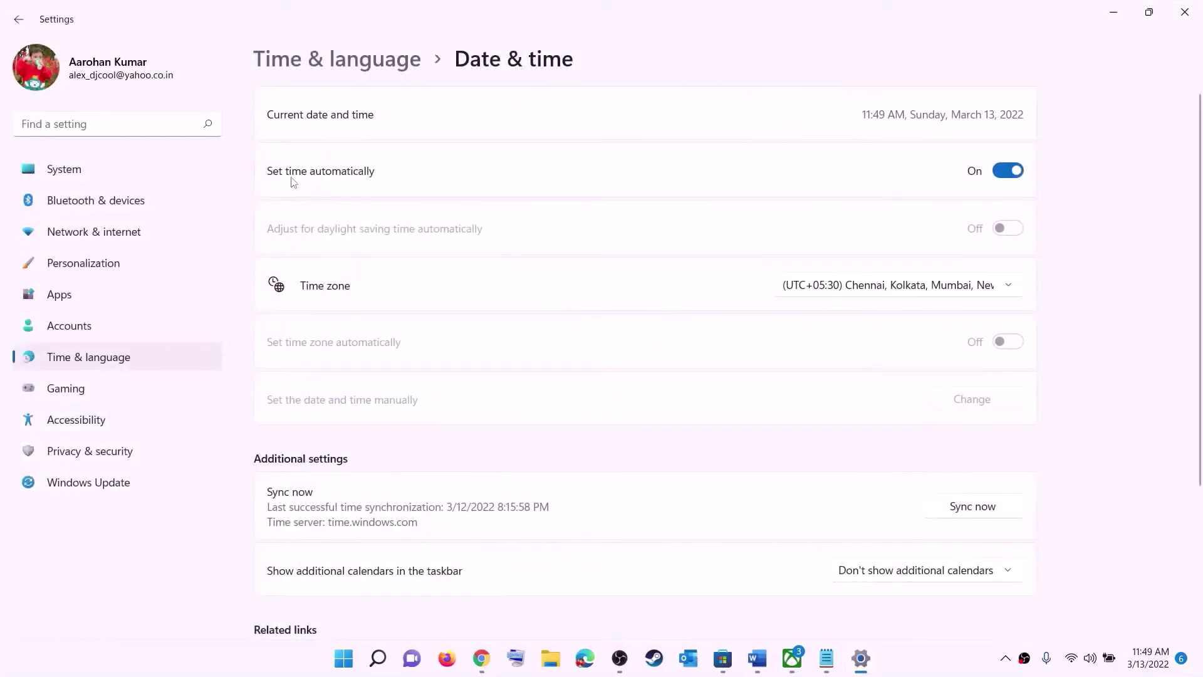
- Toggle automatic time off and on, keep the Chennai/Kolkata UTC+05:30 zone, and sync the clock
left_click(1007, 171)
left_click(1007, 170)
left_click(884, 289)
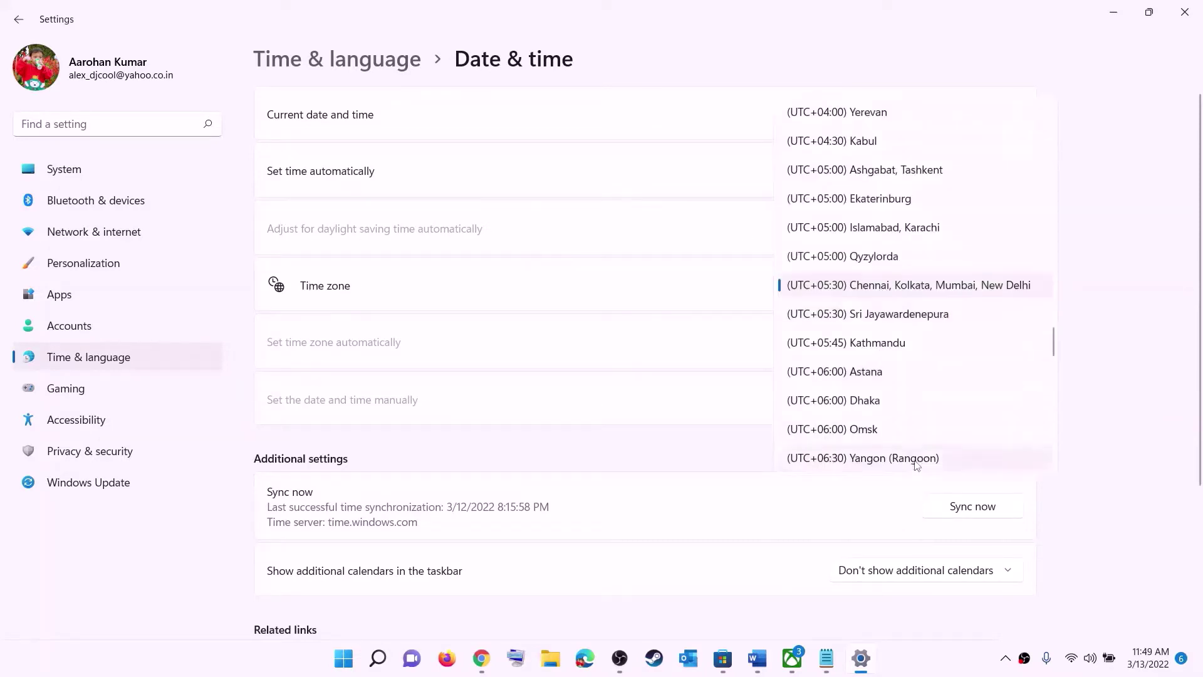
left_click(918, 288)
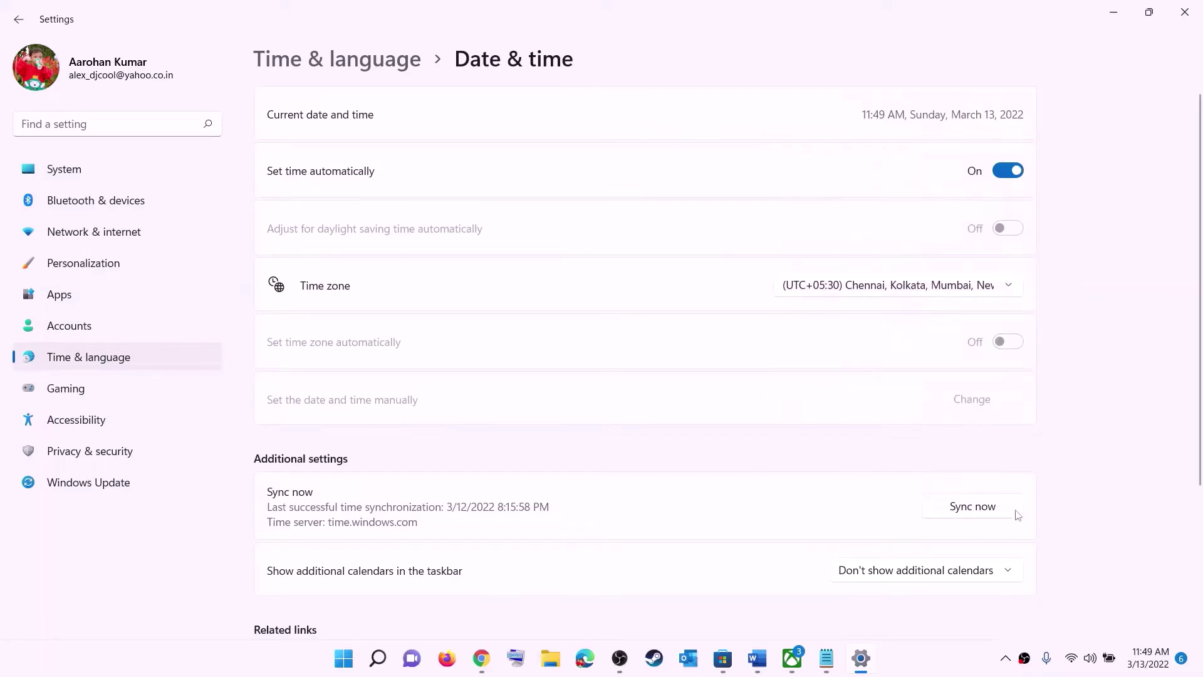
left_click(981, 510)
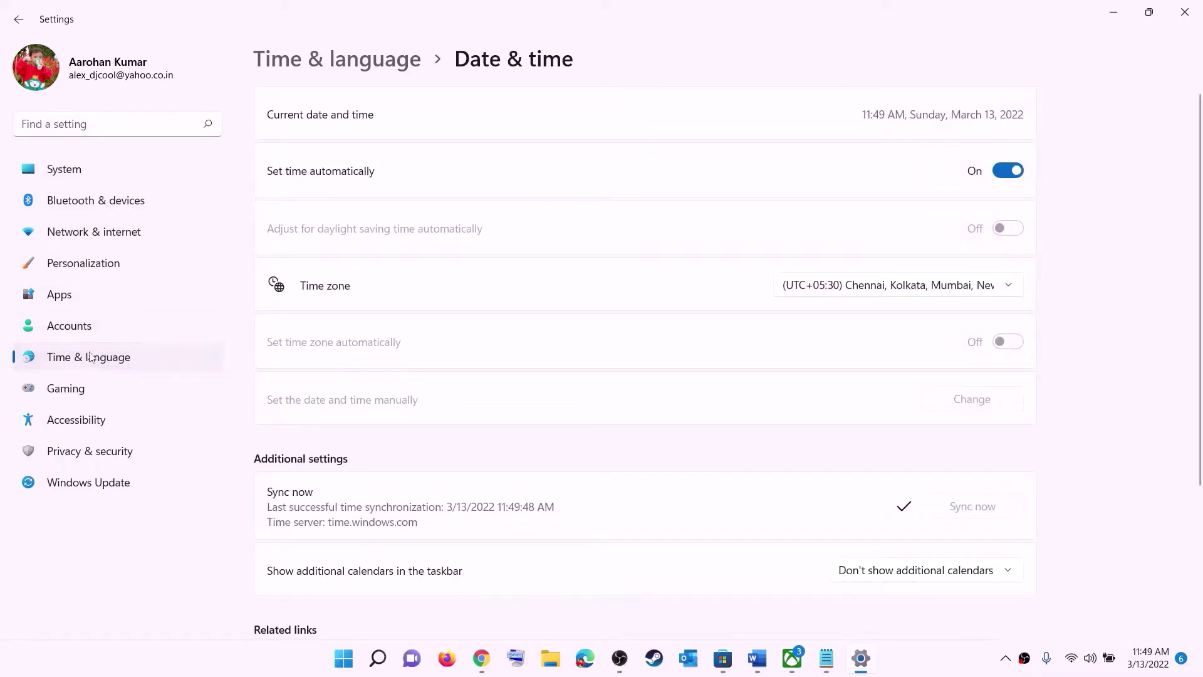
- Confirm India as the country or region under Language & region, then close Settings
left_click(91, 357)
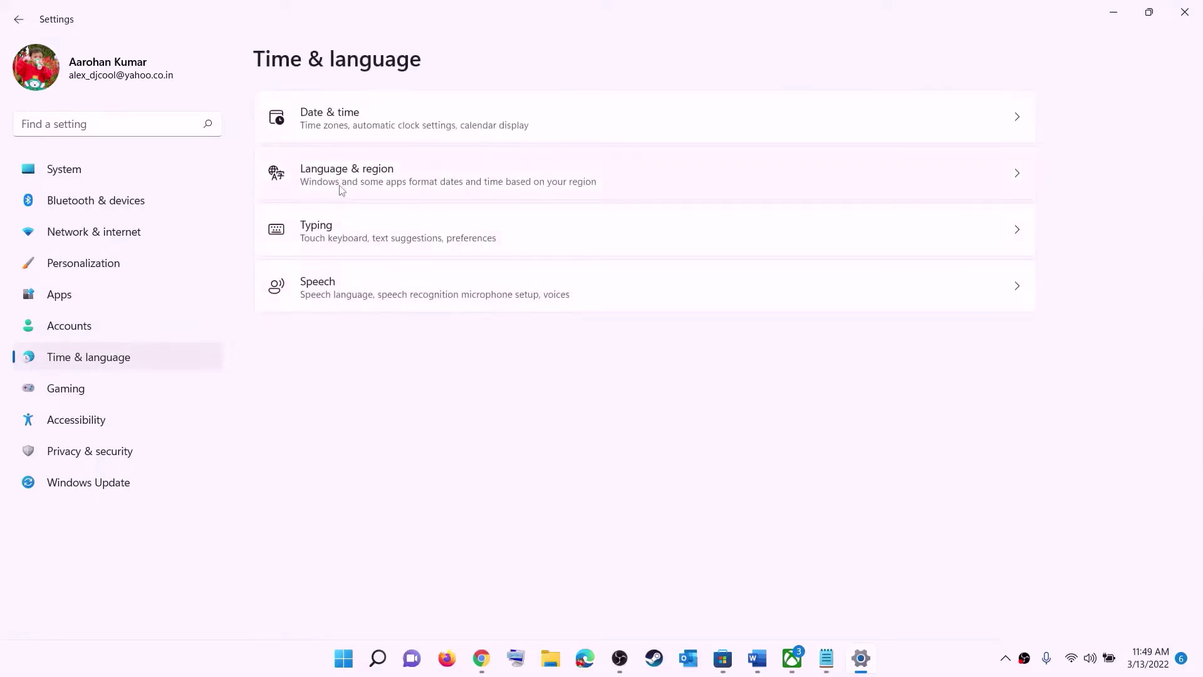
left_click(341, 188)
left_click(972, 355)
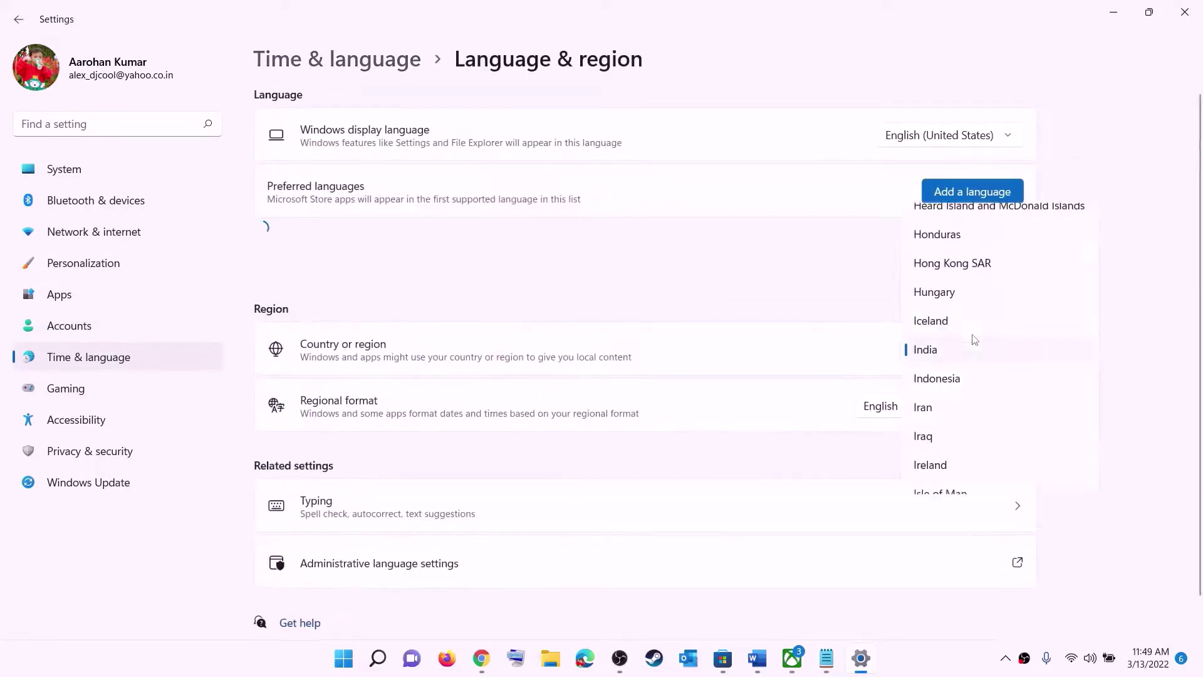
left_click(1163, 235)
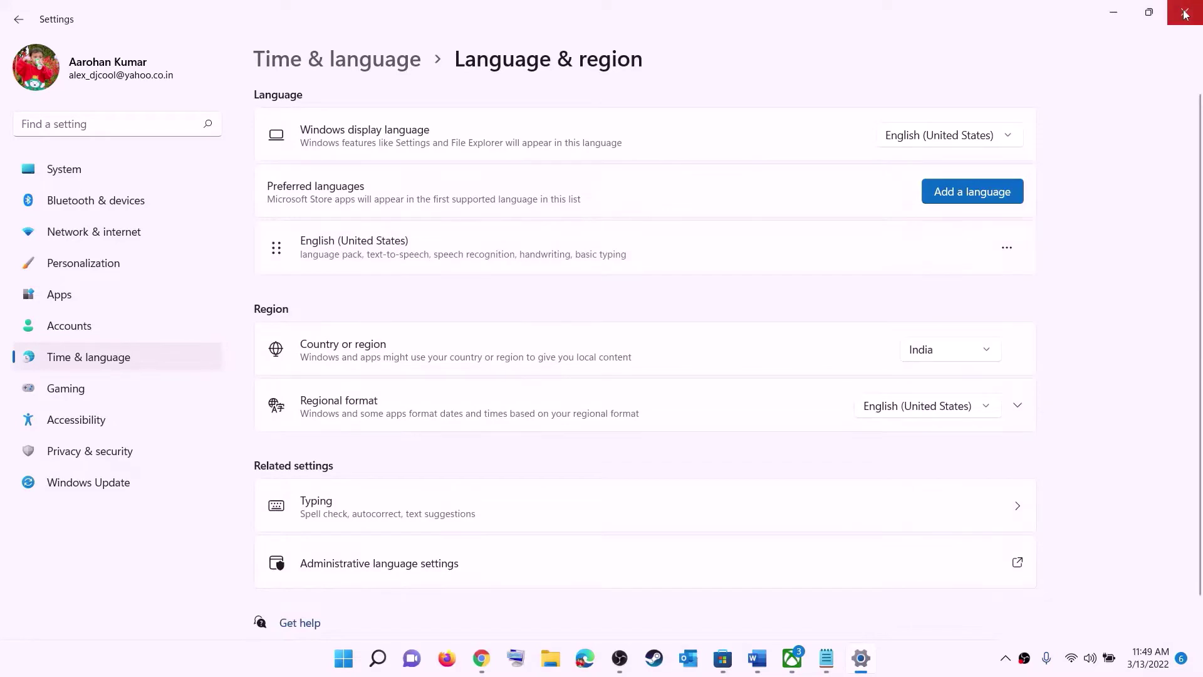
left_click(1184, 11)
- Highlight the Step 2 advice in the Fix Marvel notes to install from the Microsoft Store library
left_click(772, 658)
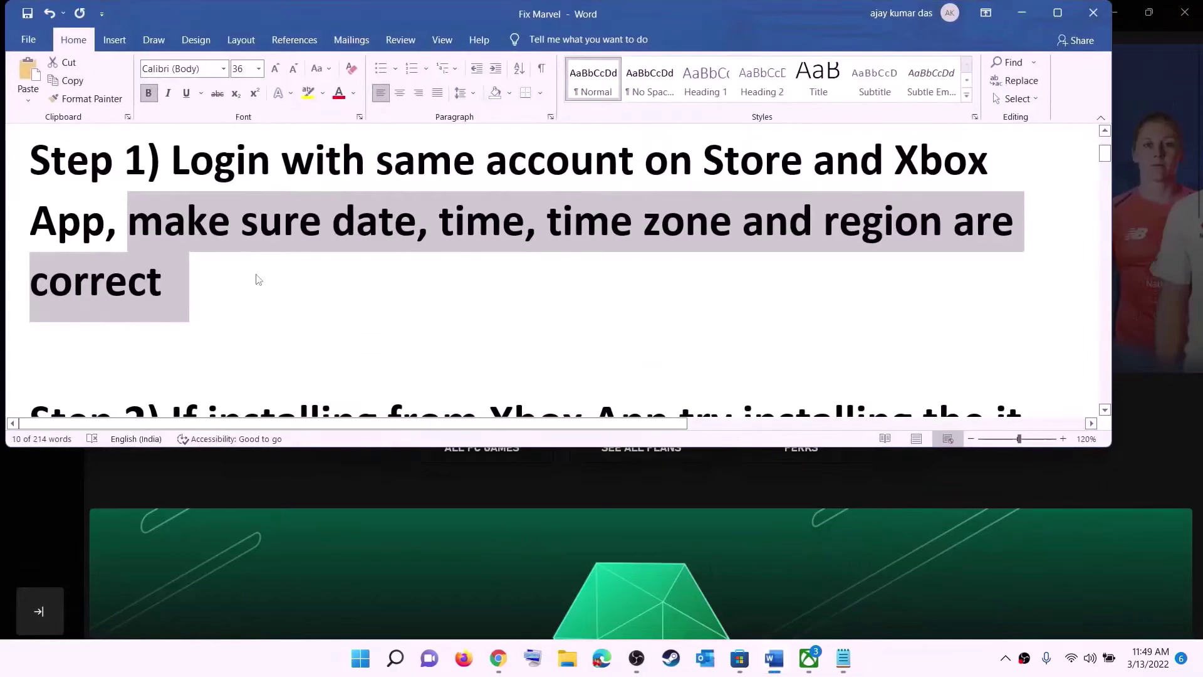
scroll(251, 279, "down", 3)
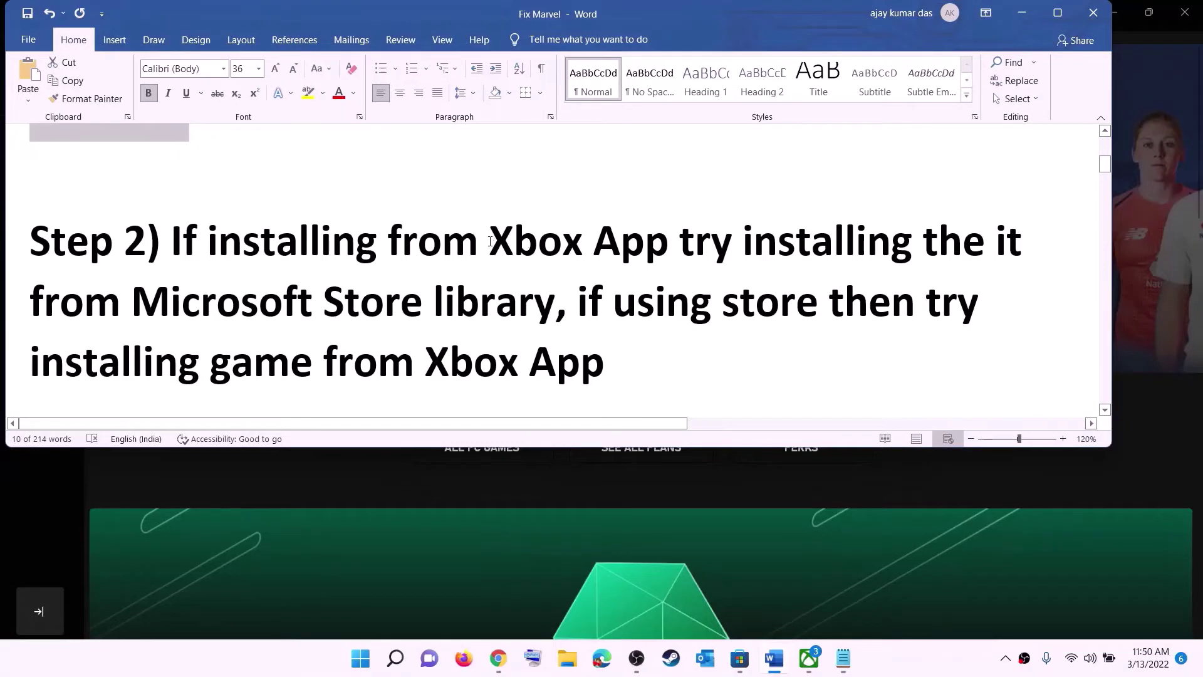
left_click_drag(494, 239, 413, 273)
left_click(740, 245)
left_click_drag(681, 245, 555, 304)
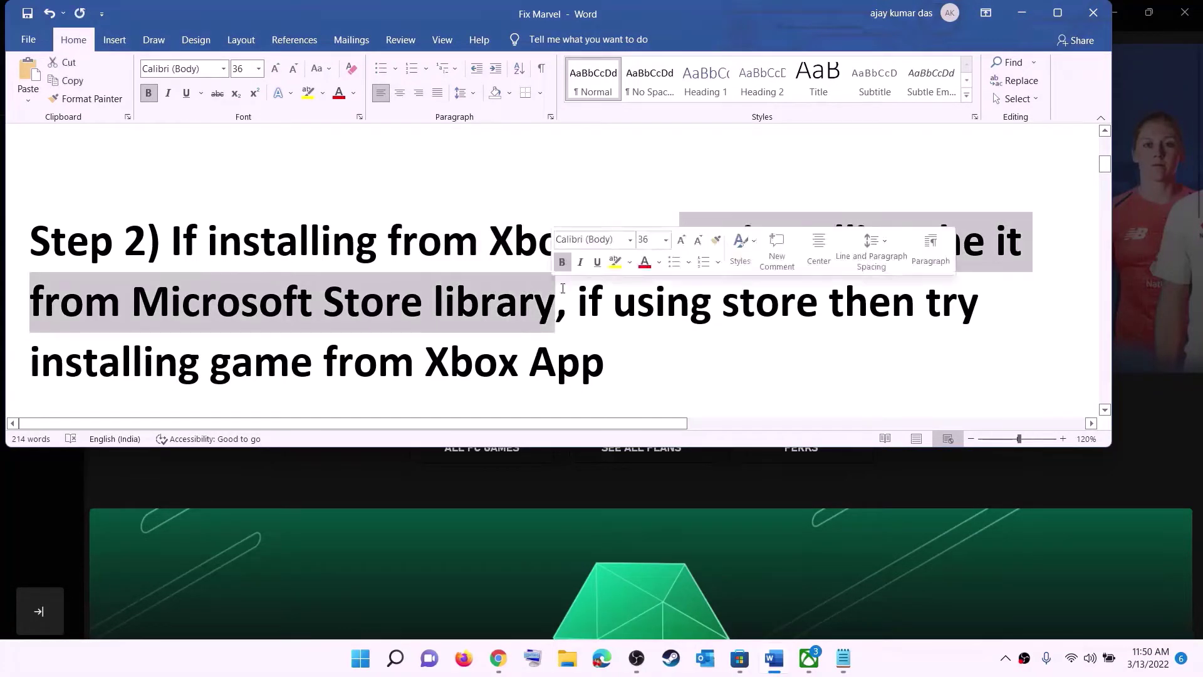
- Open the Microsoft Store Library and scroll through the 33 apps with updates available
left_click(738, 665)
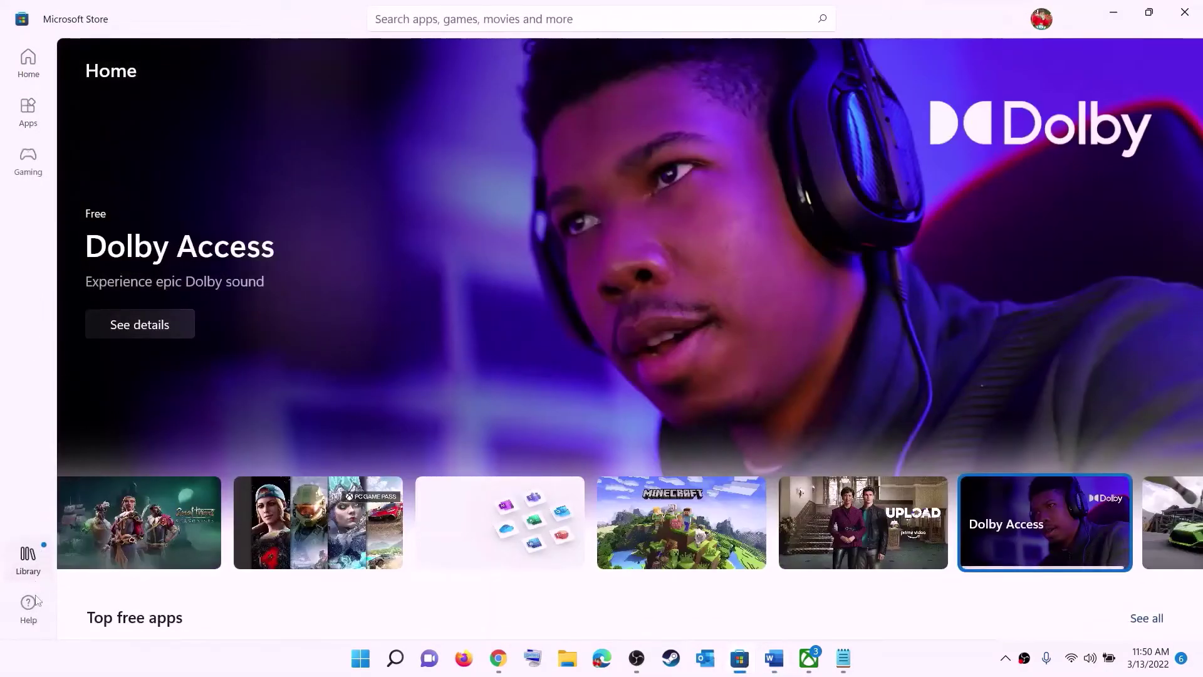
left_click(28, 560)
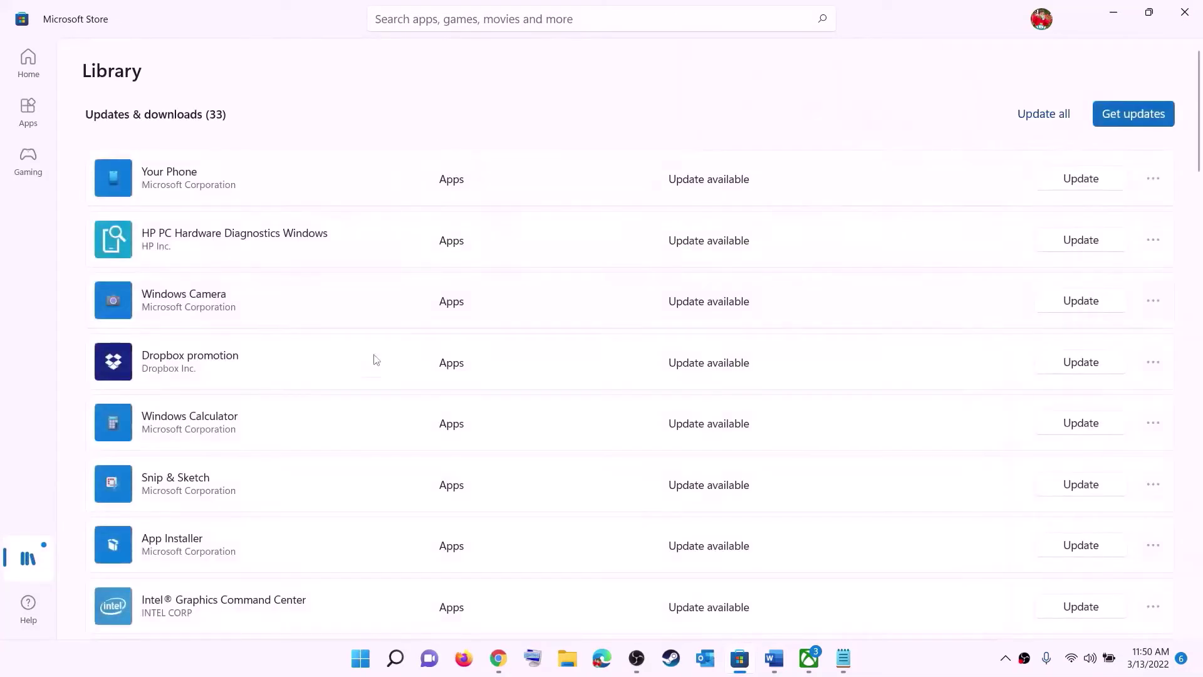
scroll(821, 401, "down", 5)
scroll(719, 445, "down", 4)
scroll(719, 505, "up", 10)
scroll(731, 420, "down", 1)
scroll(732, 426, "down", 20)
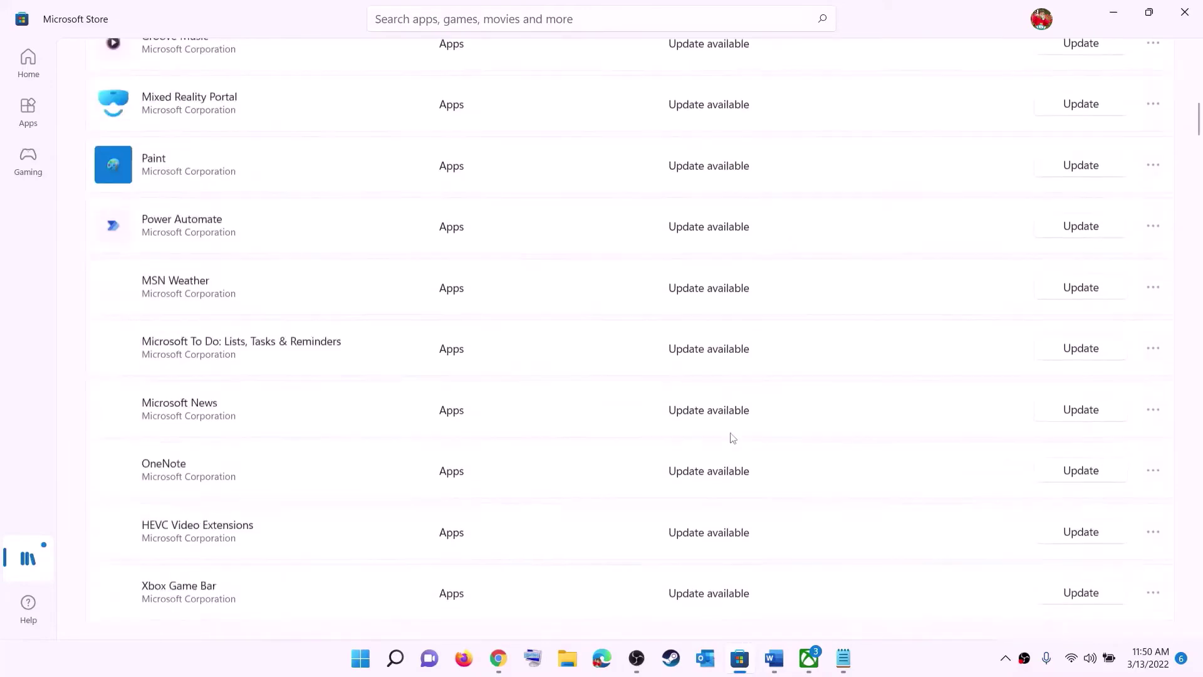
scroll(779, 400, "up", 15)
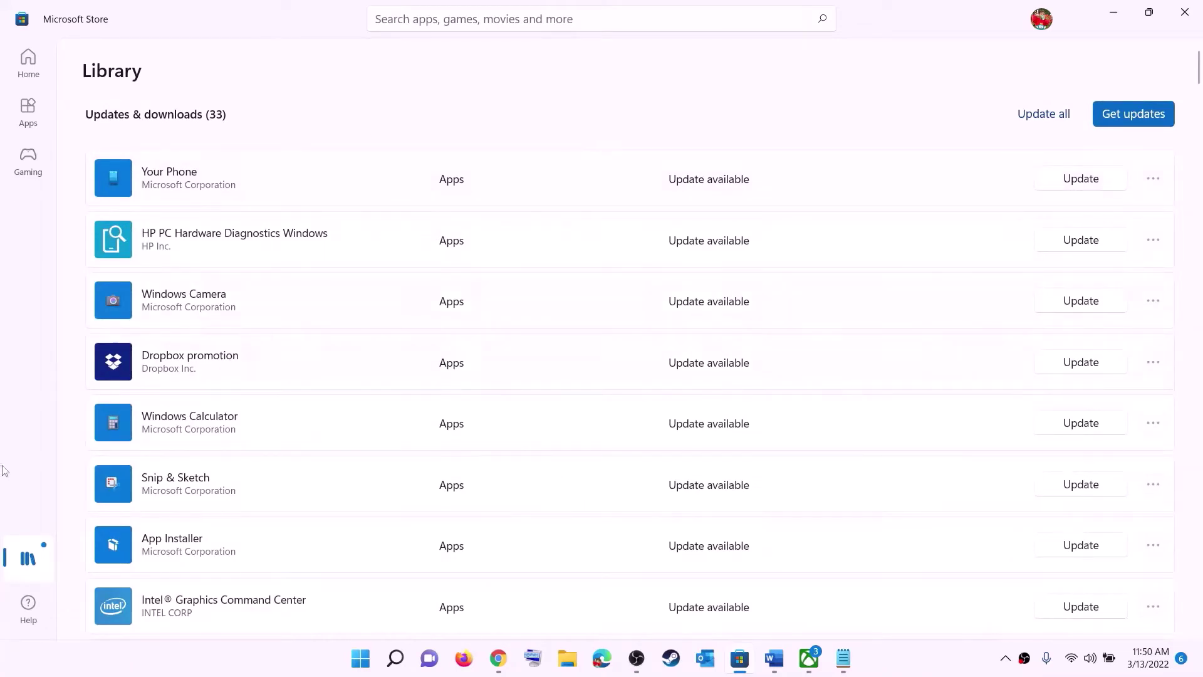
- Highlight 'using store' and the Xbox App install line in the Step 2 notes
left_click(773, 659)
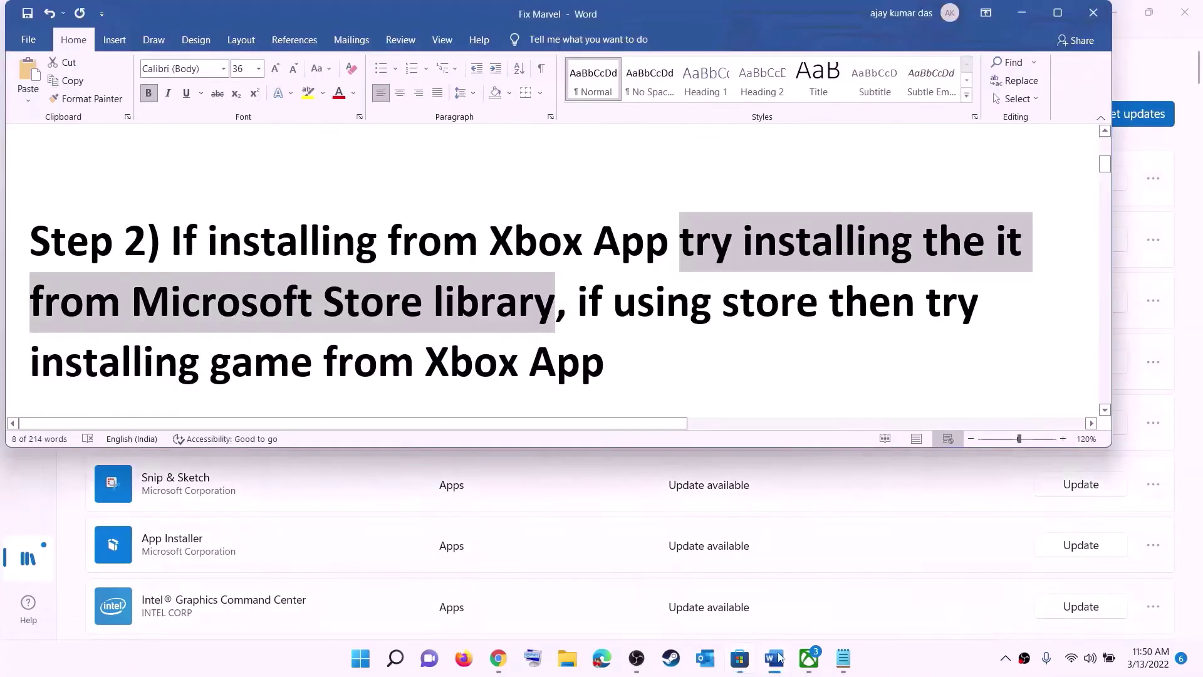
left_click(613, 303)
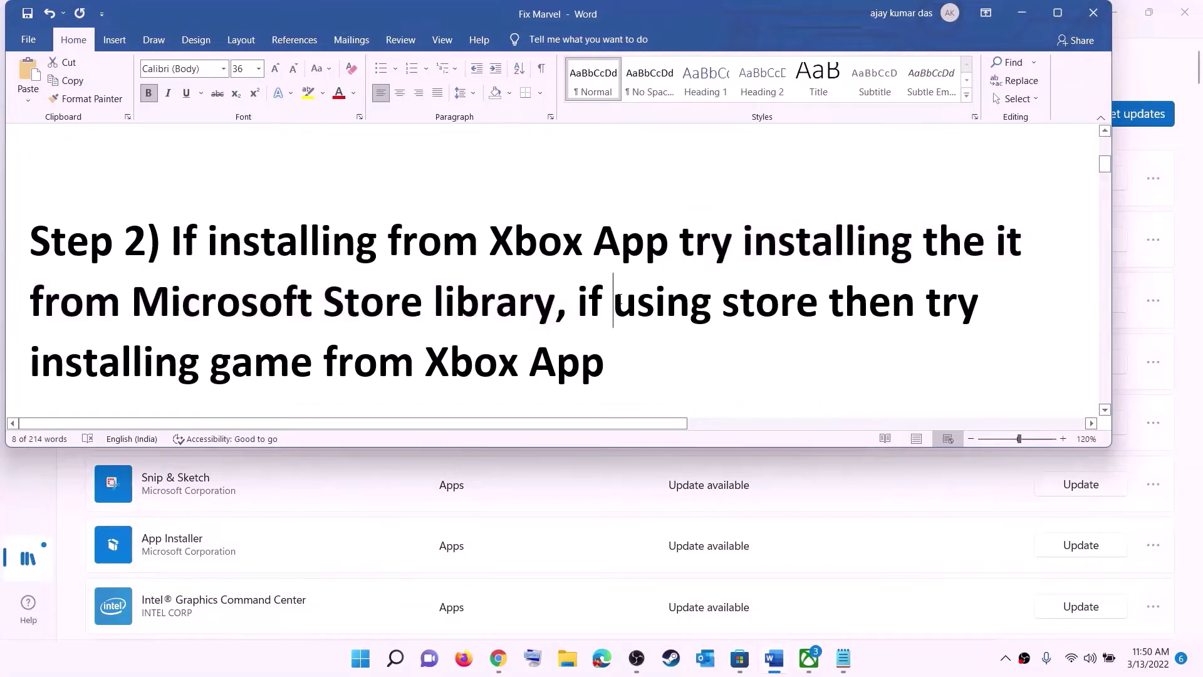
left_click_drag(613, 303, 827, 304)
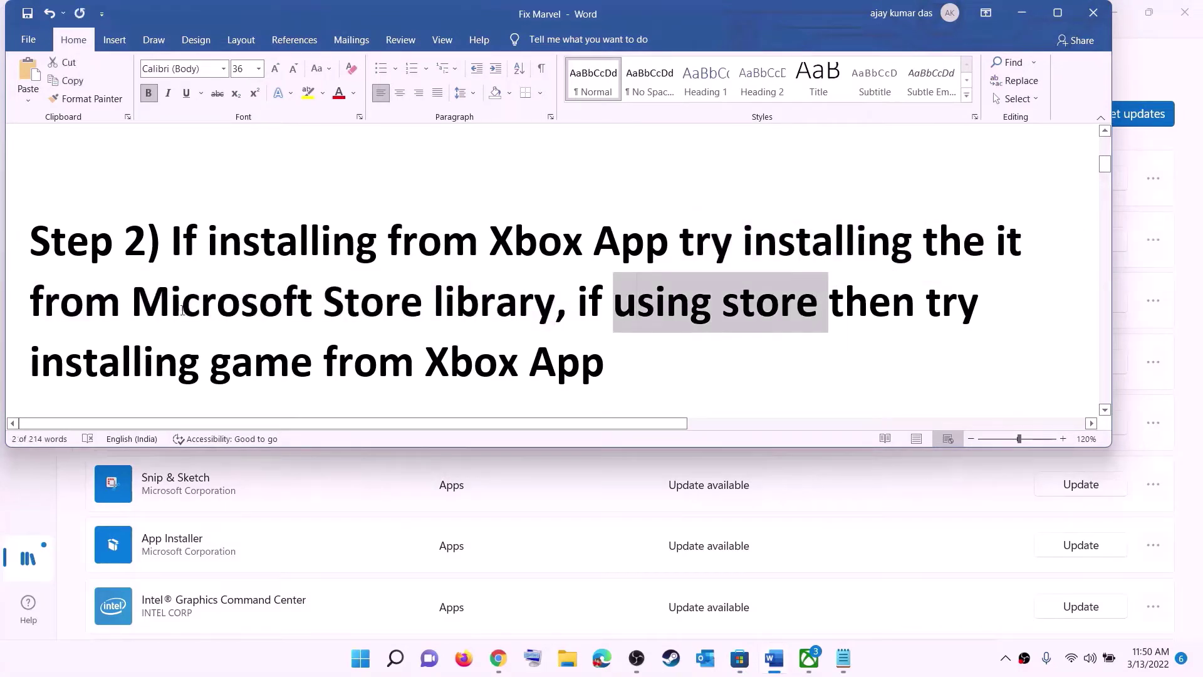
left_click_drag(30, 362, 603, 362)
- Glance at the Xbox app game search, then select the whole Step 3 Get-AppxPackage command
left_click(808, 658)
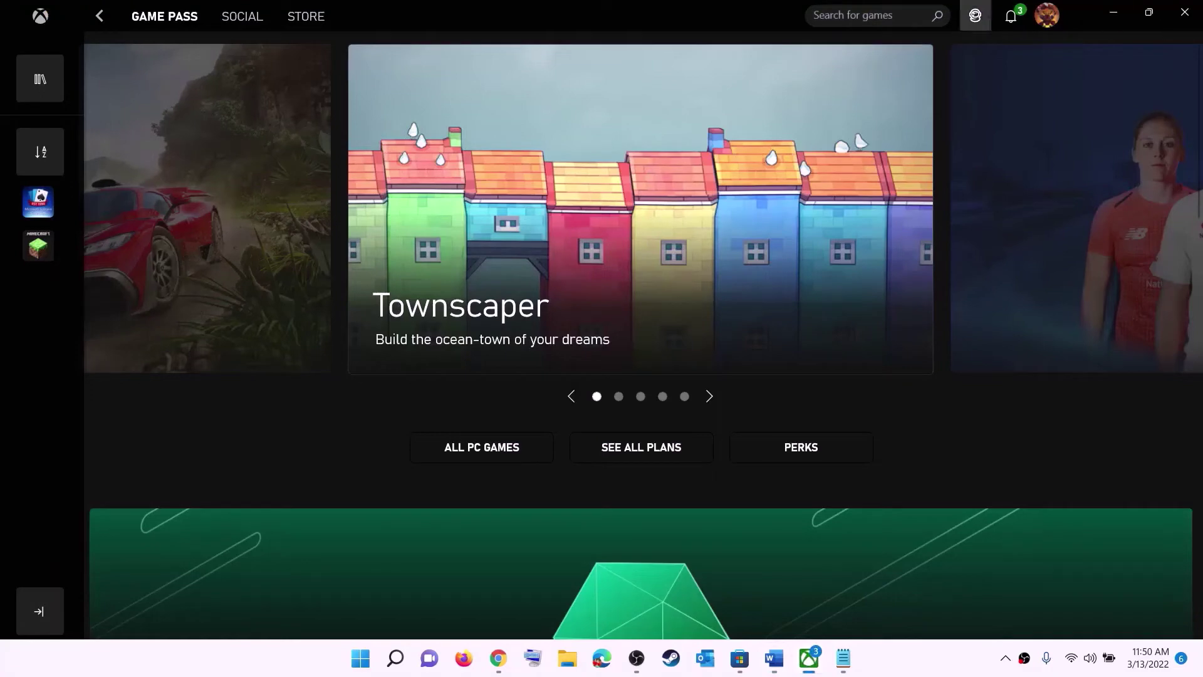
left_click(902, 8)
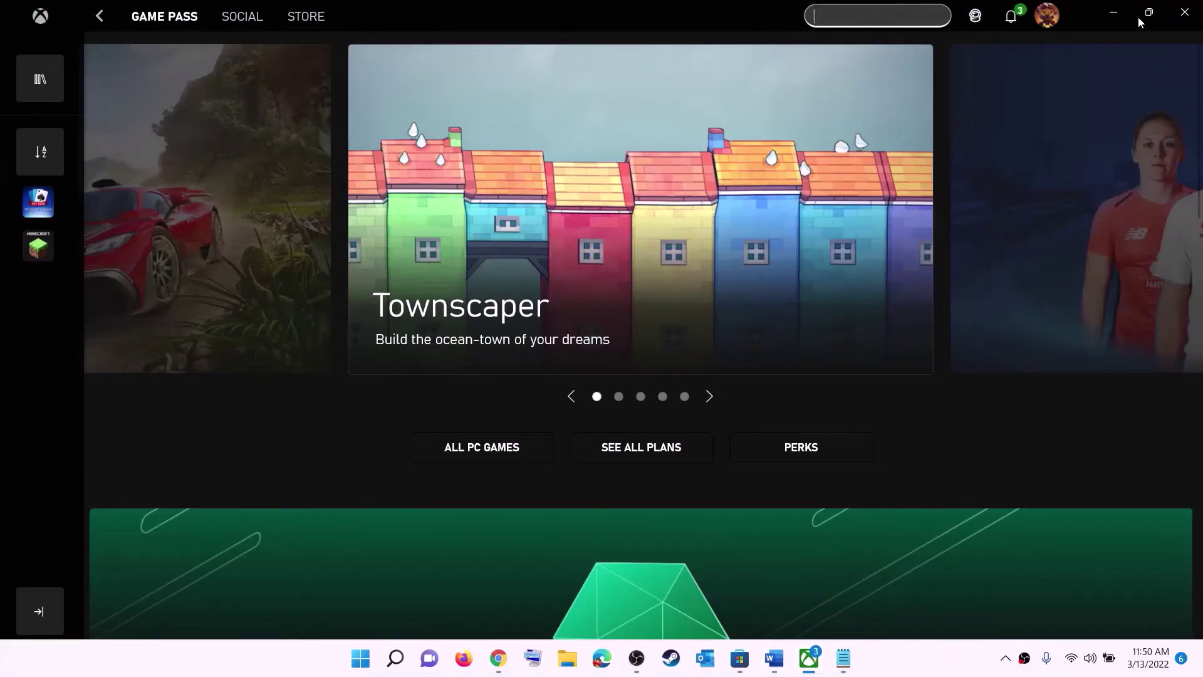
left_click(1113, 12)
left_click(637, 302)
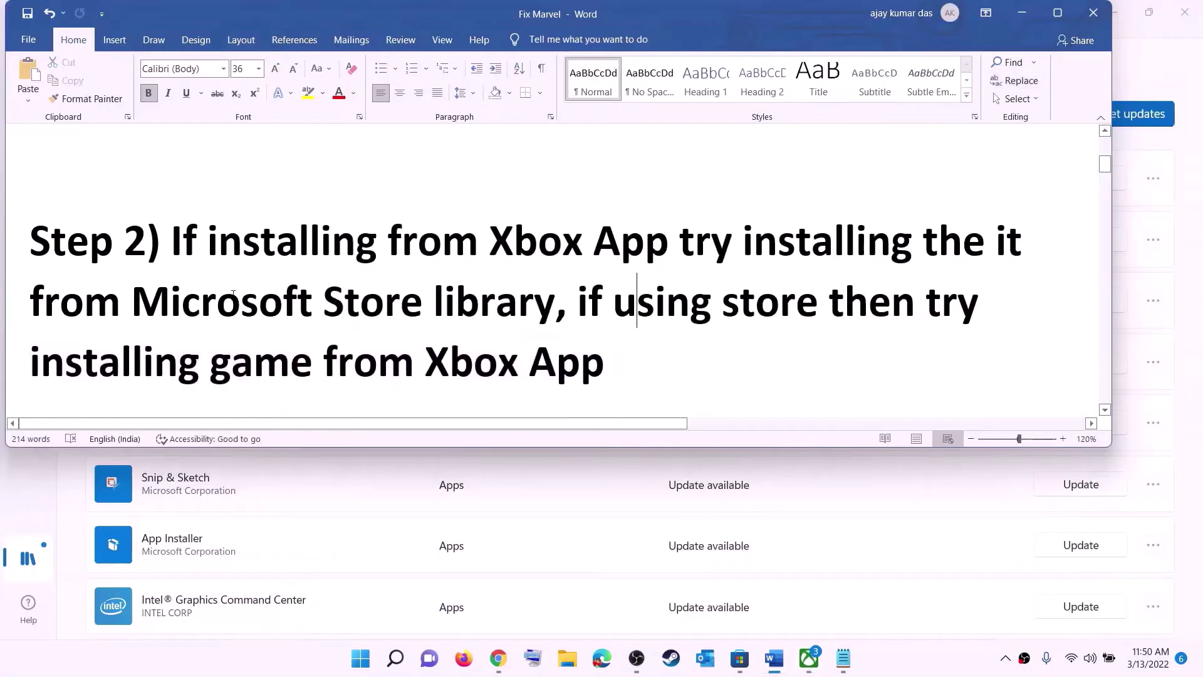
scroll(380, 297, "down", 5)
scroll(380, 297, "down", 3)
left_click_drag(836, 338, 28, 213)
- Copy the Step 3 Get-AppxPackage command, run it in an administrator PowerShell, then close the window
right_click(167, 245)
left_click(199, 272)
left_click(361, 659)
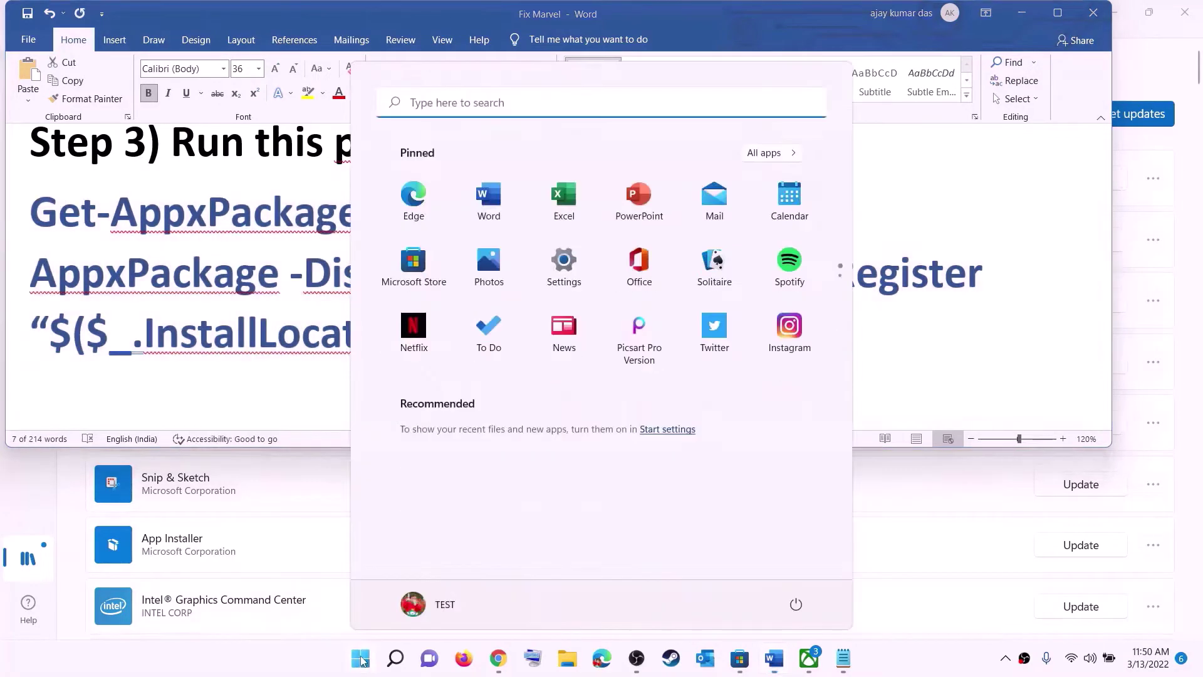
type("powers")
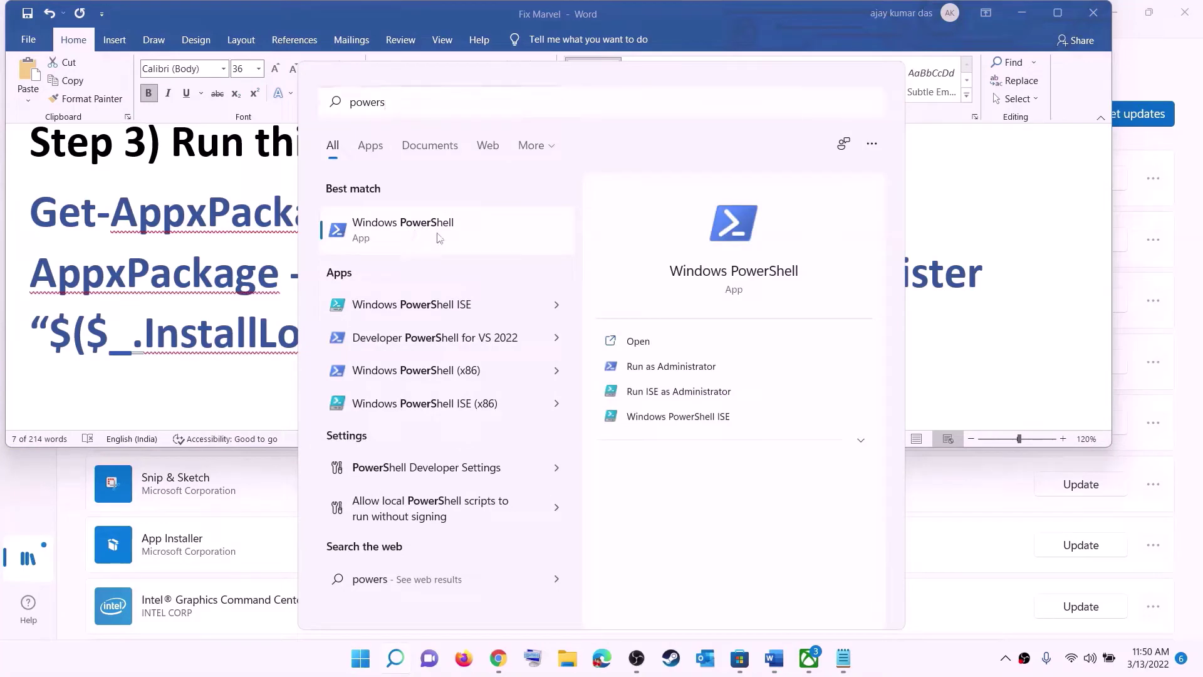
right_click(416, 236)
left_click(547, 257)
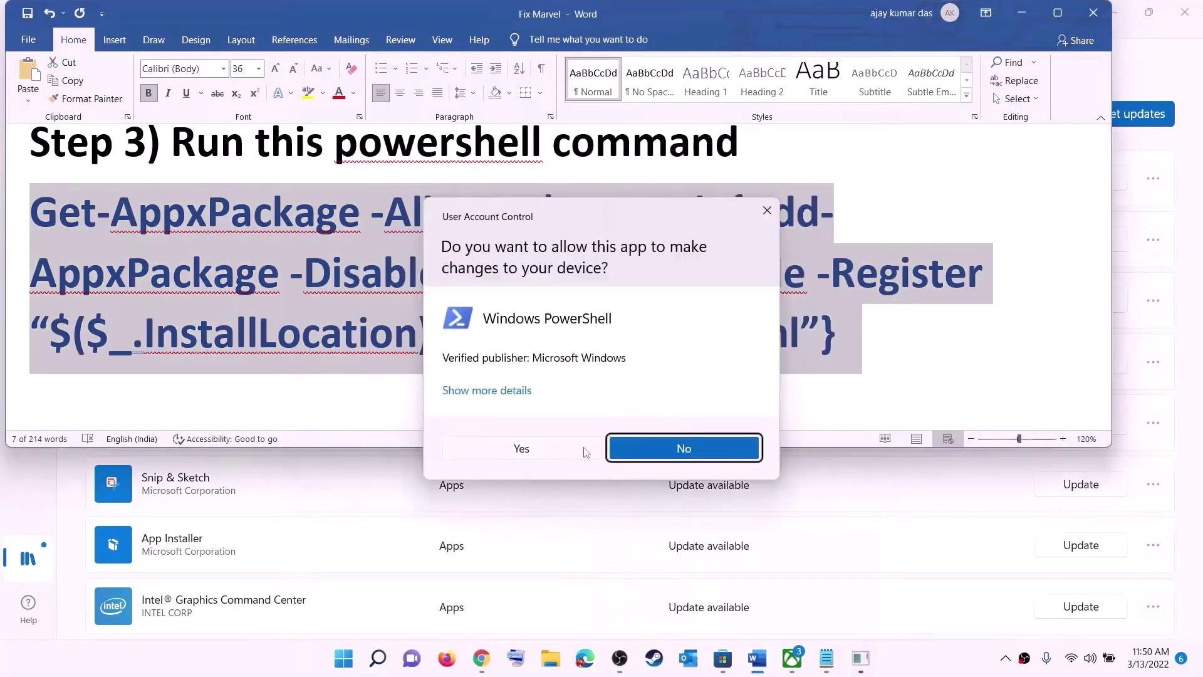
left_click(584, 450)
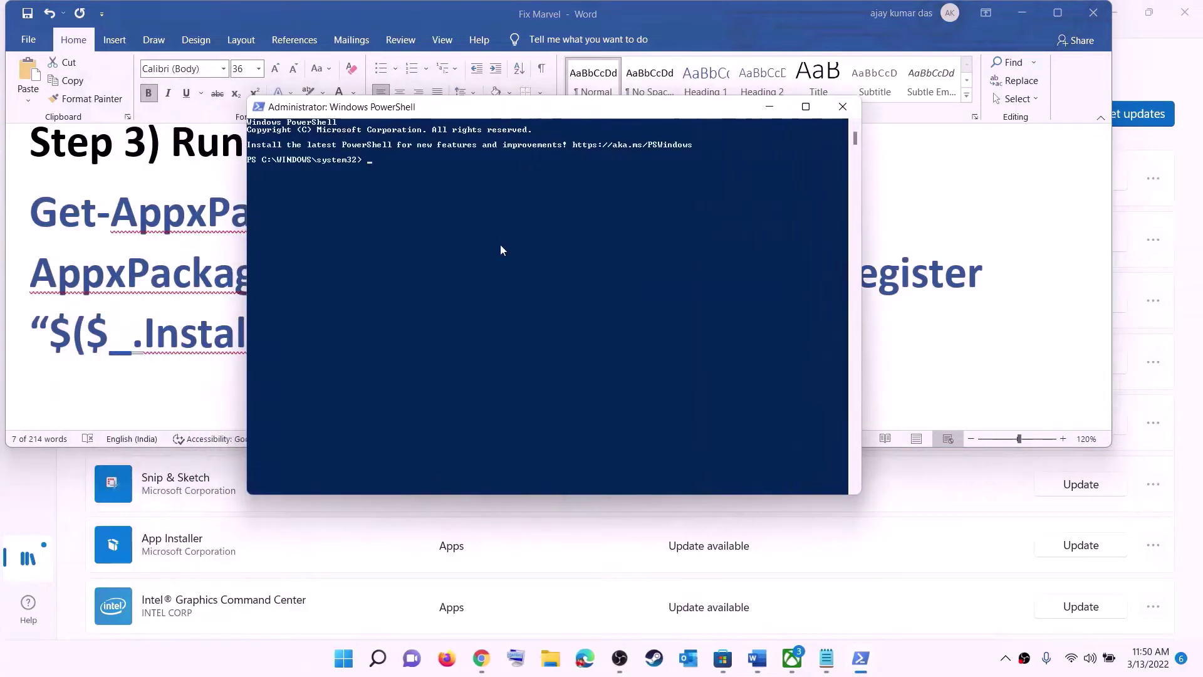
right_click(501, 246)
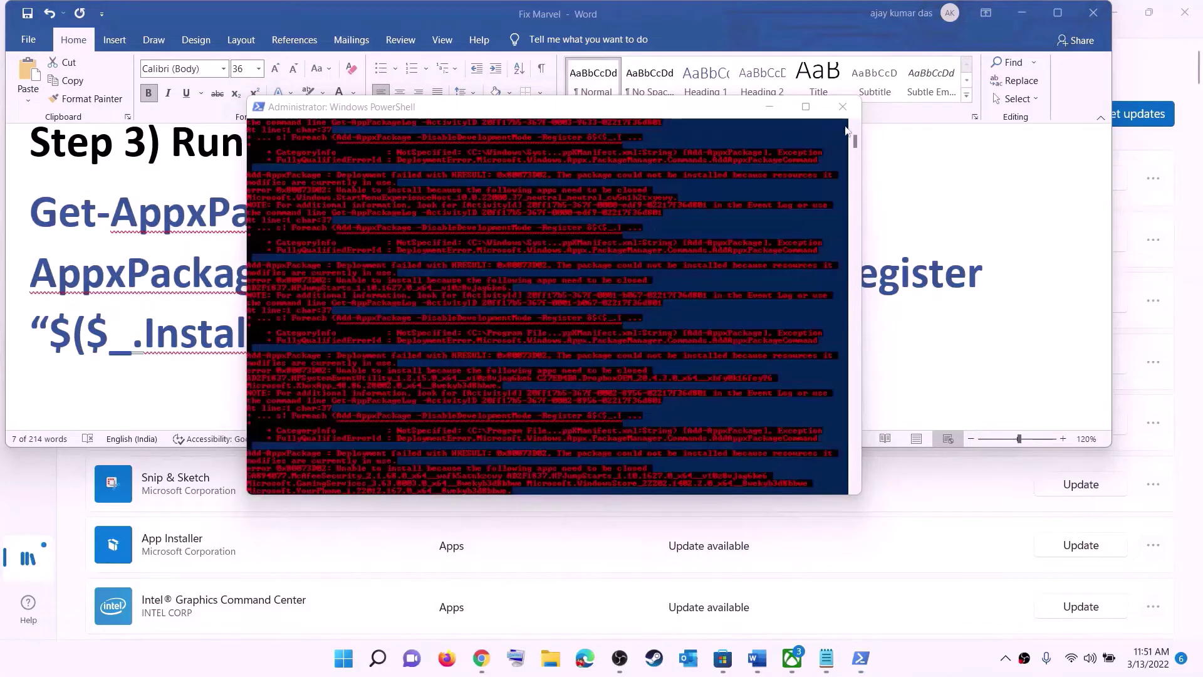
left_click(842, 107)
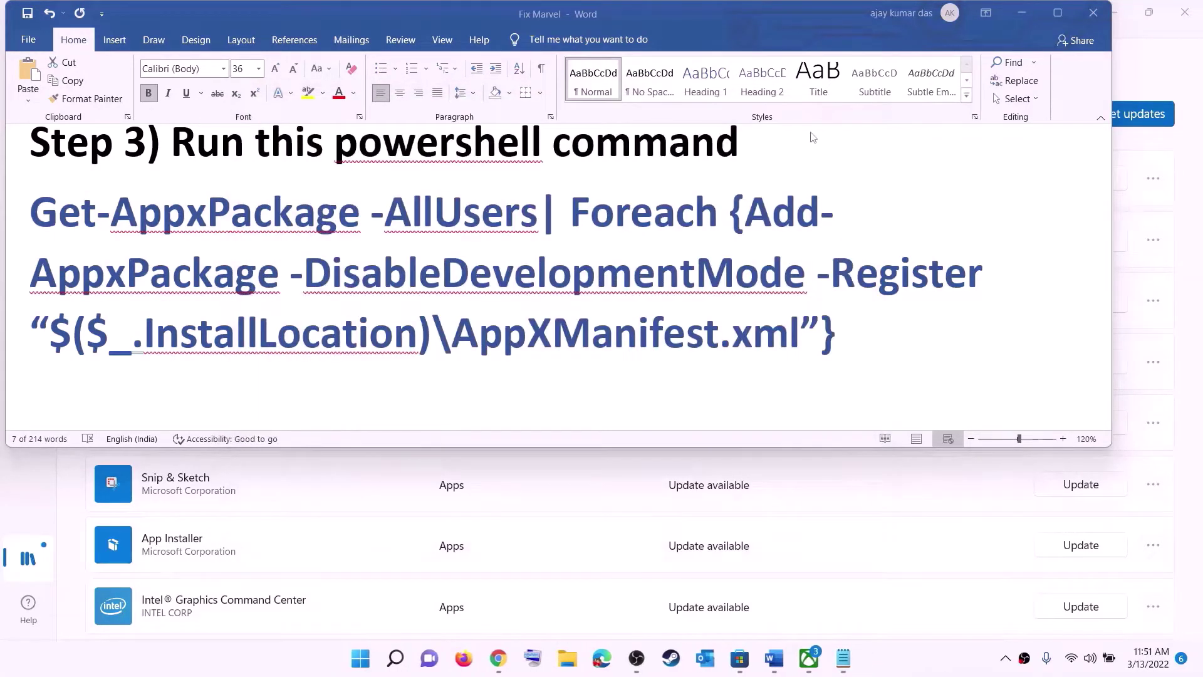
- Set the Step 4 Microsoft.WindowsStore_8wekyb3d8bbwe path line to 14 pt font
scroll(564, 282, "down", 5)
scroll(564, 270, "up", 1)
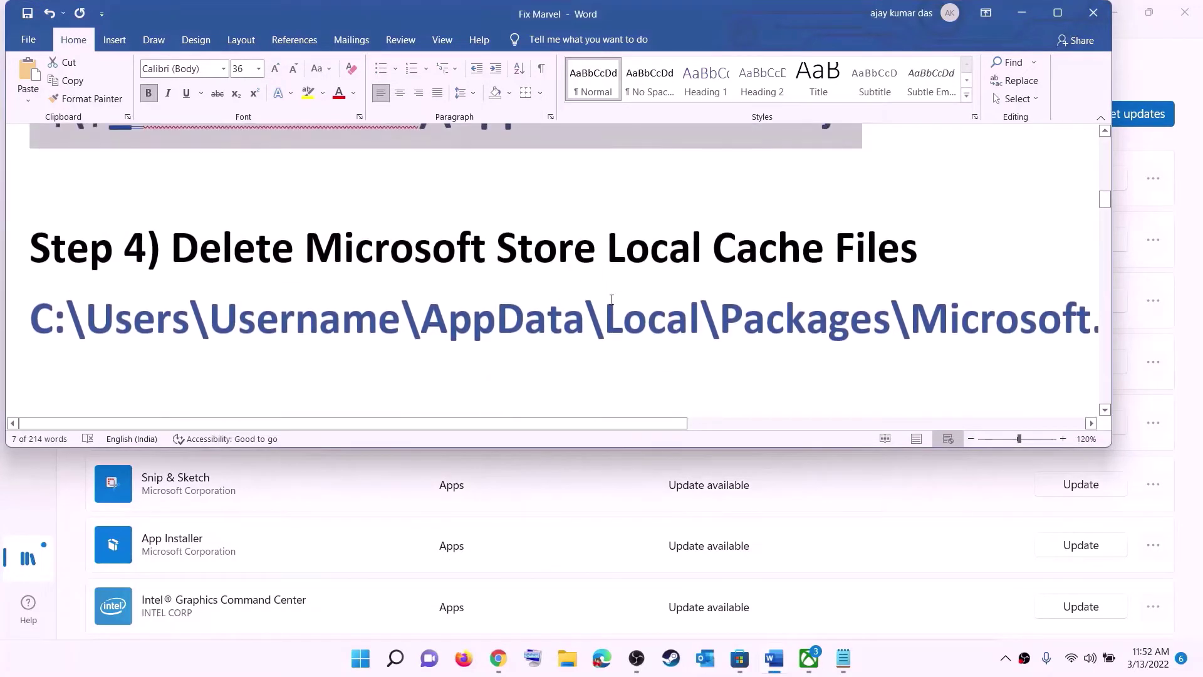
triple_click(597, 324)
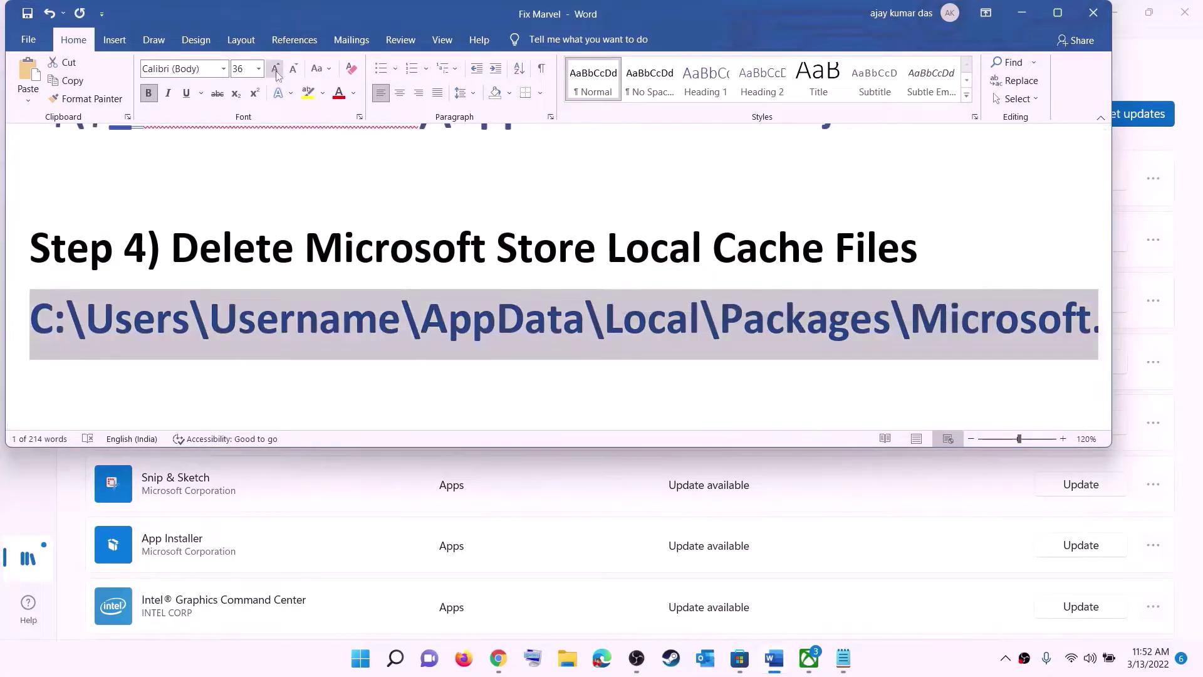
left_click(259, 68)
left_click(240, 166)
left_click(594, 302)
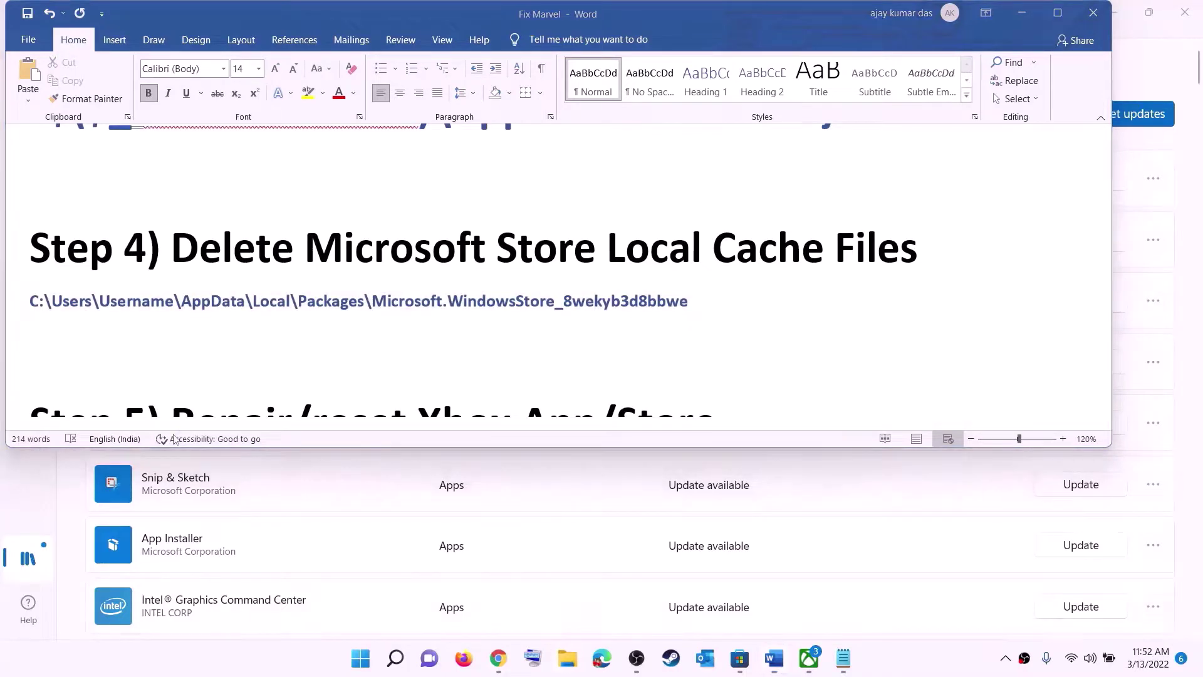
key("super+e")
- Browse from This PC through C: and Users into the profile's AppData folder
left_click(61, 313)
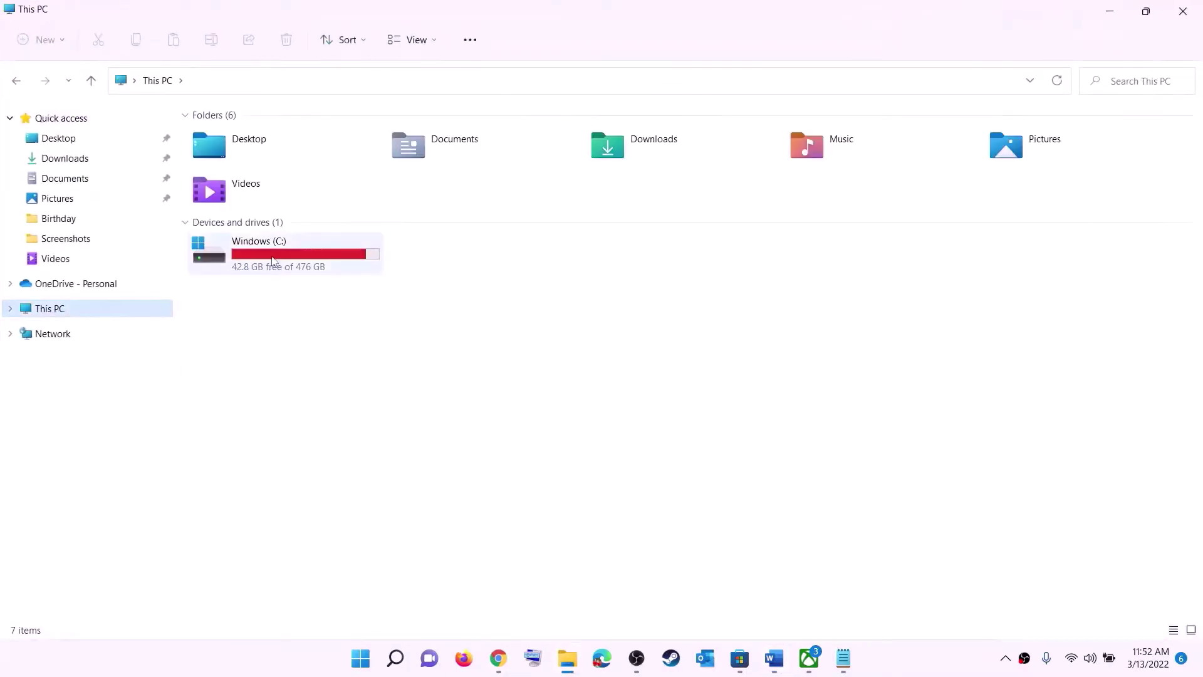
double_click(274, 261)
scroll(309, 395, "down", 3)
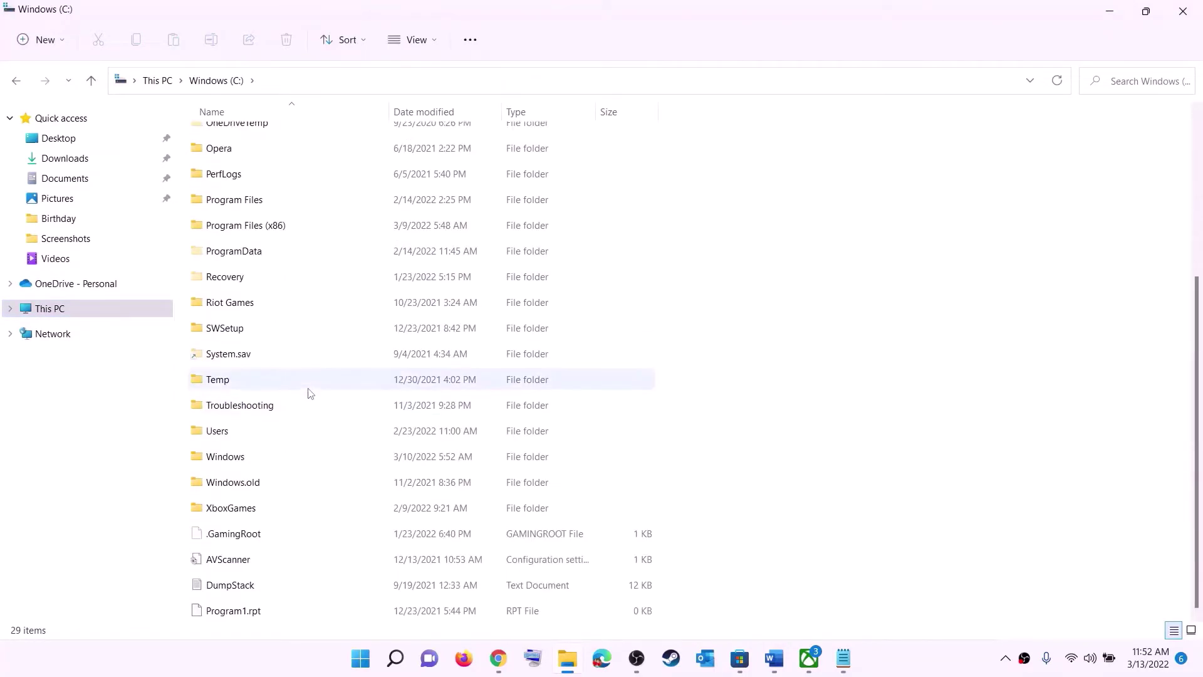
left_click(213, 434)
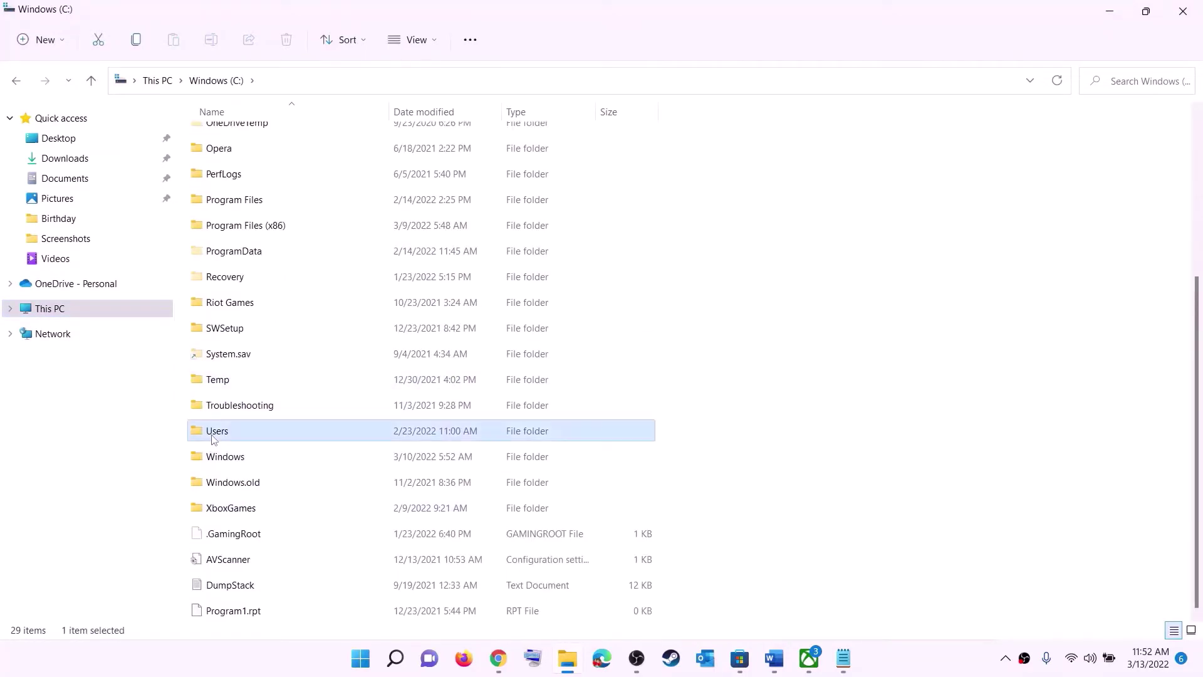
double_click(259, 432)
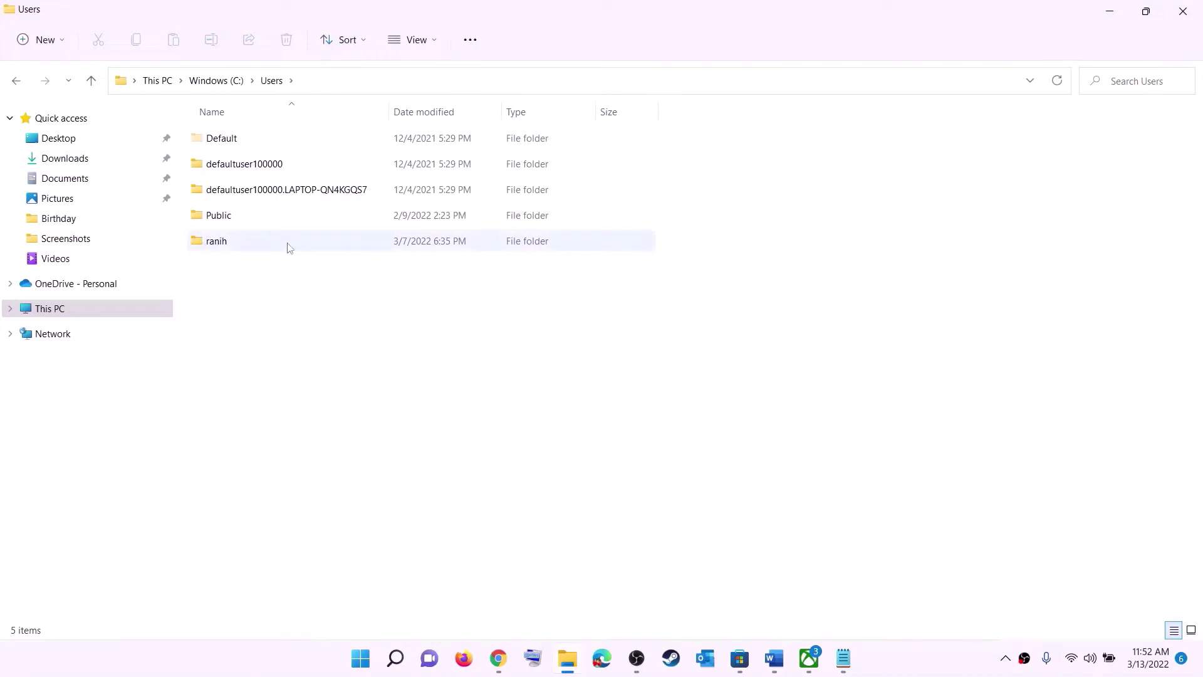
double_click(224, 245)
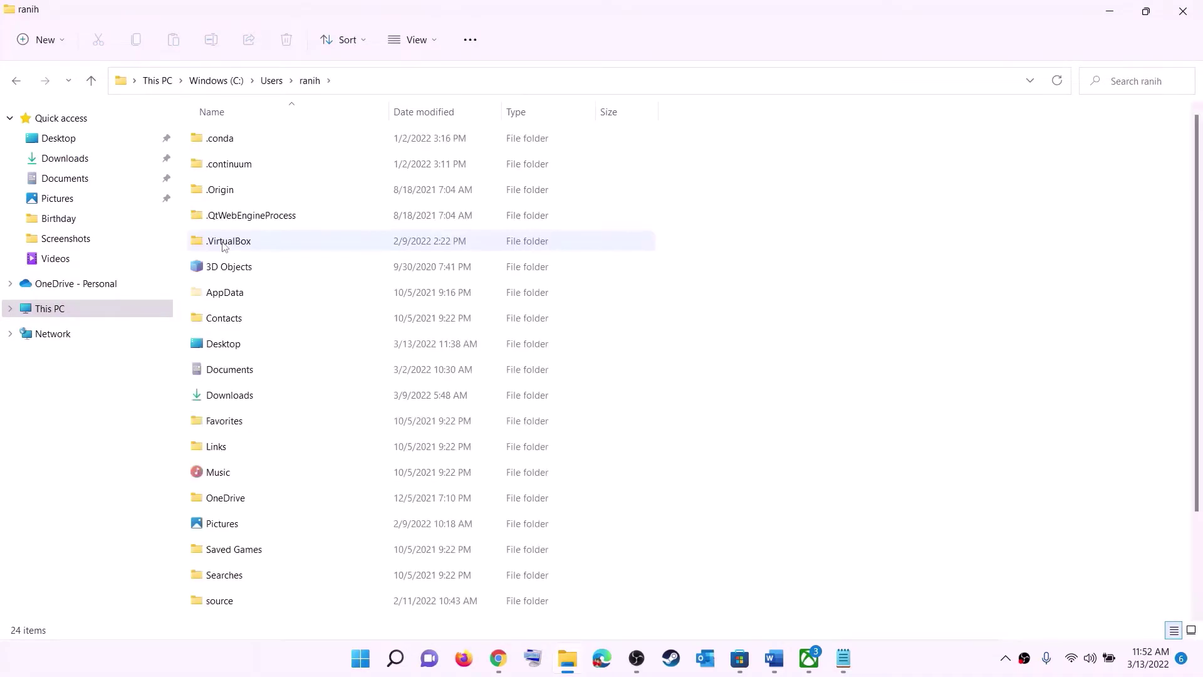
left_click(210, 293)
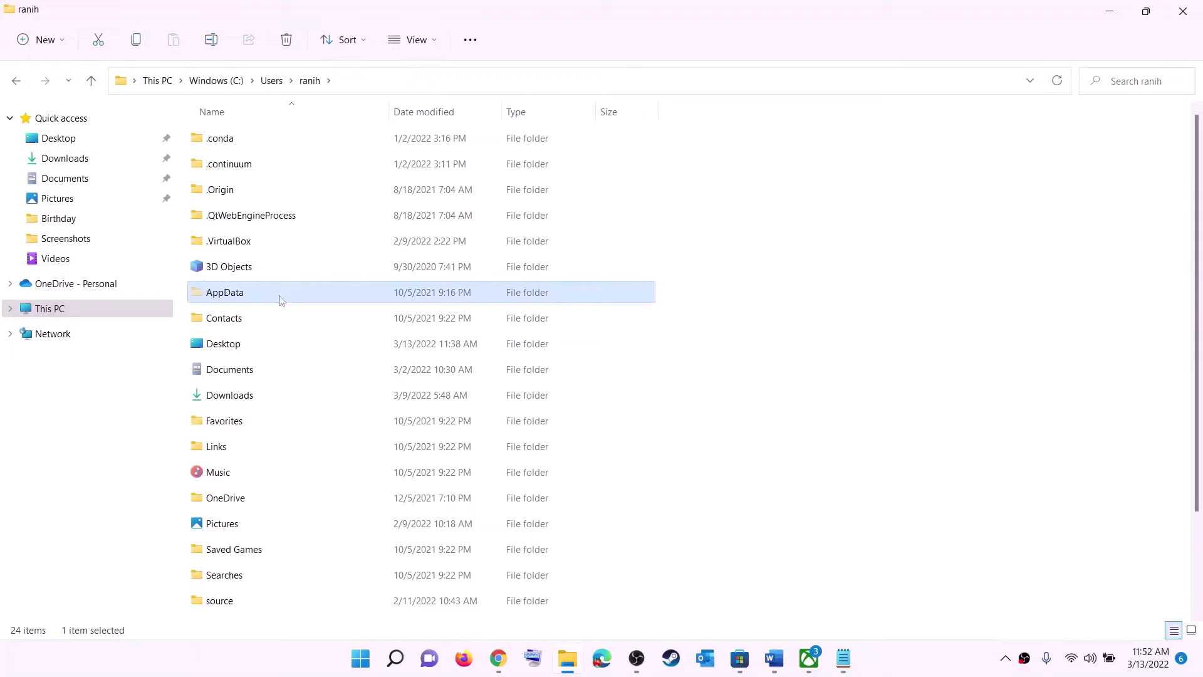
left_click(436, 42)
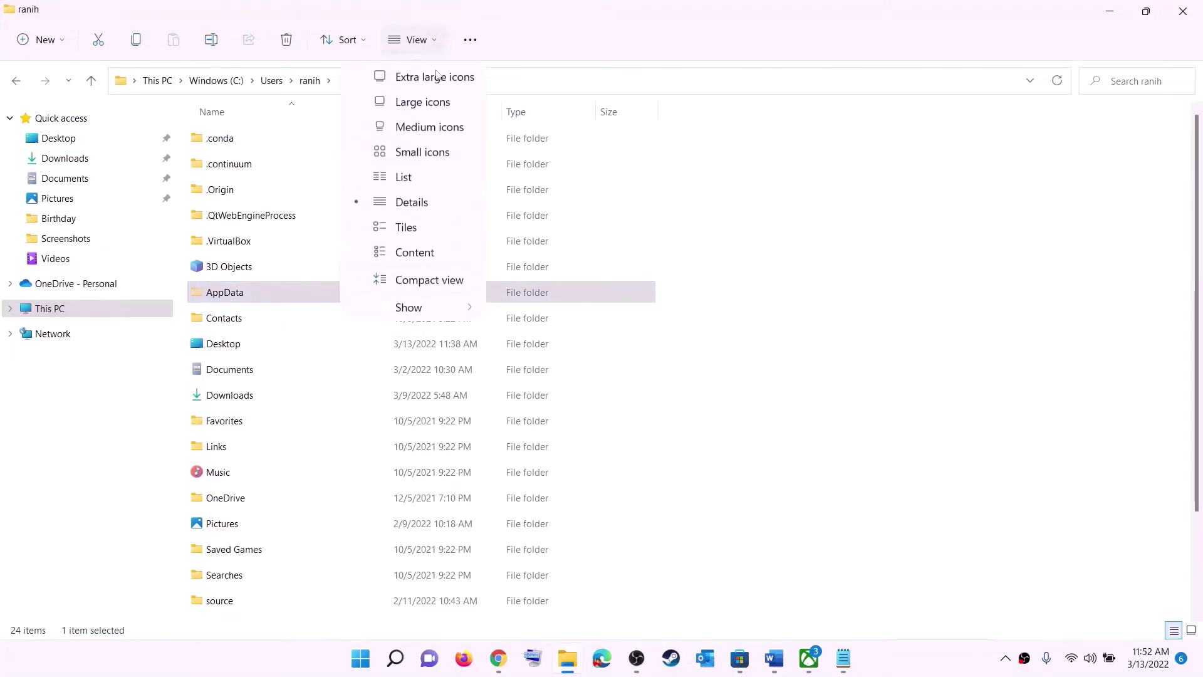
mouse_move(408, 307)
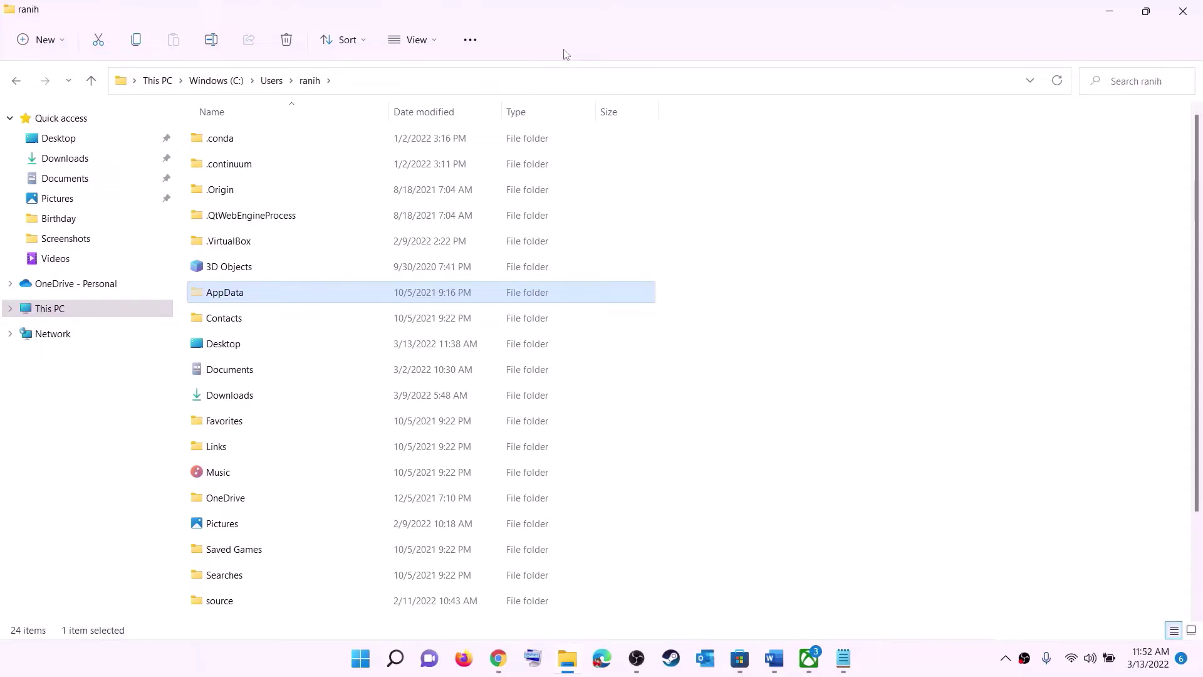
left_click(265, 299)
left_click(295, 296)
double_click(275, 298)
- Open AppData\Local\Packages
left_click(245, 139)
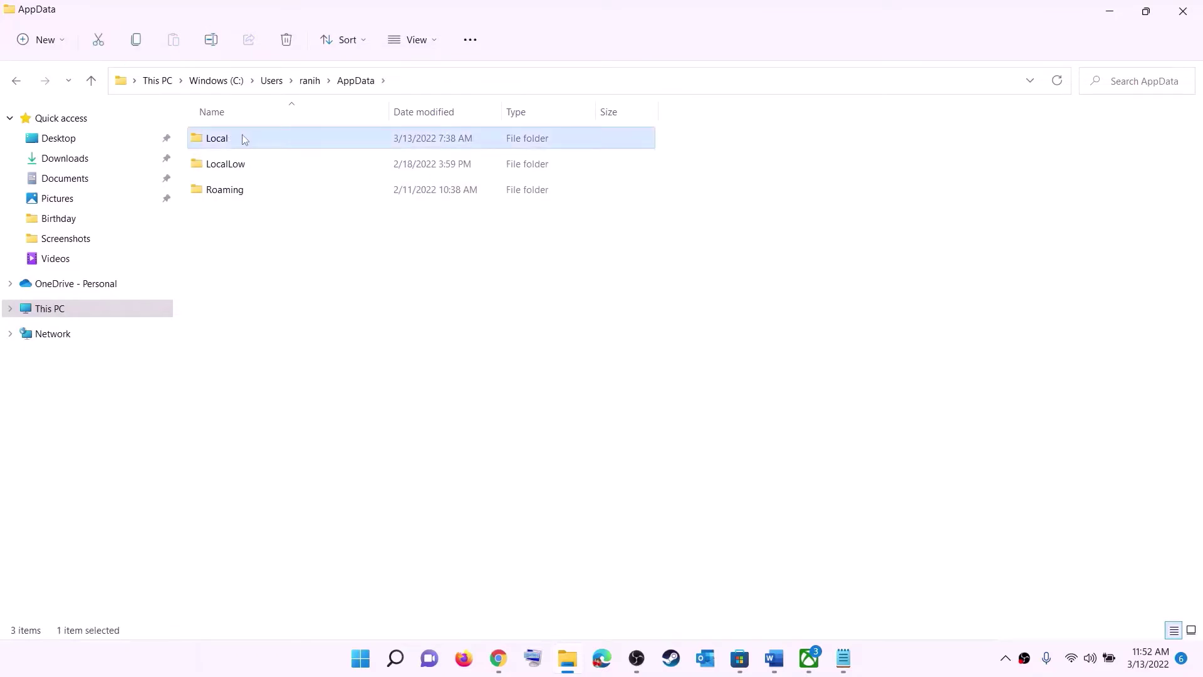
double_click(244, 139)
left_click(276, 299)
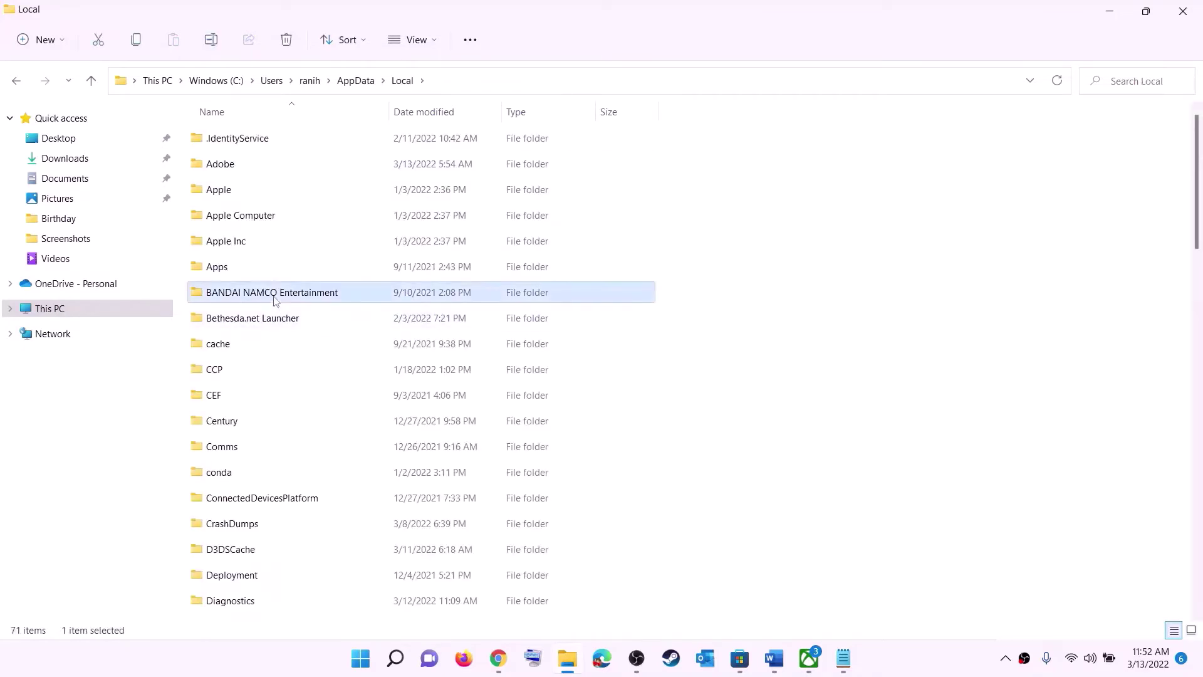
type("p")
left_click(245, 135)
left_click(280, 130)
double_click(280, 133)
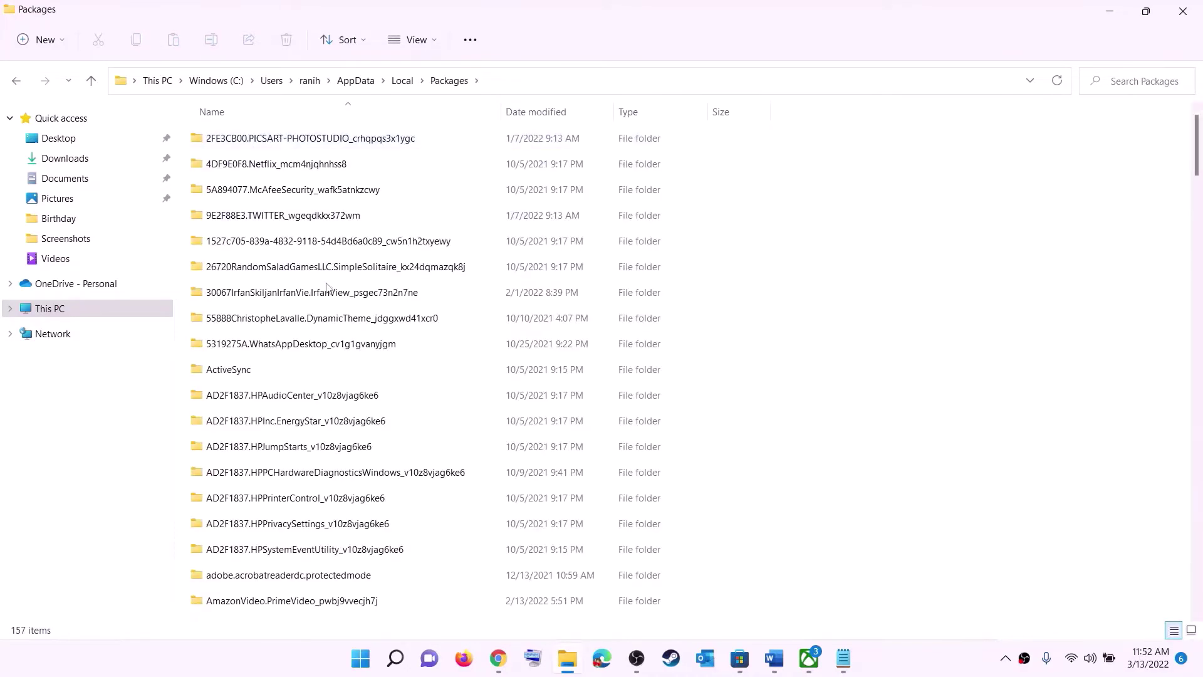
- Open the Microsoft.WindowsStore_8wekyb3d8bbwe package folder and delete its LocalCache folder
scroll(369, 418, "down", 17)
scroll(369, 419, "down", 13)
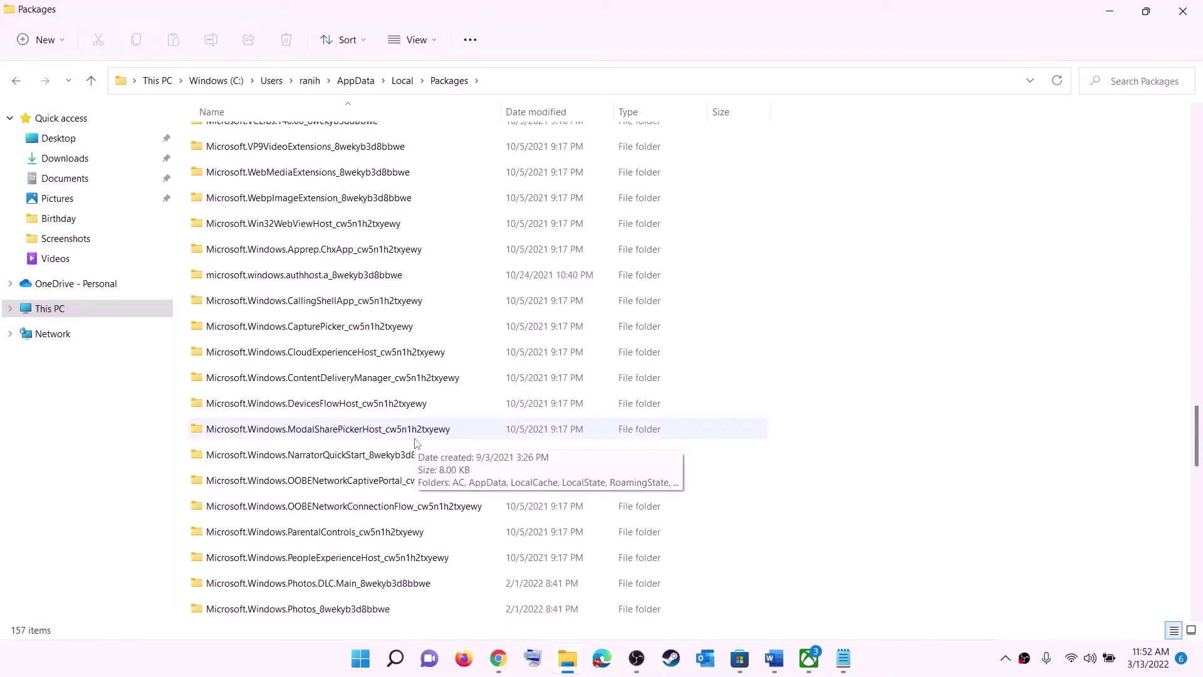
scroll(414, 442, "down", 6)
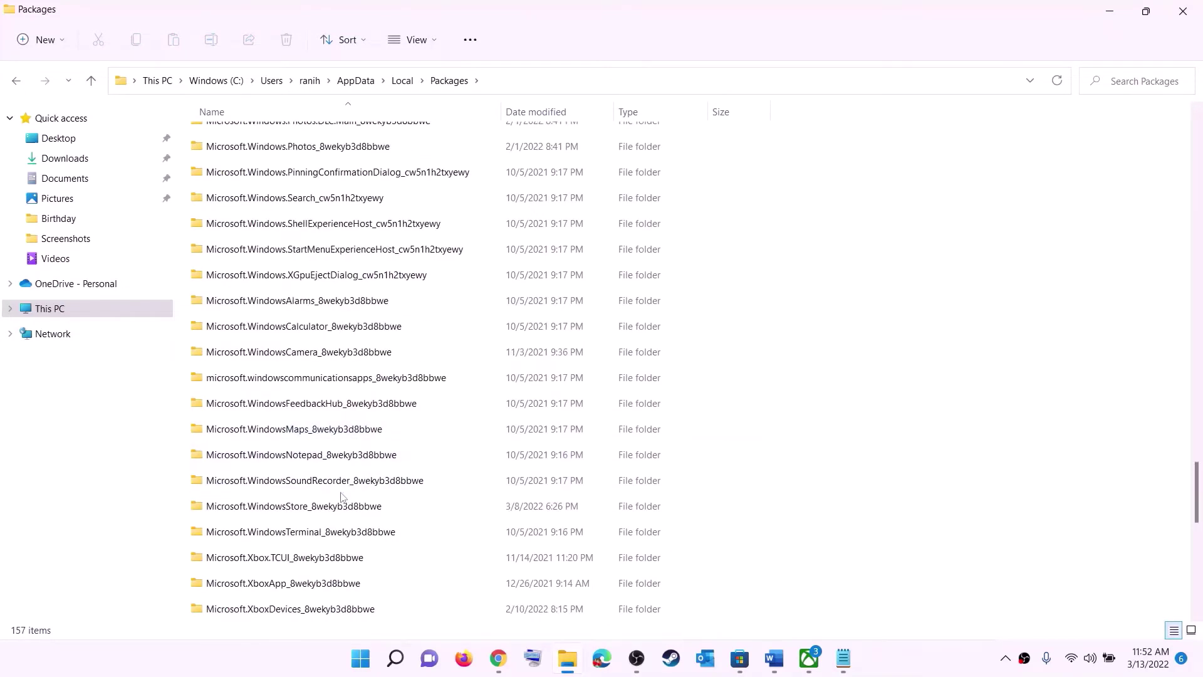
left_click(273, 507)
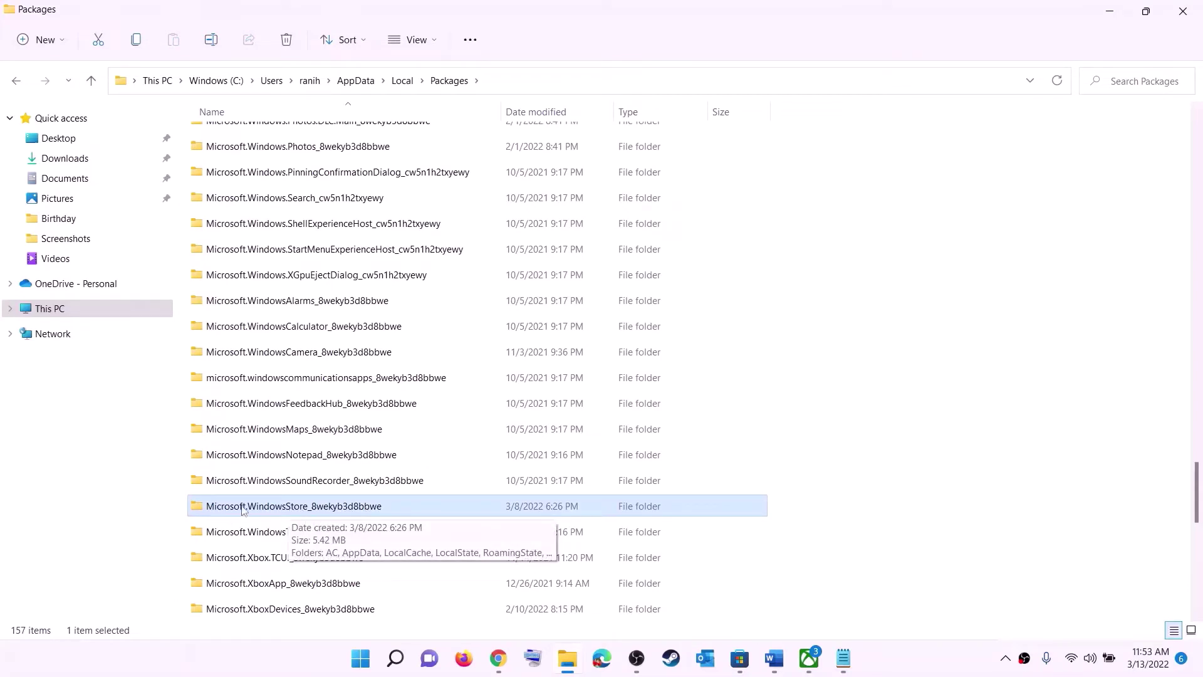
left_click(338, 511)
left_click(441, 508)
left_click(338, 507)
double_click(424, 511)
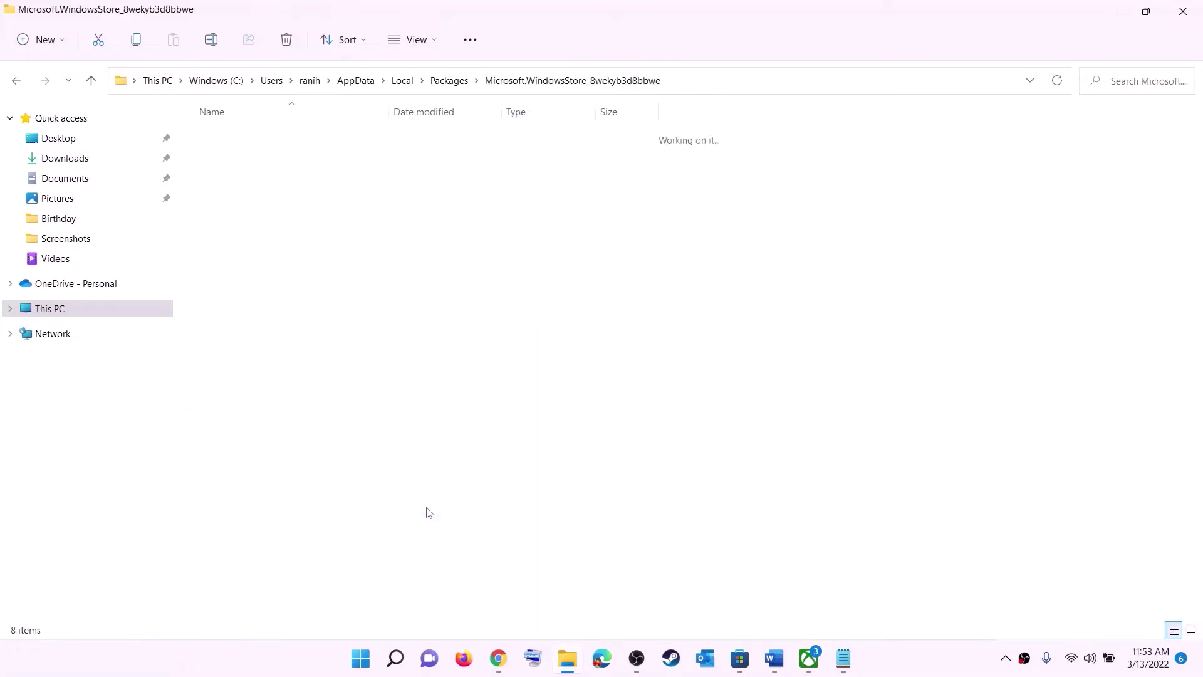
left_click(228, 195)
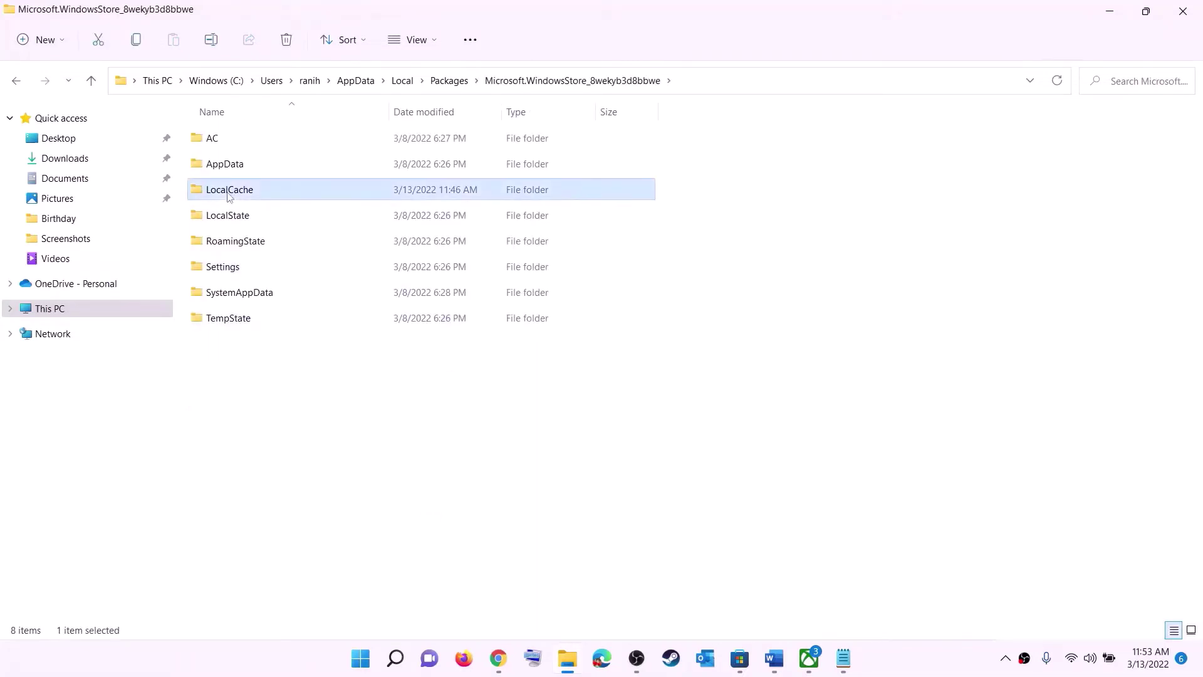
right_click(254, 195)
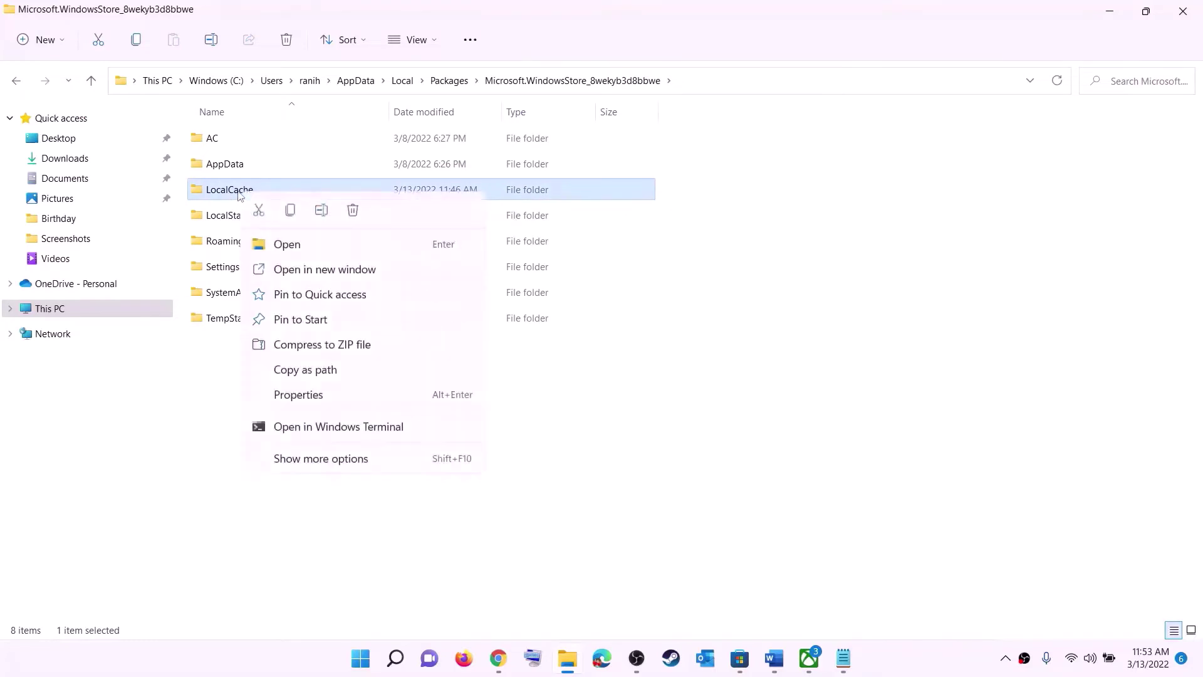
left_click(354, 212)
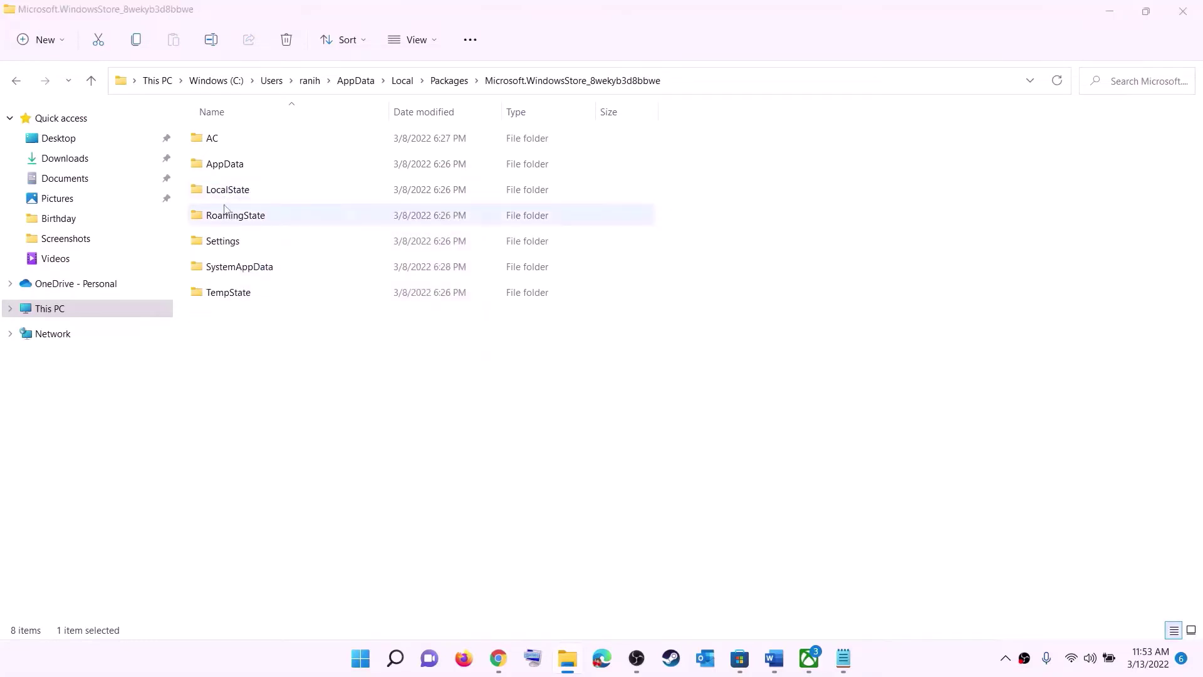
- Highlight '/reset Xbox App/Store' in the Step 5 heading of the notes
left_click(373, 659)
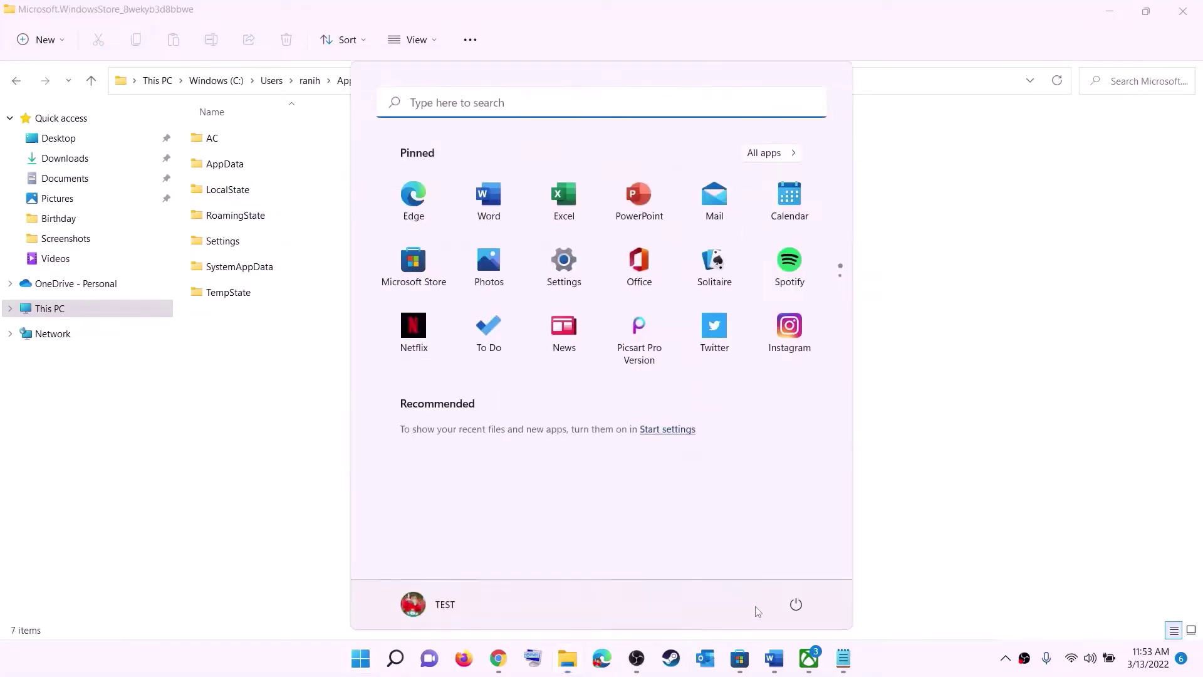
left_click(796, 604)
key("Escape")
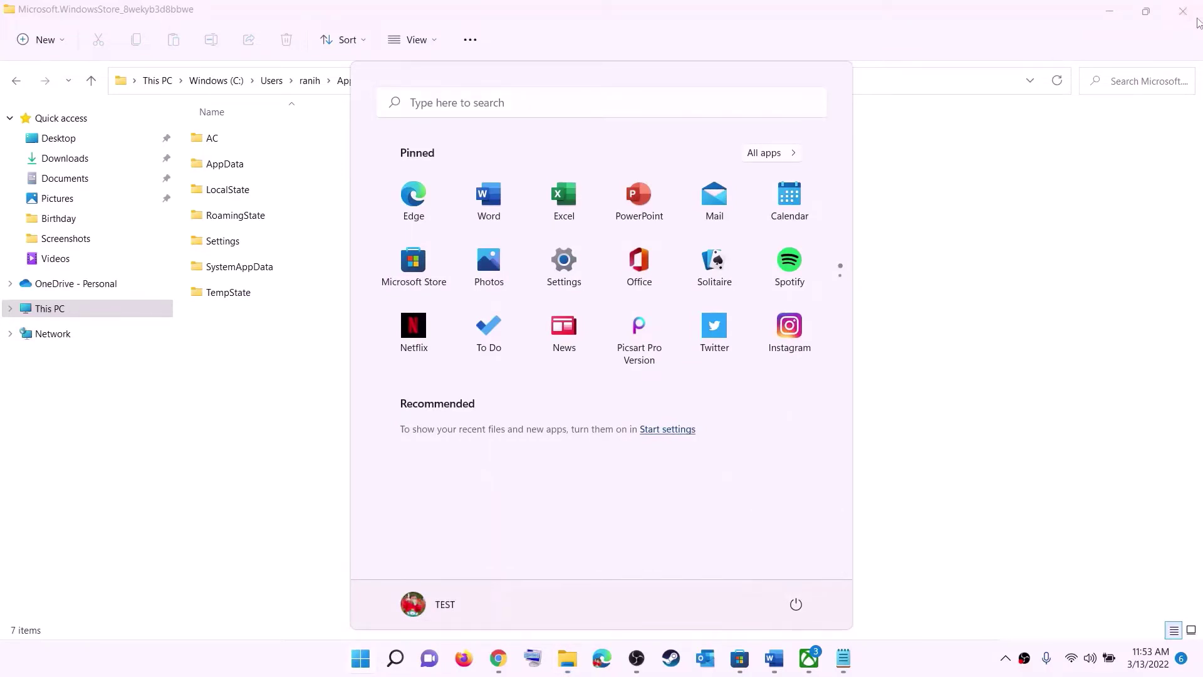
mouse_move(764, 582)
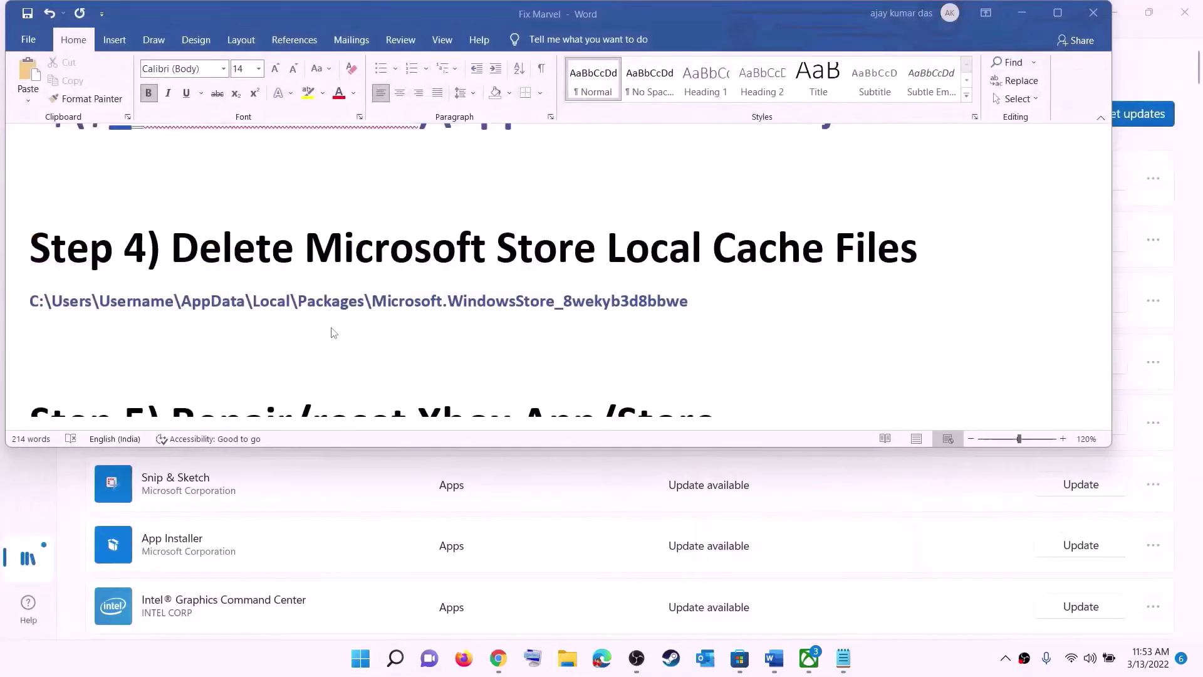
scroll(365, 349, "down", 3)
scroll(366, 349, "up", 1)
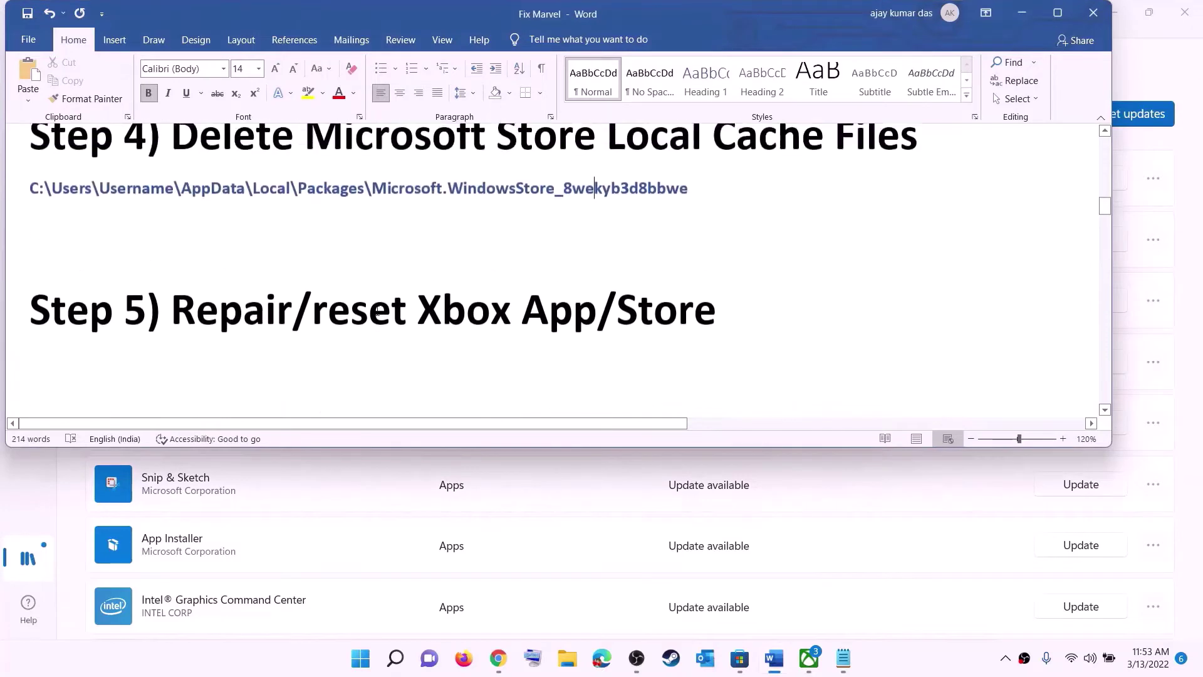
left_click_drag(291, 346, 720, 329)
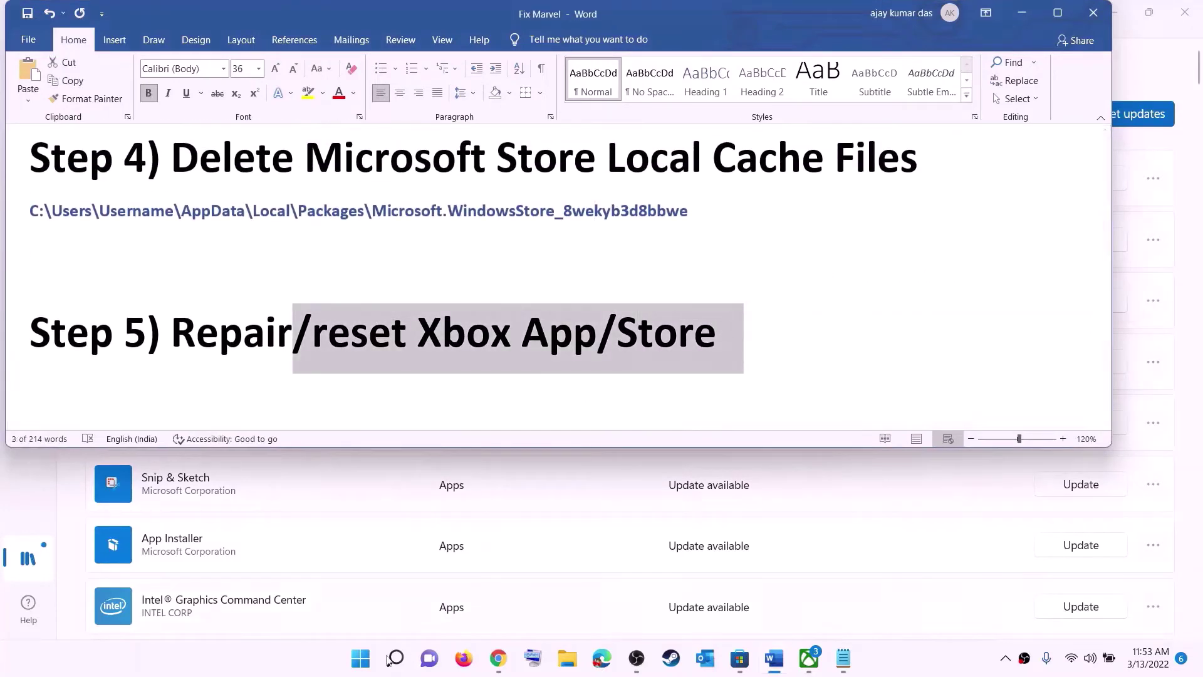
- Repair the Xbox app from its App settings page, then reset it and confirm
left_click(359, 658)
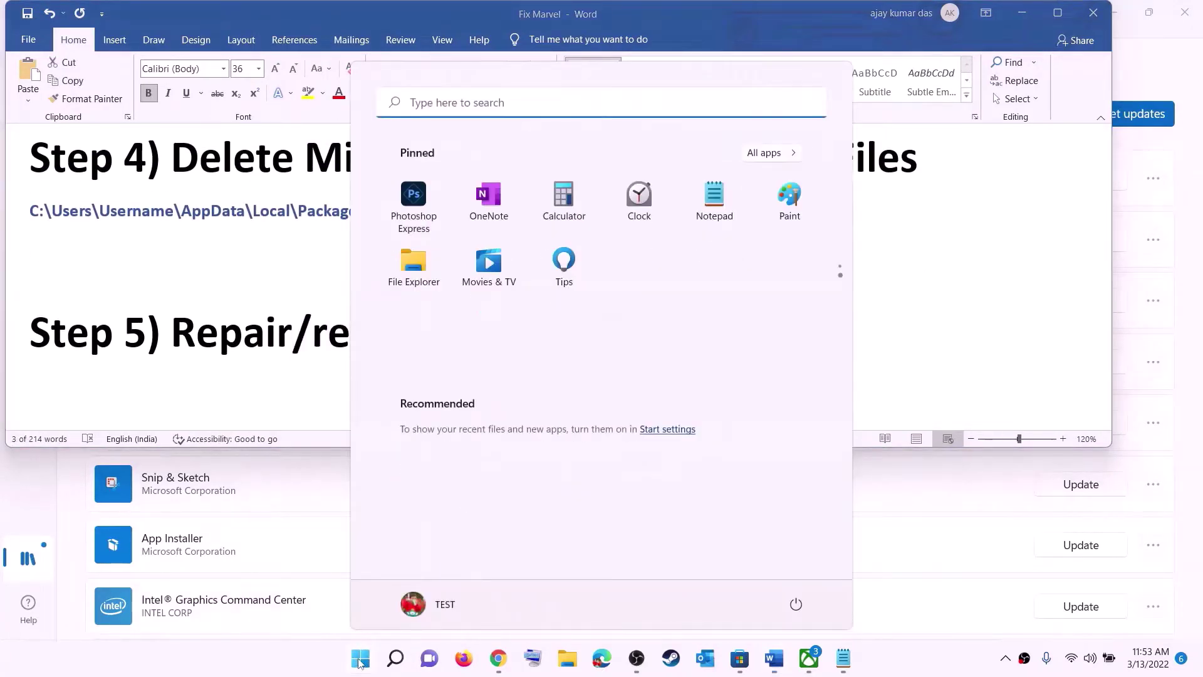
type("xbox")
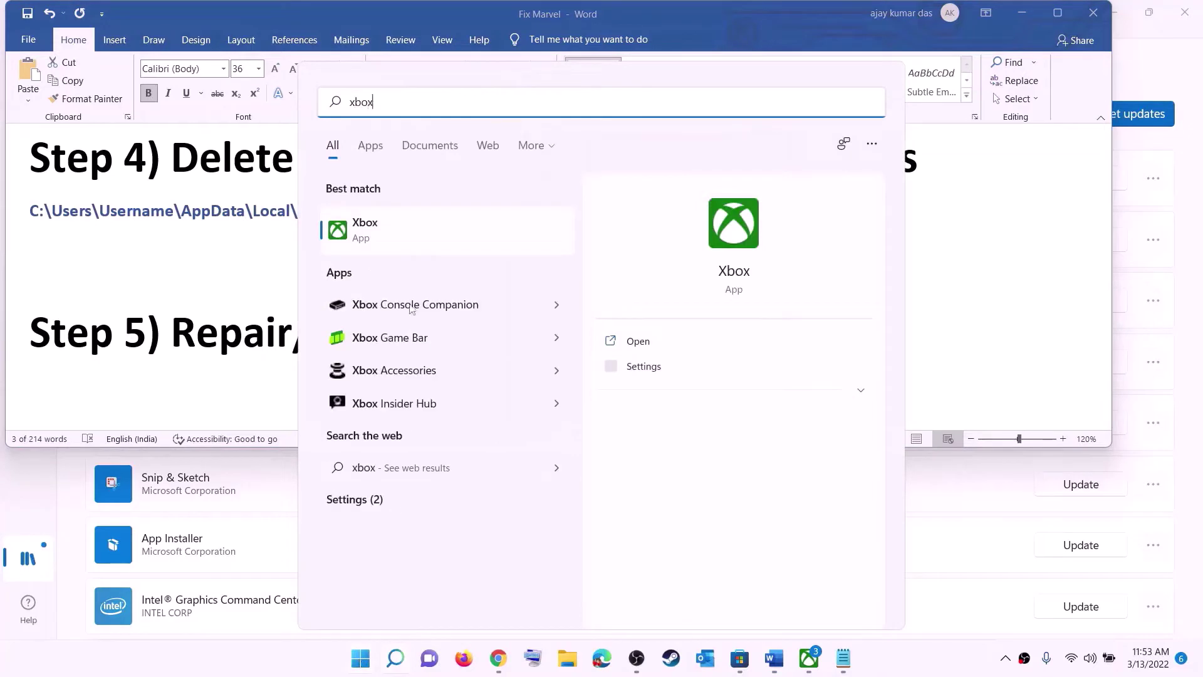
right_click(376, 235)
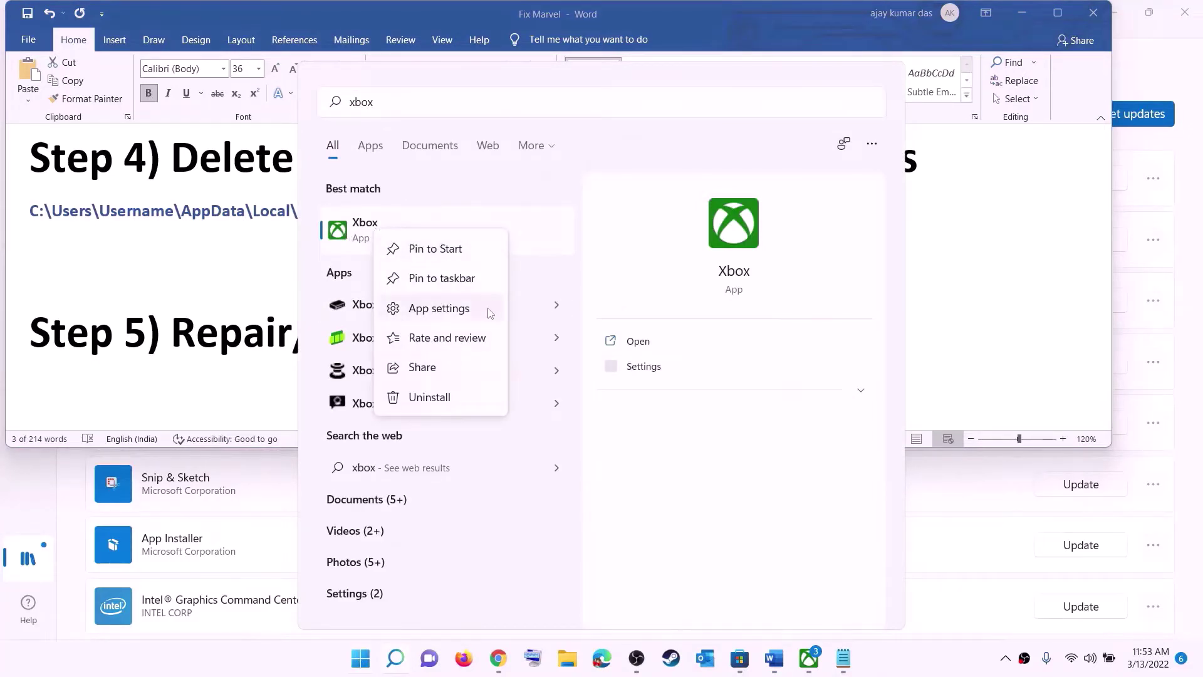
left_click(450, 314)
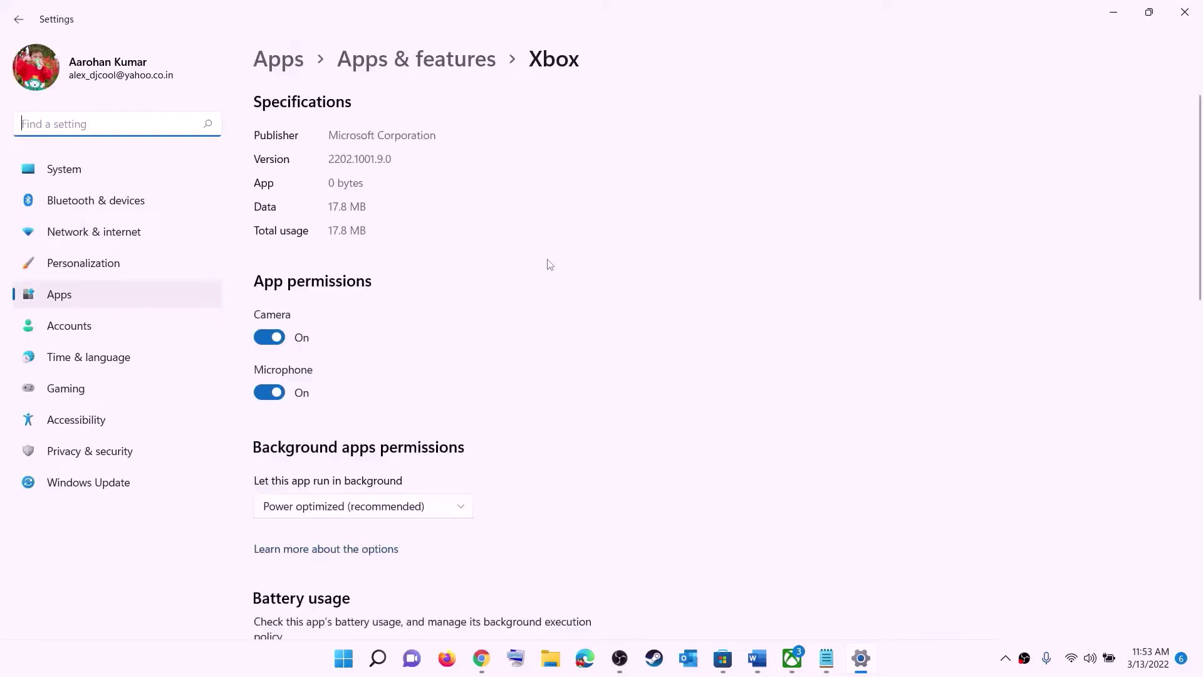
scroll(458, 415, "down", 6)
scroll(451, 414, "down", 1)
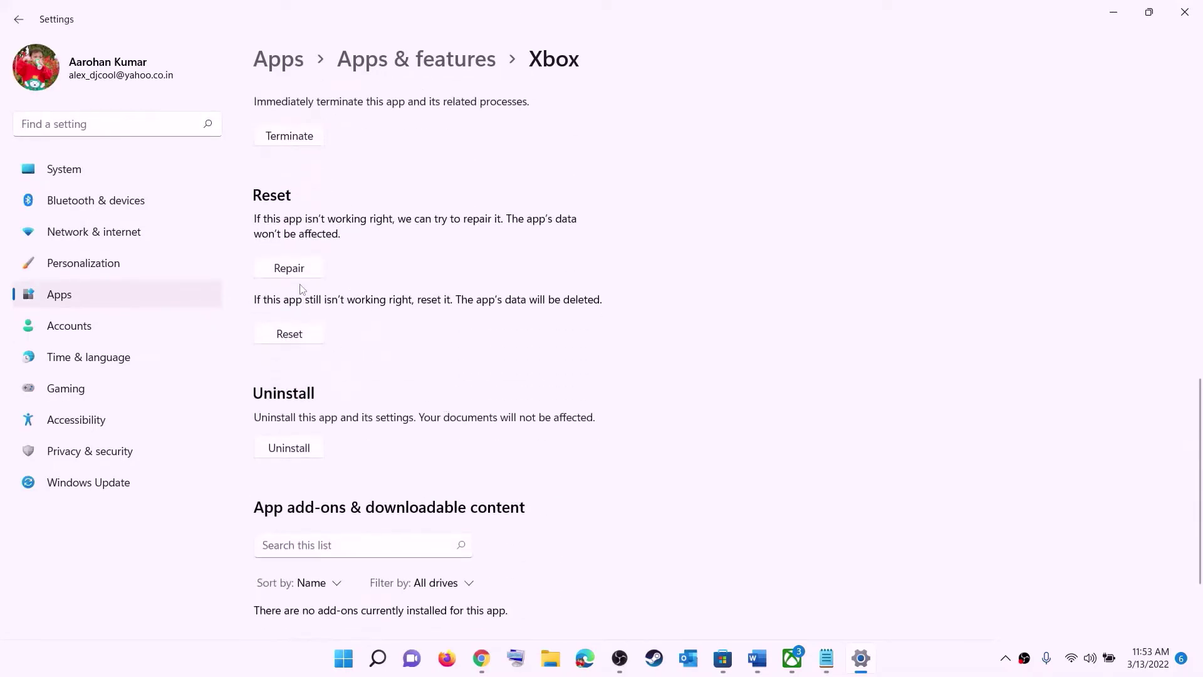
left_click(294, 273)
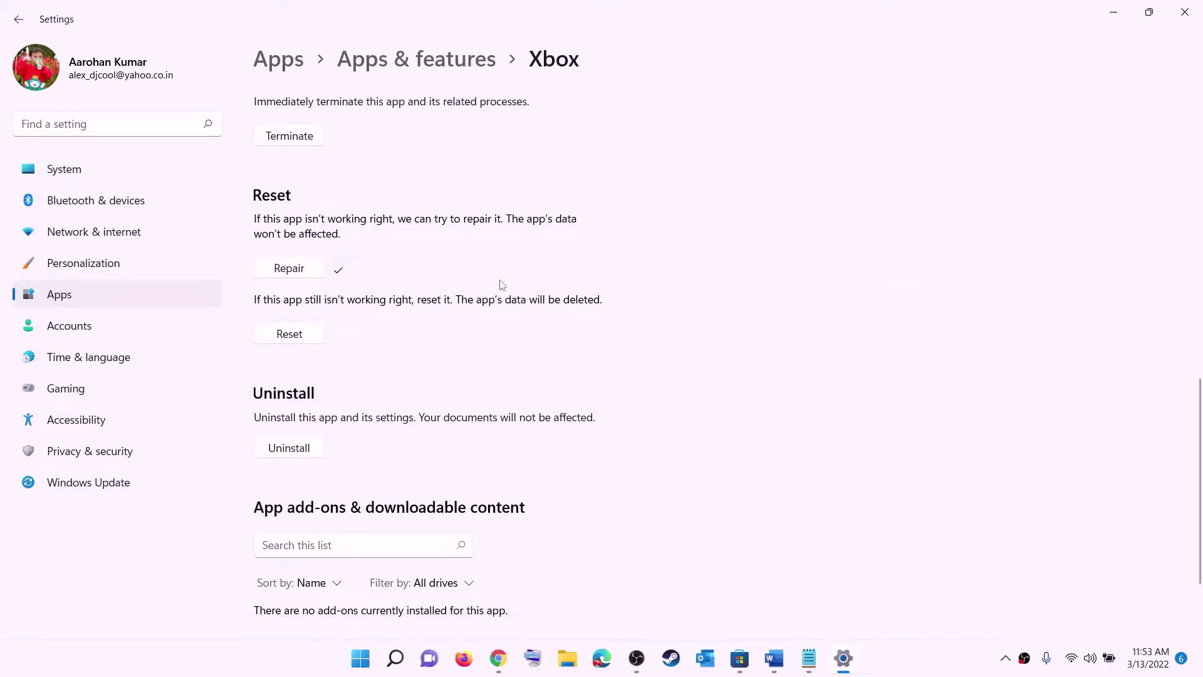
left_click(287, 338)
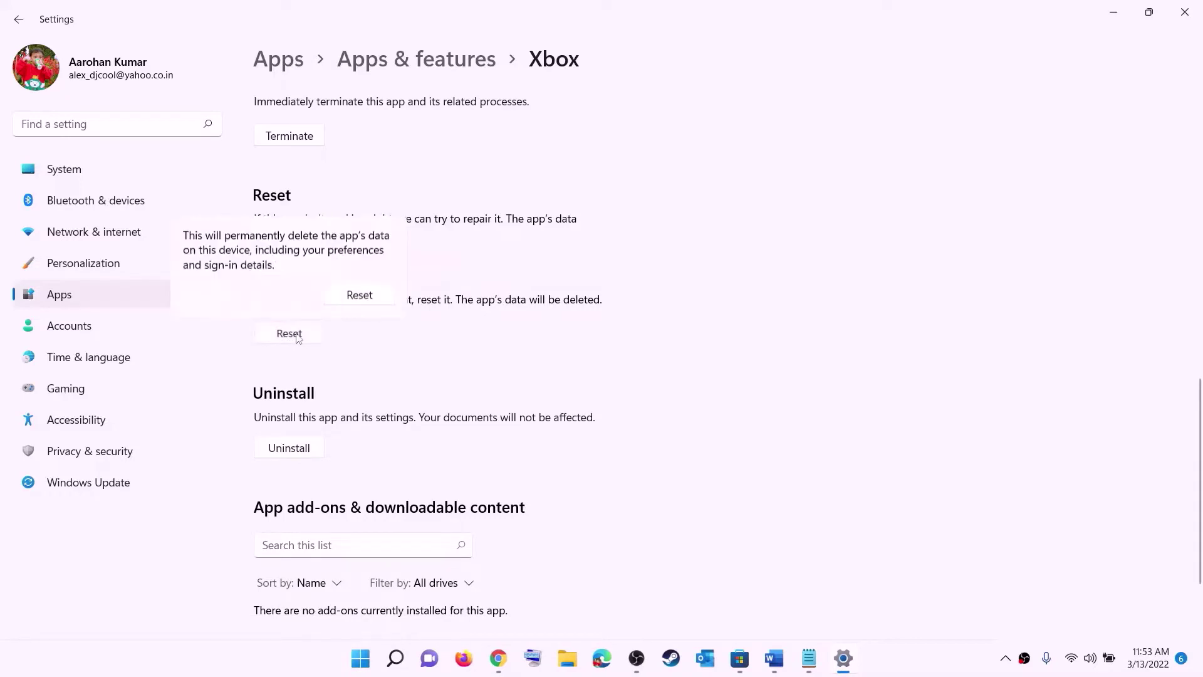
left_click(359, 294)
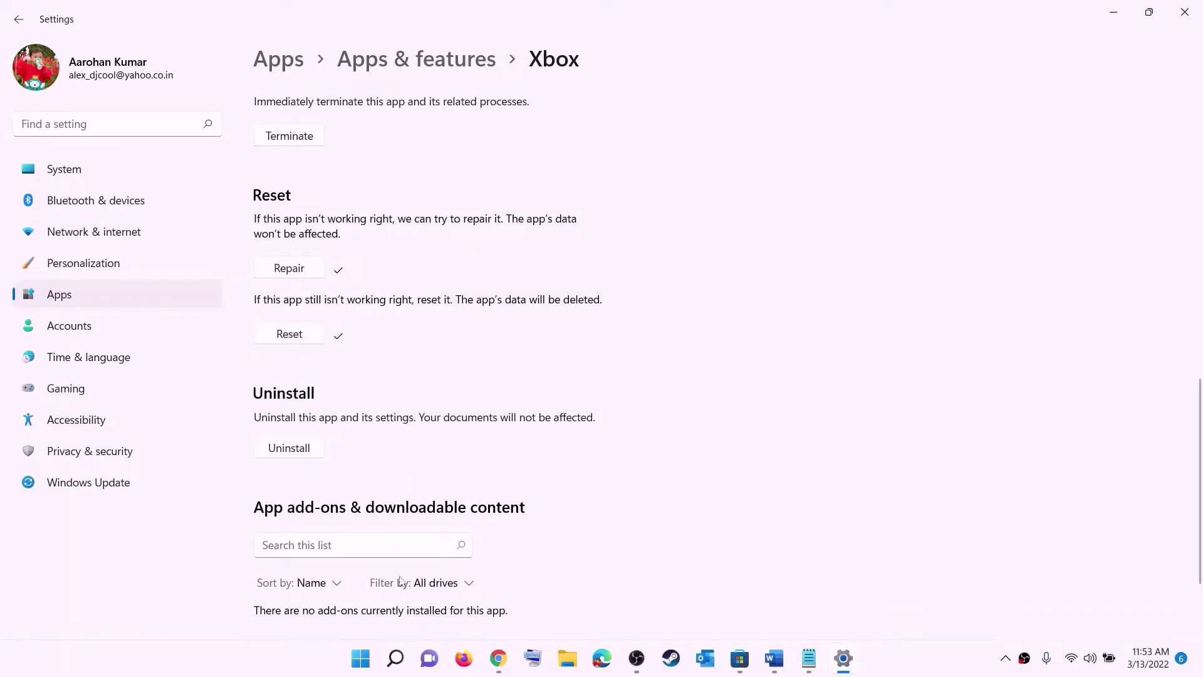
left_click(359, 661)
- Repair Microsoft Store from its App settings page, then start and confirm its reset
type("sto")
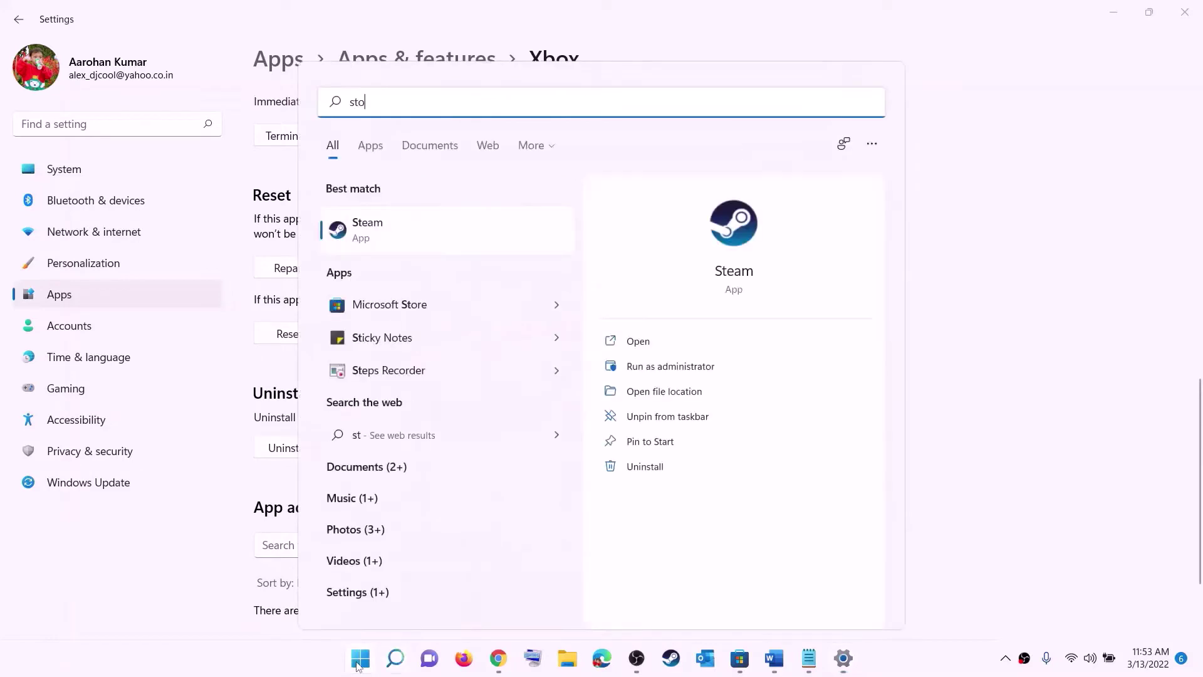
type("re")
left_click(392, 243)
right_click(392, 243)
left_click(500, 317)
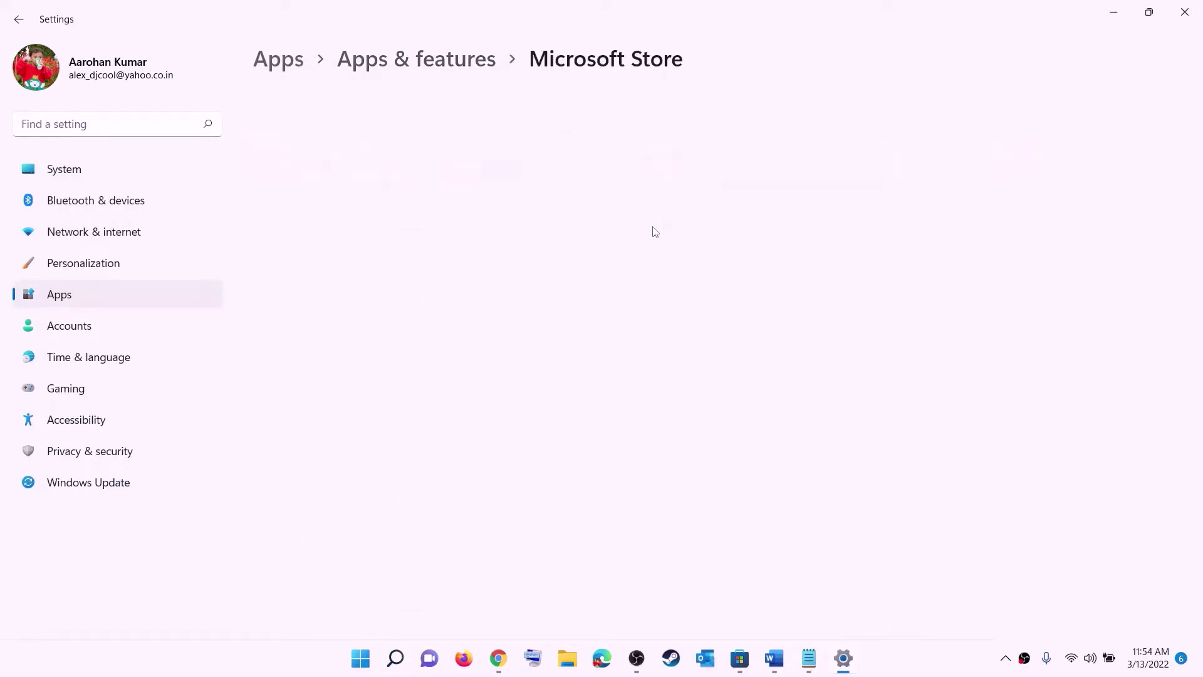
scroll(360, 472, "down", 10)
left_click(296, 453)
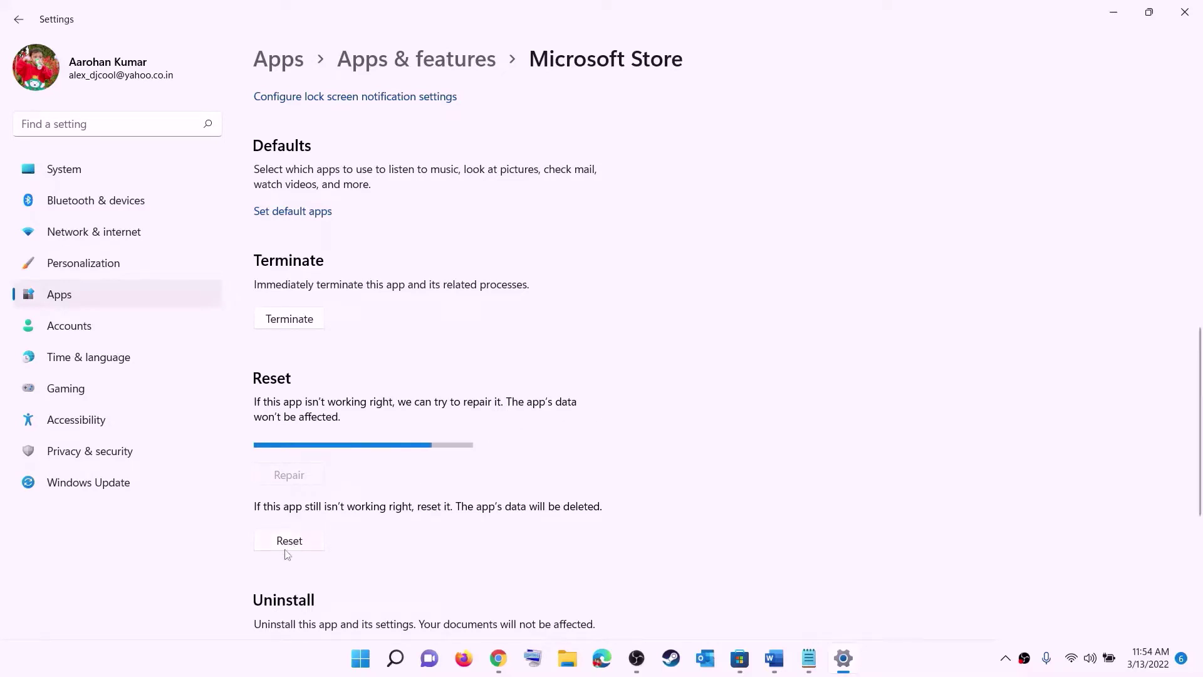
left_click(299, 544)
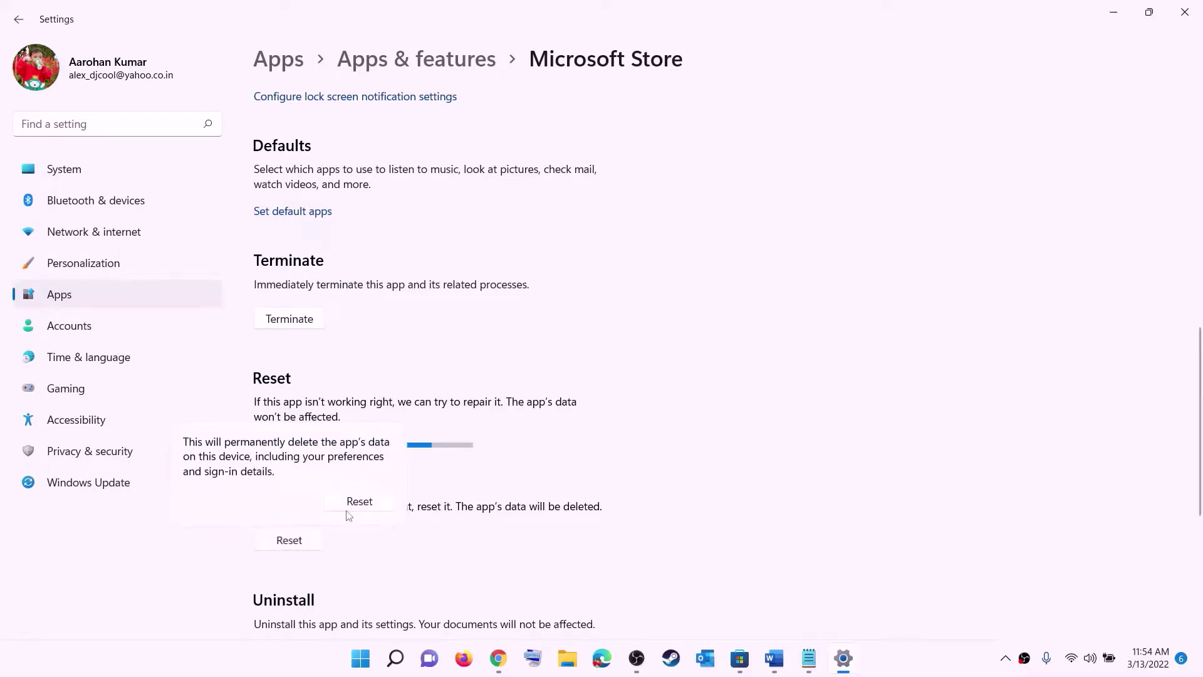
left_click(358, 501)
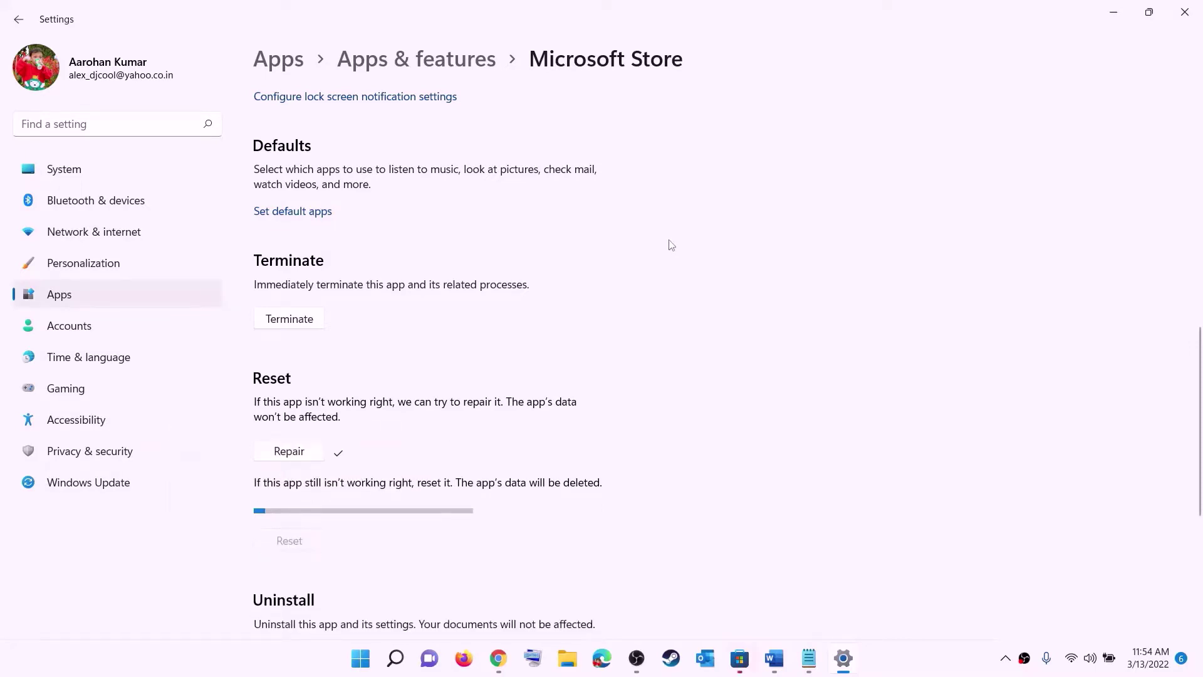
left_click(777, 663)
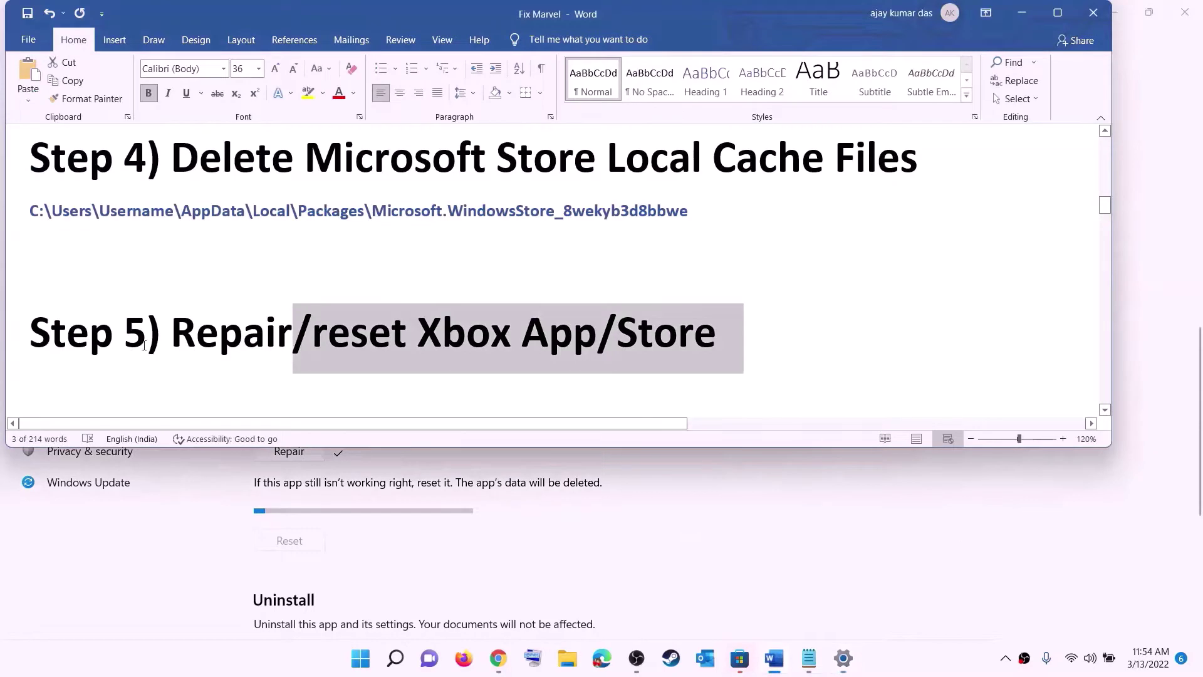
- Scroll the Word notes to the Step 6 instruction and highlight it
scroll(204, 330, "down", 3)
left_click_drag(205, 331, 959, 338)
left_click(805, 338)
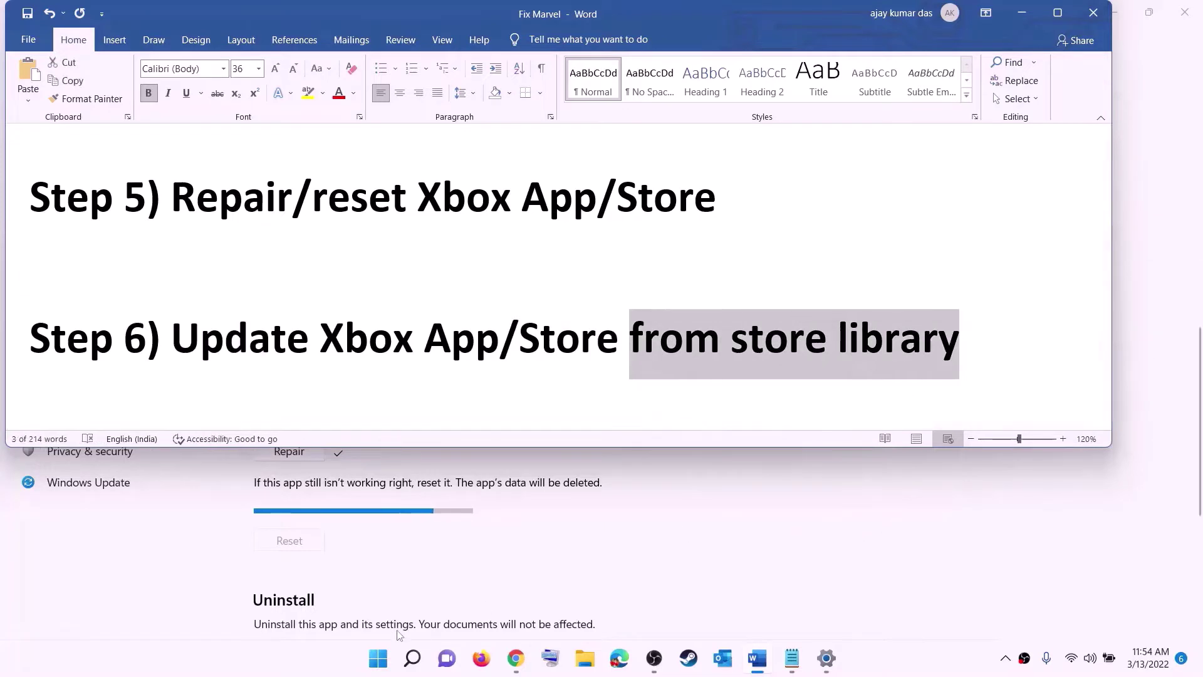
- Launch Microsoft Store maximized and check for app updates in its Library
left_click(378, 659)
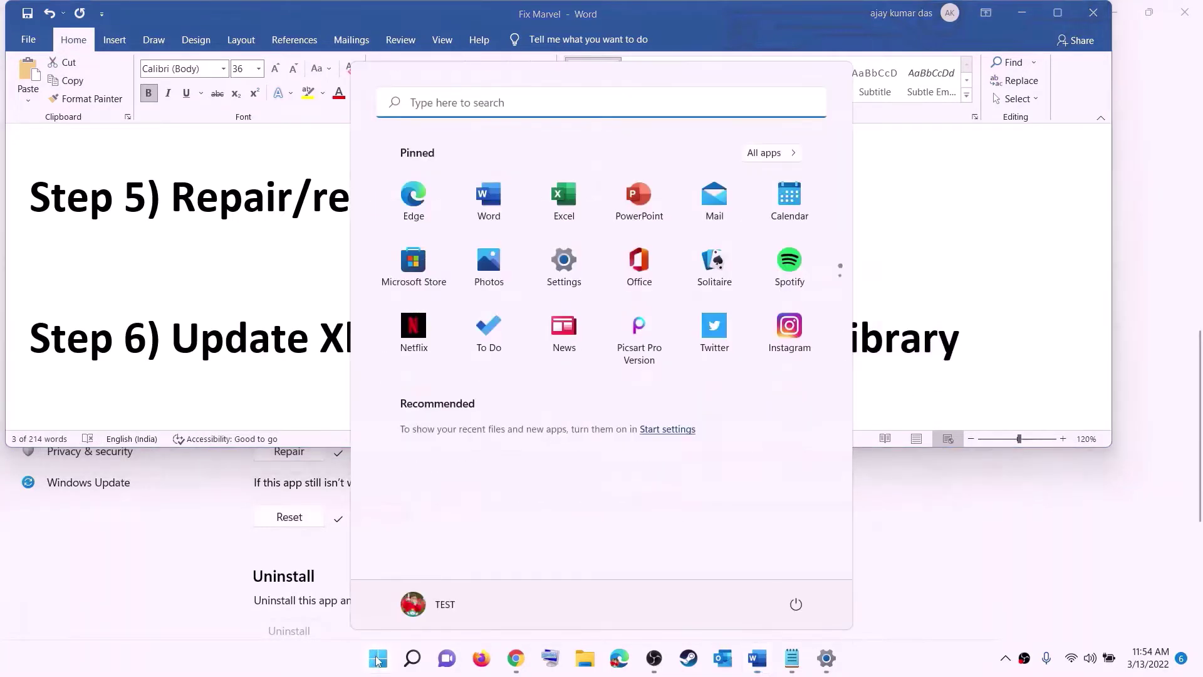
type("store")
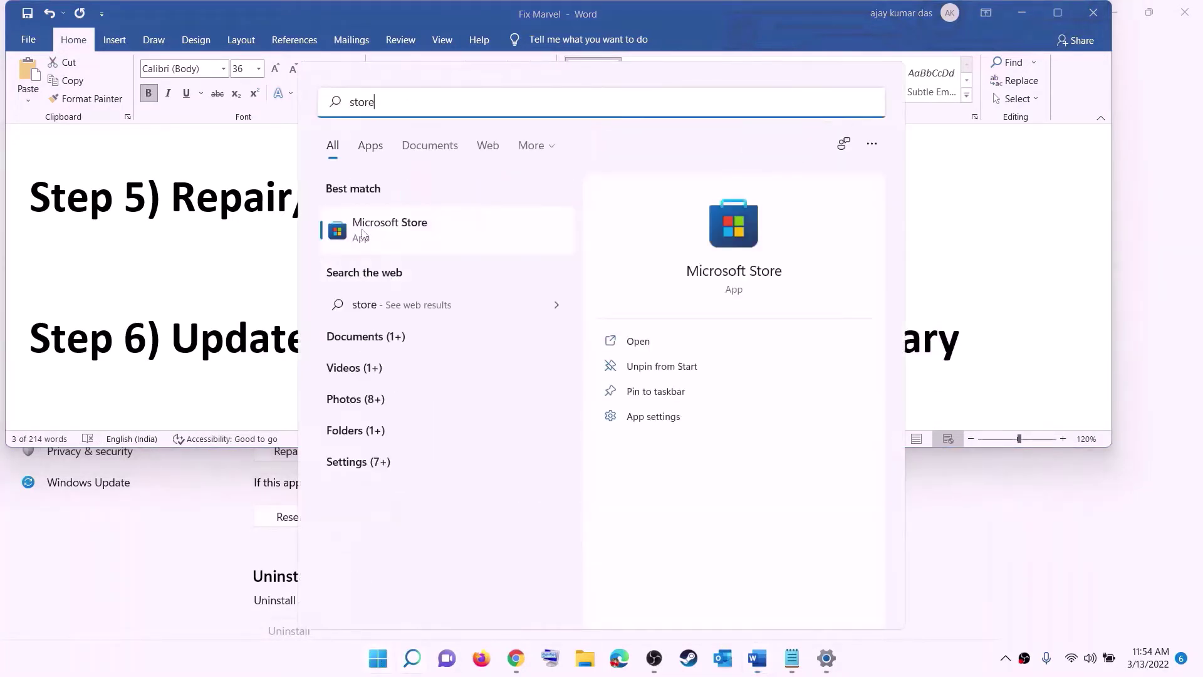
left_click(364, 233)
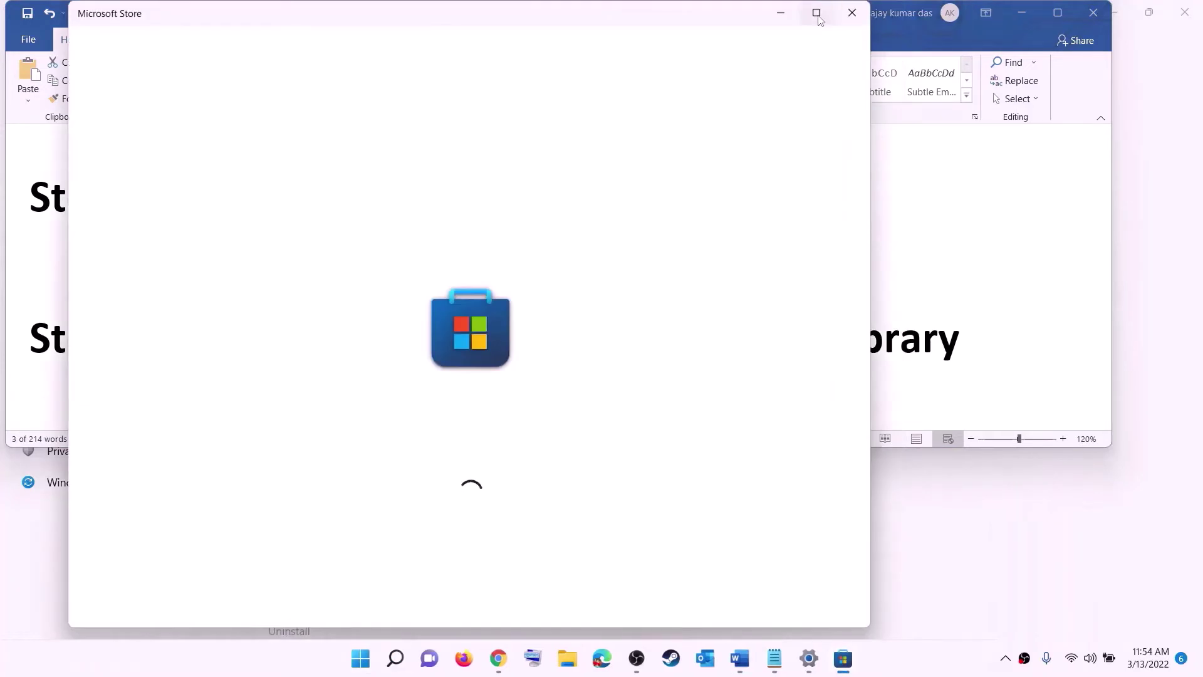
left_click(816, 13)
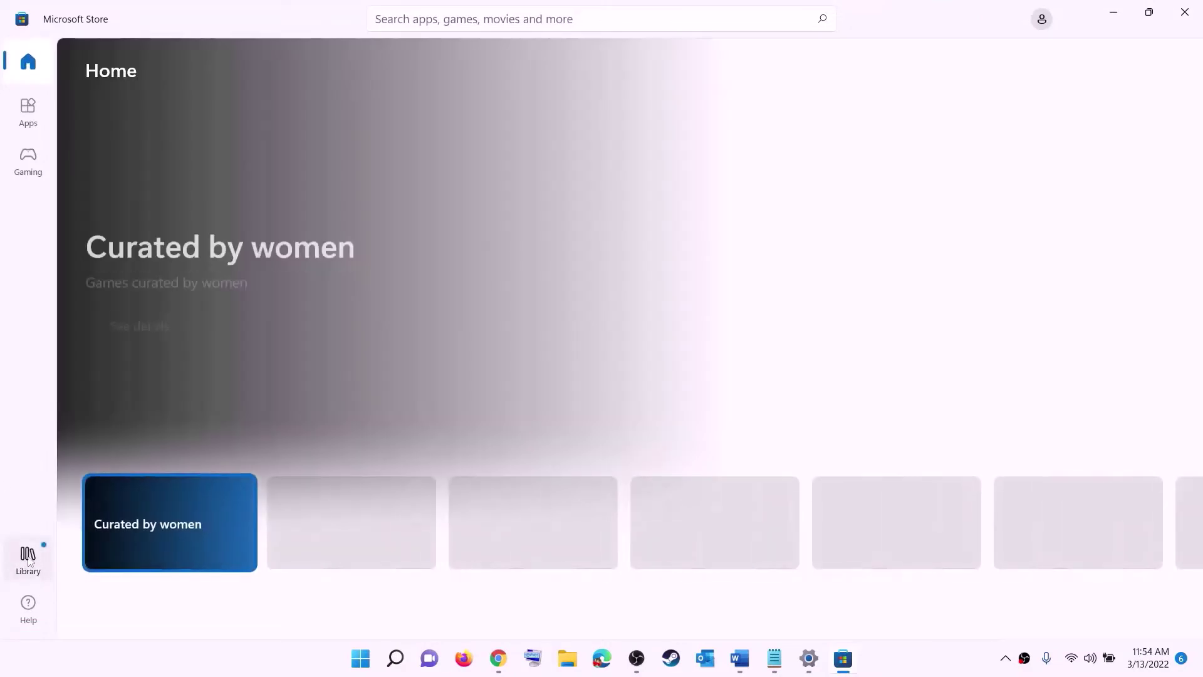
left_click(28, 562)
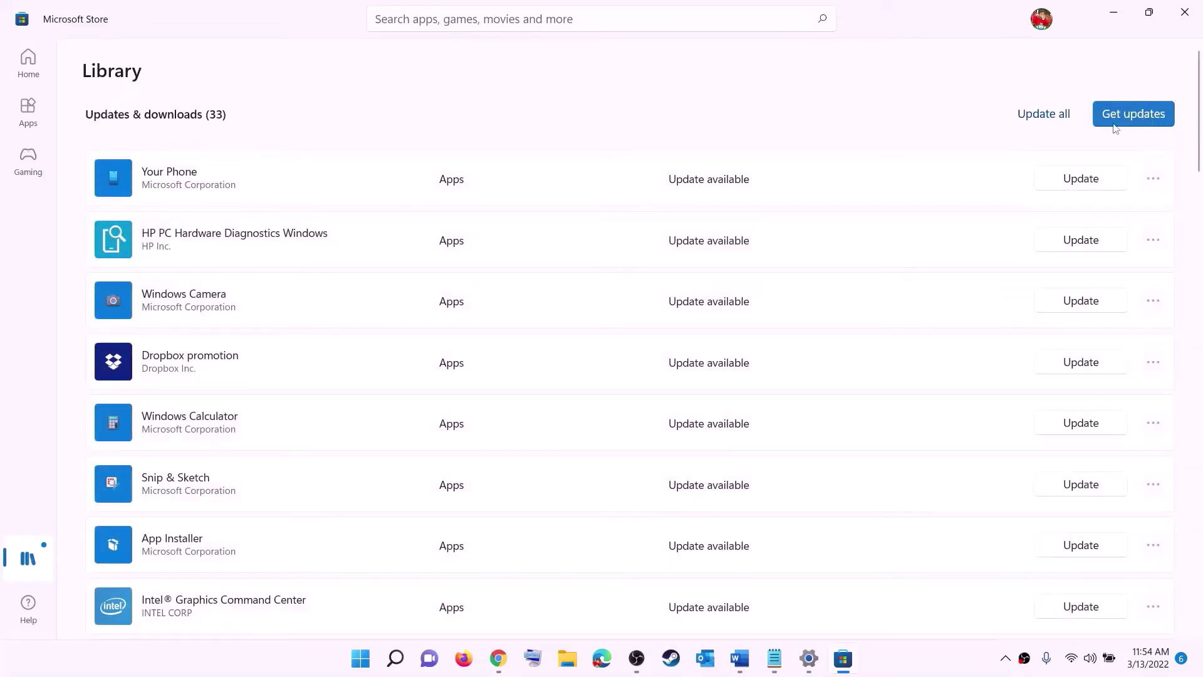
left_click(1160, 122)
left_click(1118, 17)
- Highlight the Xbox Identity Provider text in Step 7 of the notes
scroll(251, 357, "down", 3)
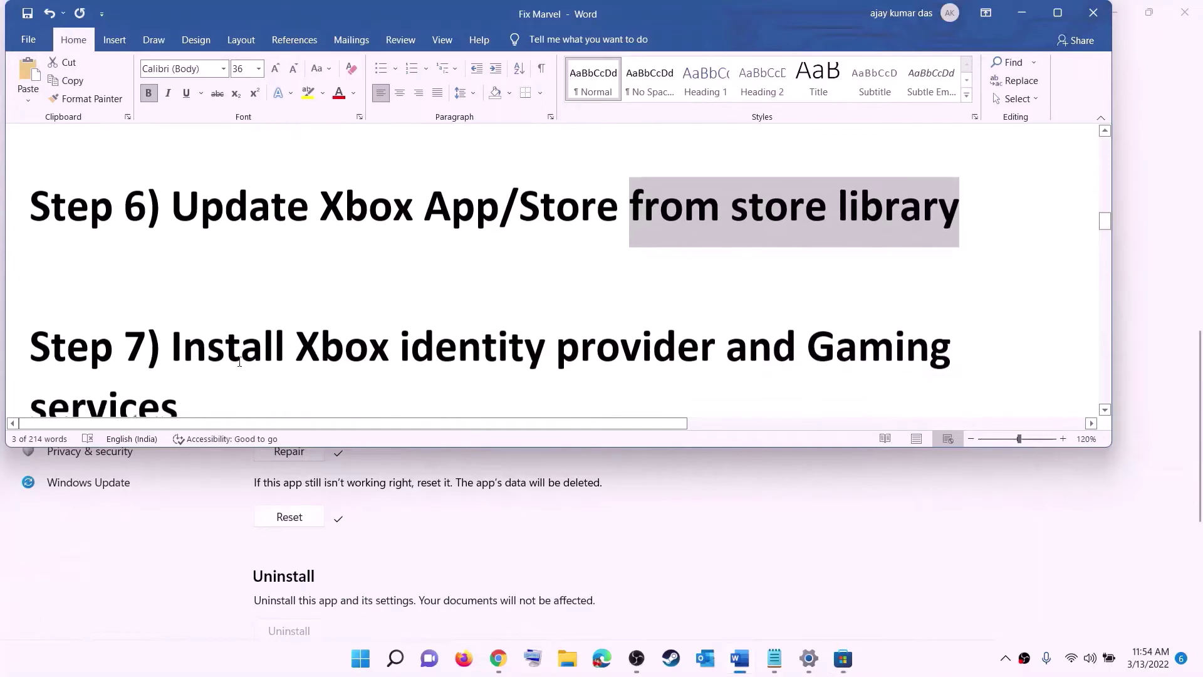
left_click_drag(302, 297, 473, 298)
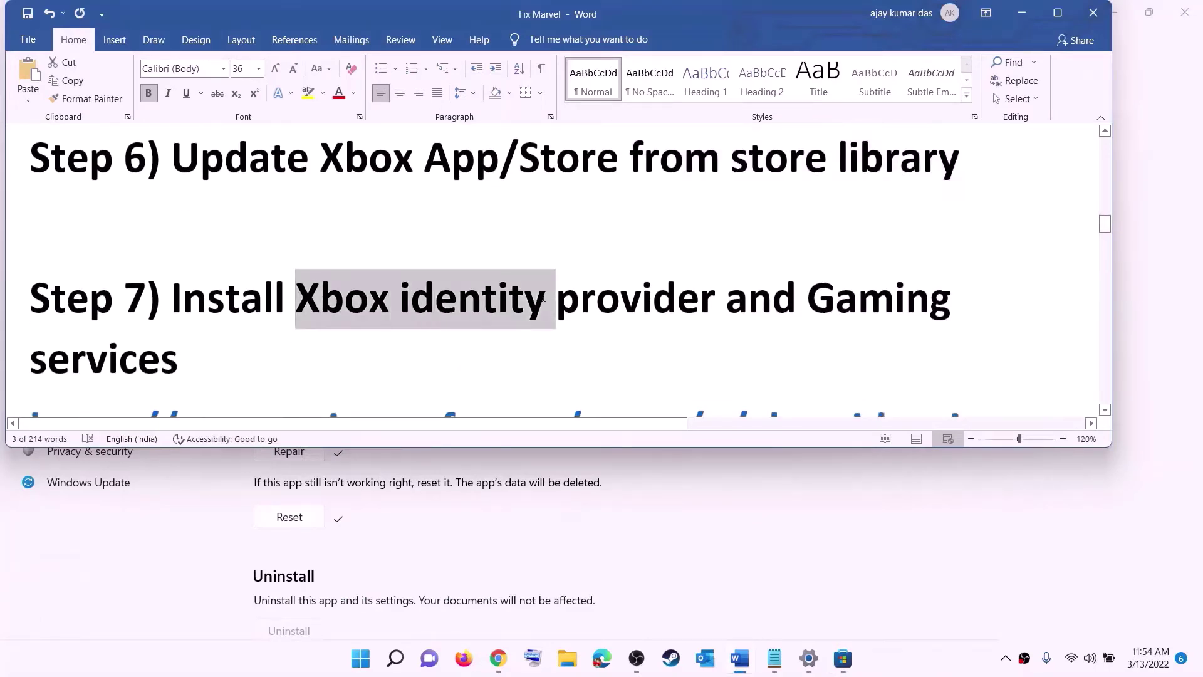
left_click_drag(551, 301, 804, 301)
scroll(188, 354, "down", 3)
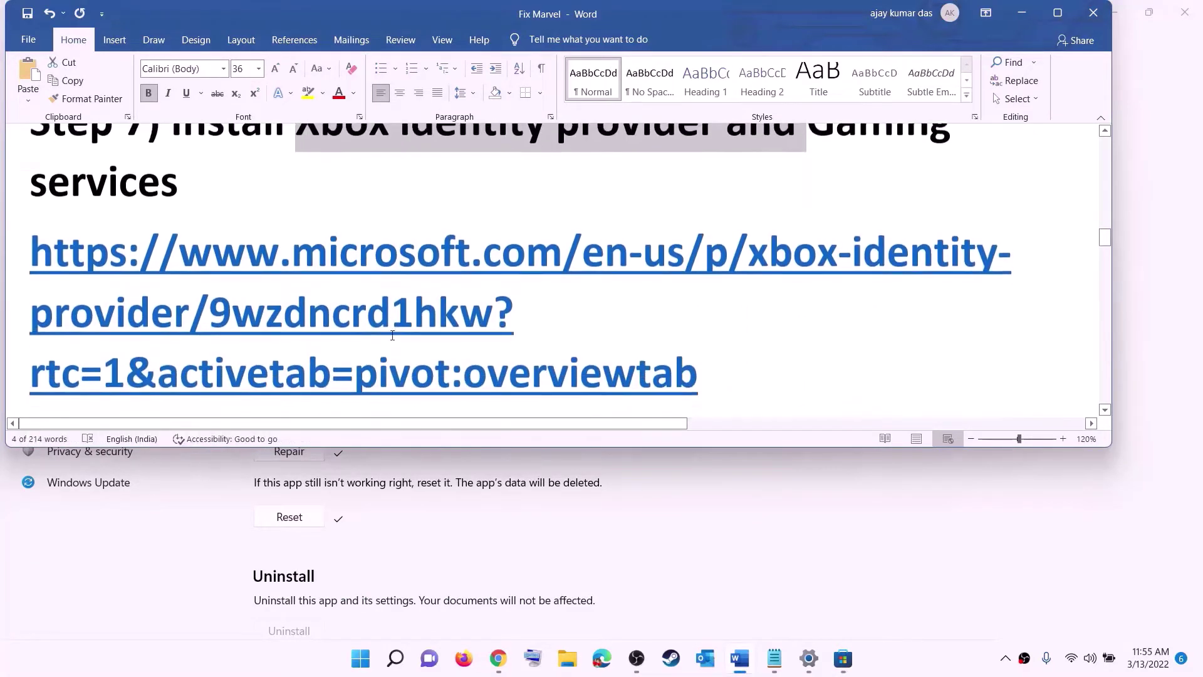
scroll(392, 335, "down", 1)
- Follow the Xbox Identity Provider link and open it in Microsoft Store via Get
triple_click(183, 262)
right_click(207, 252)
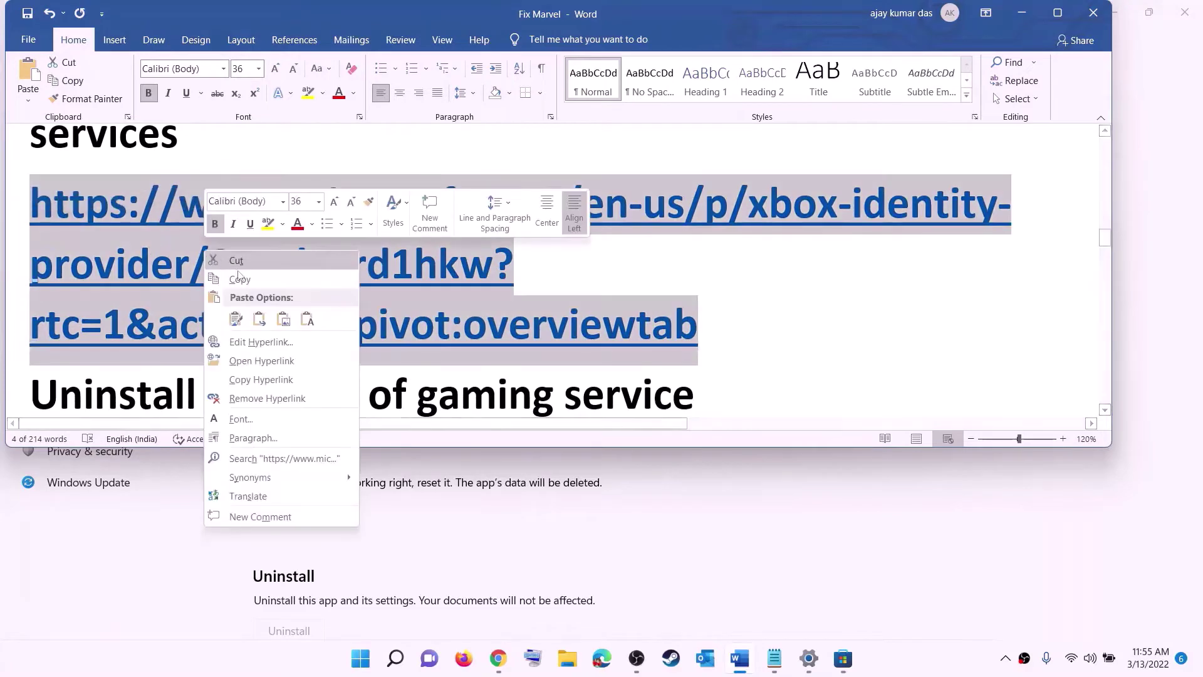
left_click(261, 360)
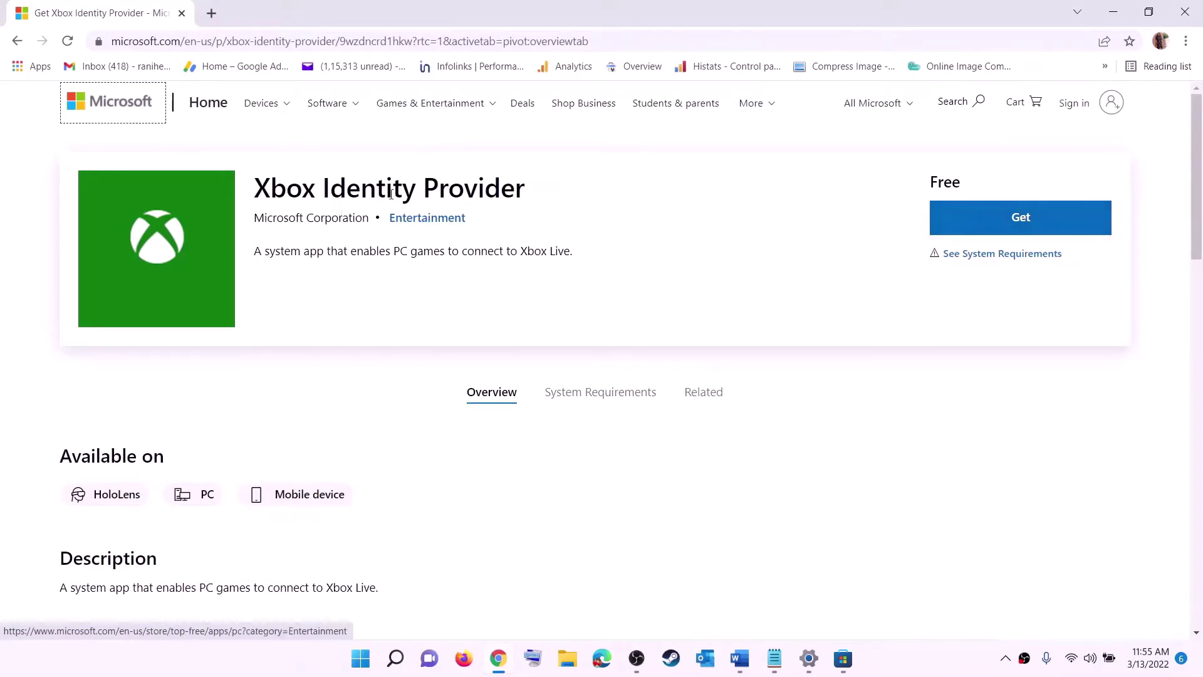
left_click(989, 212)
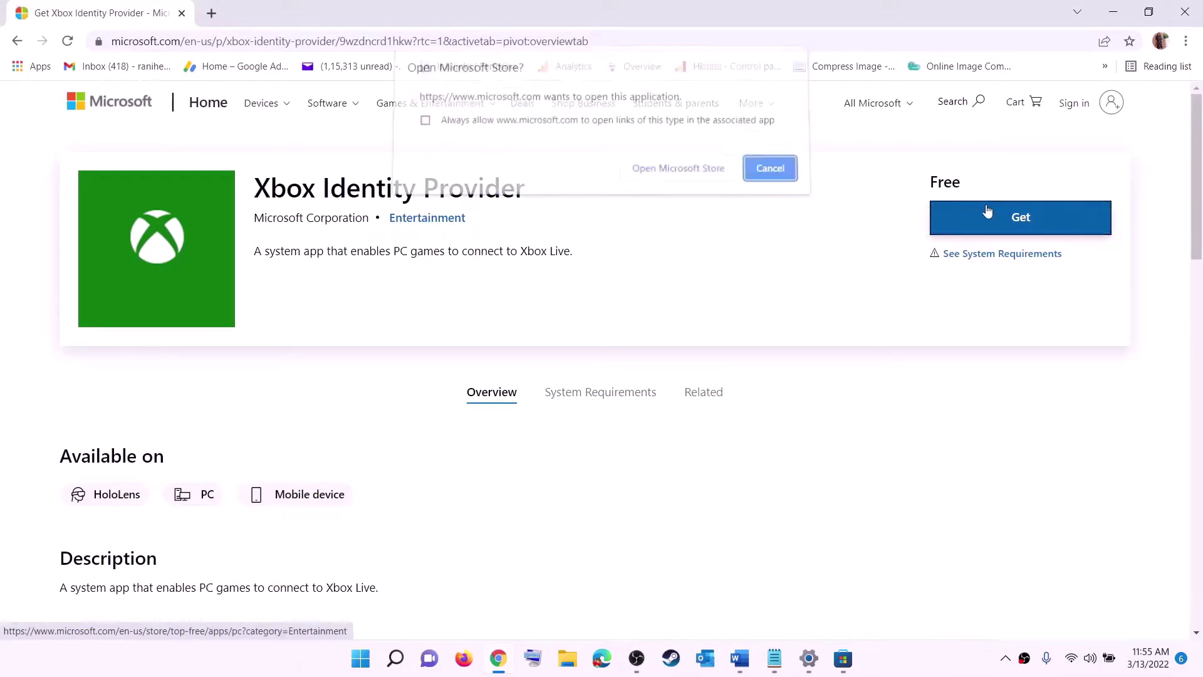
left_click(669, 180)
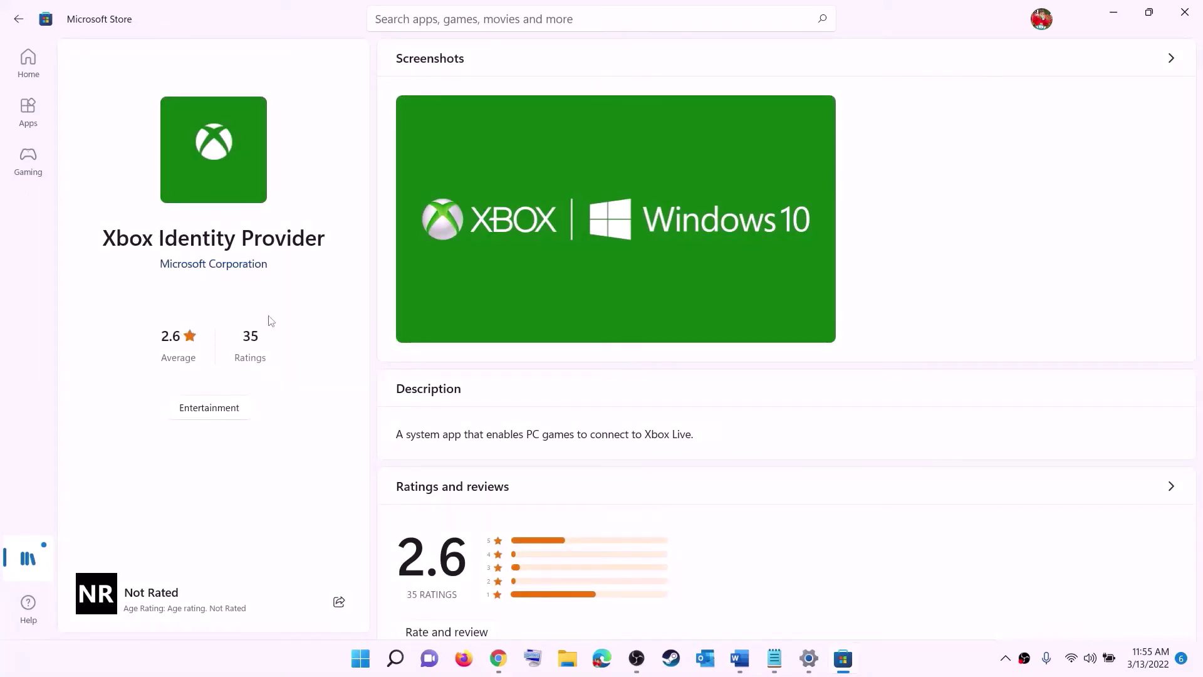
- Highlight the Xbox Identity Provider title, then return to the Fix Marvel notes
left_click_drag(117, 243, 313, 247)
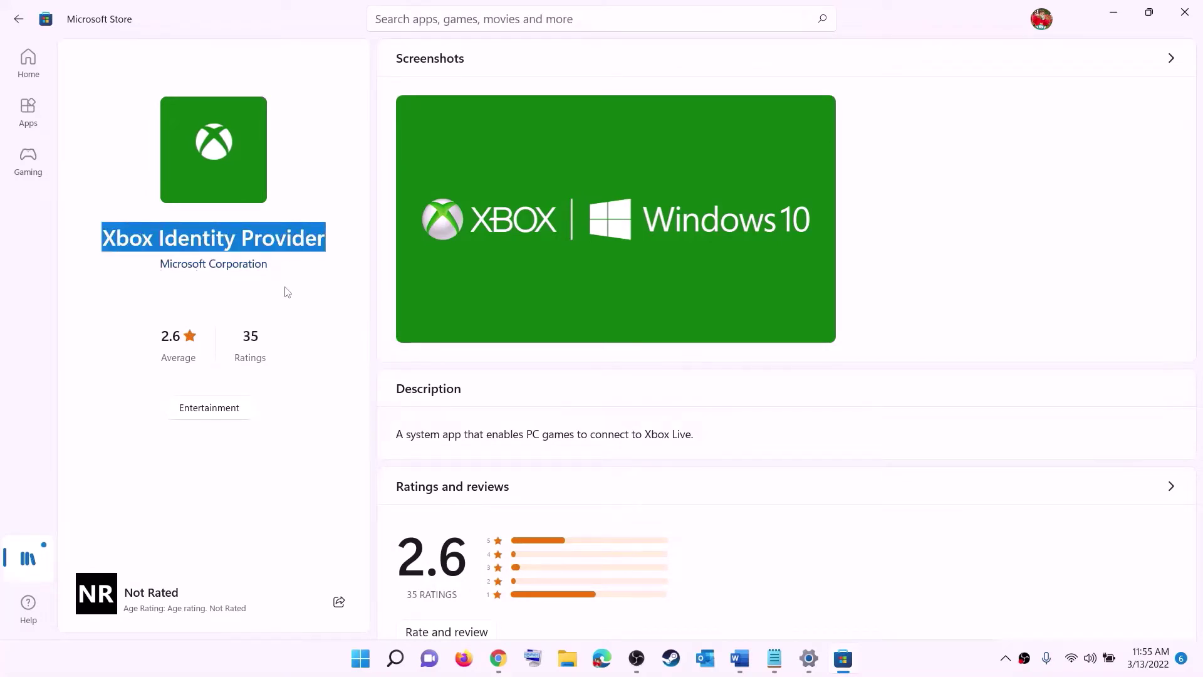
left_click(202, 305)
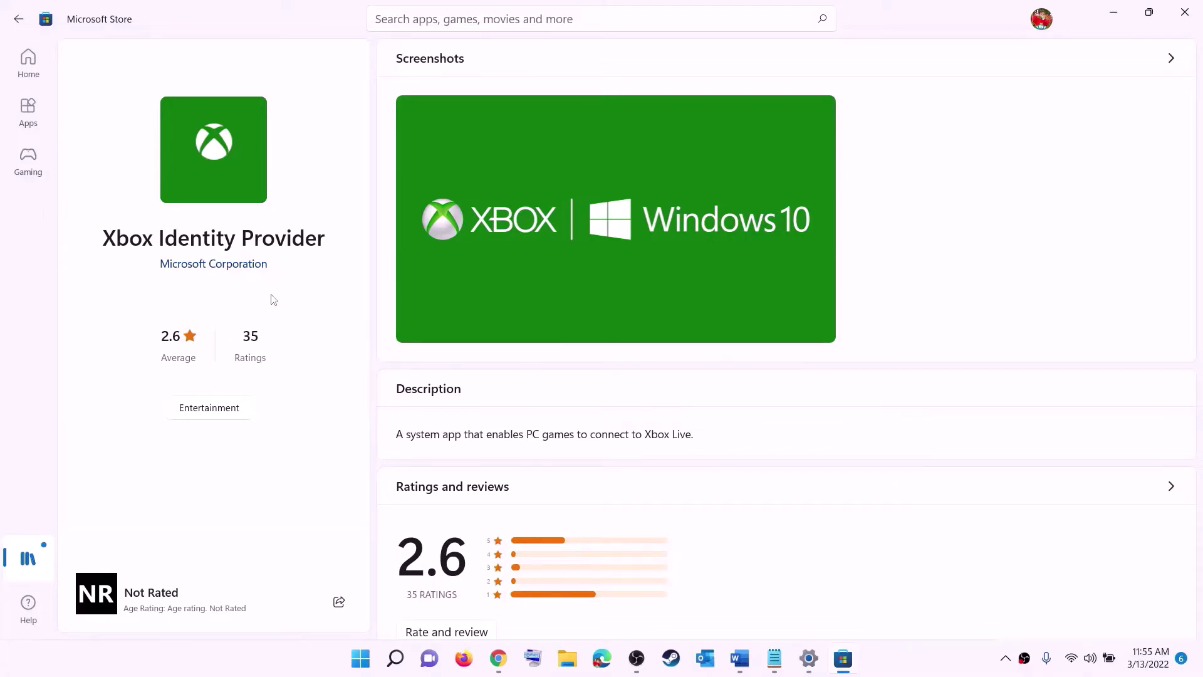
key("alt+Tab")
left_click(738, 661)
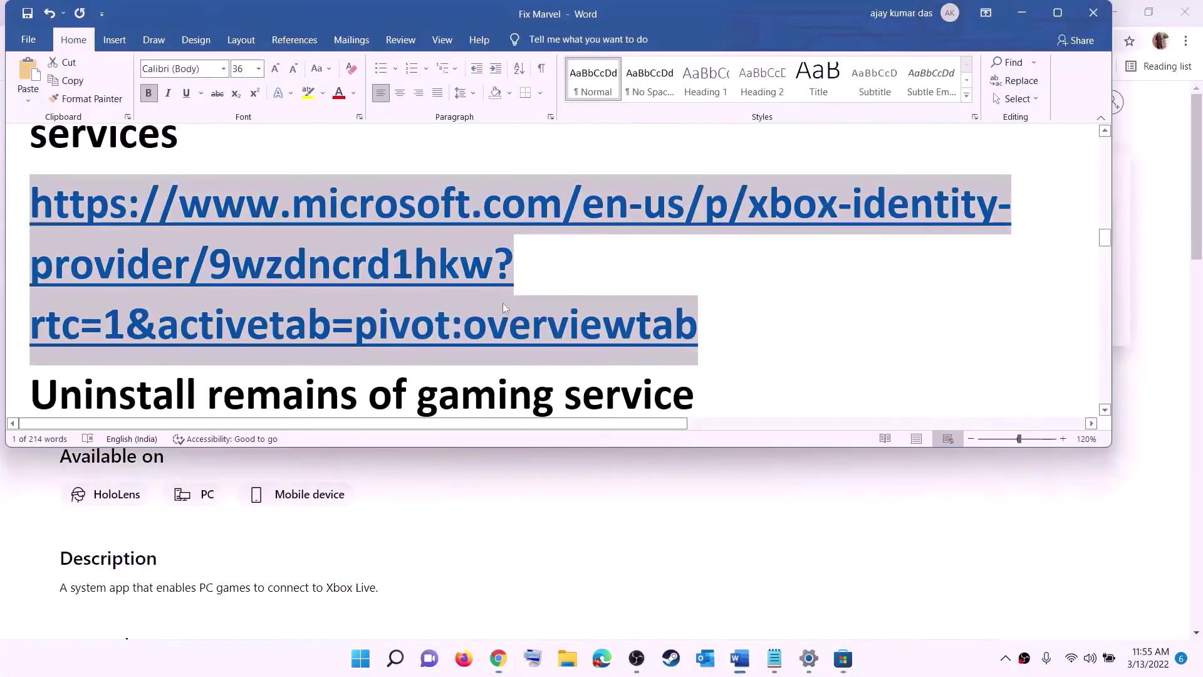
- Copy the Gaming Services removal command from the notes and search Start for 'powershell'
scroll(359, 301, "down", 4)
left_click_drag(448, 307, 26, 230)
right_click(130, 263)
left_click(166, 292)
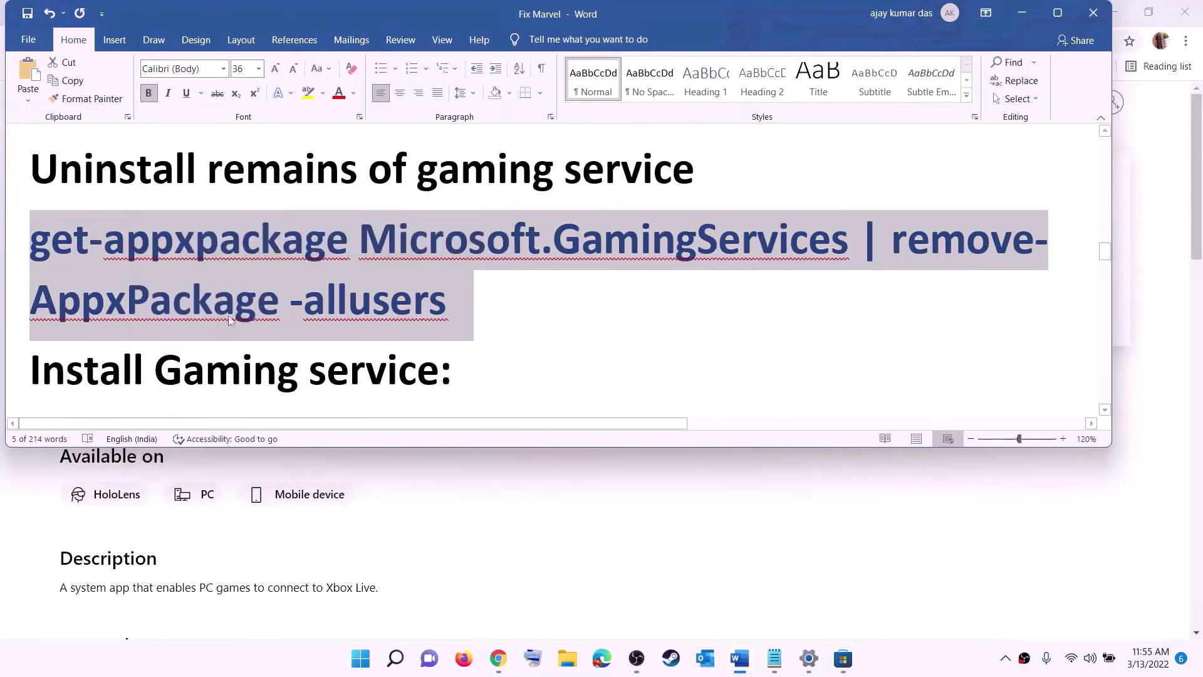
left_click(362, 661)
type("powershe")
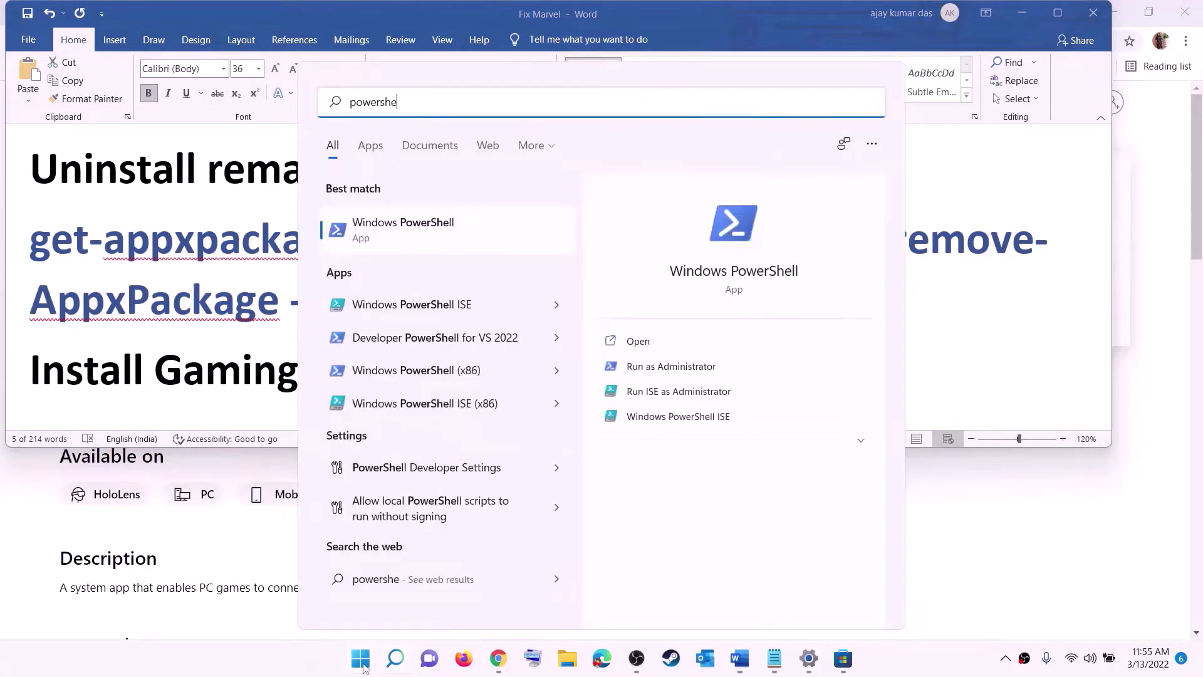
type("ll")
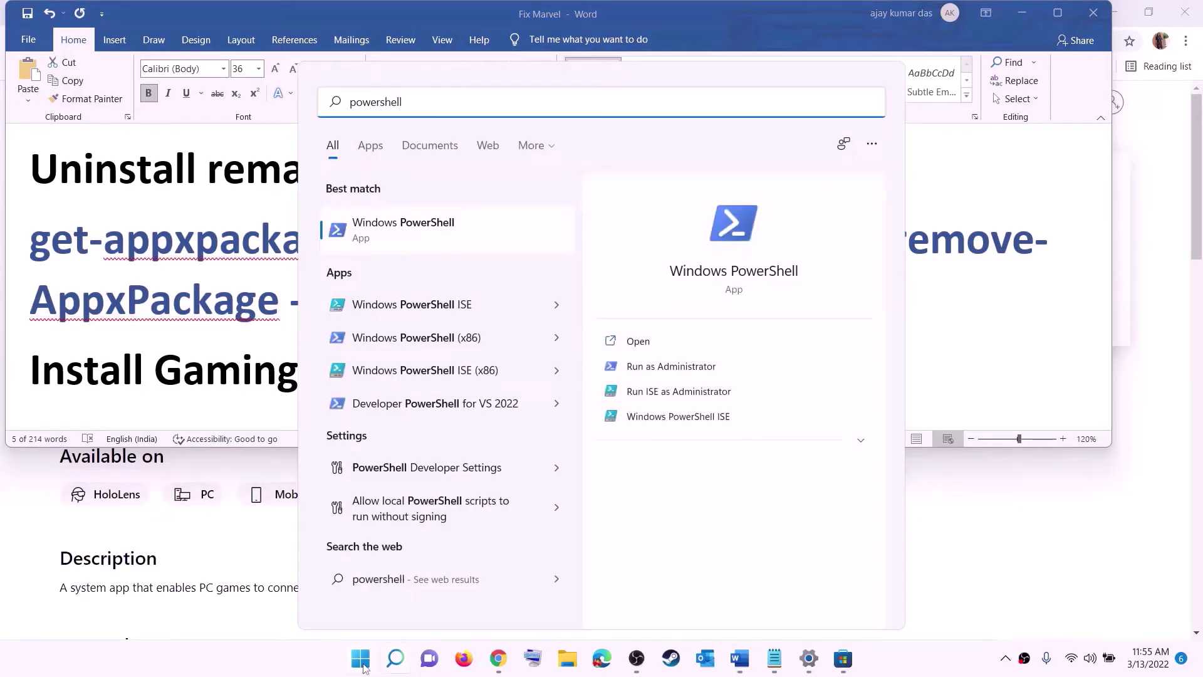
- Run Windows PowerShell as administrator and approve the UAC prompt
right_click(411, 239)
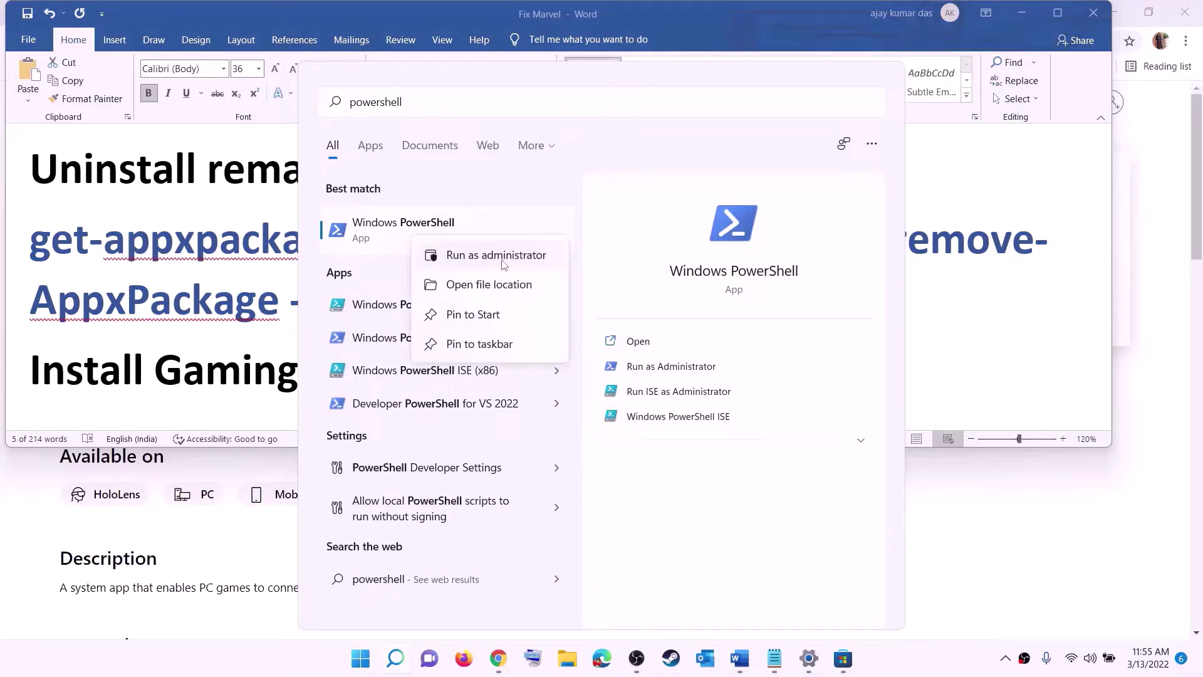
left_click(503, 260)
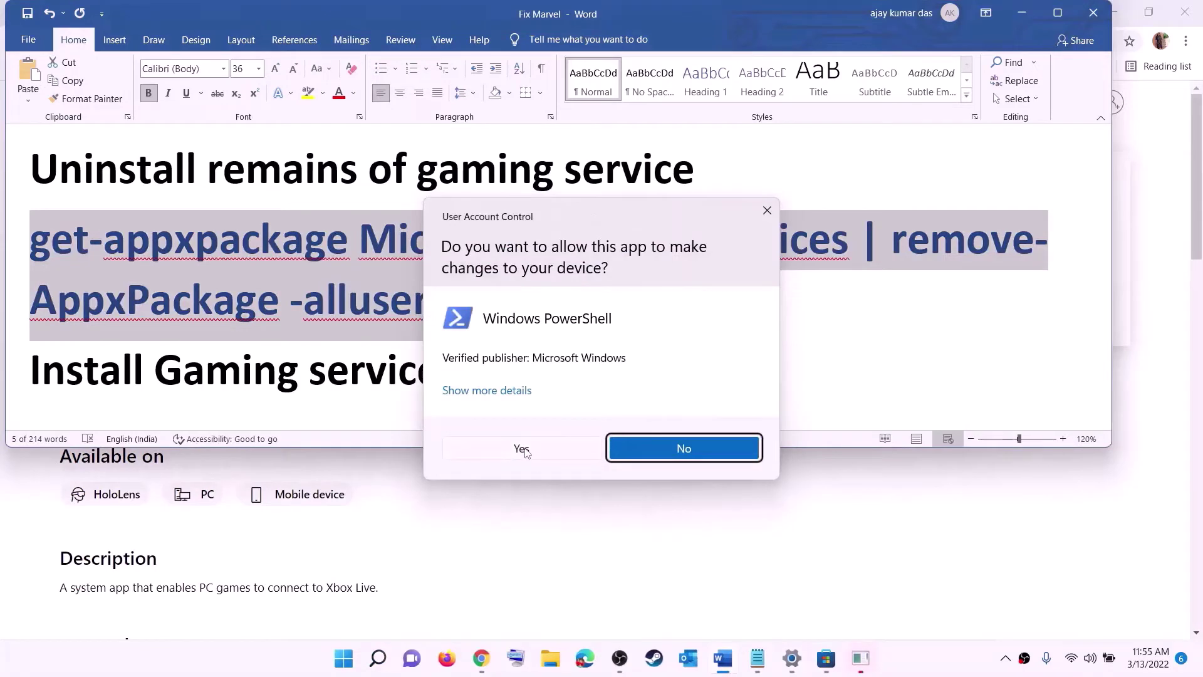
left_click(521, 448)
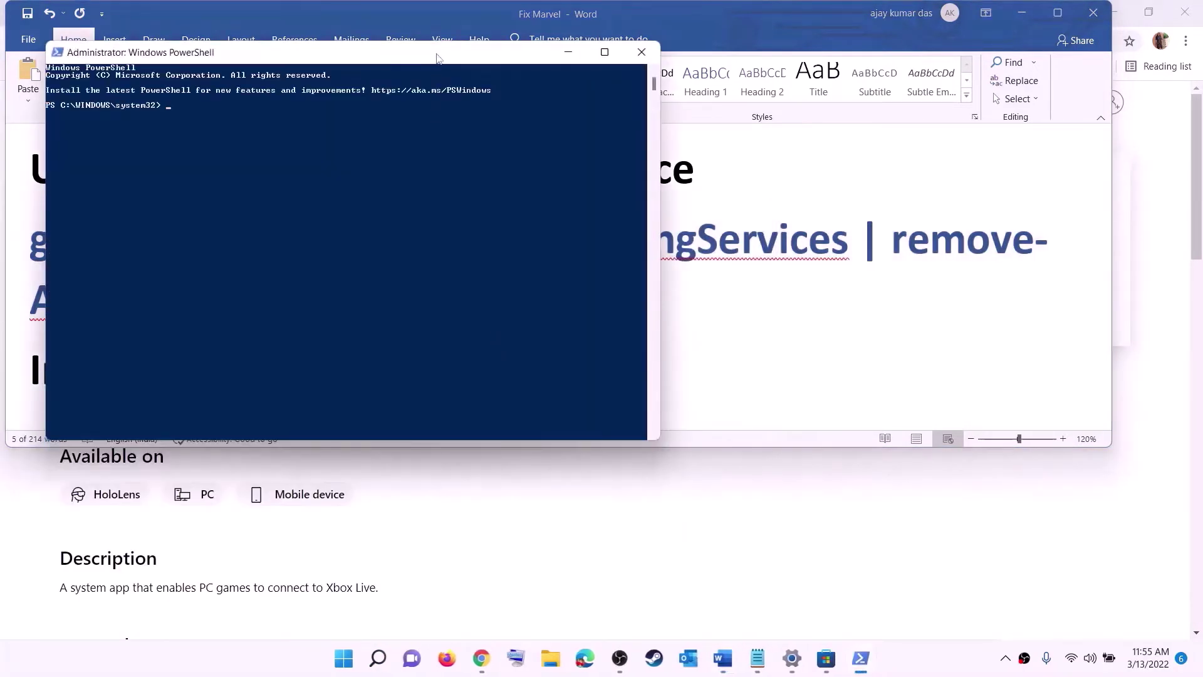
- Paste the get-appxpackage removal command, then copy and run the 'start ms-windows-store' command
left_click_drag(434, 58, 561, 136)
key("ctrl+v")
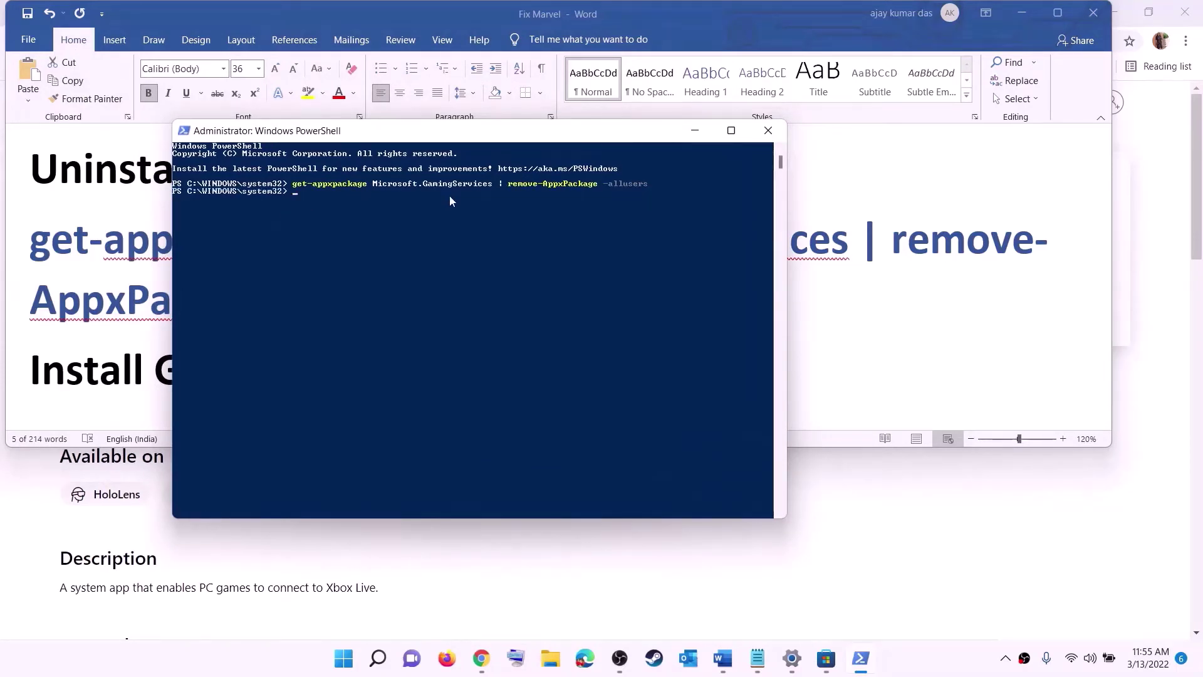
left_click(136, 298)
scroll(136, 298, "down", 4)
left_click_drag(625, 330, 1, 285)
right_click(129, 280)
left_click(161, 311)
left_click(359, 482)
right_click(359, 274)
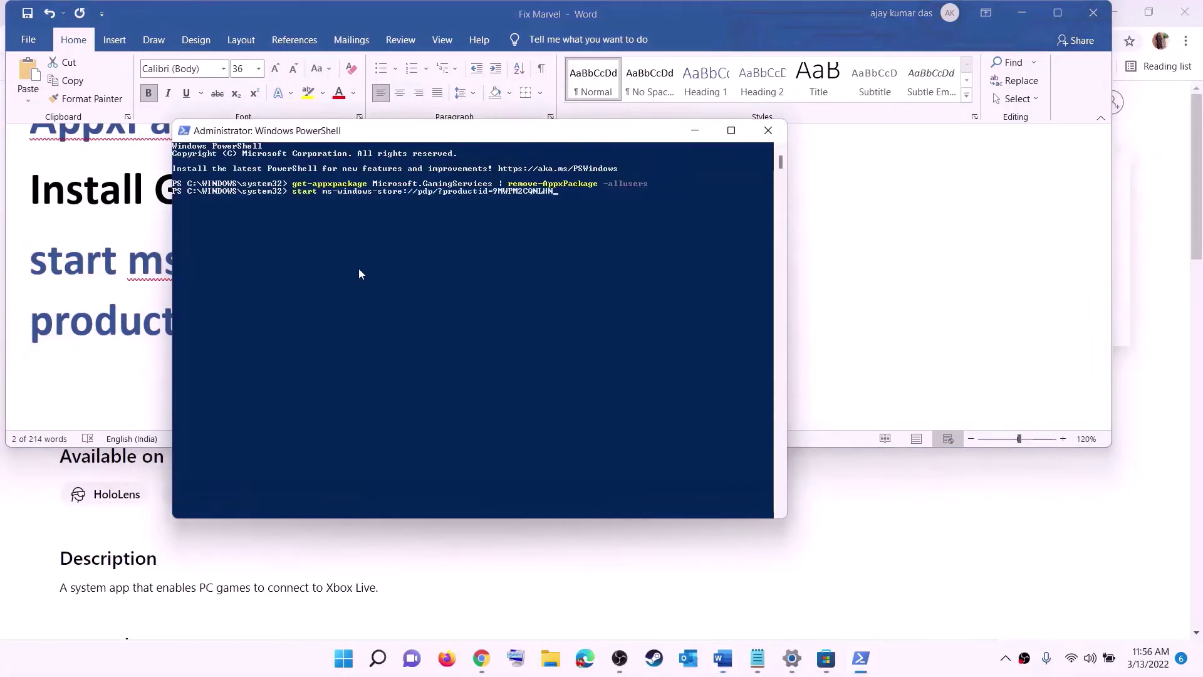
key("Return")
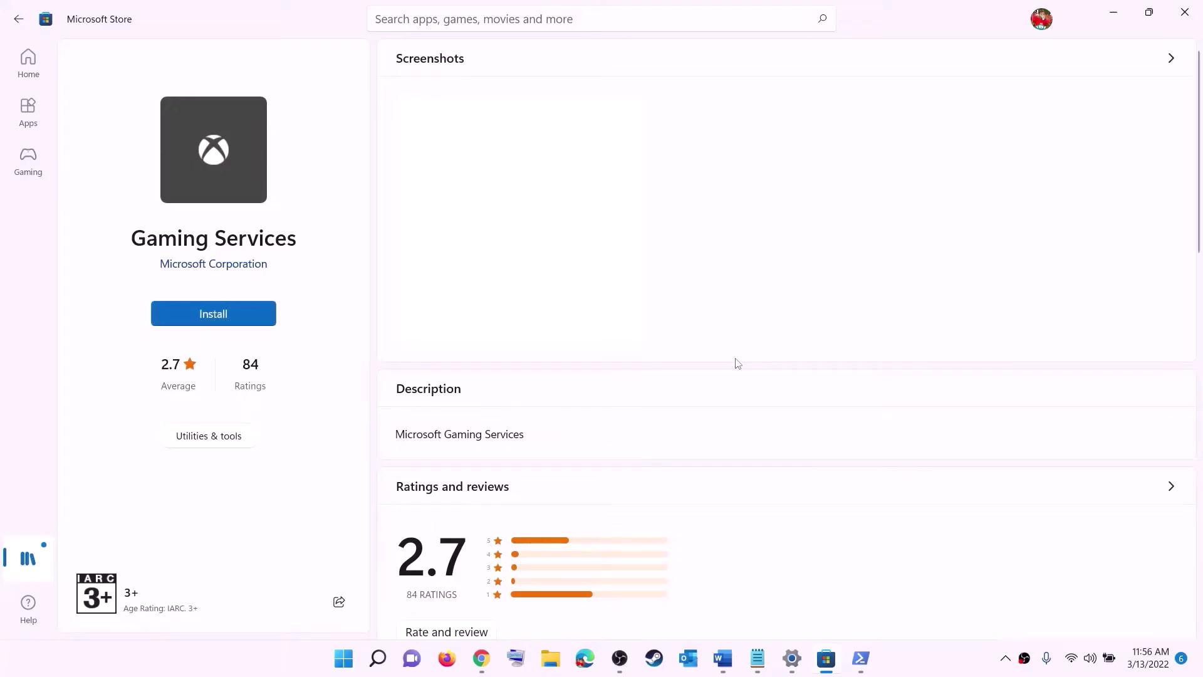
- Install Gaming Services from the Store and scroll the notes to Step 8's services list
left_click(538, 449)
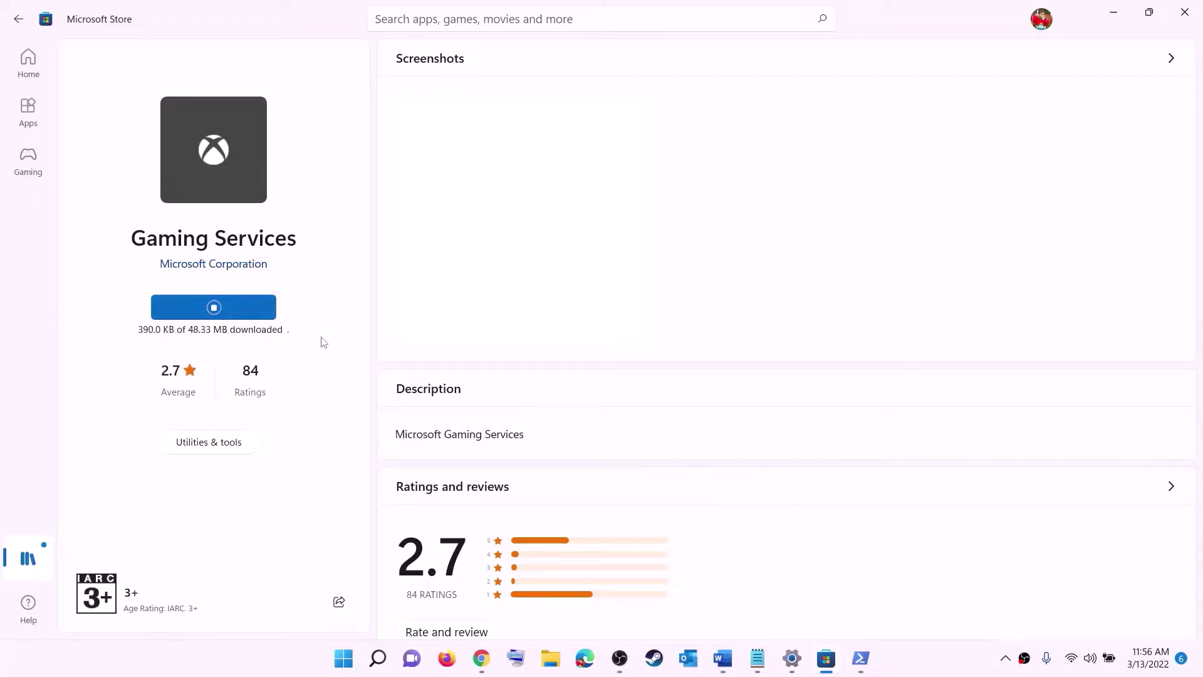
left_click(722, 658)
scroll(396, 323, "down", 1)
scroll(395, 323, "down", 5)
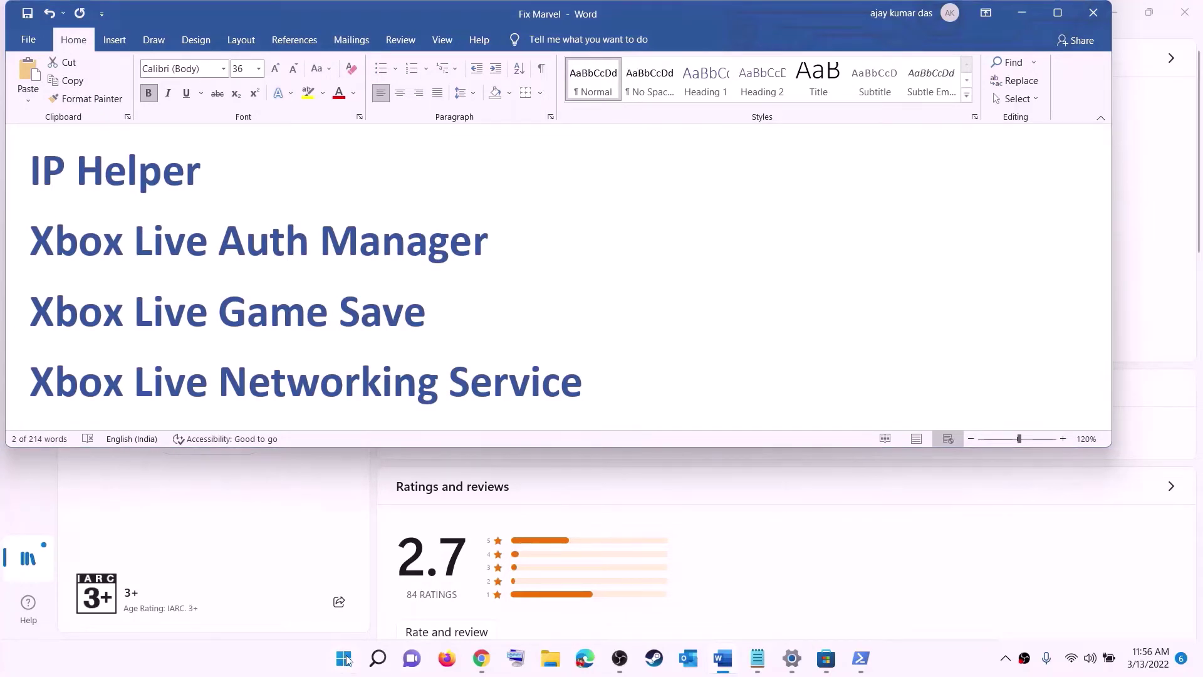
- Search Start for 'servic' and launch the Services app
left_click(345, 659)
type("serv")
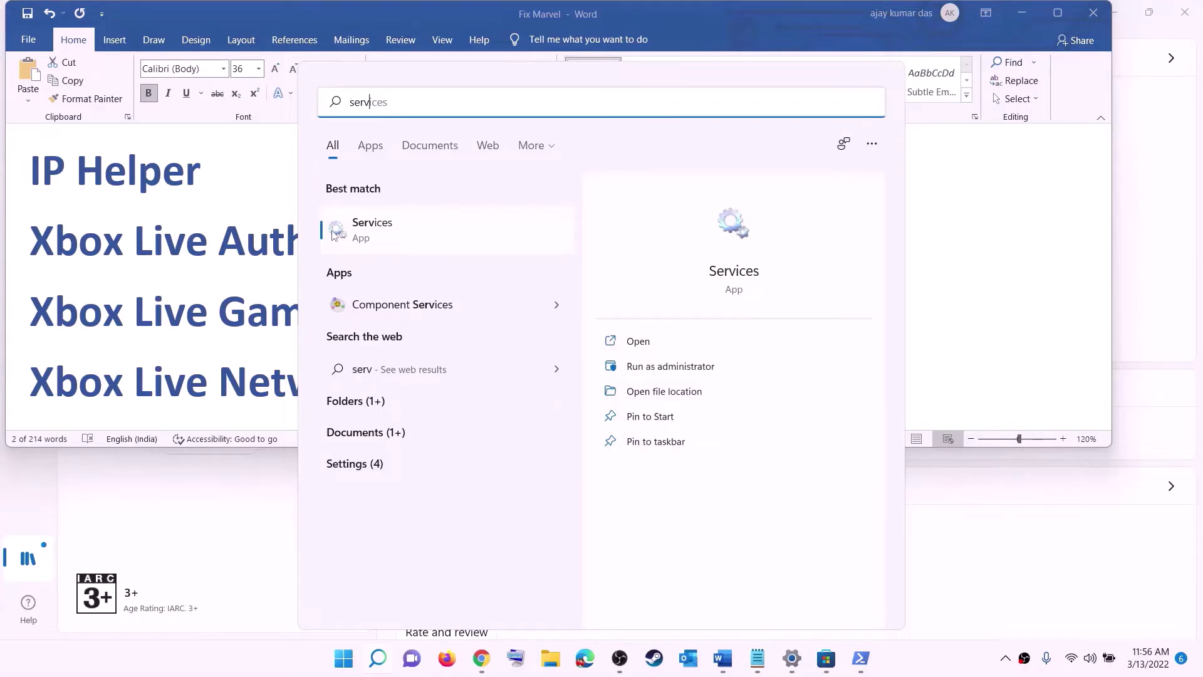
type("ic")
left_click(334, 234)
left_click(346, 374)
- Confirm IP Helper's startup type as Automatic and apply it
key("i")
left_click(313, 363)
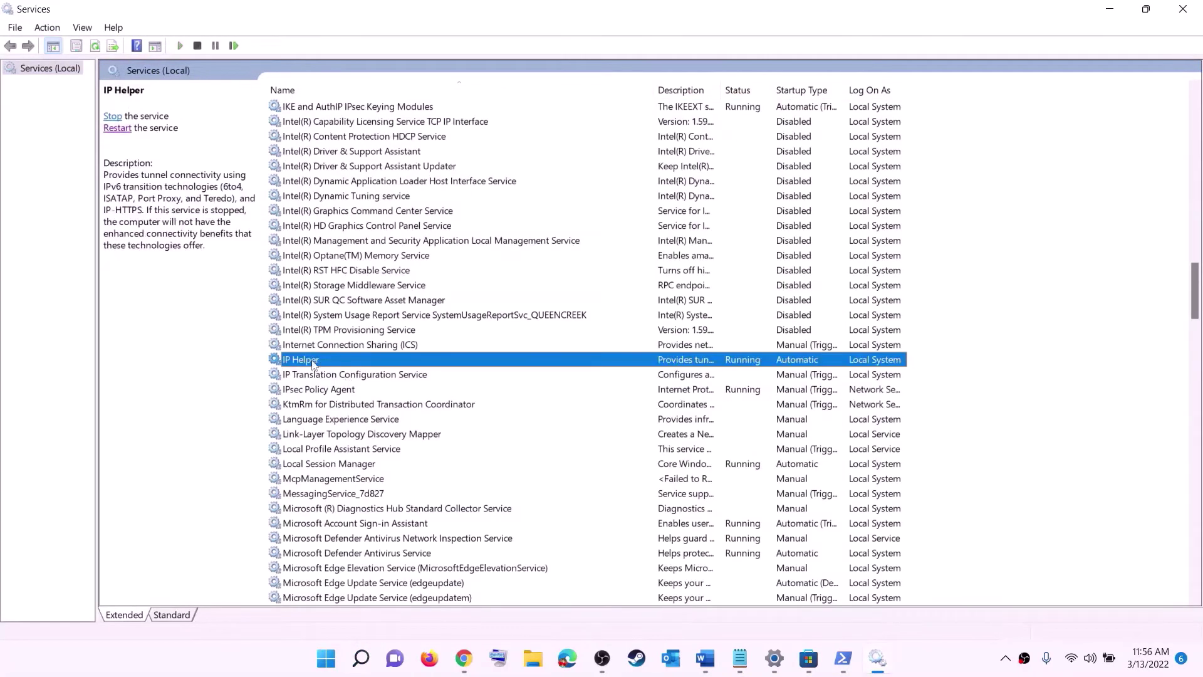
double_click(362, 366)
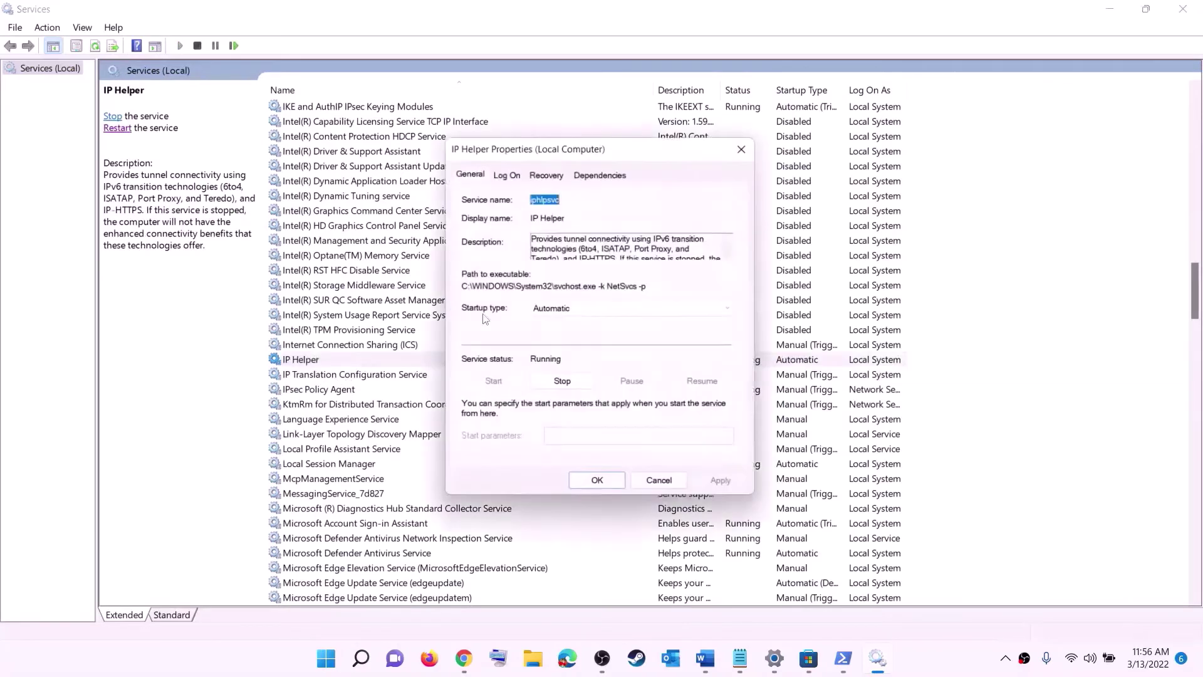
left_click(545, 310)
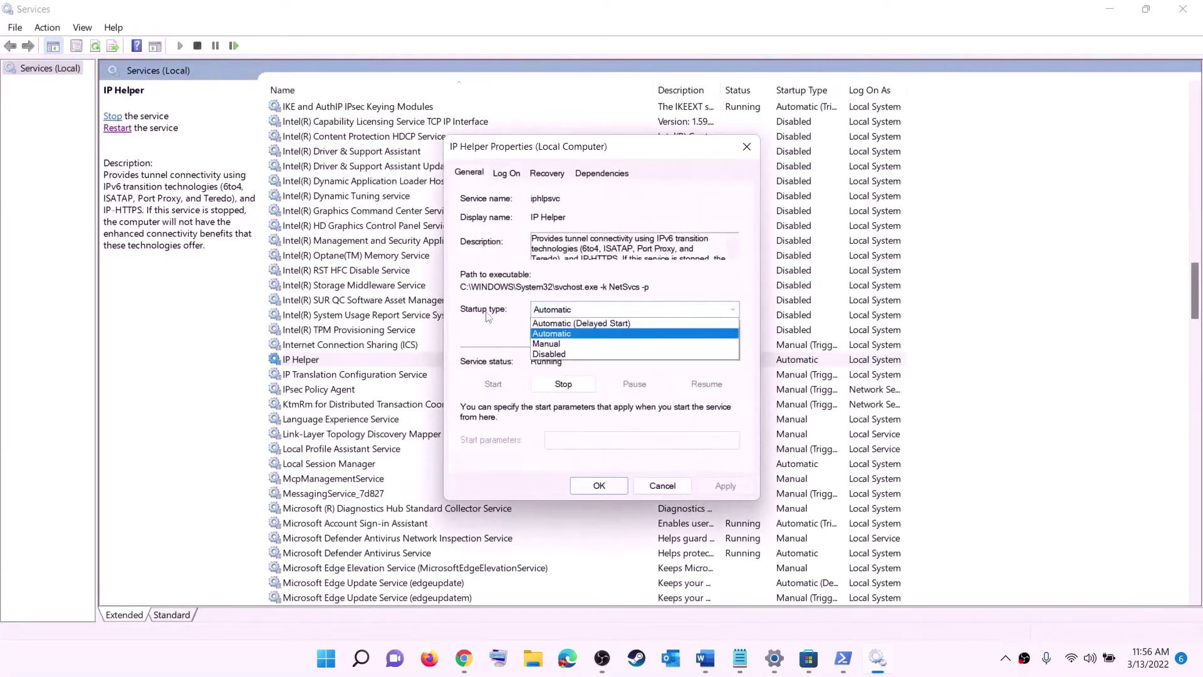
left_click(557, 334)
left_click(714, 490)
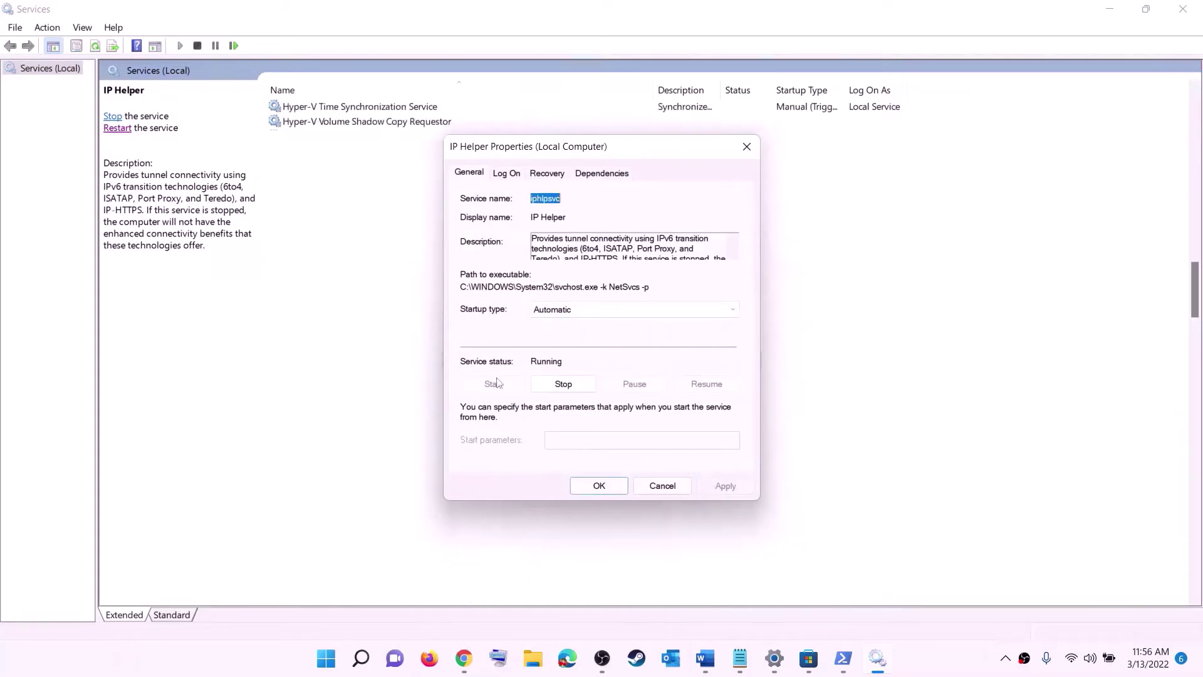
left_click(599, 485)
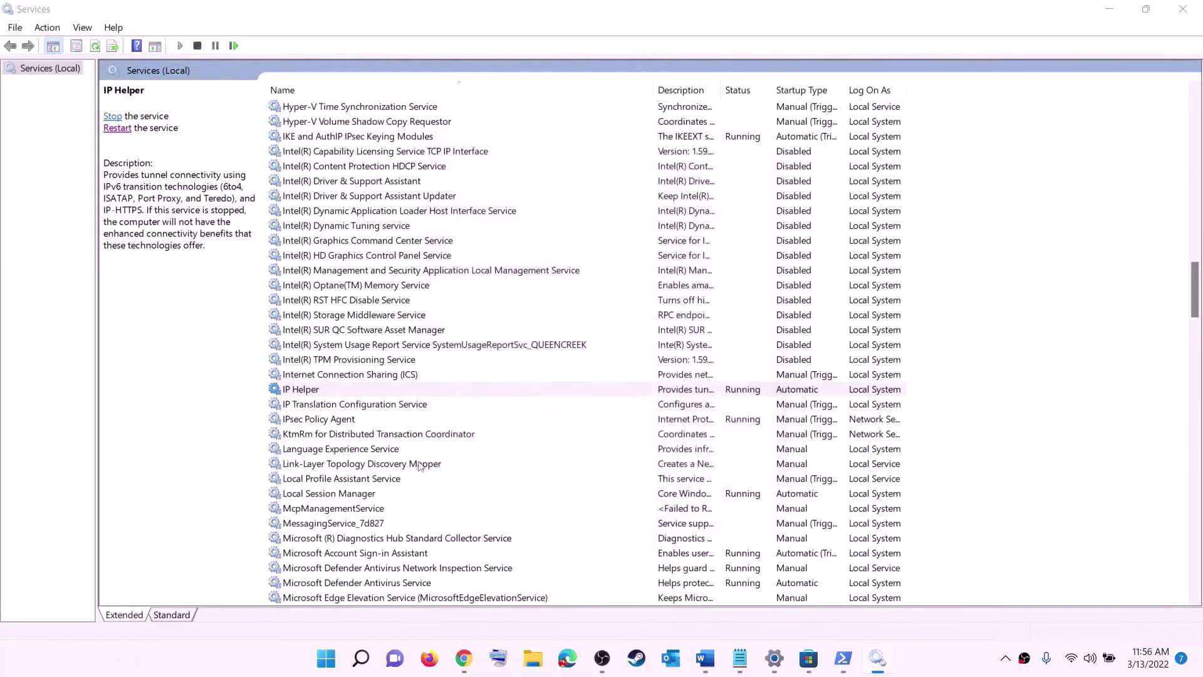
- Keep Xbox Accessory Management Service on Automatic startup and apply
left_click(371, 451)
key("x")
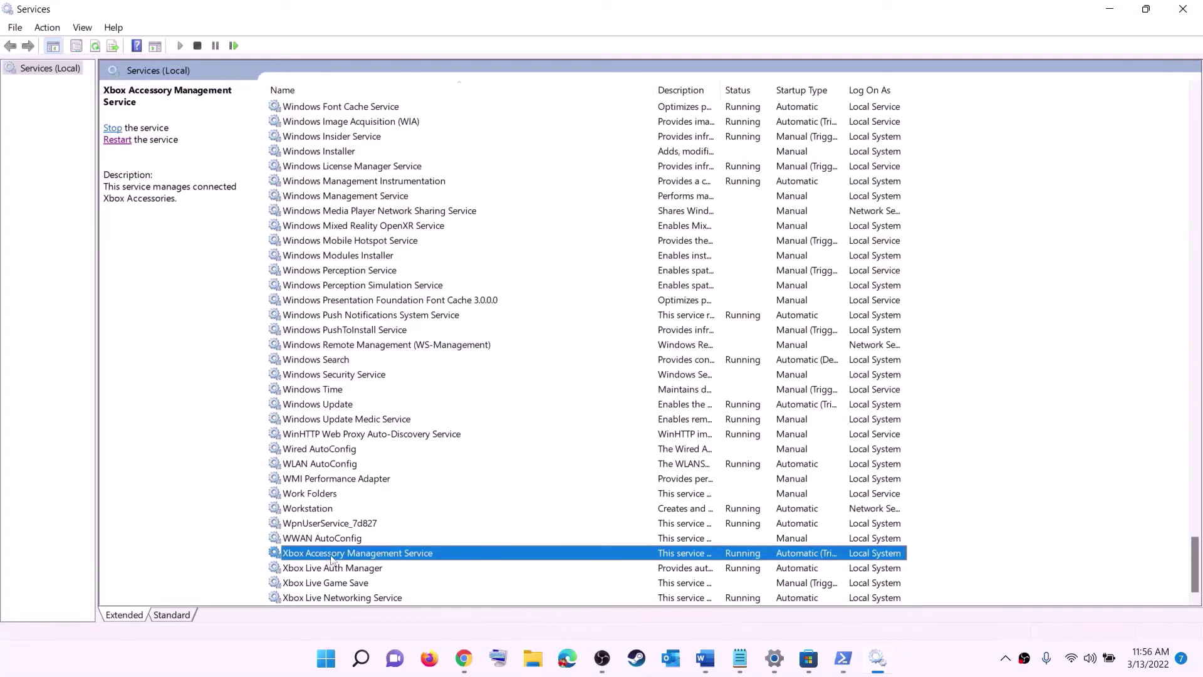
double_click(333, 555)
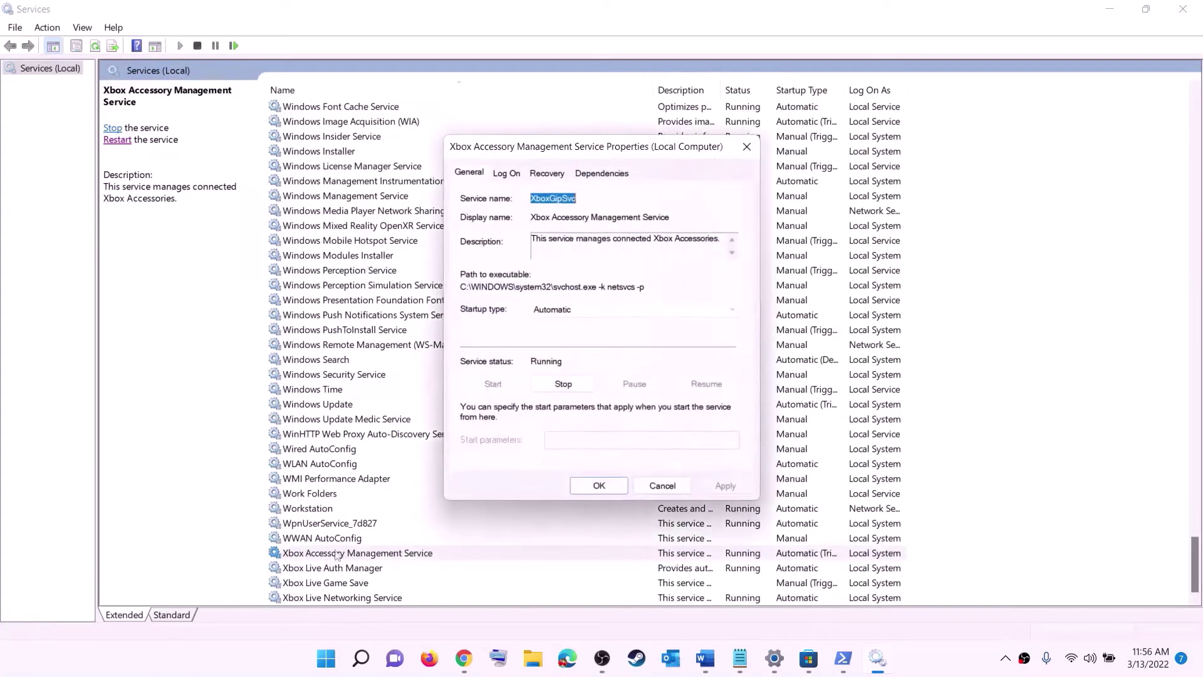
left_click(577, 313)
left_click(571, 325)
left_click(725, 490)
left_click(603, 488)
- Keep Xbox Live Auth Manager on Automatic startup and apply
double_click(322, 567)
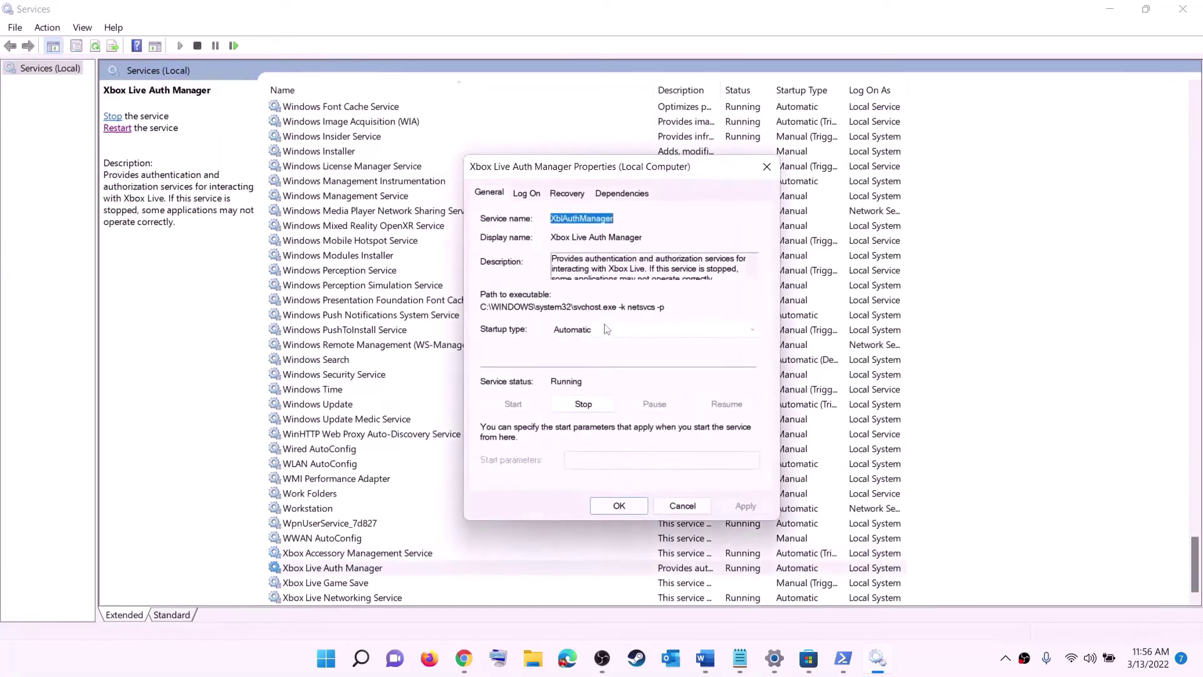
left_click(620, 329)
left_click(621, 349)
left_click(741, 505)
left_click(619, 505)
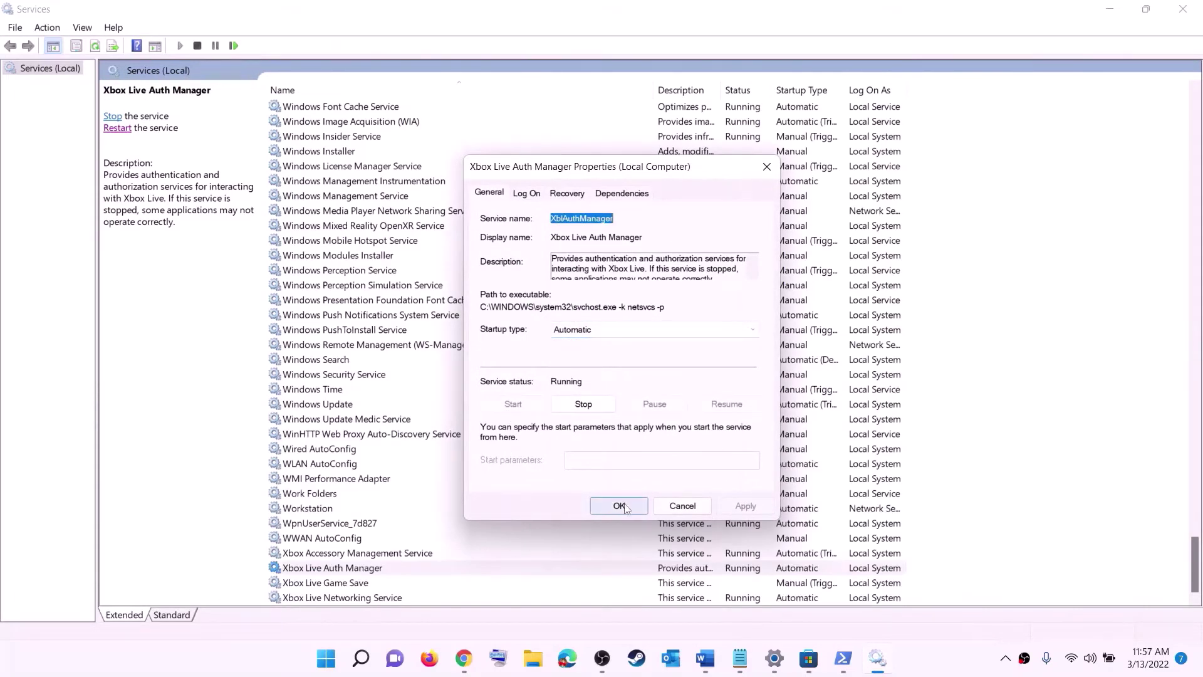
- Set Xbox Live Game Save to Automatic and start the service
double_click(325, 582)
left_click(605, 319)
left_click(559, 335)
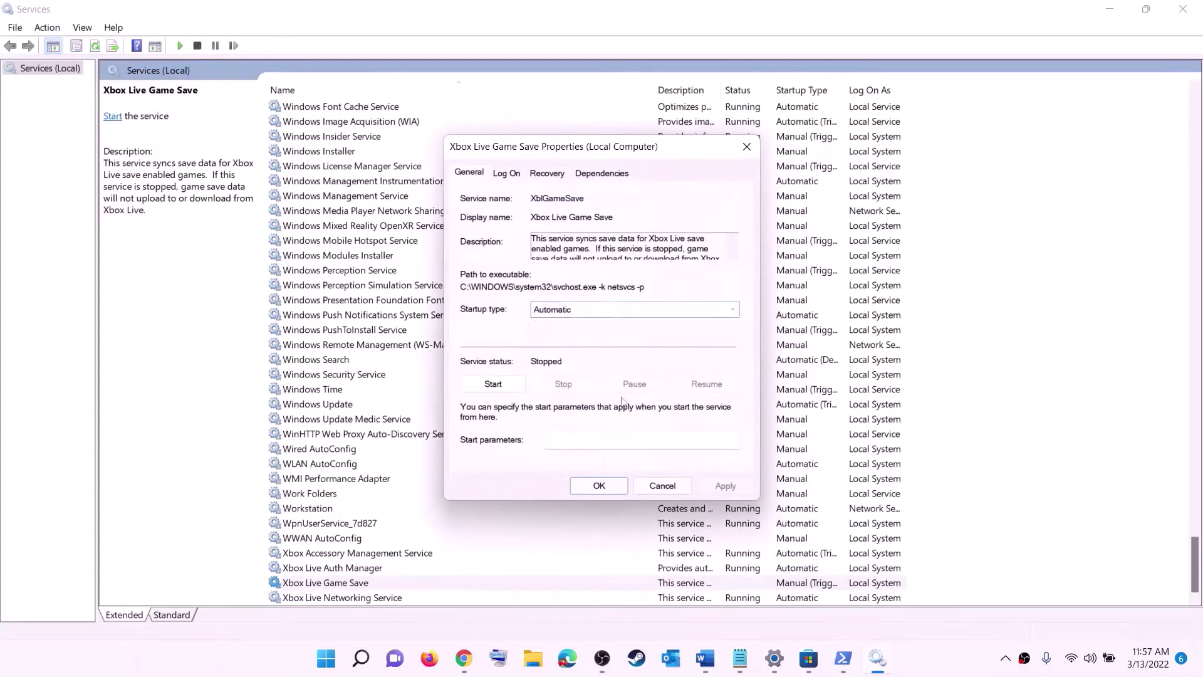
left_click(726, 485)
left_click(495, 383)
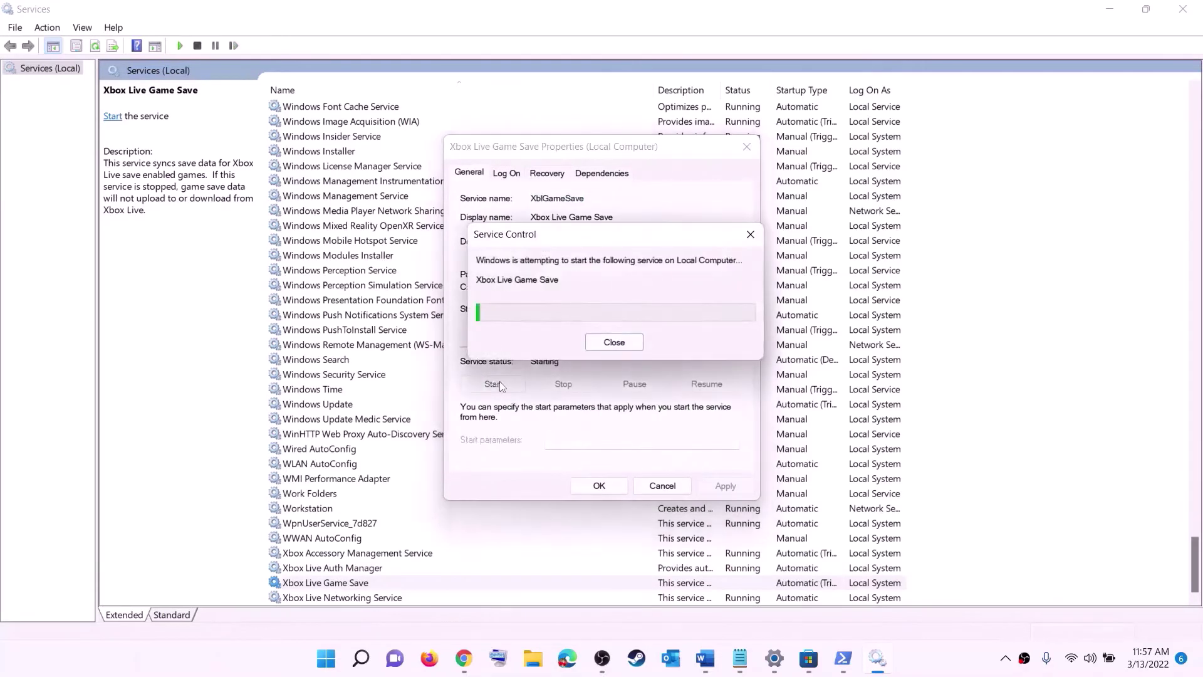
left_click(602, 486)
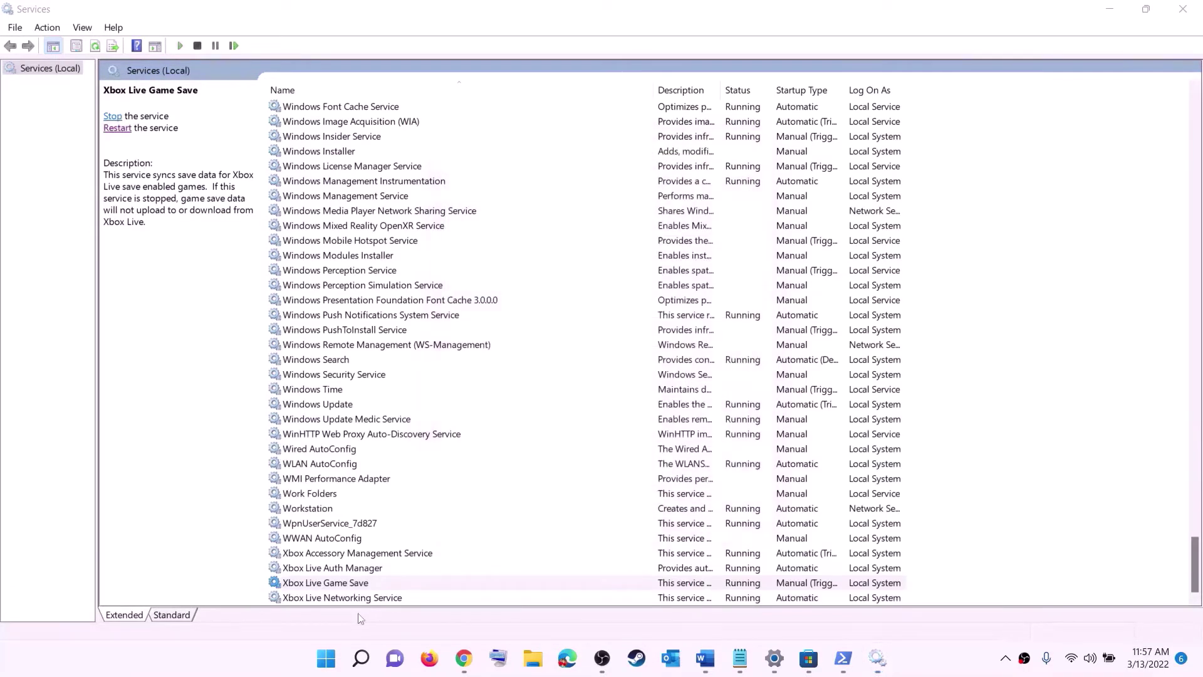
- Keep Xbox Live Networking Service on Automatic startup and apply
double_click(350, 600)
left_click(606, 310)
left_click(708, 450)
left_click(725, 485)
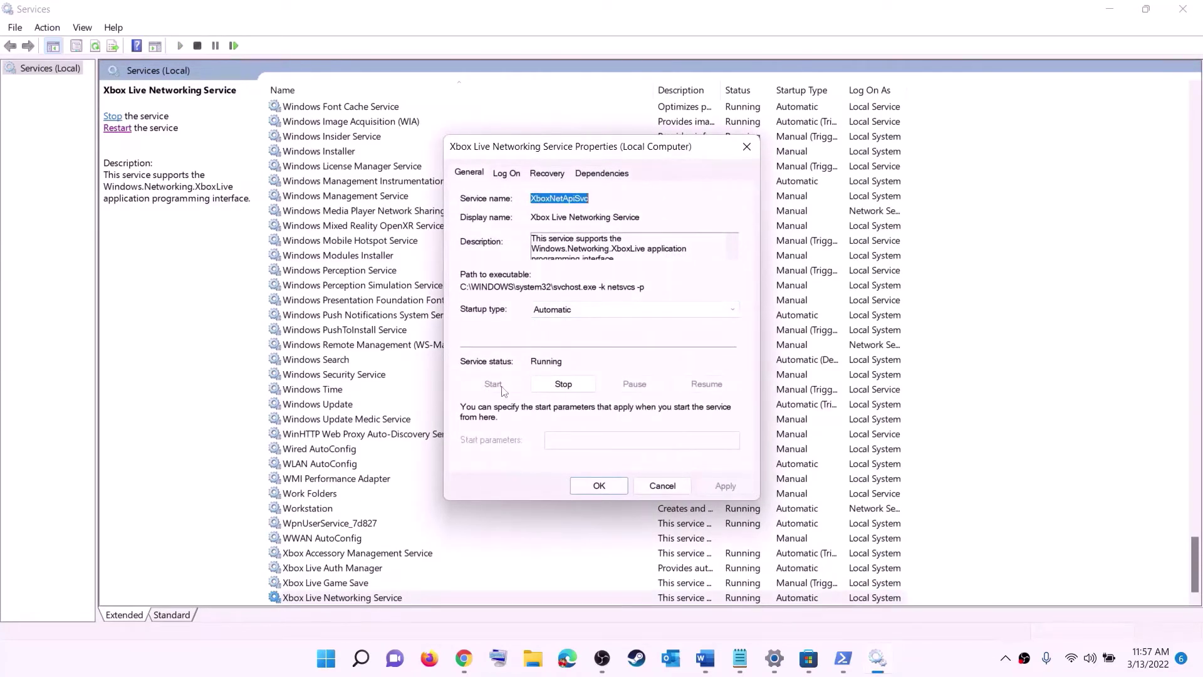
left_click(589, 485)
- Set Windows Update's startup type to Automatic (Delayed Start)
left_click(342, 406)
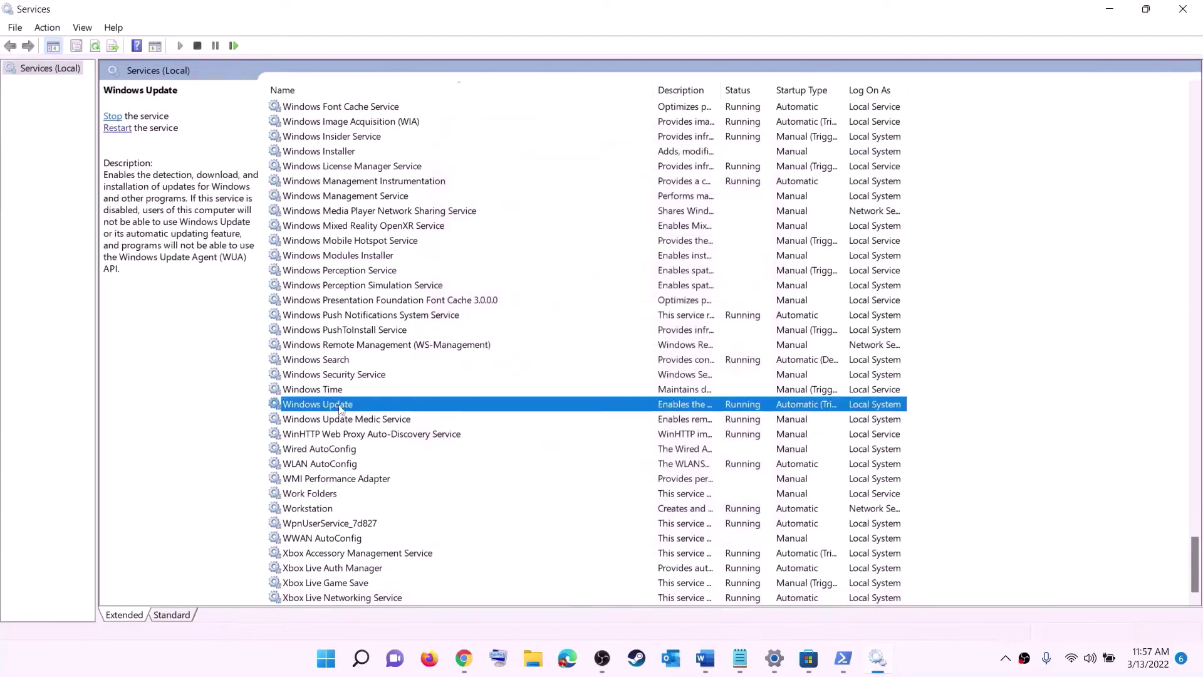
double_click(560, 412)
left_click(664, 309)
left_click(626, 324)
left_click(726, 486)
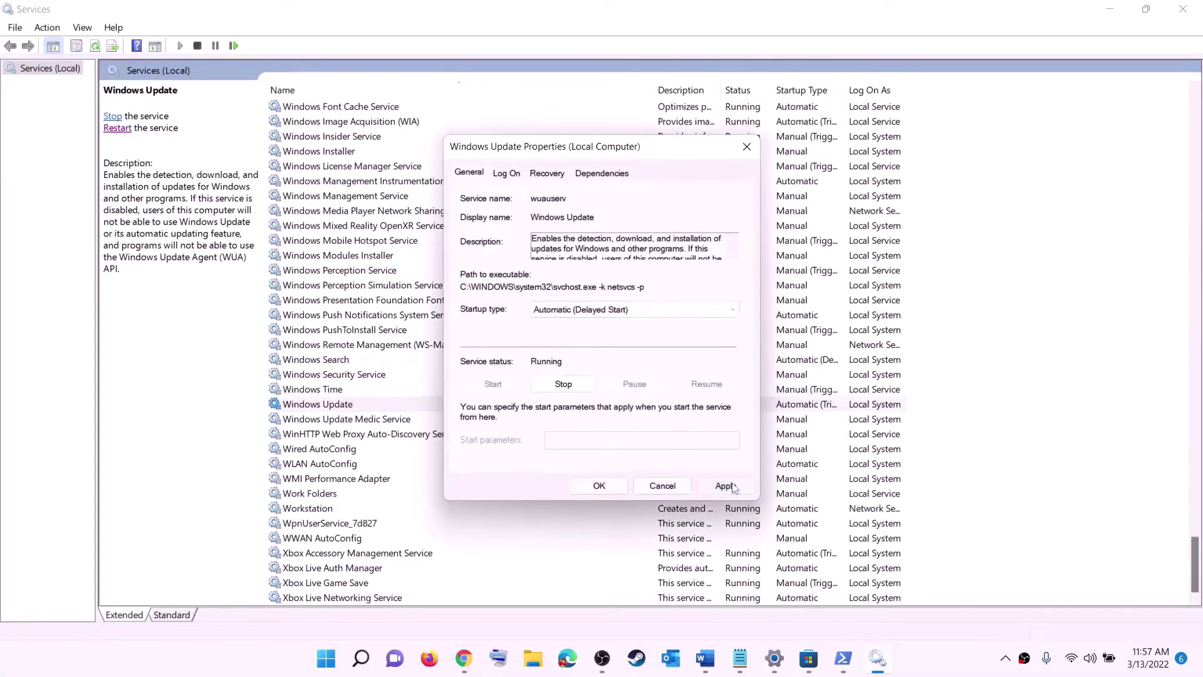
left_click(599, 486)
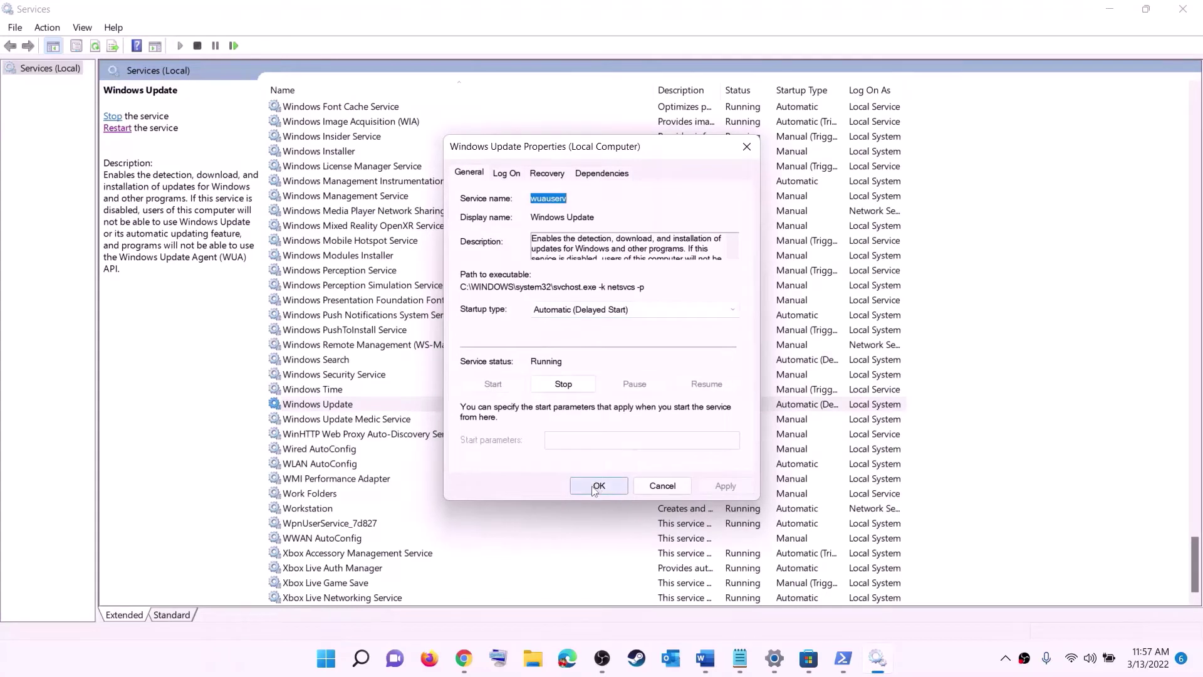
left_click(396, 349)
- Stop both Gaming Services entries in the services list
key("g")
scroll(817, 331, "up", 4)
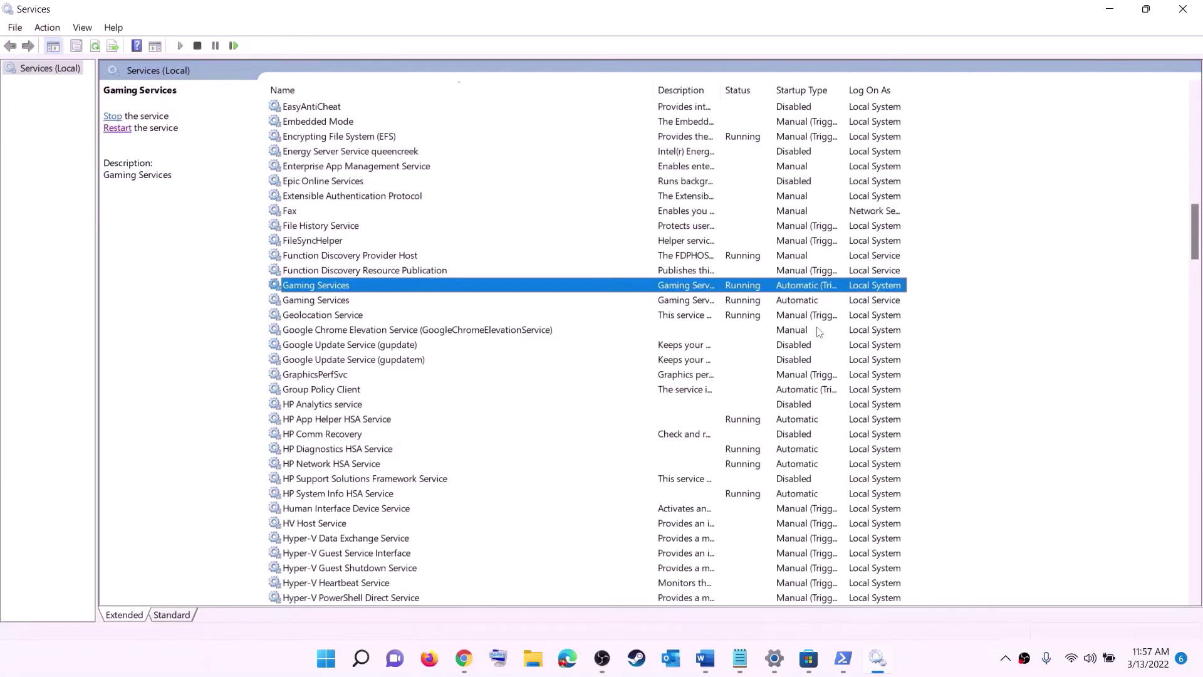
left_click(752, 300)
left_click(752, 290)
left_click(750, 301)
left_click(746, 287)
right_click(742, 289)
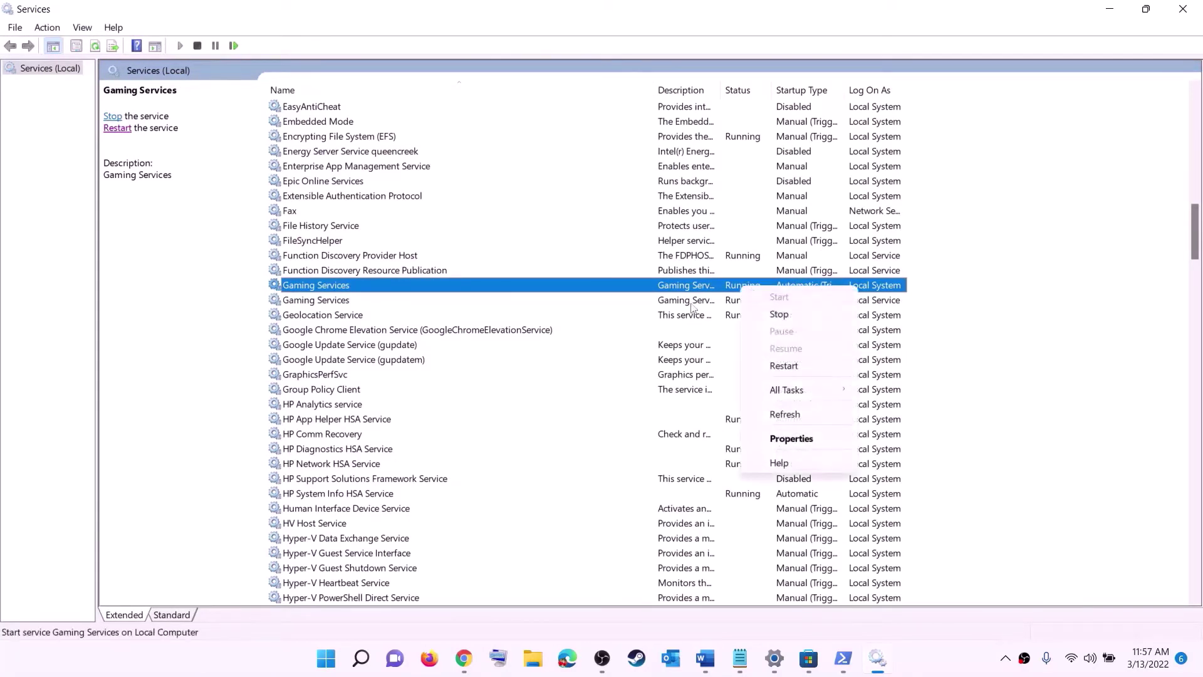
left_click(729, 292)
right_click(739, 289)
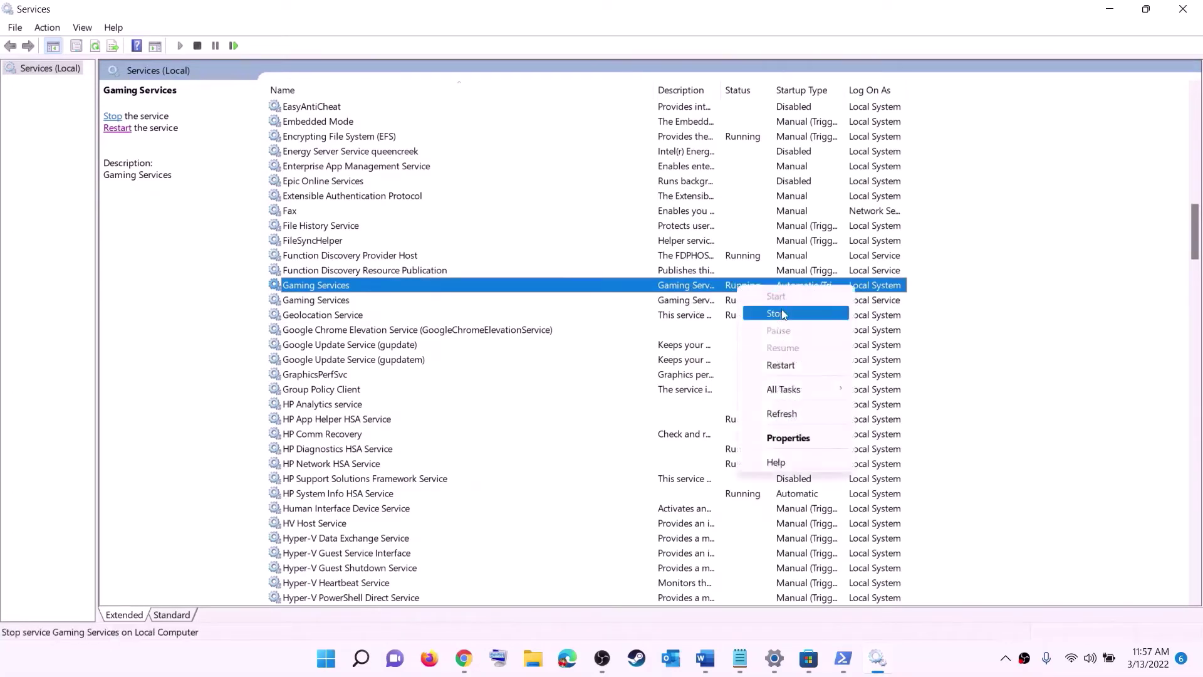
left_click(773, 314)
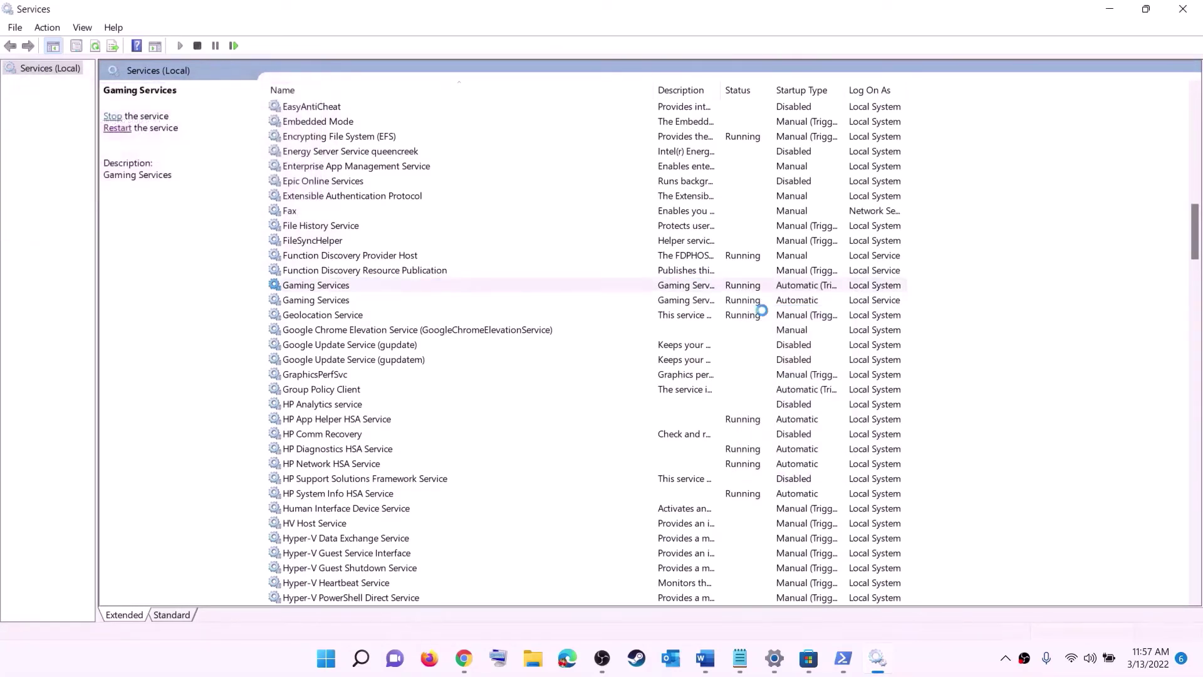
left_click(757, 303)
right_click(745, 306)
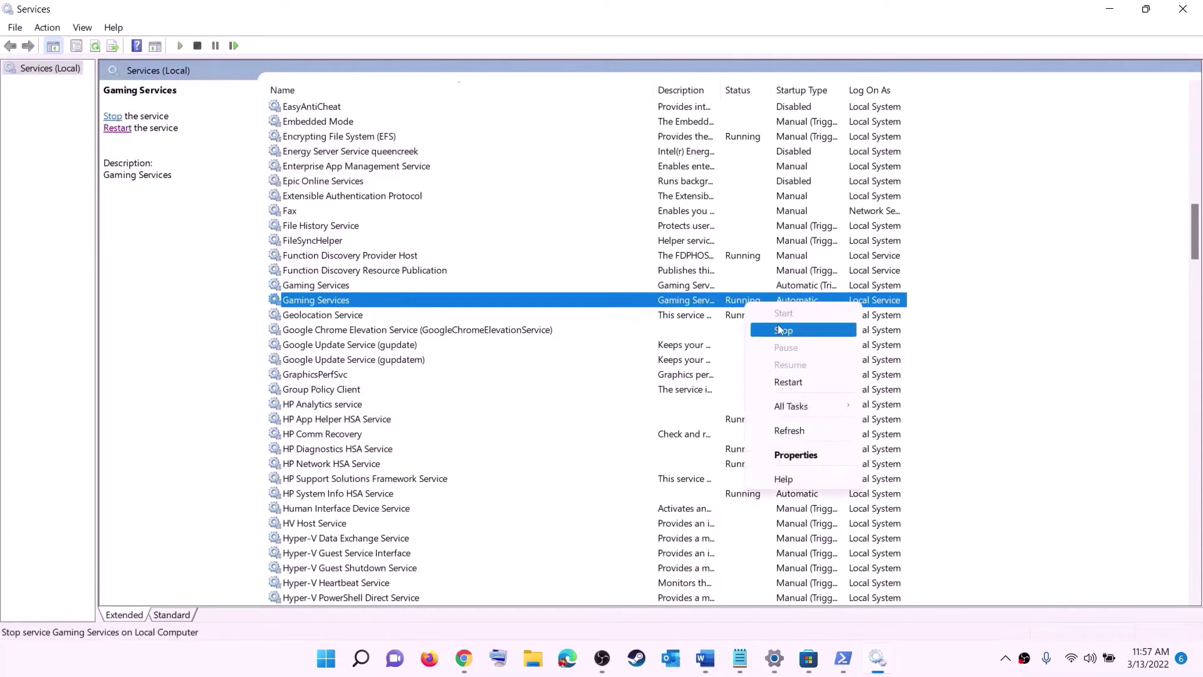
left_click(777, 326)
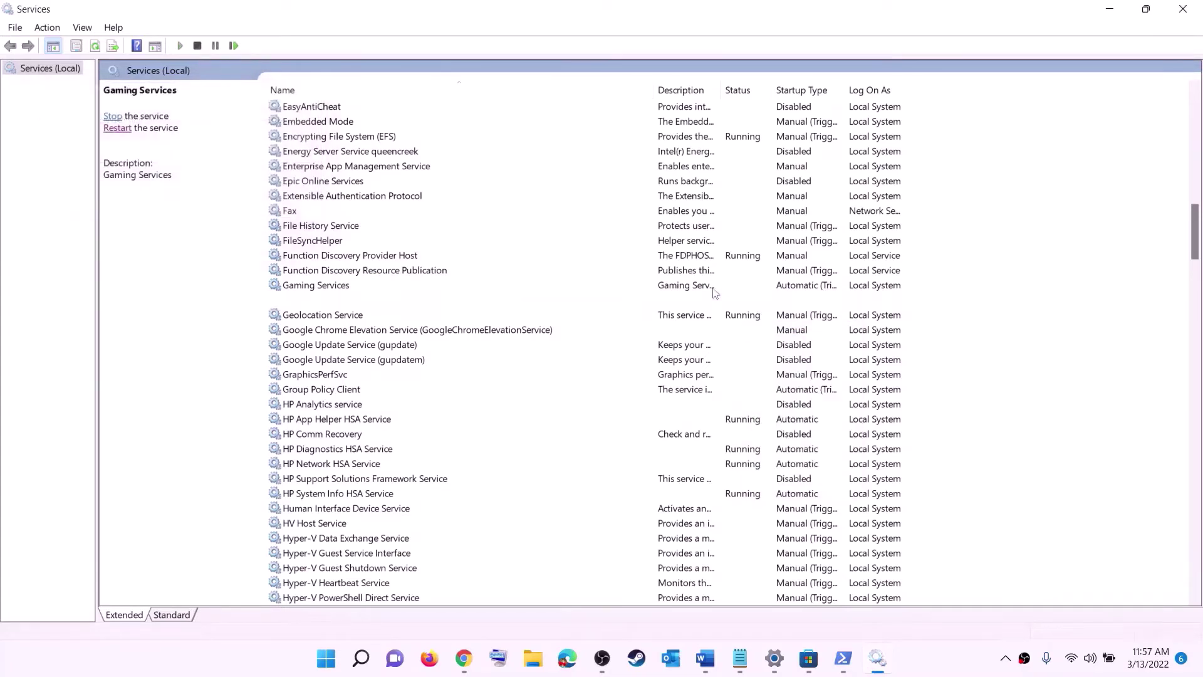
- Start both Gaming Services entries again
left_click(726, 285)
right_click(716, 287)
left_click(765, 303)
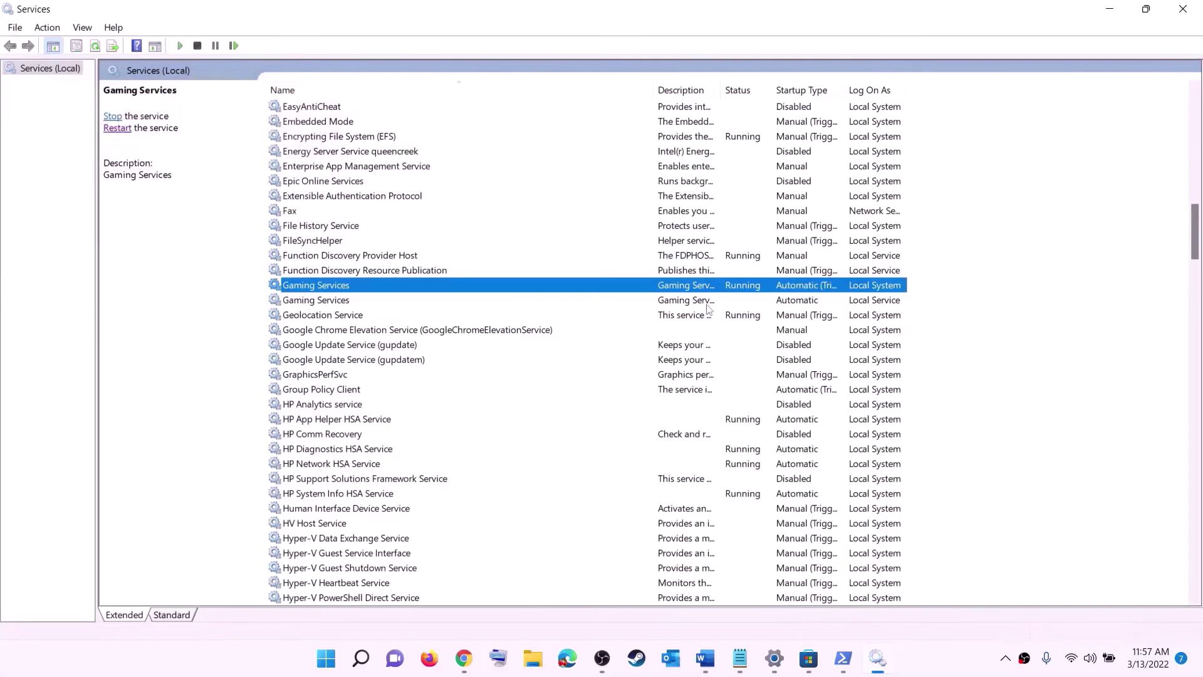
left_click(707, 302)
right_click(708, 302)
left_click(741, 313)
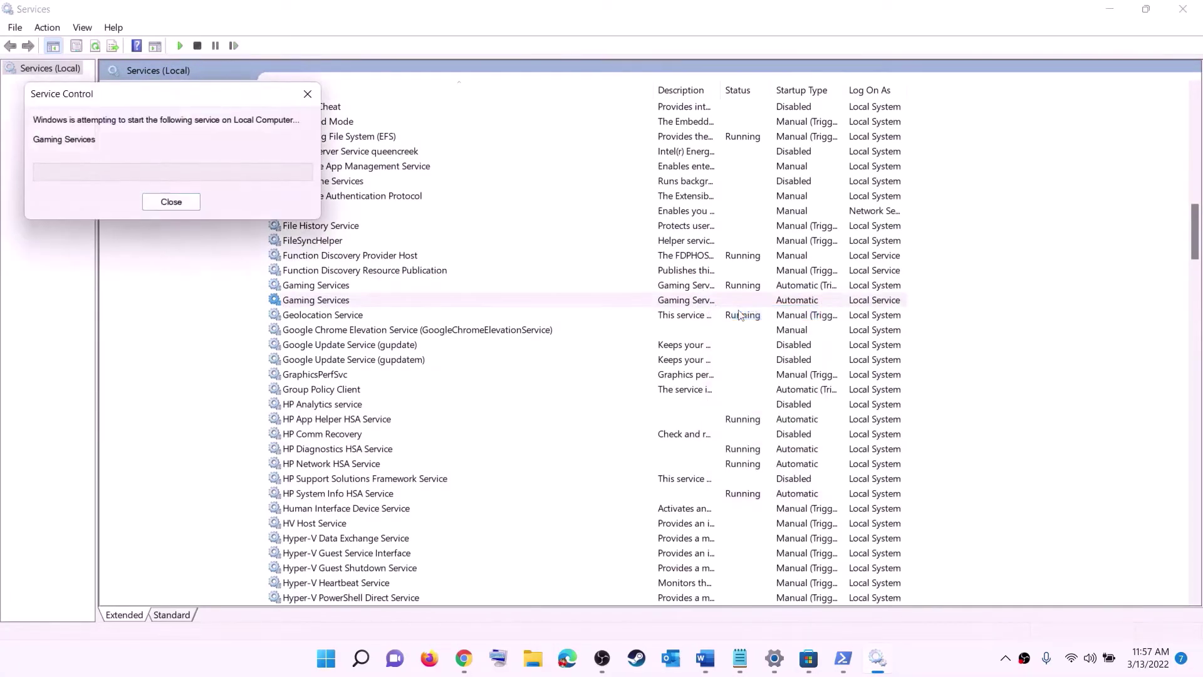
left_click(686, 395)
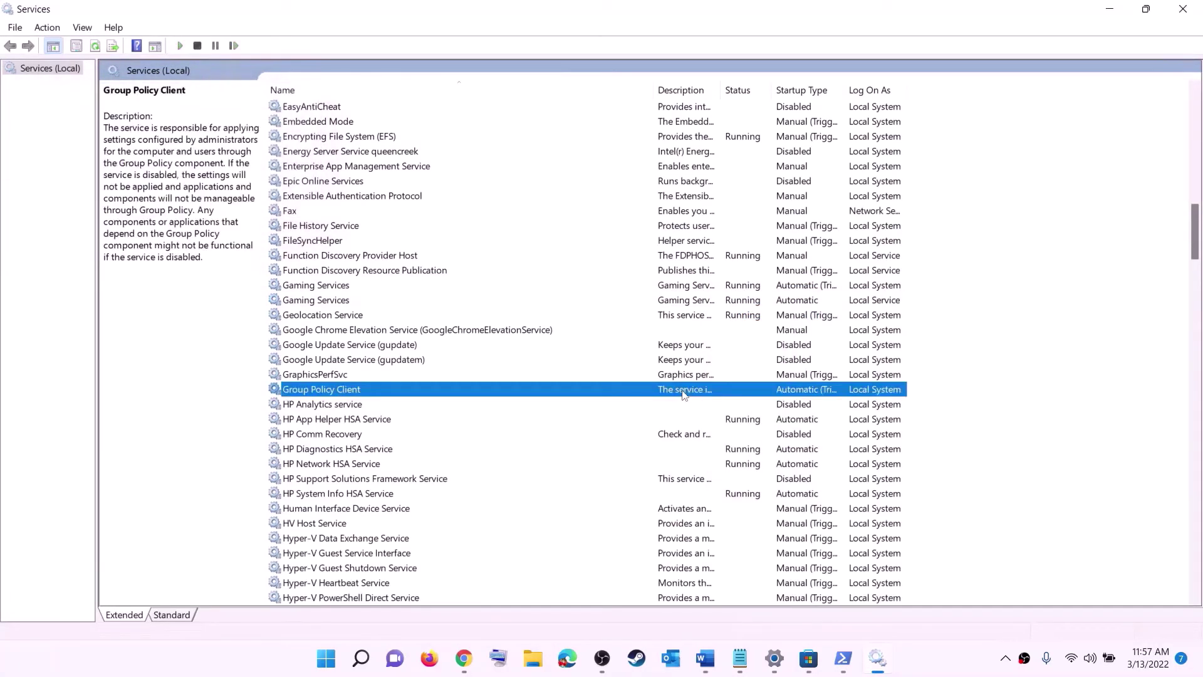
- Keep Microsoft Store Install Service on Automatic startup and apply
key("m")
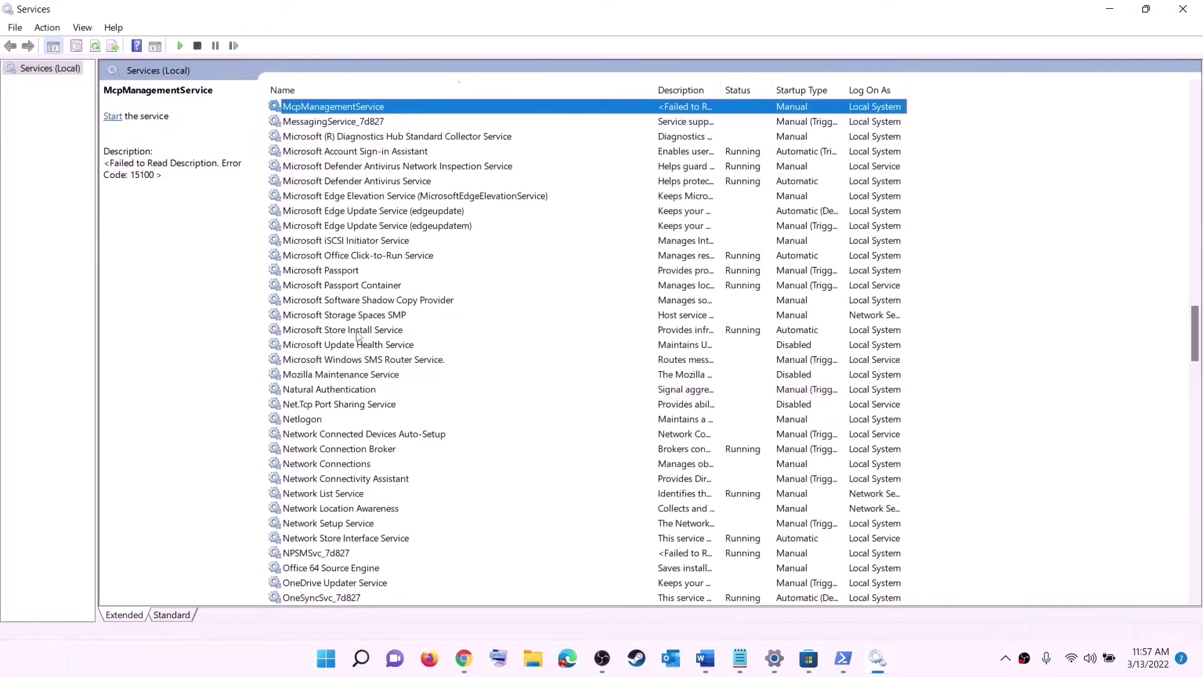
left_click(359, 334)
double_click(463, 332)
left_click(585, 310)
left_click(722, 484)
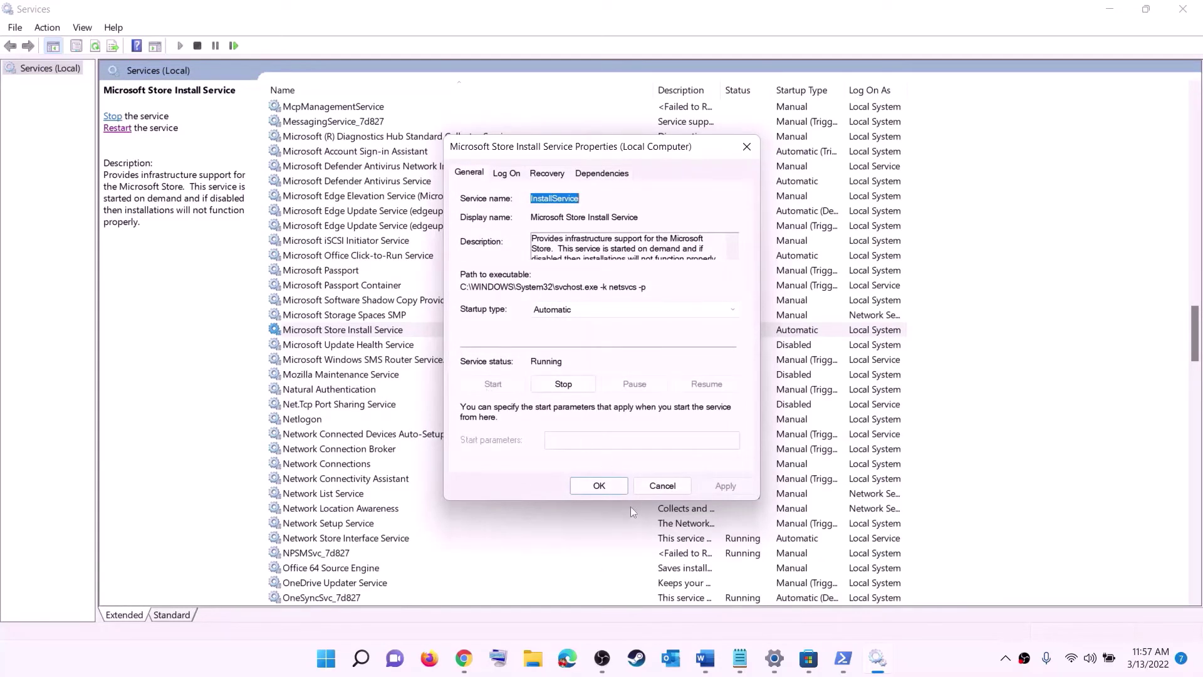
left_click(599, 485)
- Set Background Intelligent Transfer Service's startup type to Automatic
left_click(396, 287)
key("b")
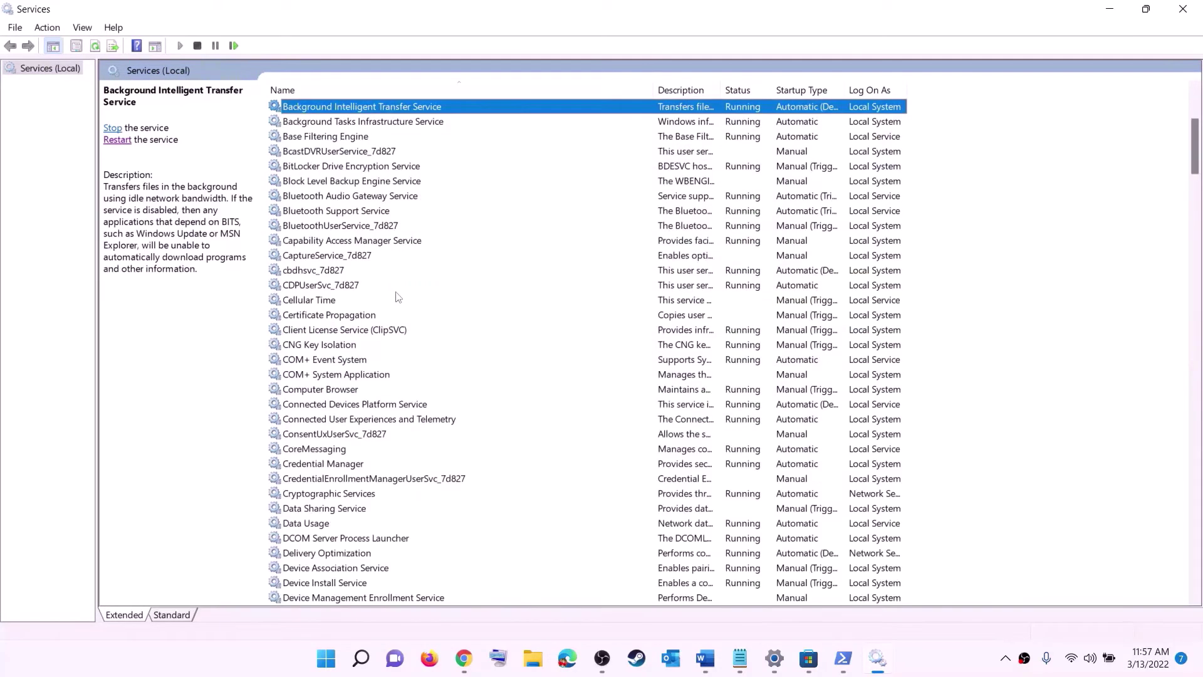
scroll(432, 301, "up", 4)
double_click(440, 289)
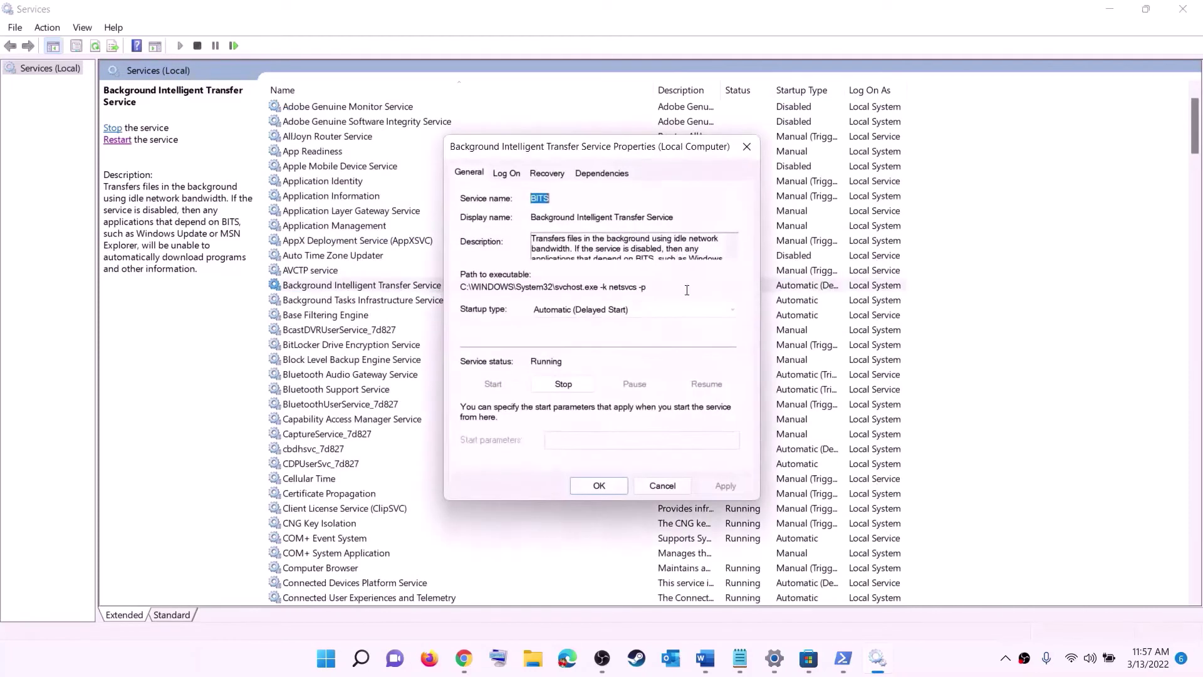
left_click(626, 311)
left_click(580, 333)
left_click(725, 485)
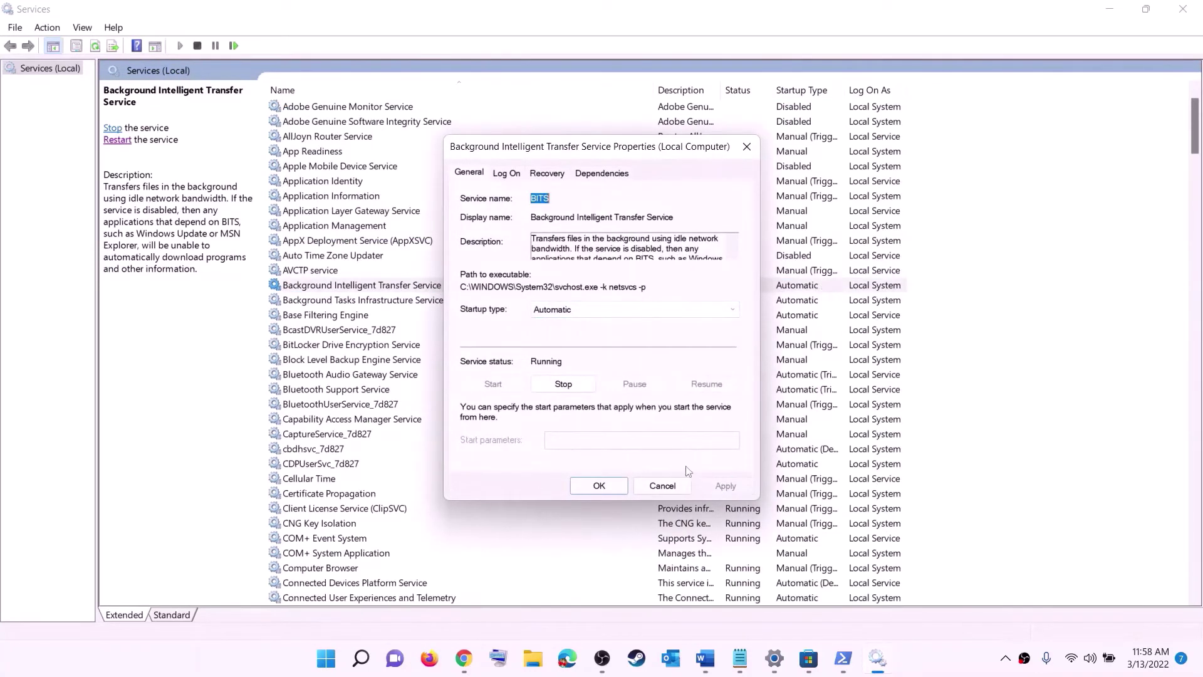
left_click(598, 486)
- Close Services, highlight the Update Windows heading in the notes, and launch Settings
left_click(1182, 8)
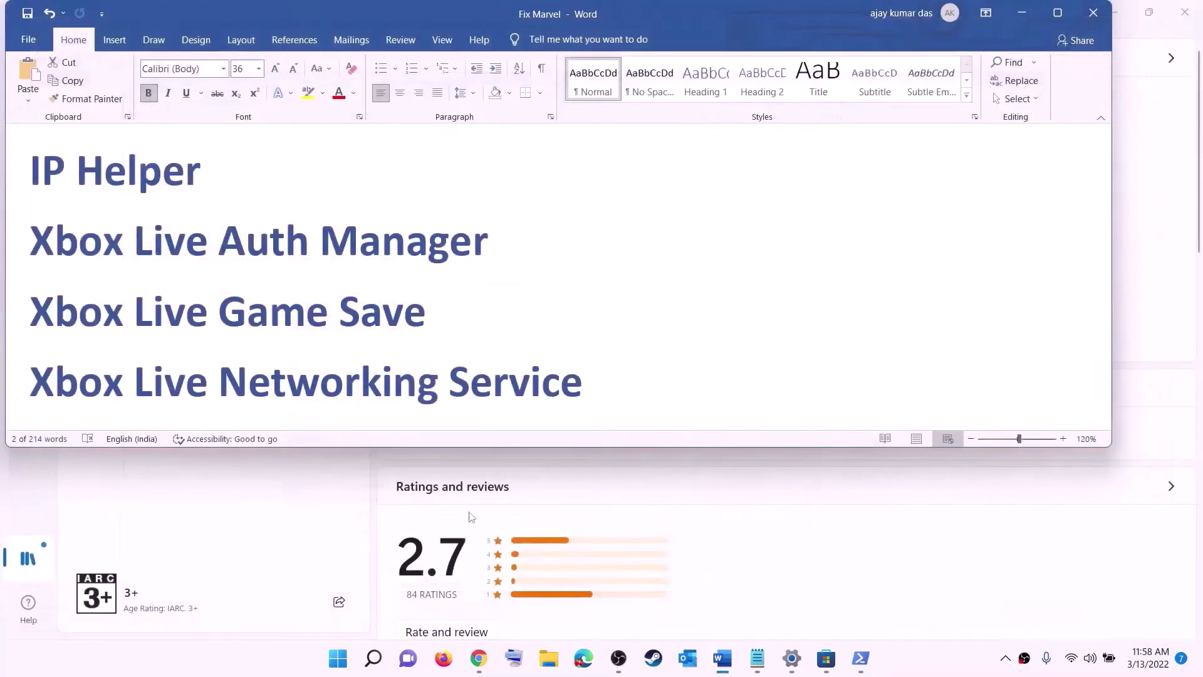
scroll(436, 355, "down", 8)
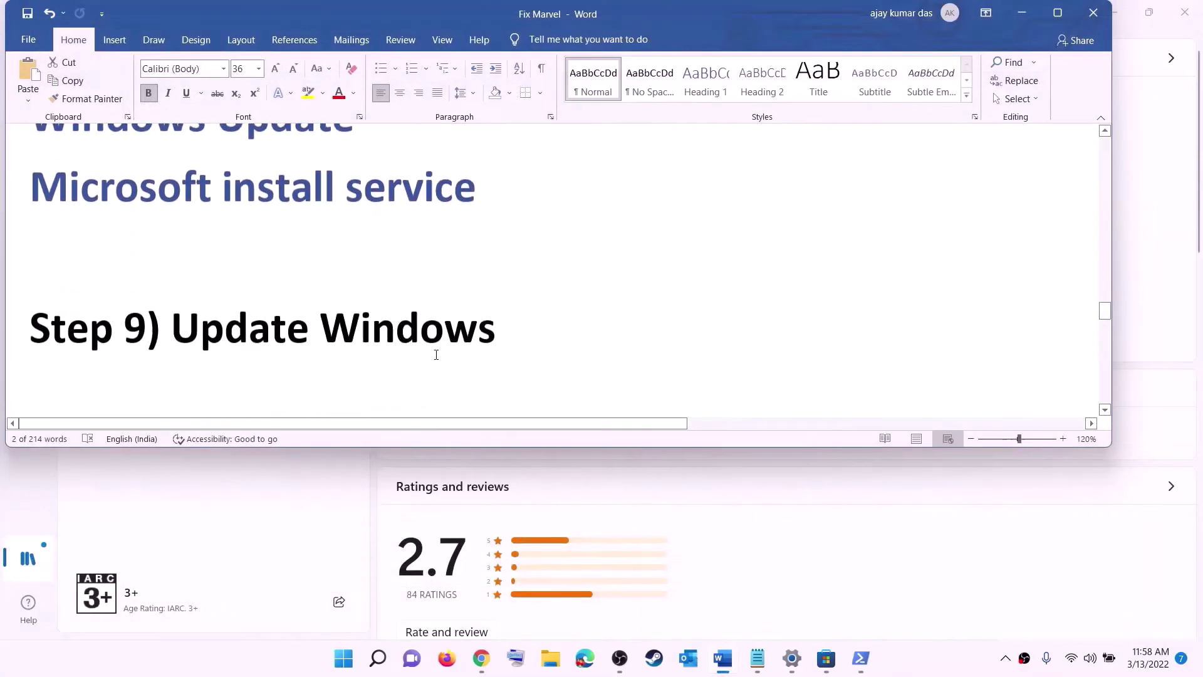
left_click_drag(228, 295, 582, 271)
key("super")
left_click(566, 277)
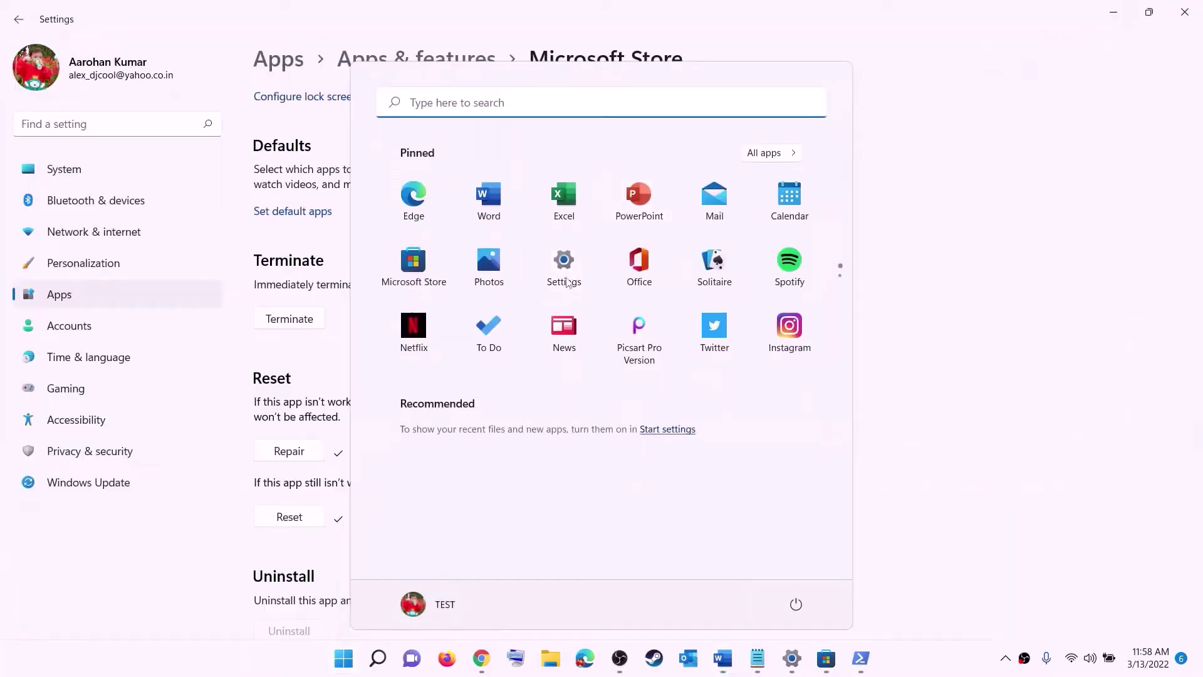
- View KB5011493 pending on Windows Update, check the power menu, then return to the Word notes
left_click(91, 481)
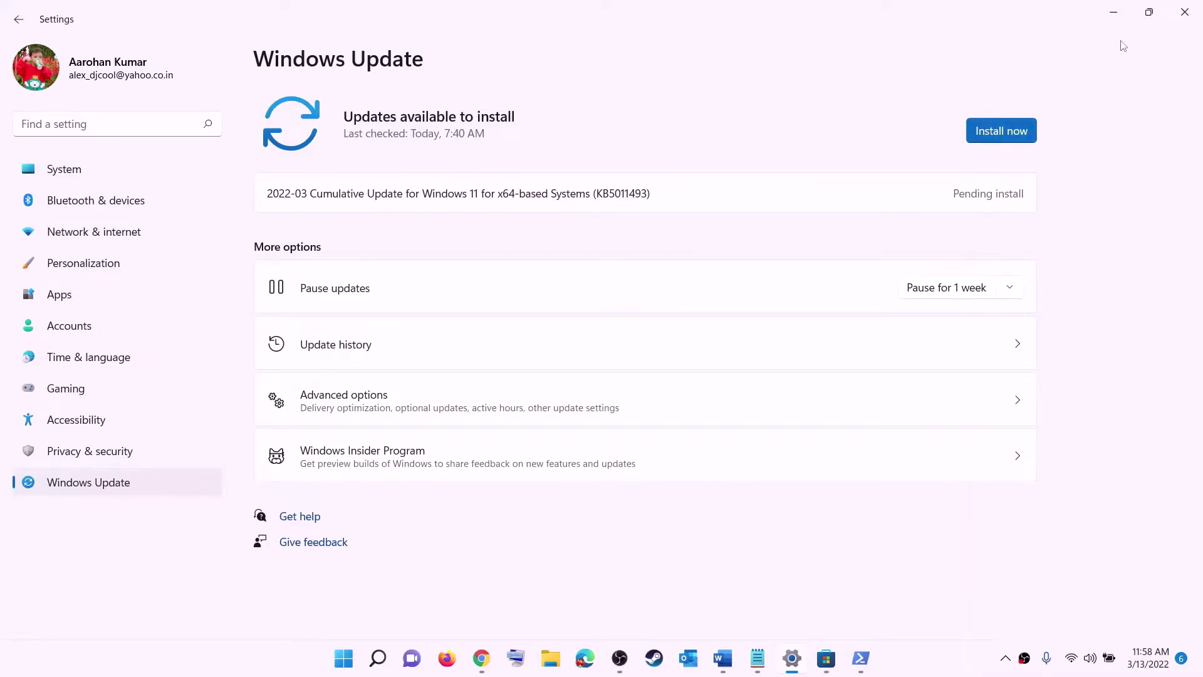
left_click(346, 659)
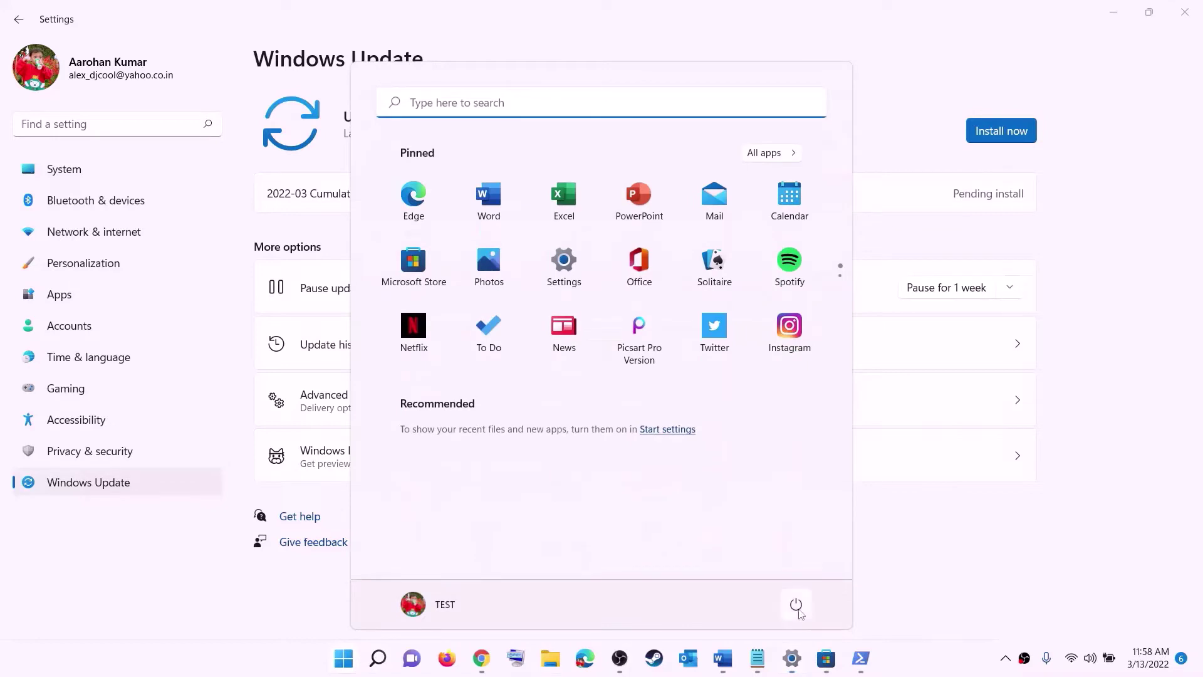
left_click(795, 604)
key("Escape")
key("Escape")
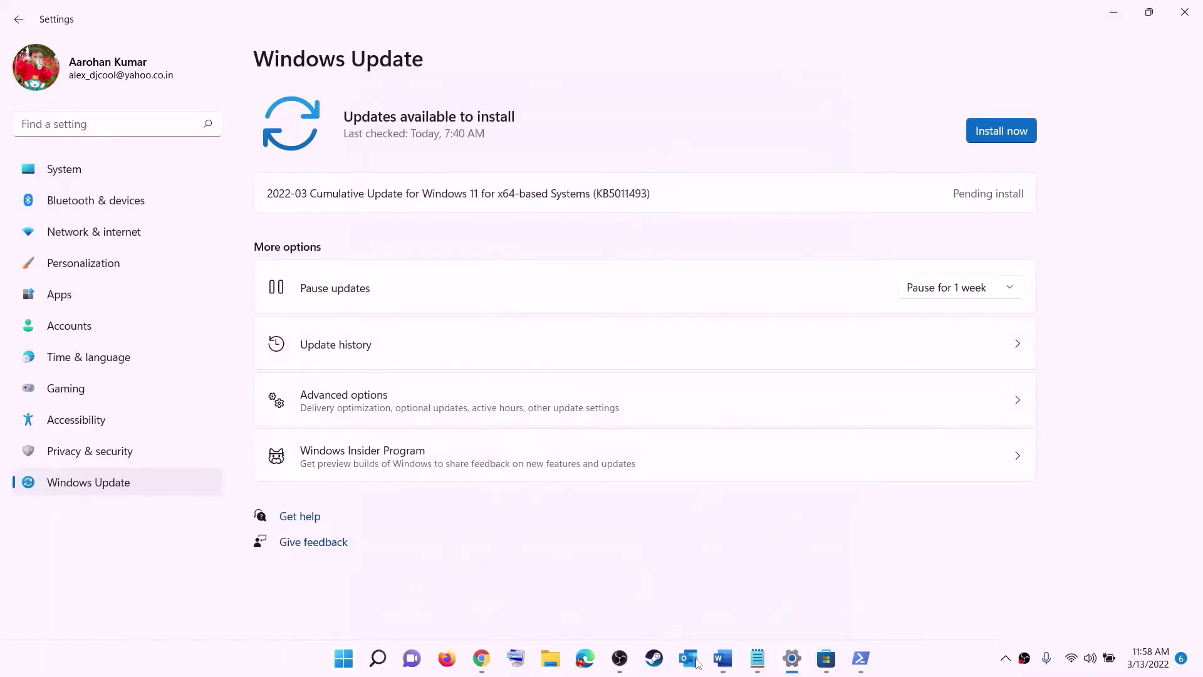
left_click(722, 659)
scroll(355, 344, "down", 4)
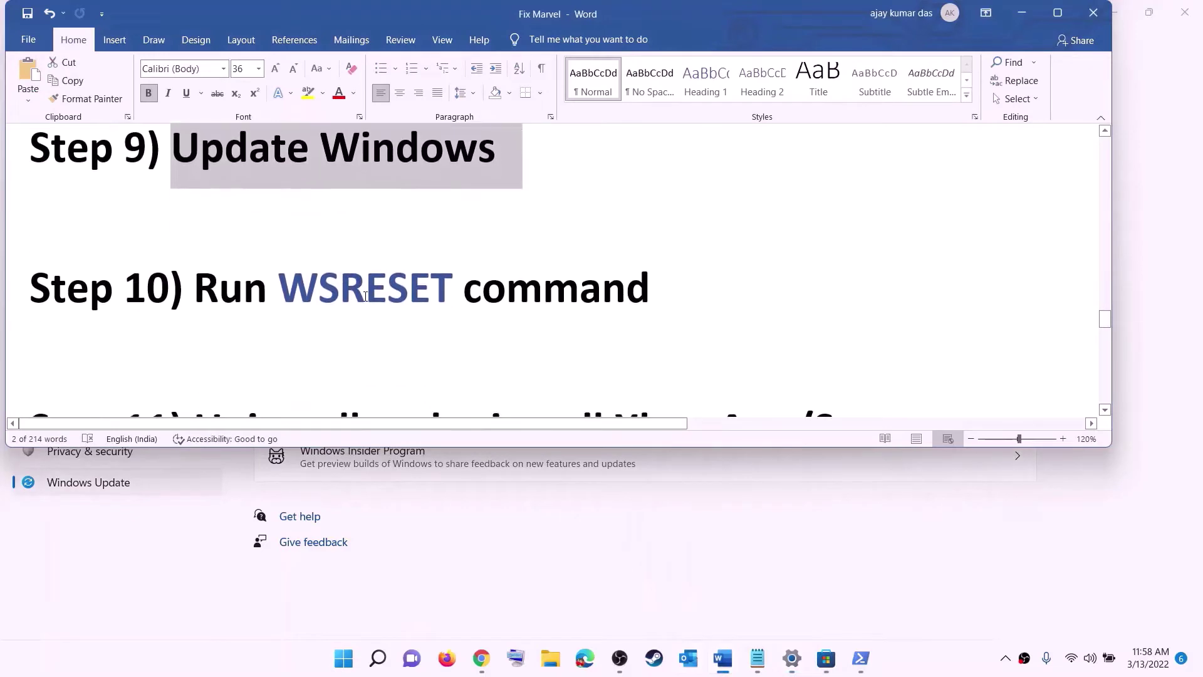
- Copy WSRESET from the notes and run it from Start search to relaunch Microsoft Store
double_click(365, 296)
key("ctrl+c")
left_click(343, 657)
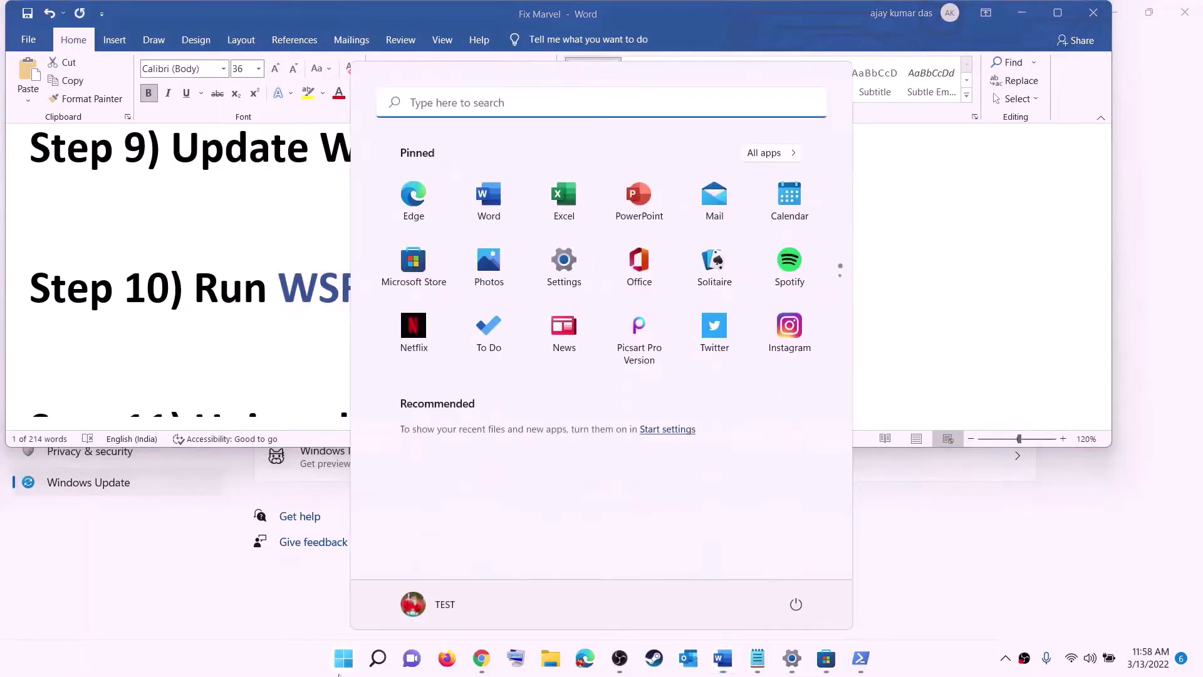
key("ctrl+v")
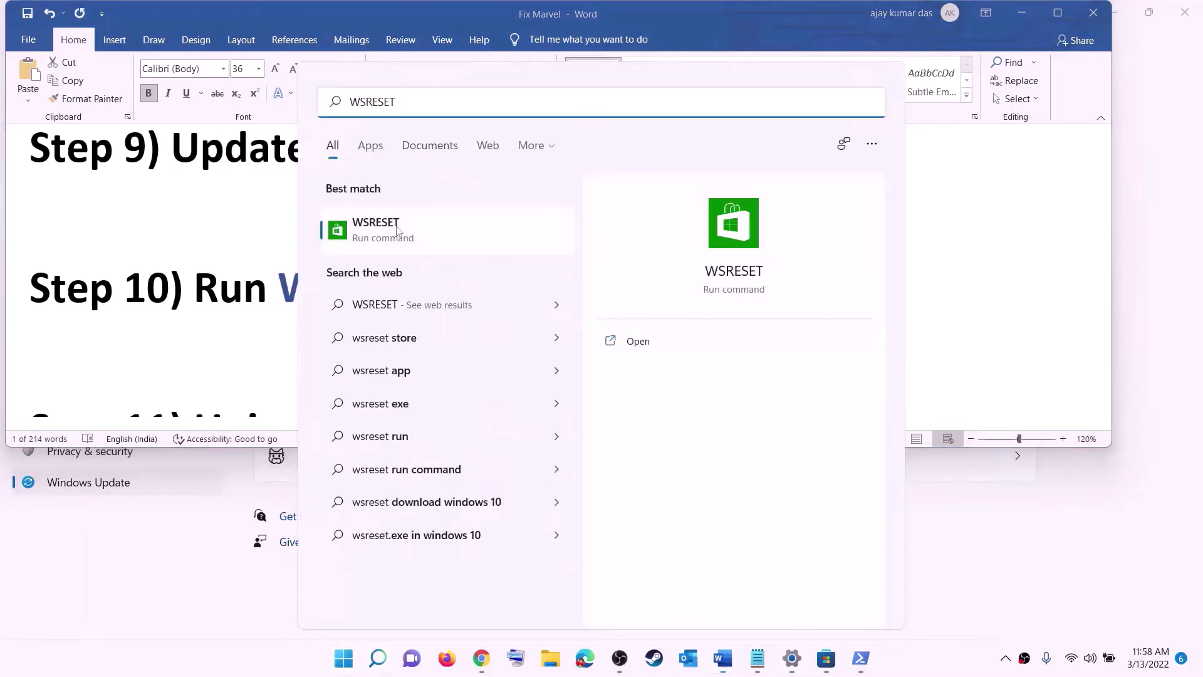
left_click(395, 240)
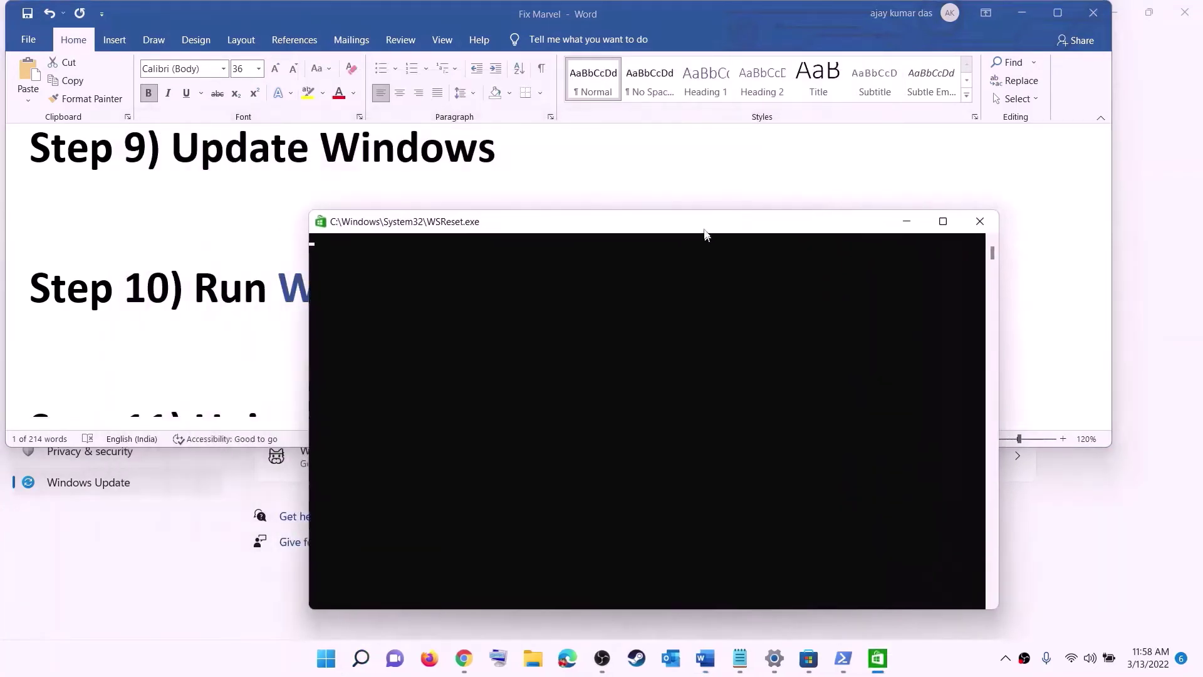
left_click_drag(704, 230, 695, 209)
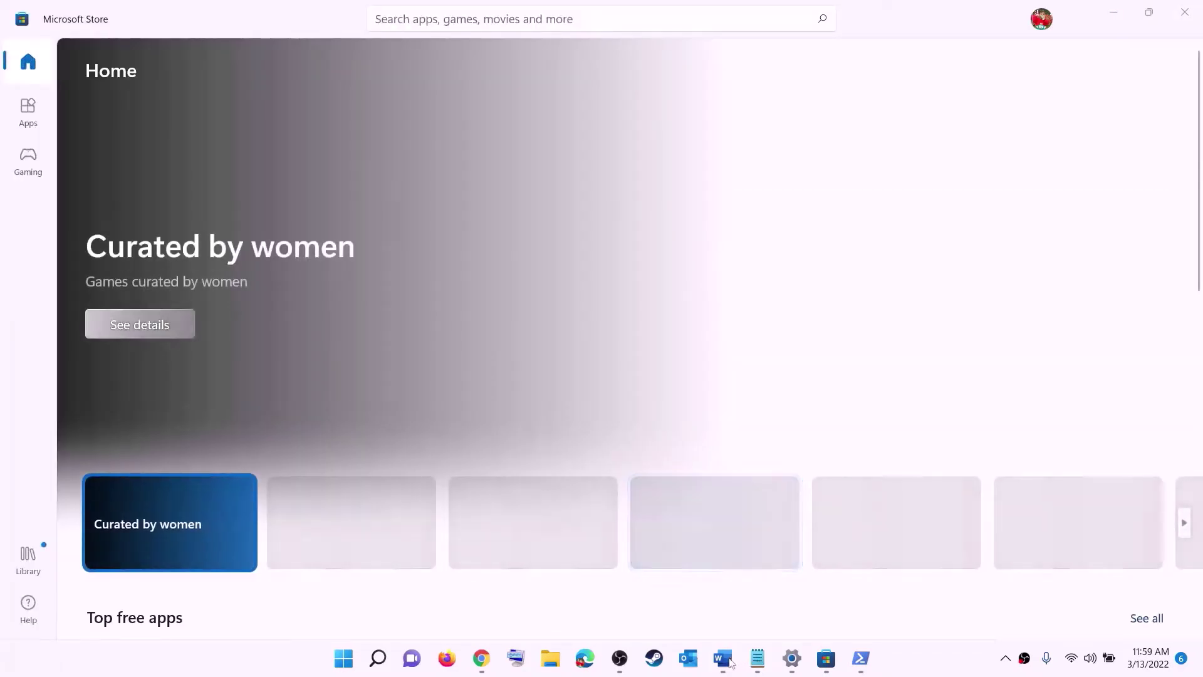
key("alt+Tab")
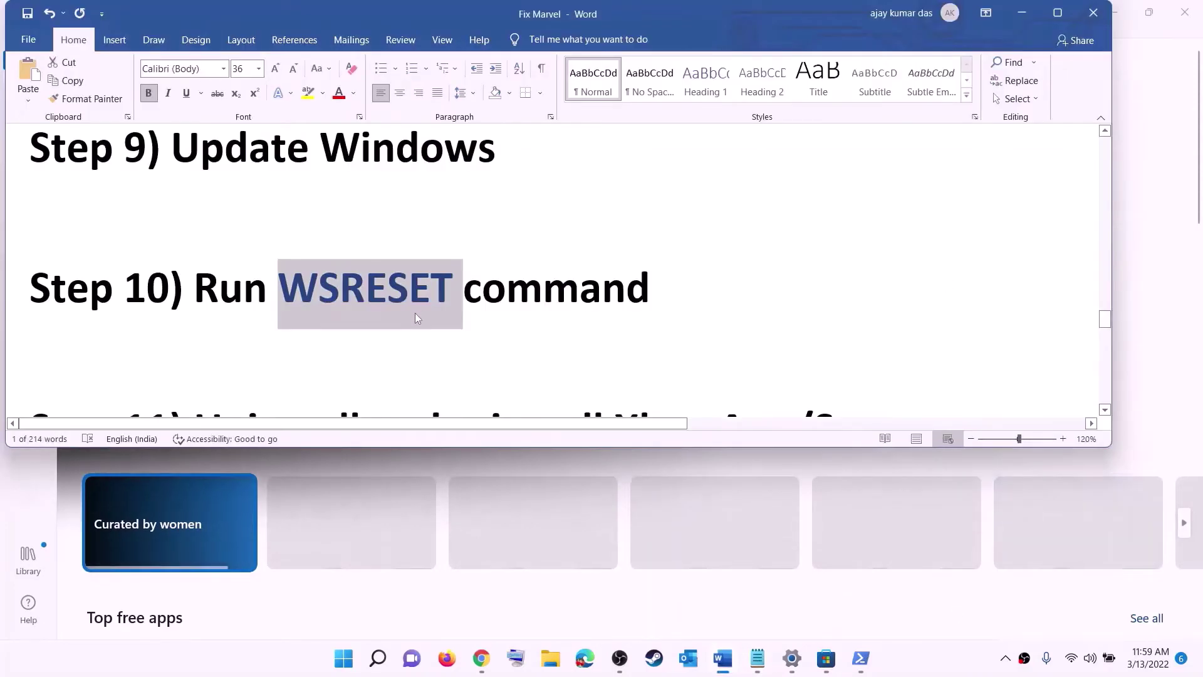
- Scroll the notes to Step 11, then start and cancel an Xbox app uninstall from Start search
scroll(415, 313, "down", 3)
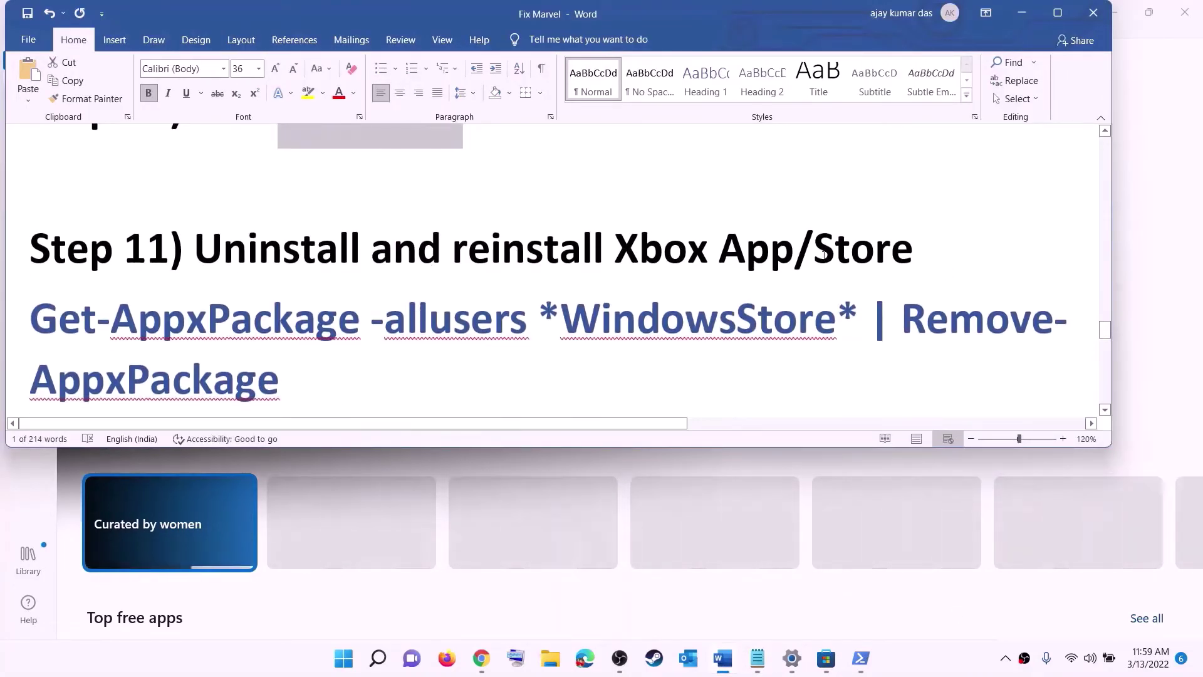
scroll(487, 286, "down", 1)
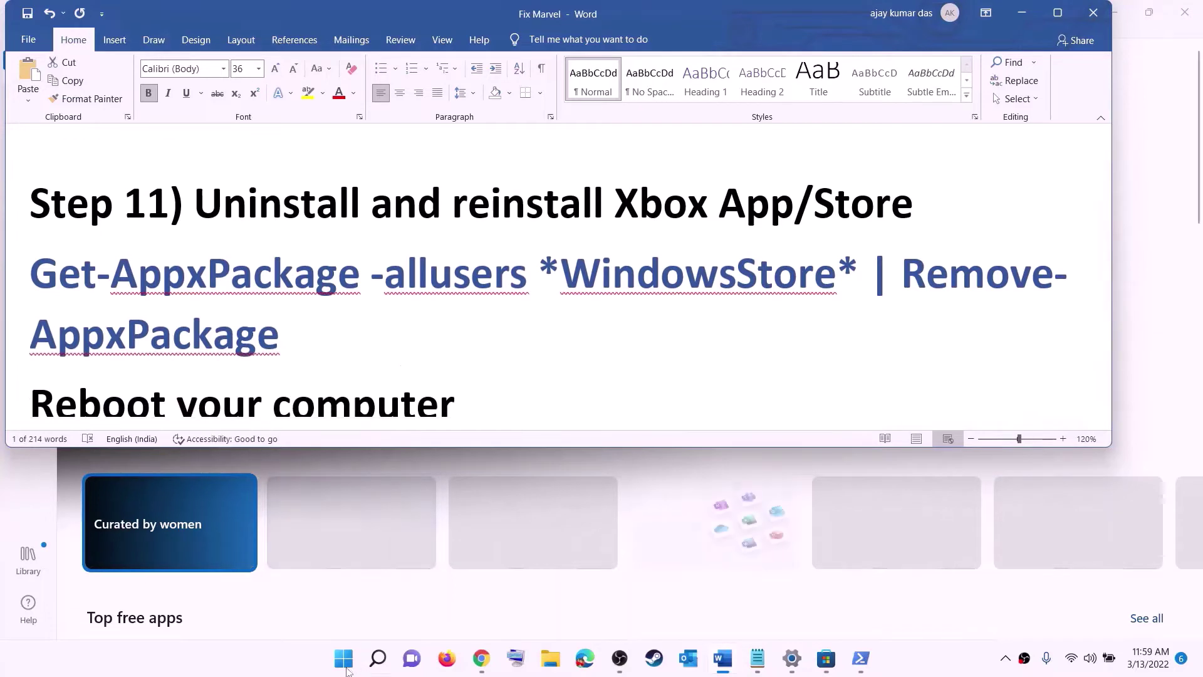
left_click(344, 661)
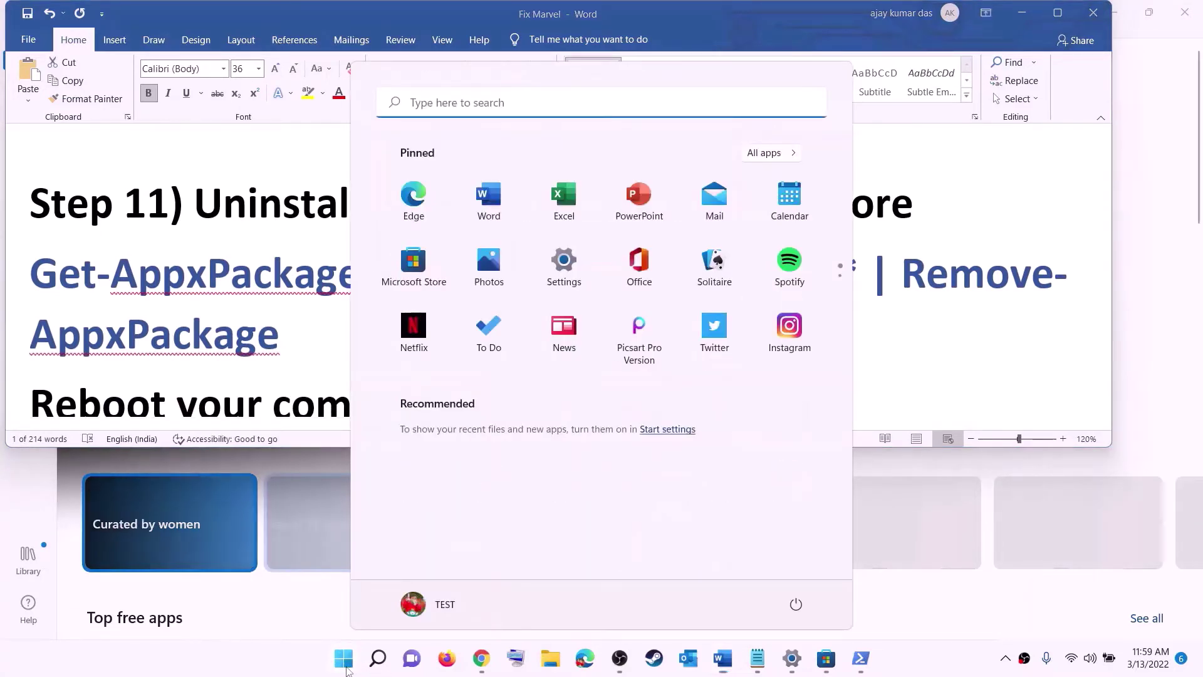
type("xbo")
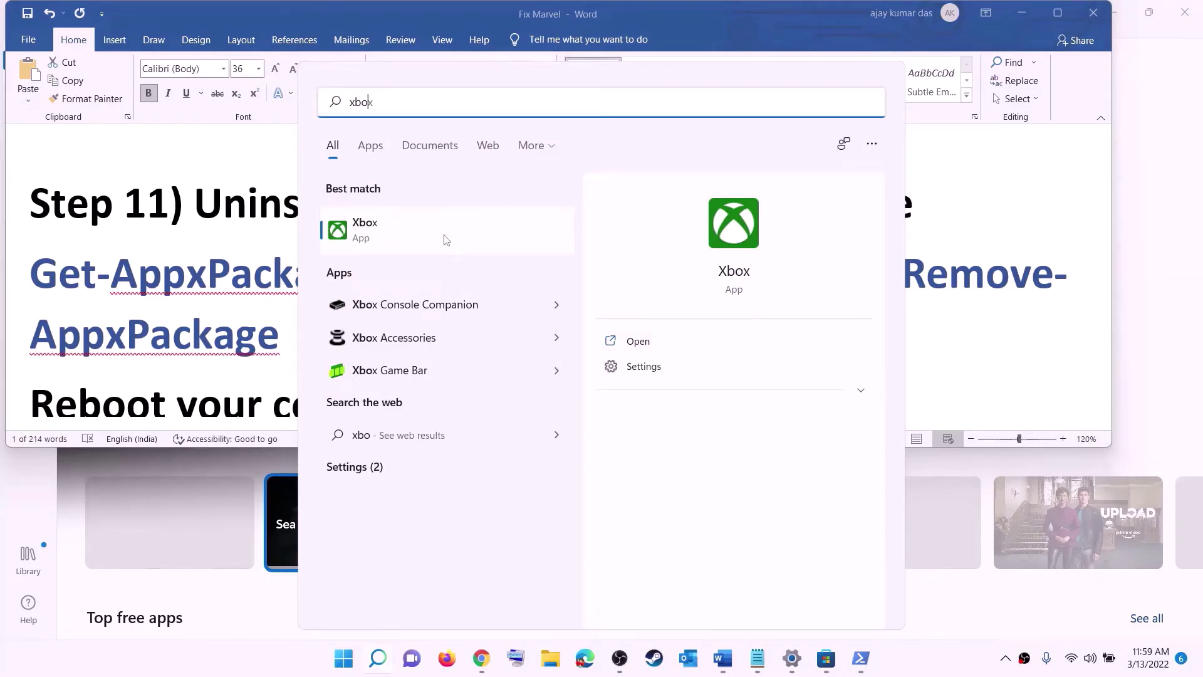
type("x")
right_click(446, 240)
left_click(647, 389)
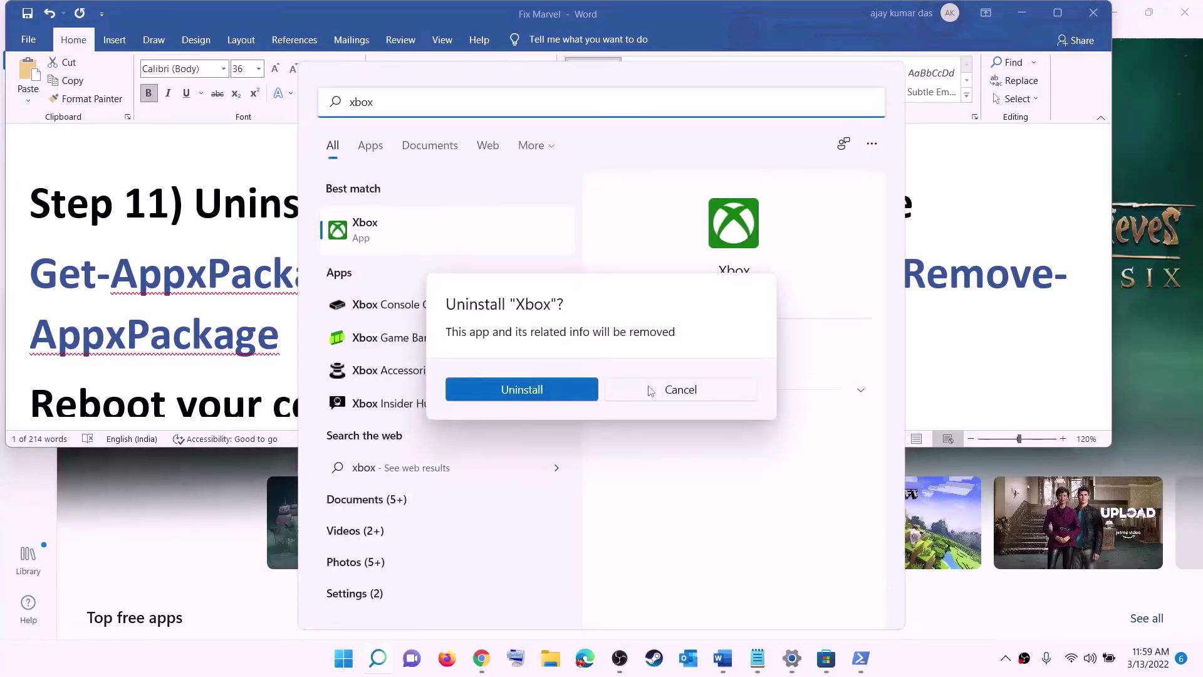
left_click(287, 289)
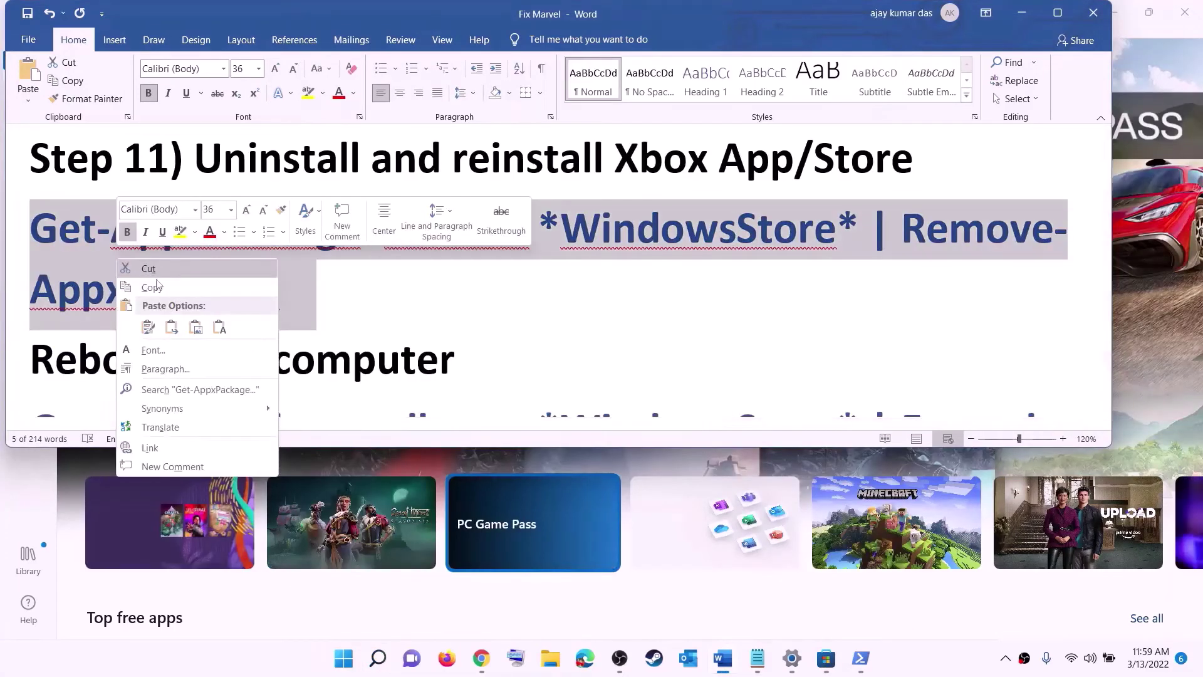
- Copy the Step 11 Remove-AppxPackage command and launch Windows PowerShell as administrator
left_click(157, 286)
left_click(345, 659)
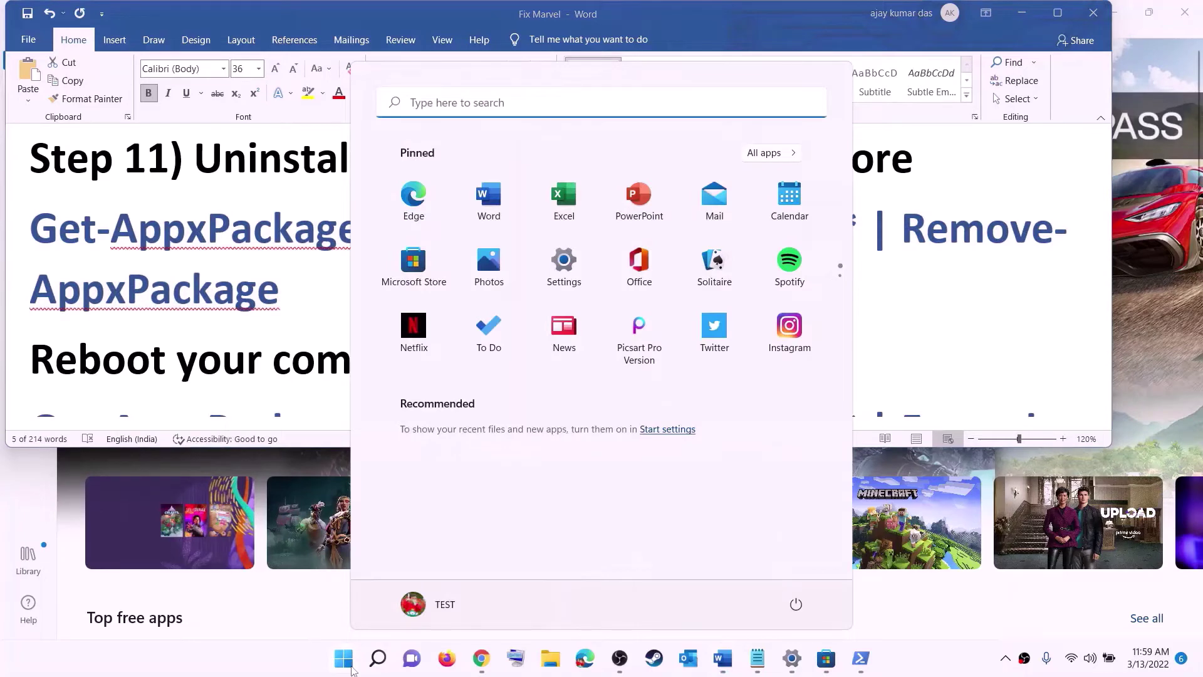
type("powe")
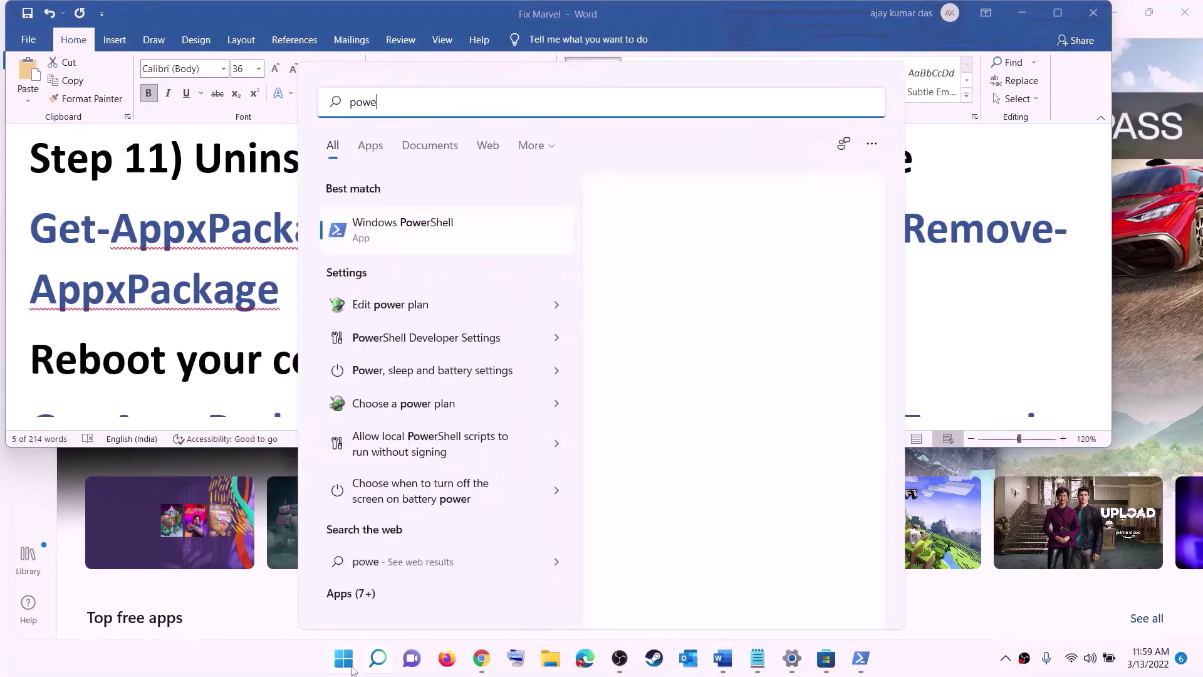
type("rshel")
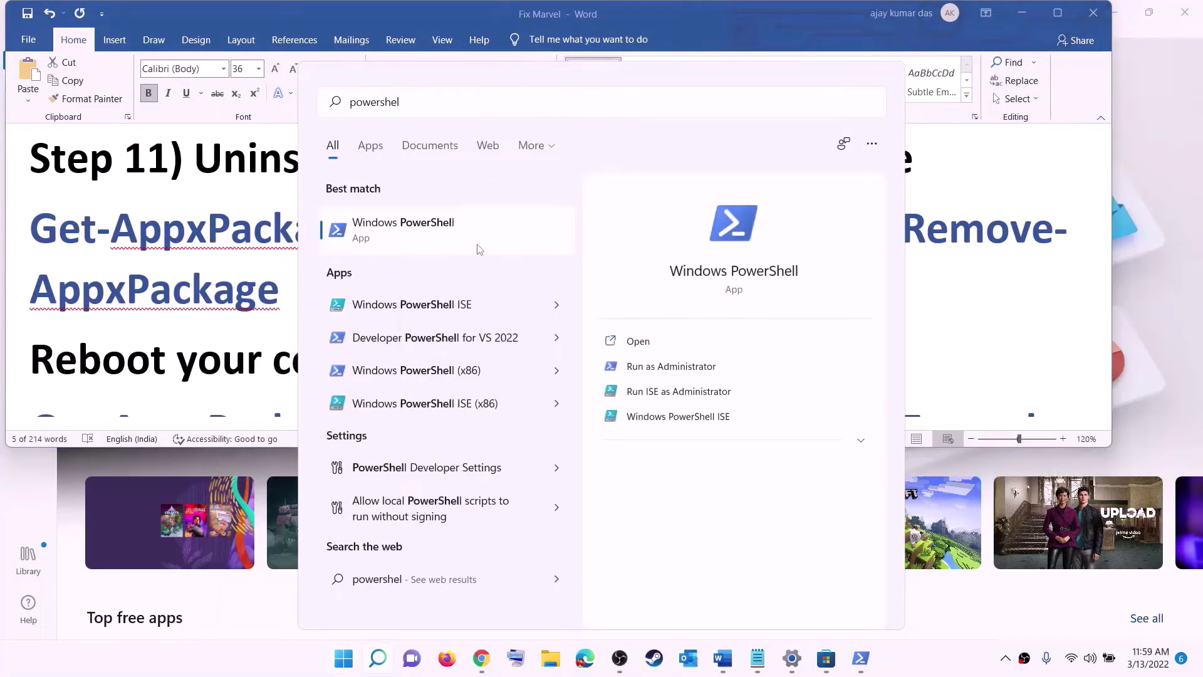
right_click(407, 230)
left_click(514, 249)
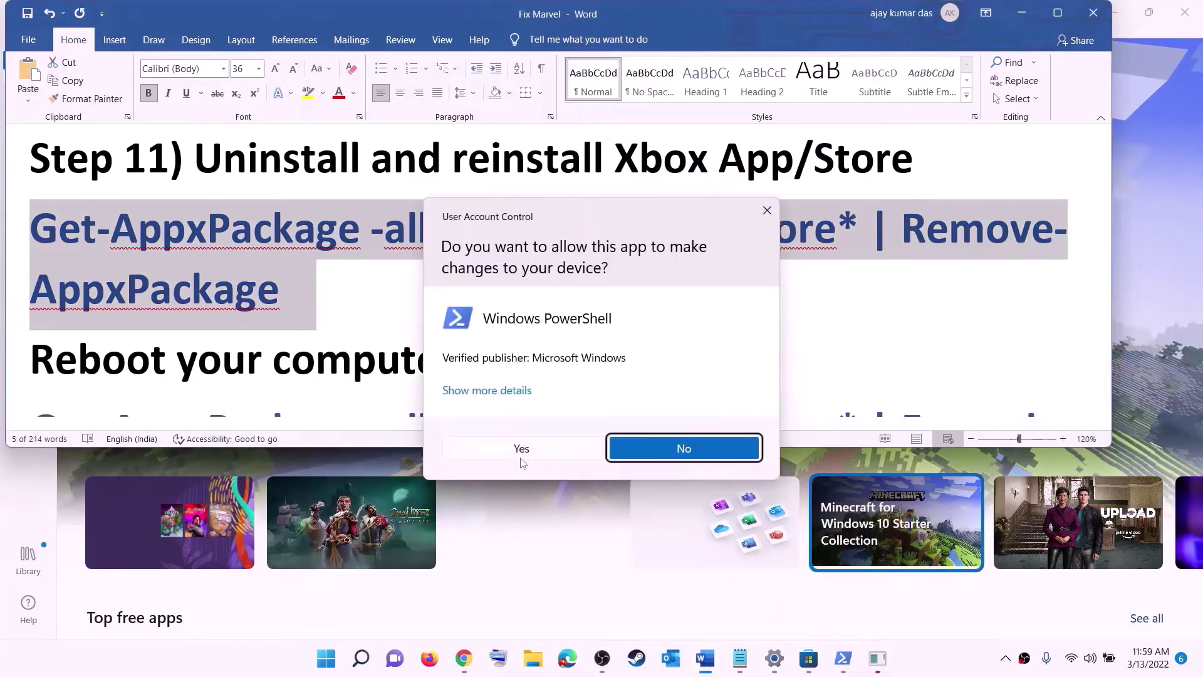
left_click(514, 458)
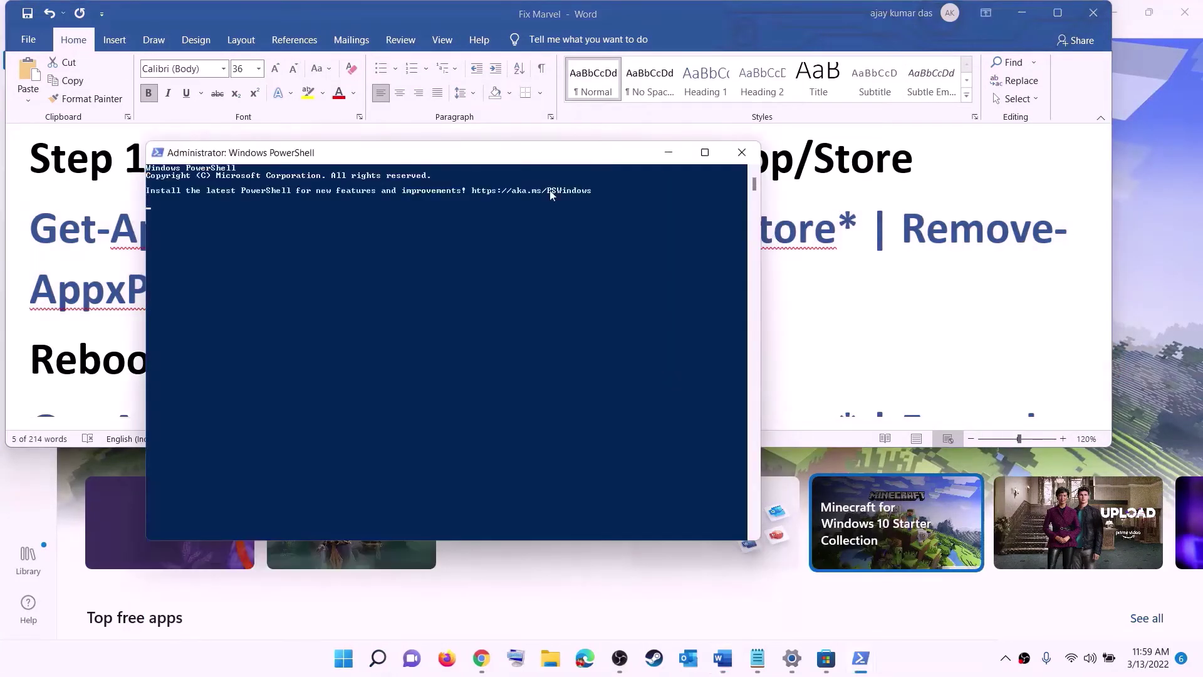
- Run 'Get-AppxPackage -allusers *WindowsStore* | Remove-AppxPackage', then return to Word and select 'Reboot'
right_click(375, 233)
key("Return")
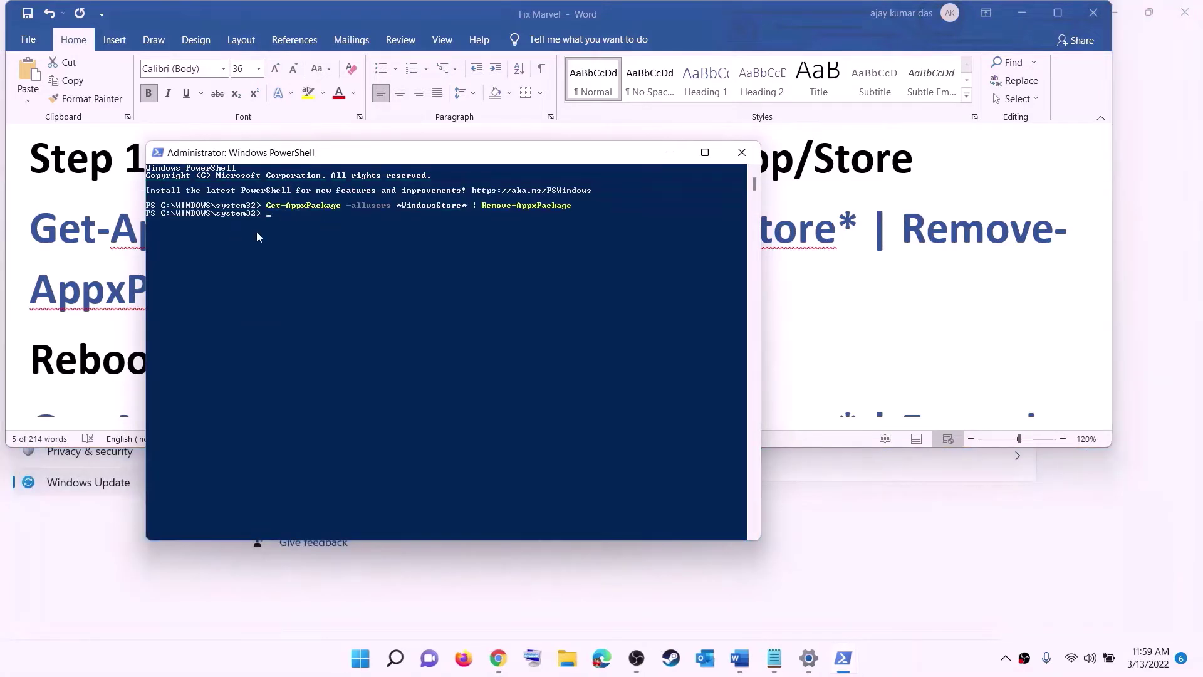
key("alt+Tab")
left_click(490, 320)
double_click(100, 361)
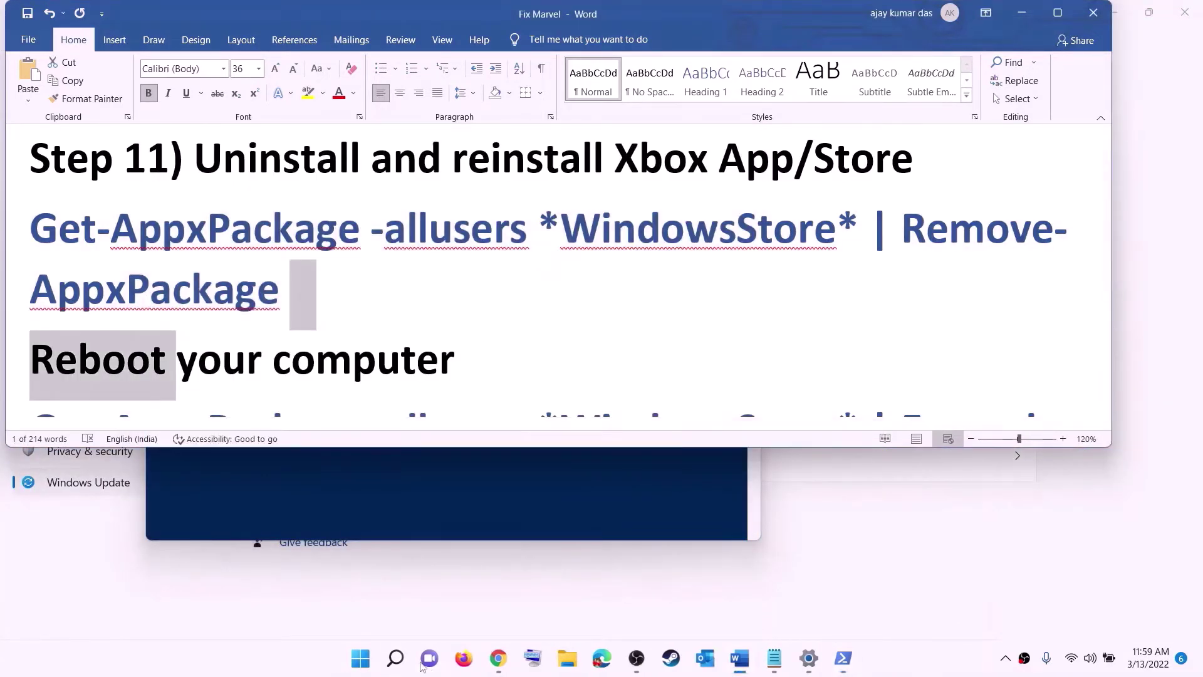
- Copy the WindowsStore Add-AppxPackage re-register command from the Word notes, skipping the restart
left_click(360, 658)
left_click(795, 604)
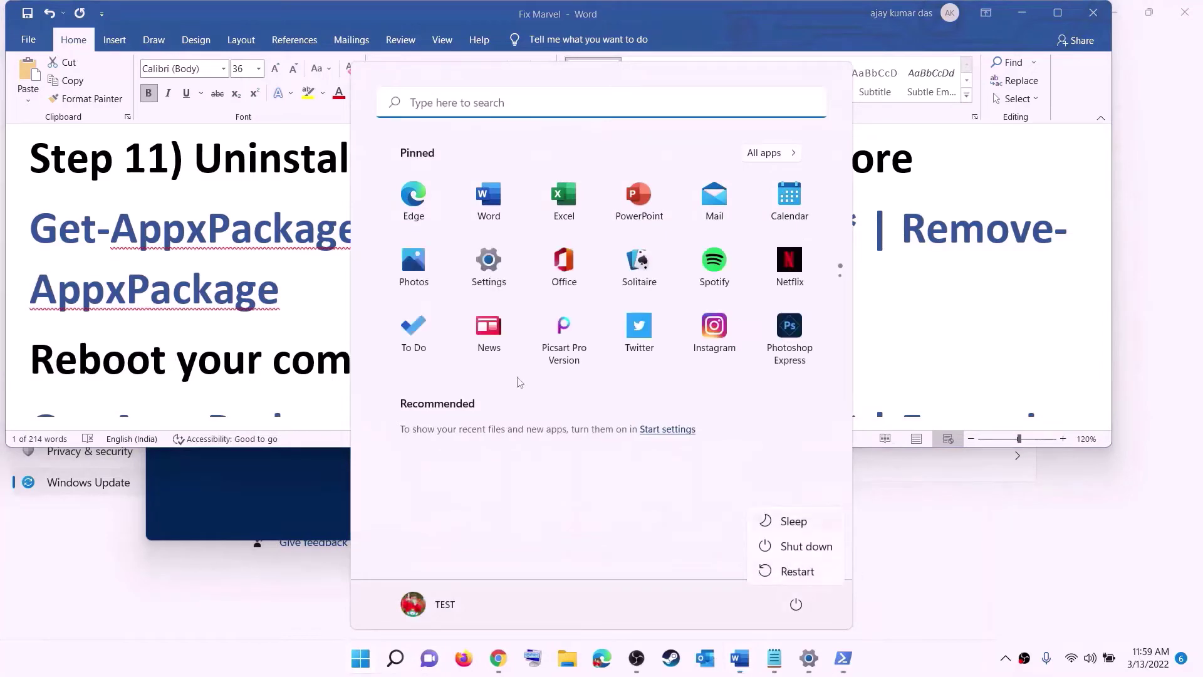
left_click(254, 292)
scroll(353, 282, "down", 2)
scroll(353, 282, "down", 2)
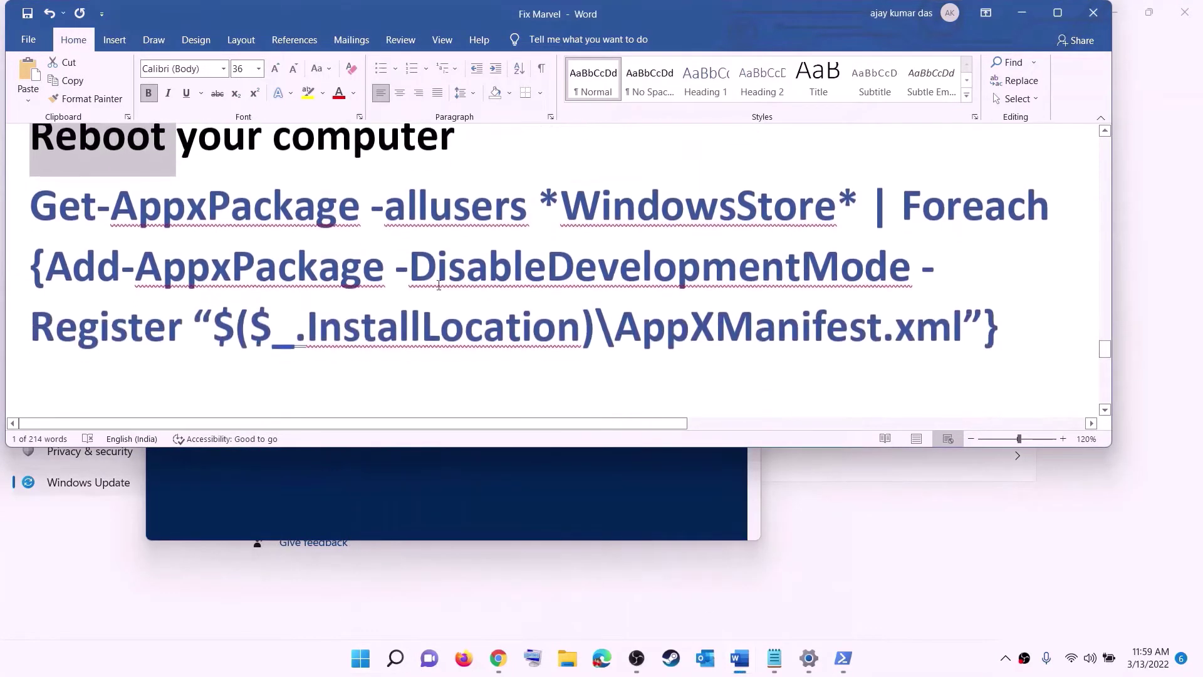
left_click_drag(1006, 322, 69, 219)
right_click(205, 248)
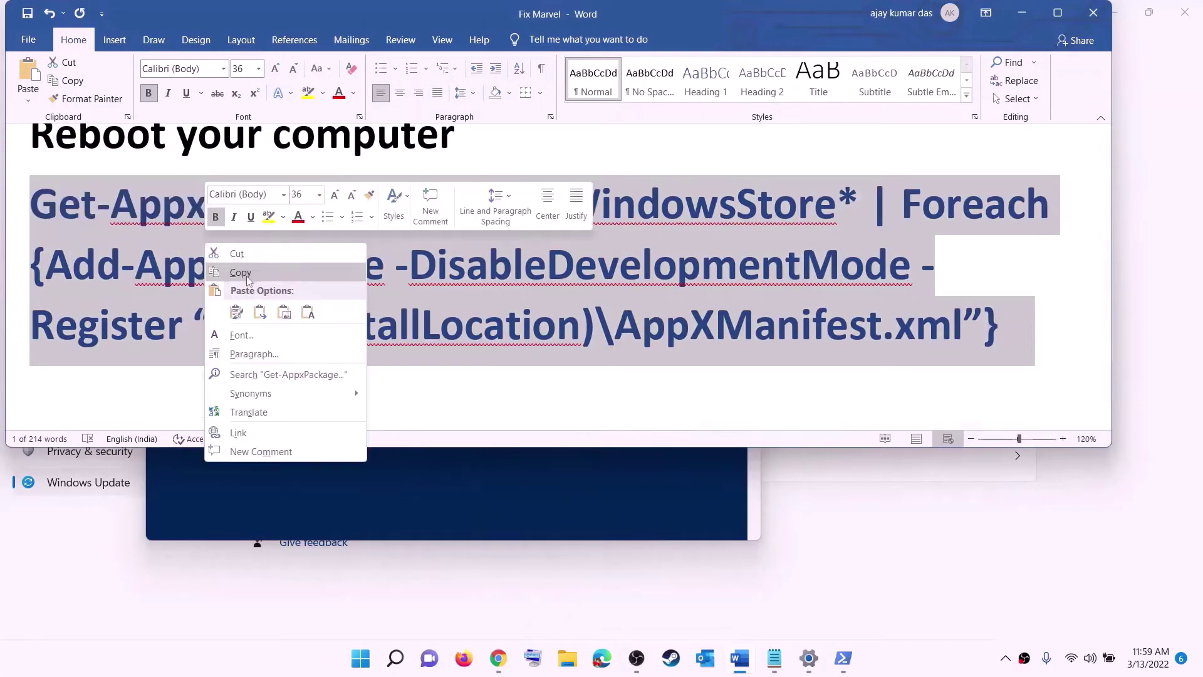
left_click(251, 272)
- Run the re-register command in a new administrator PowerShell window
left_click(362, 661)
type("p")
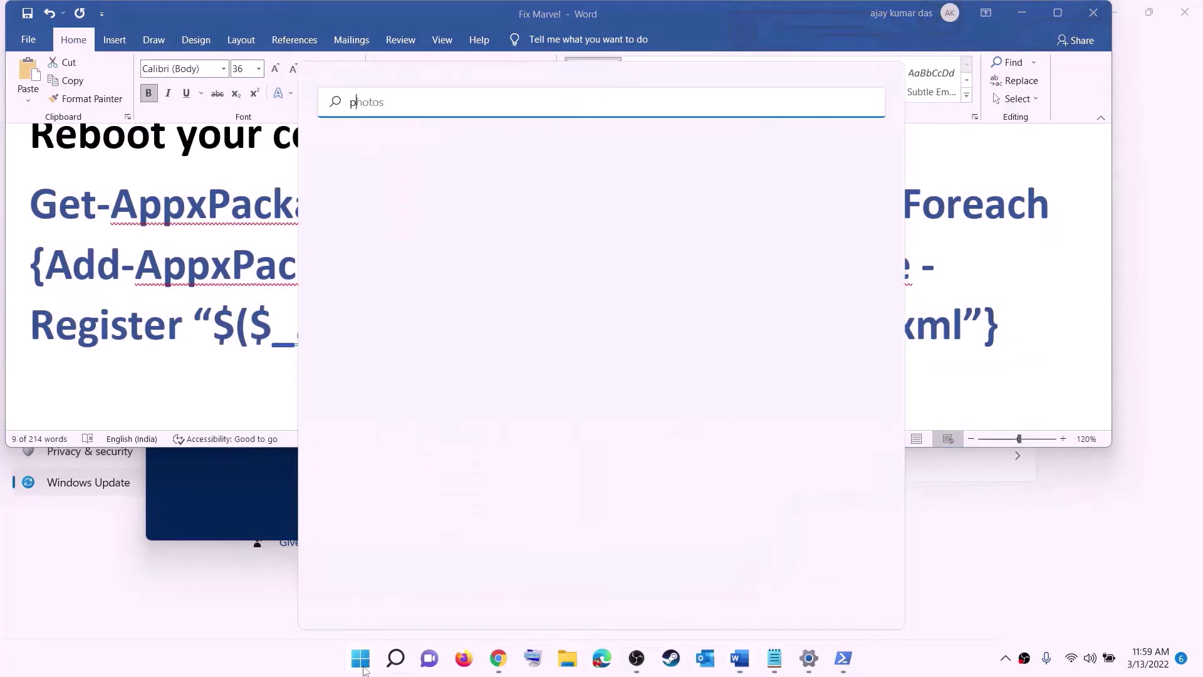
type("owershell")
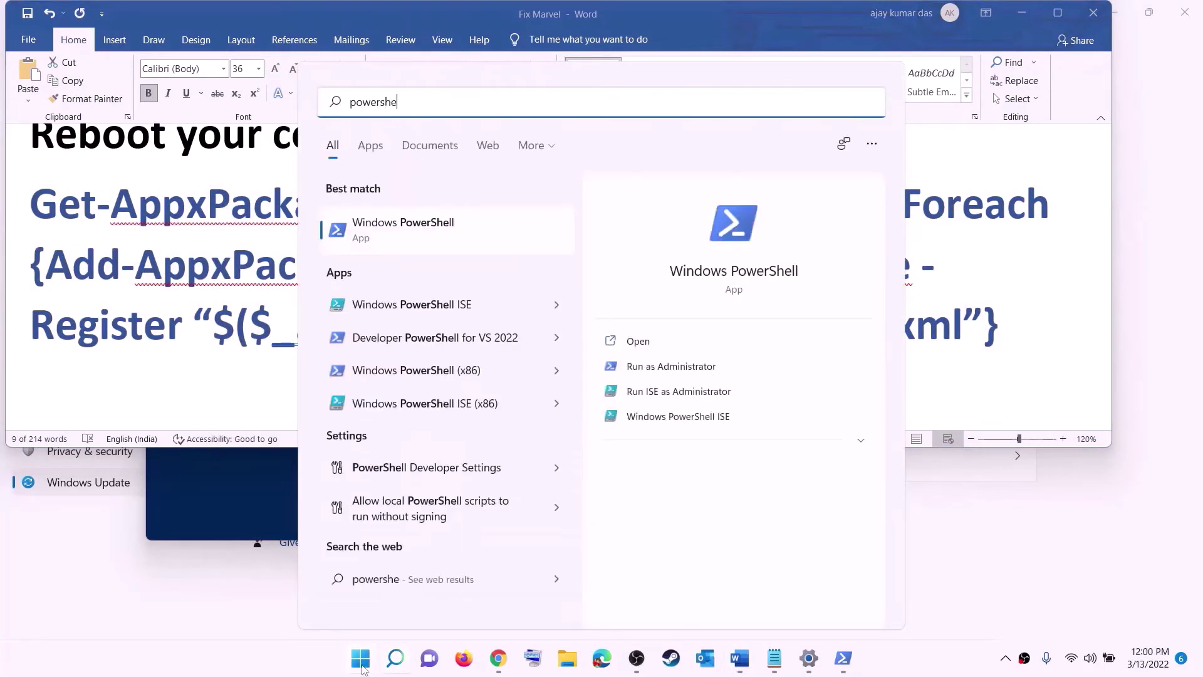
right_click(396, 245)
left_click(488, 258)
left_click(545, 449)
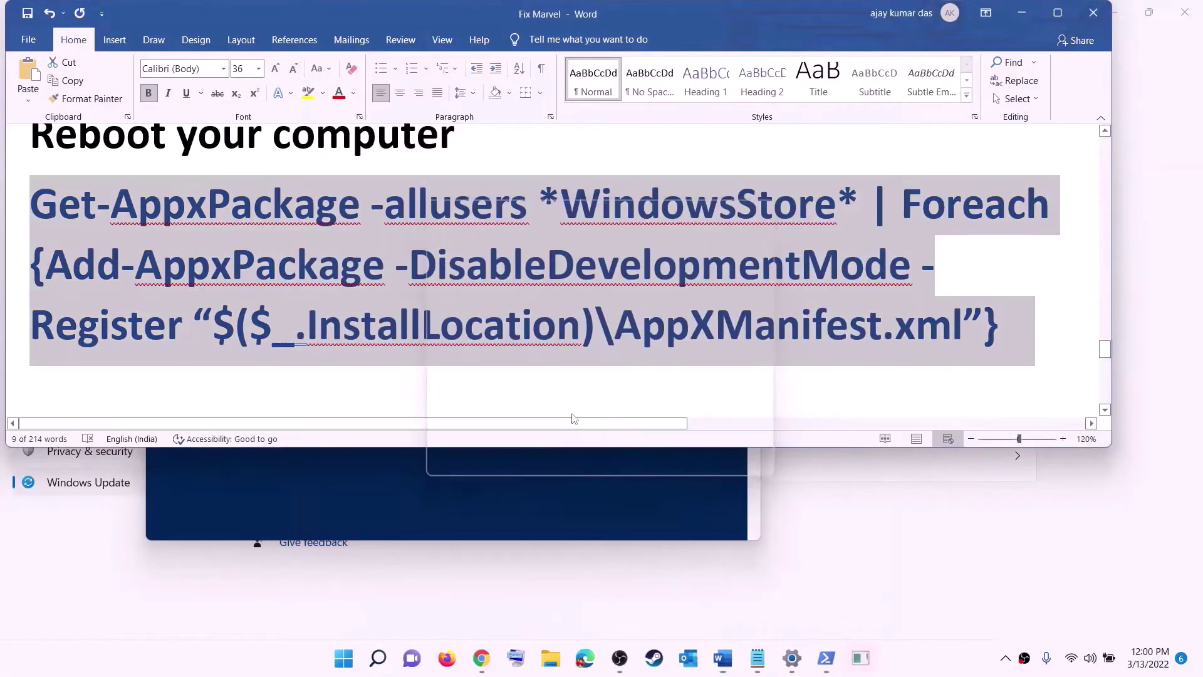
left_click_drag(431, 54, 572, 133)
key("ctrl+v")
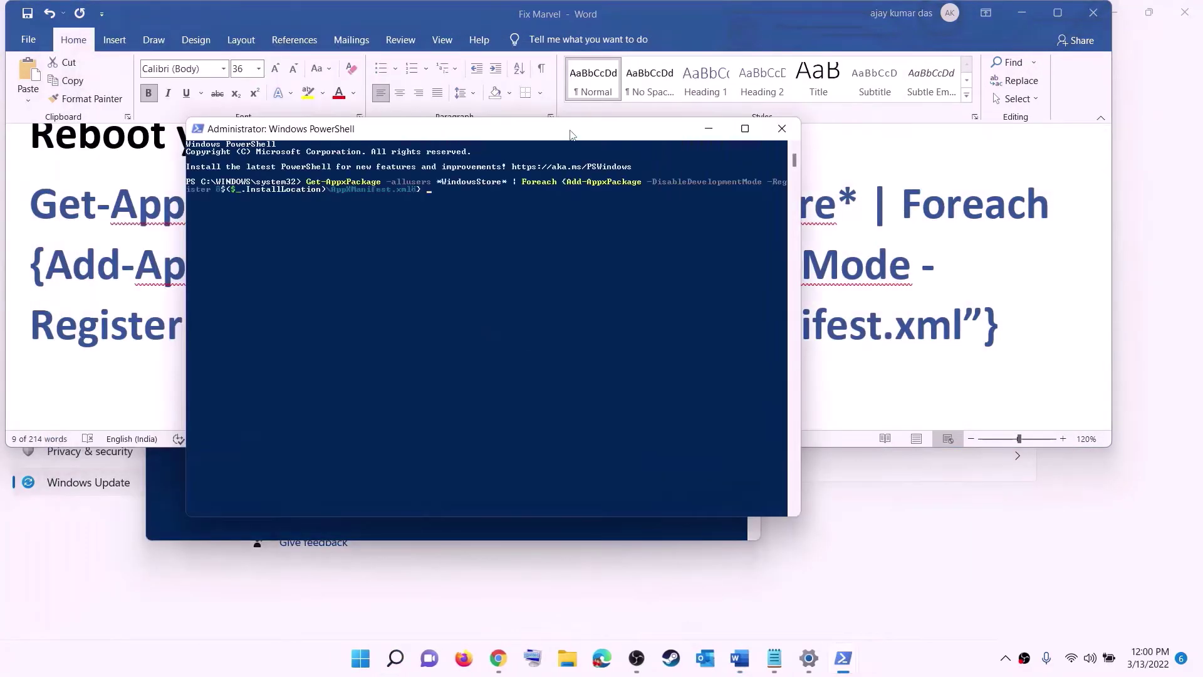
key("Return")
left_click(370, 666)
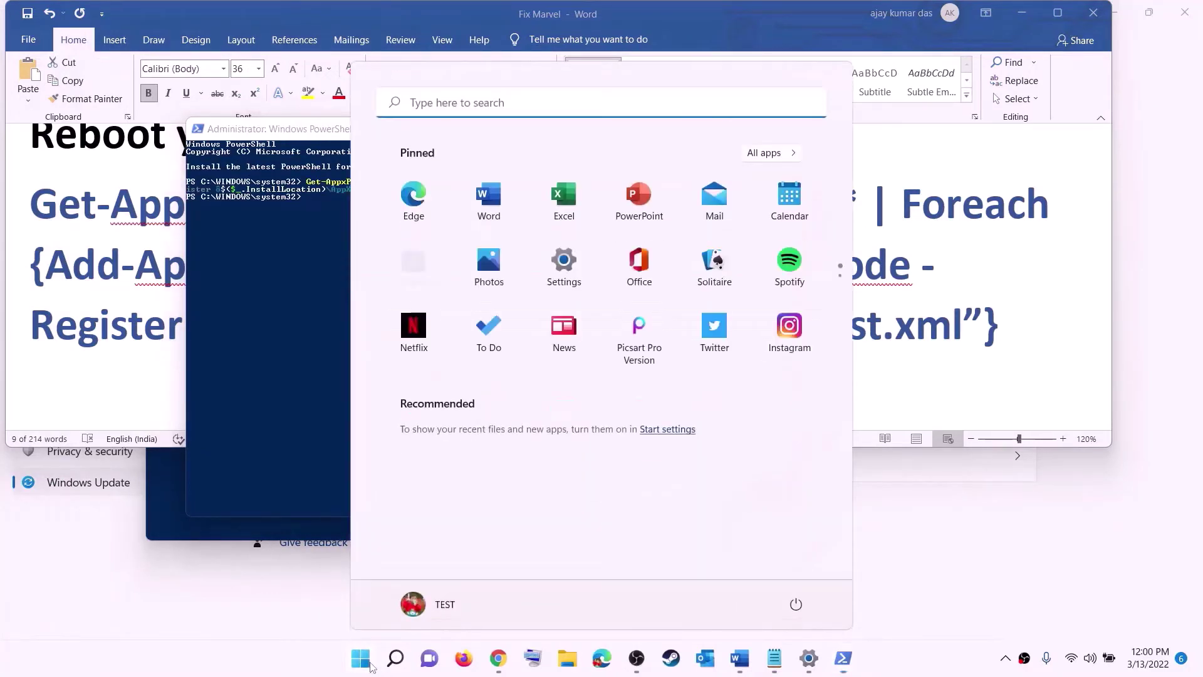
- Open Microsoft Store maximized, search 'xbox', and launch the Xbox app from its page
type("store")
left_click(376, 220)
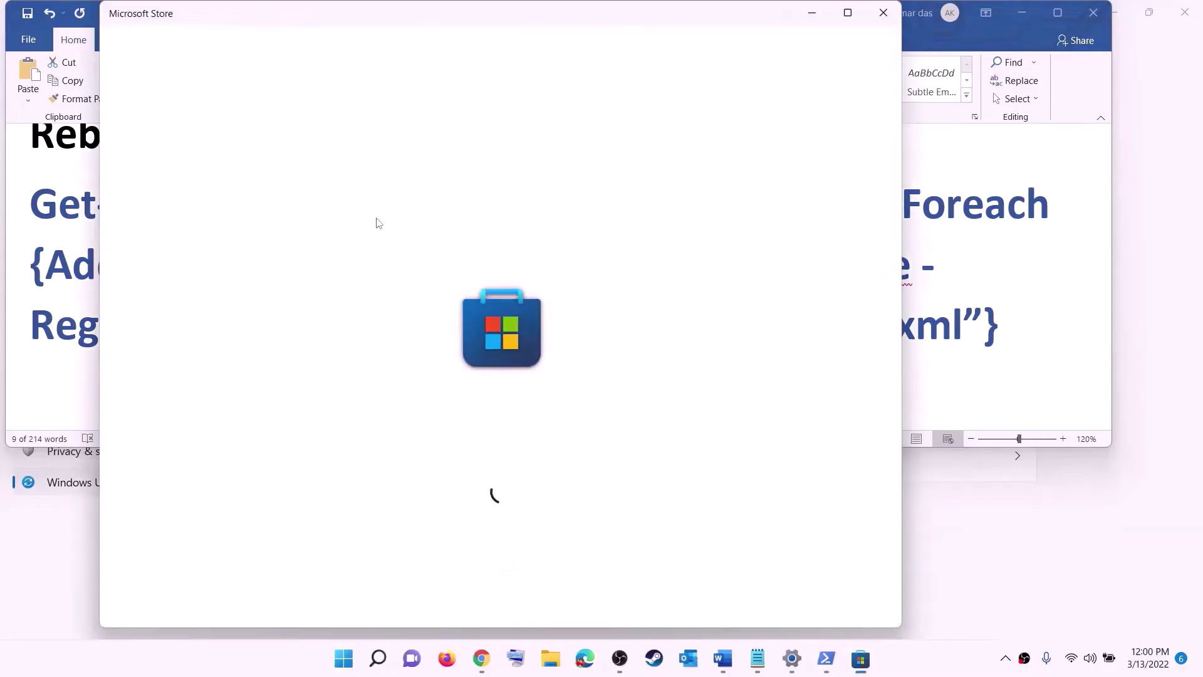
left_click(847, 13)
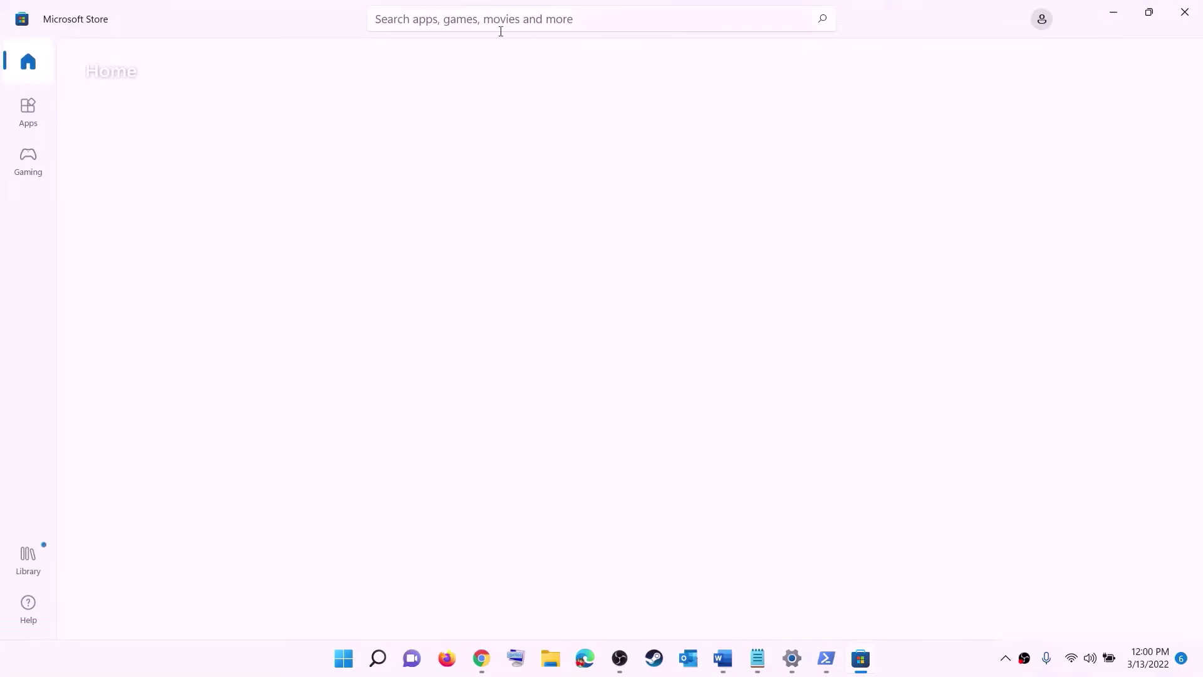
left_click(452, 19)
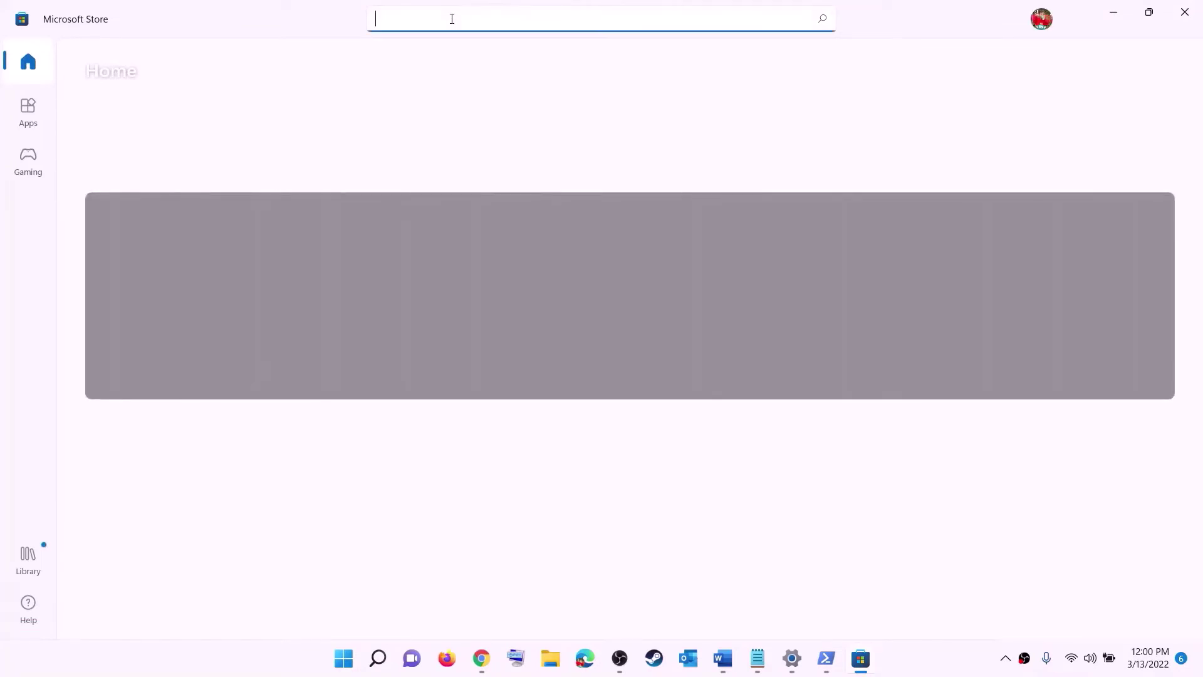
type("xbox")
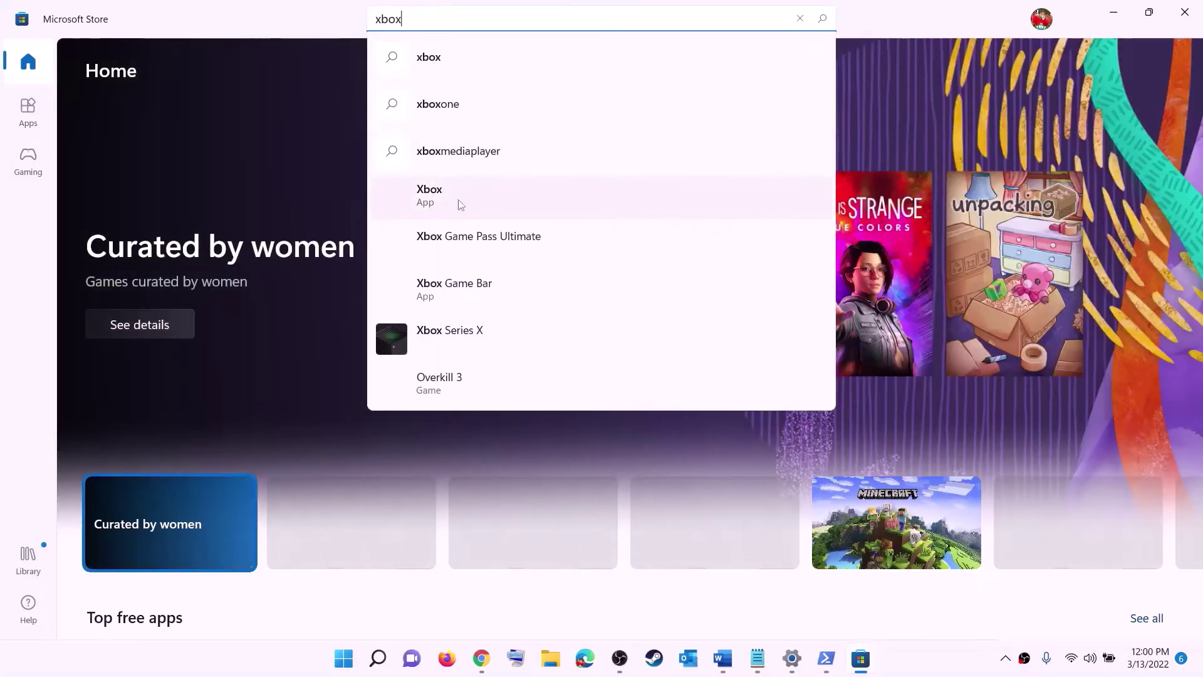
left_click(452, 199)
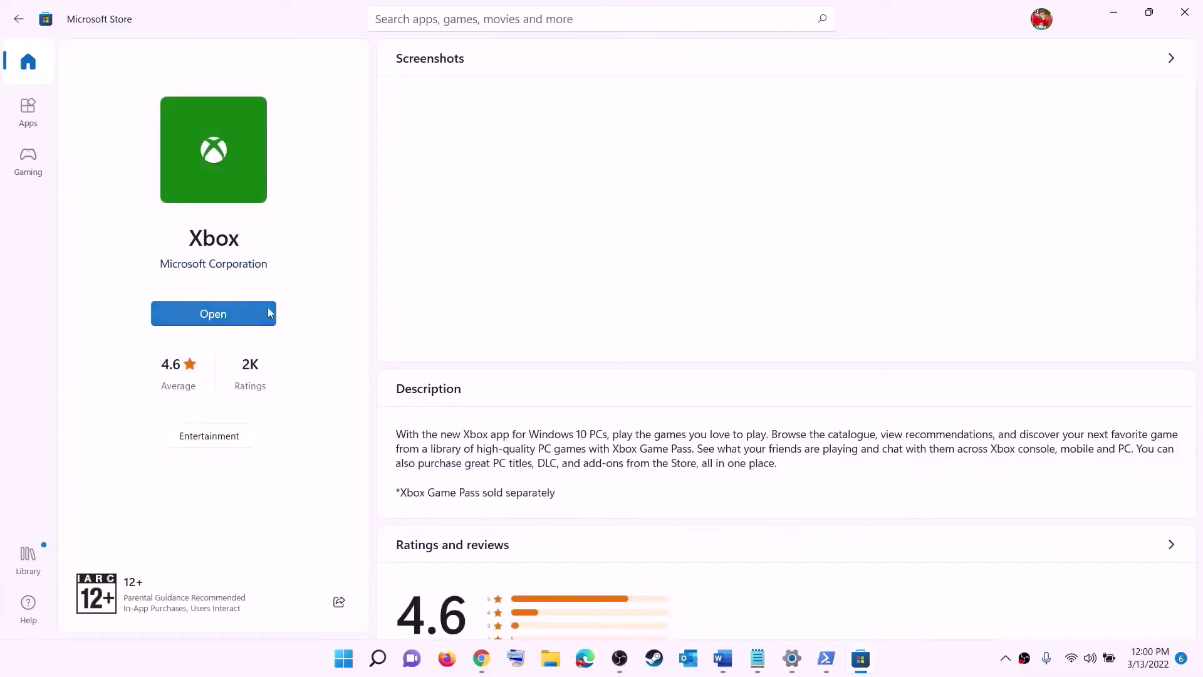
left_click(240, 312)
left_click(723, 661)
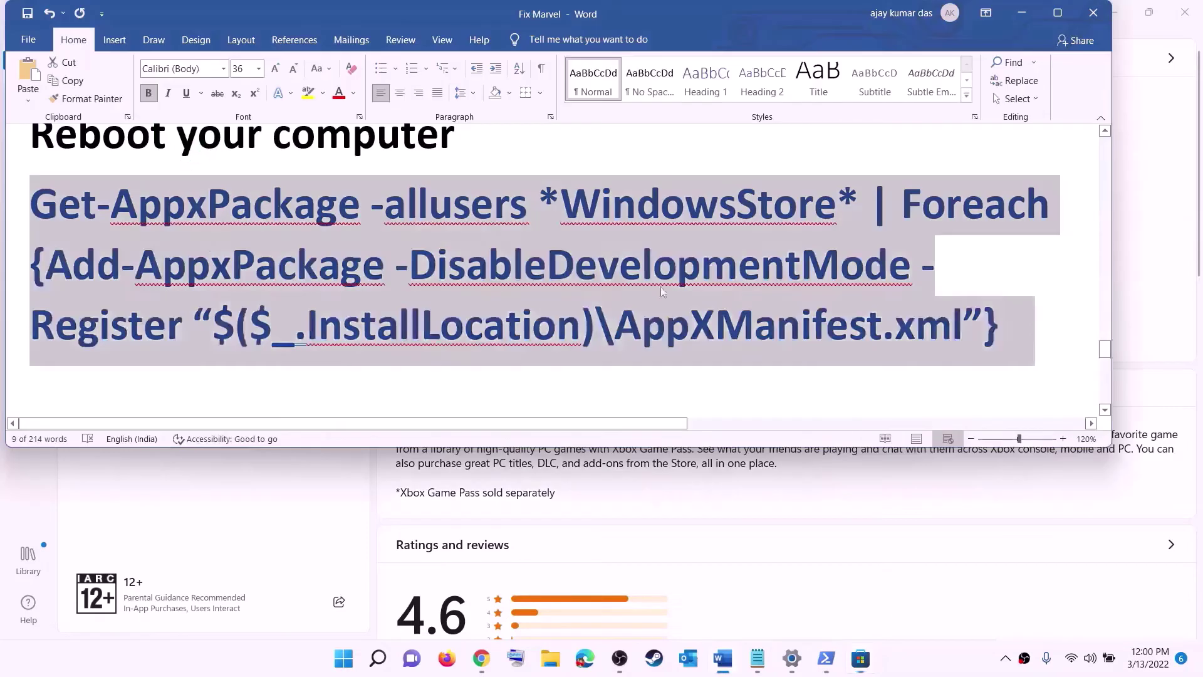
- Scroll to Step 12 and highlight its heading about saving to a Different Drive
scroll(310, 307, "down", 5)
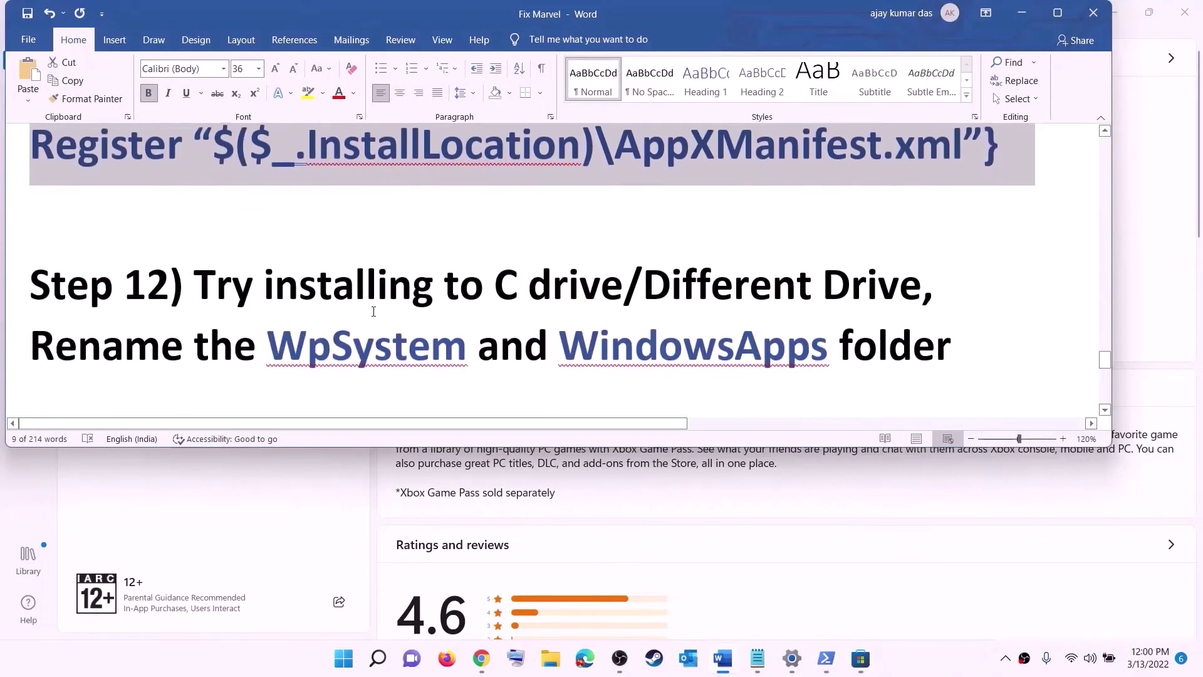
left_click_drag(171, 244, 815, 241)
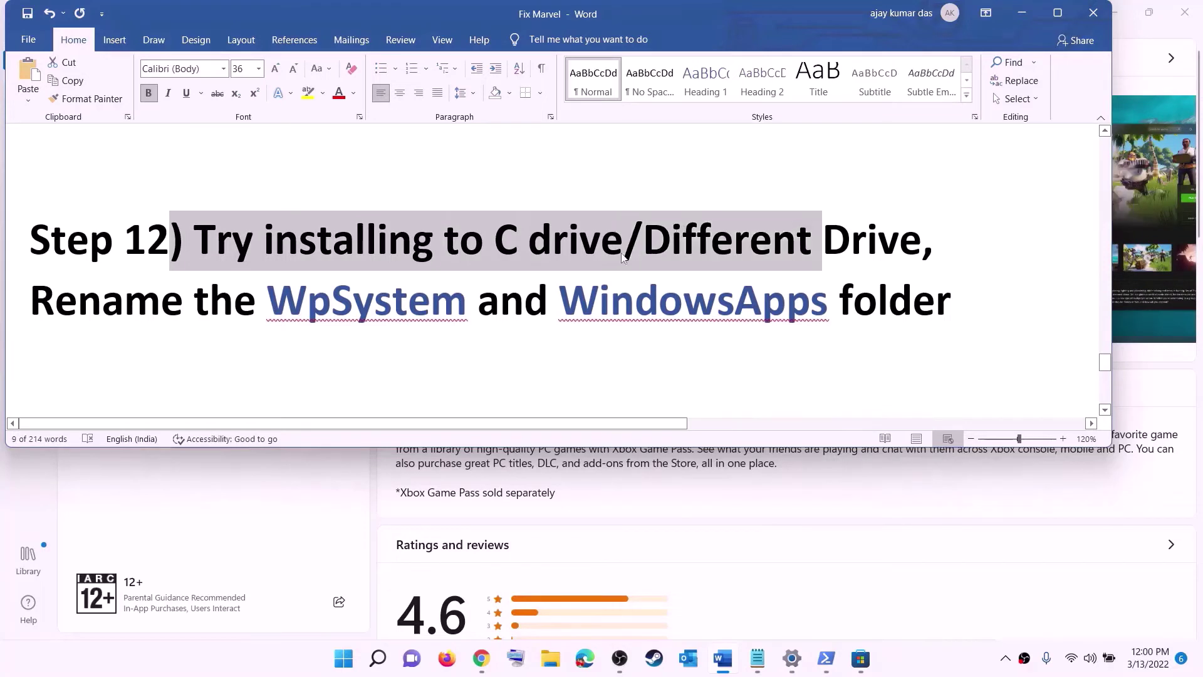
left_click(529, 257)
double_click(508, 242)
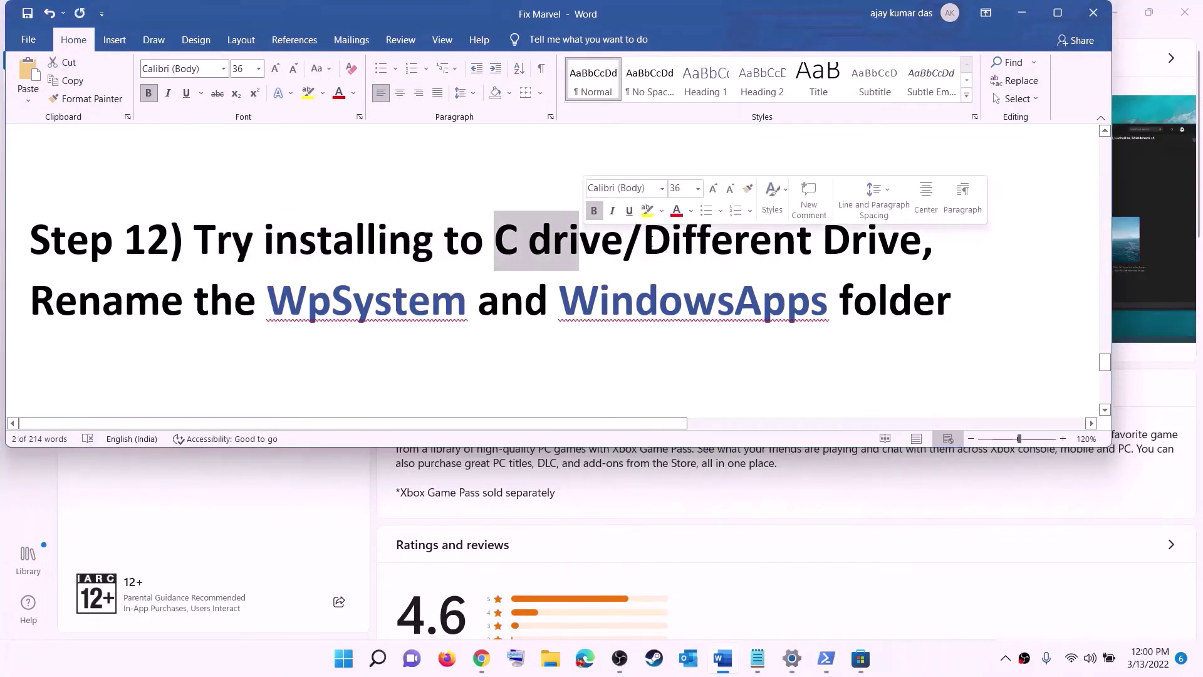
left_click_drag(644, 242, 899, 244)
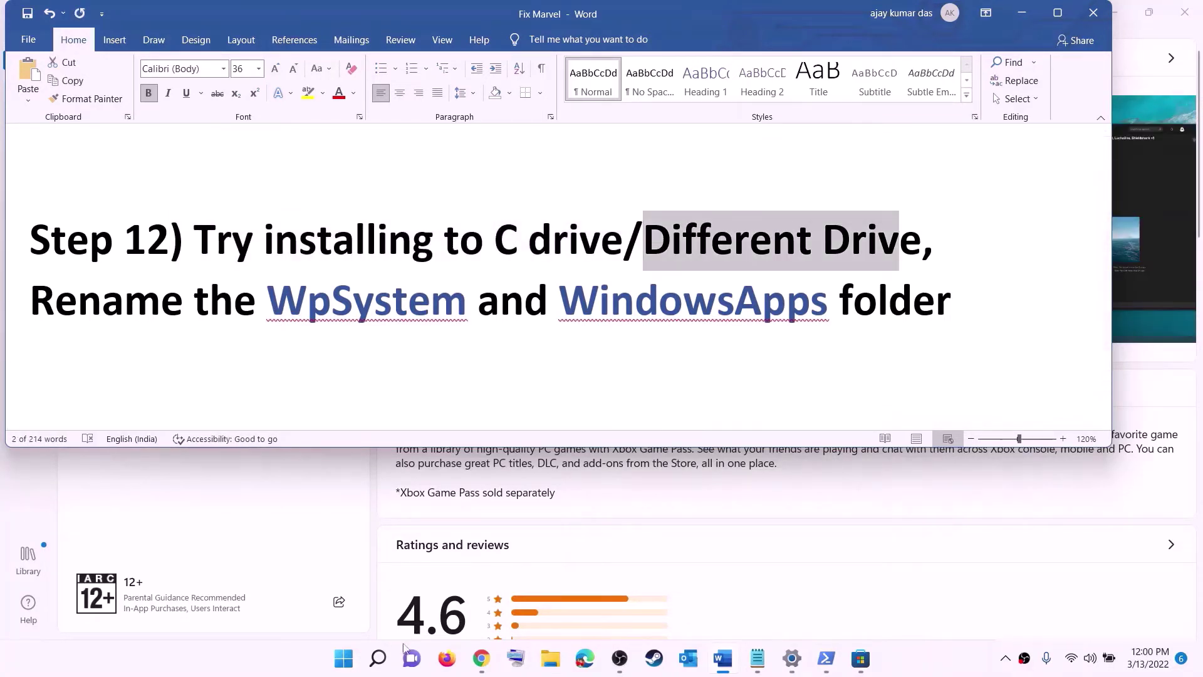
- Go to System > Storage > Advanced storage settings > Where new content is saved in Settings
left_click(343, 669)
left_click(563, 258)
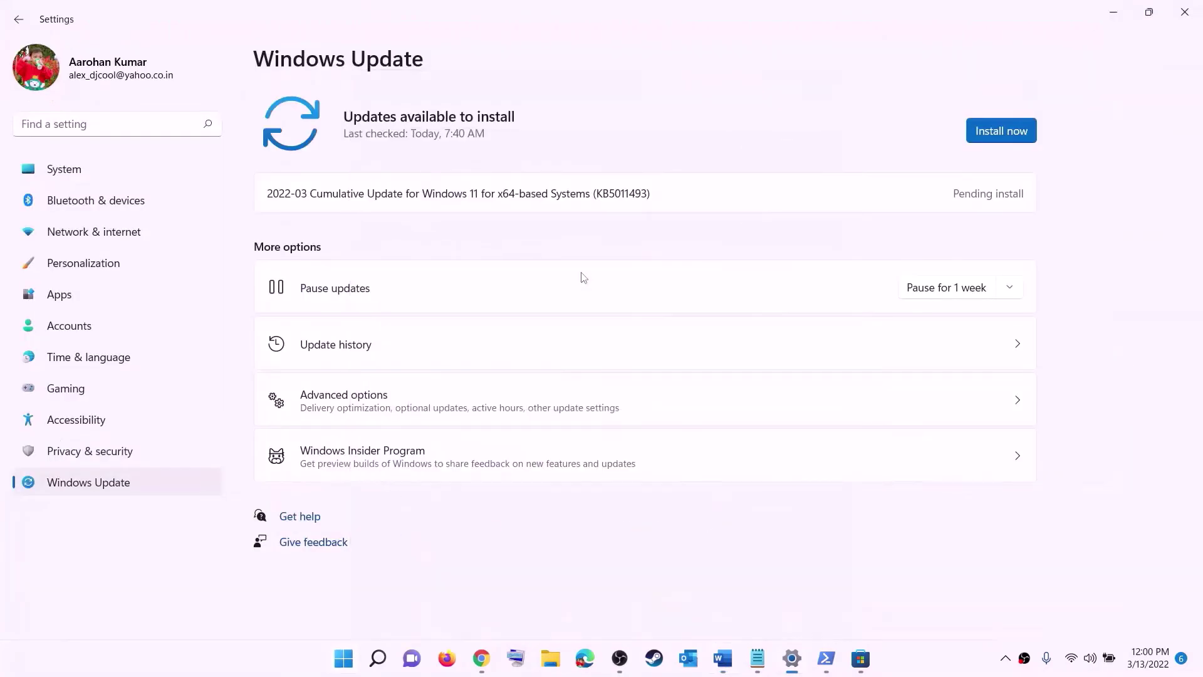
left_click(50, 171)
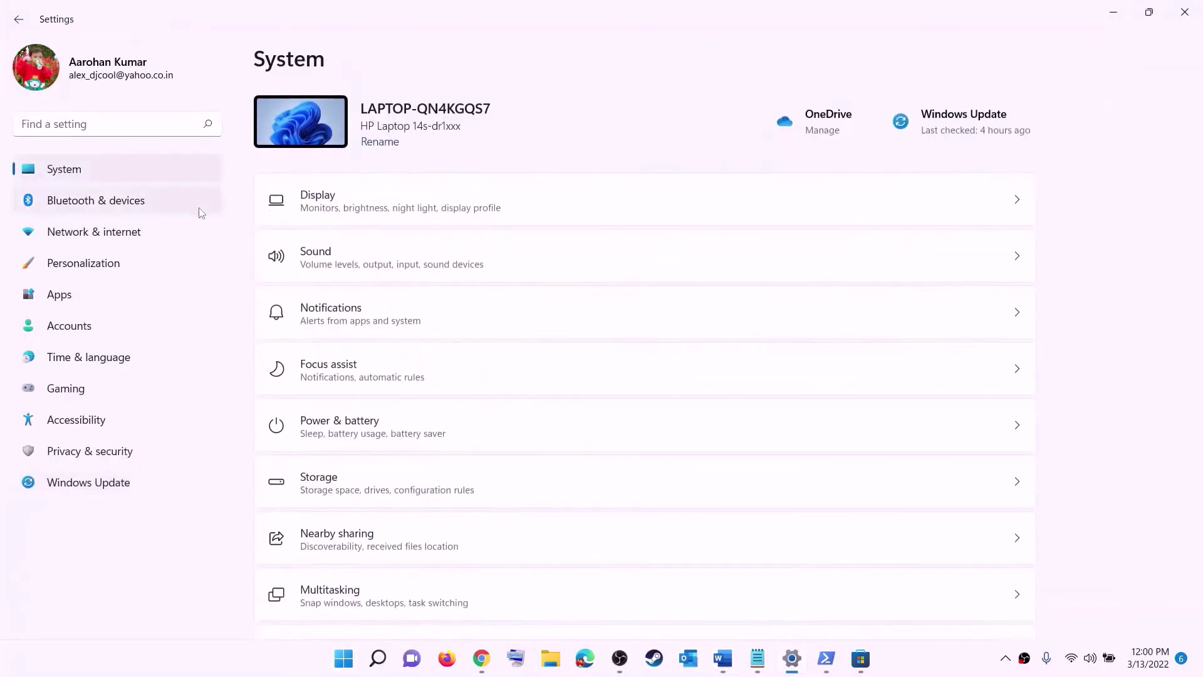
scroll(376, 386, "down", 3)
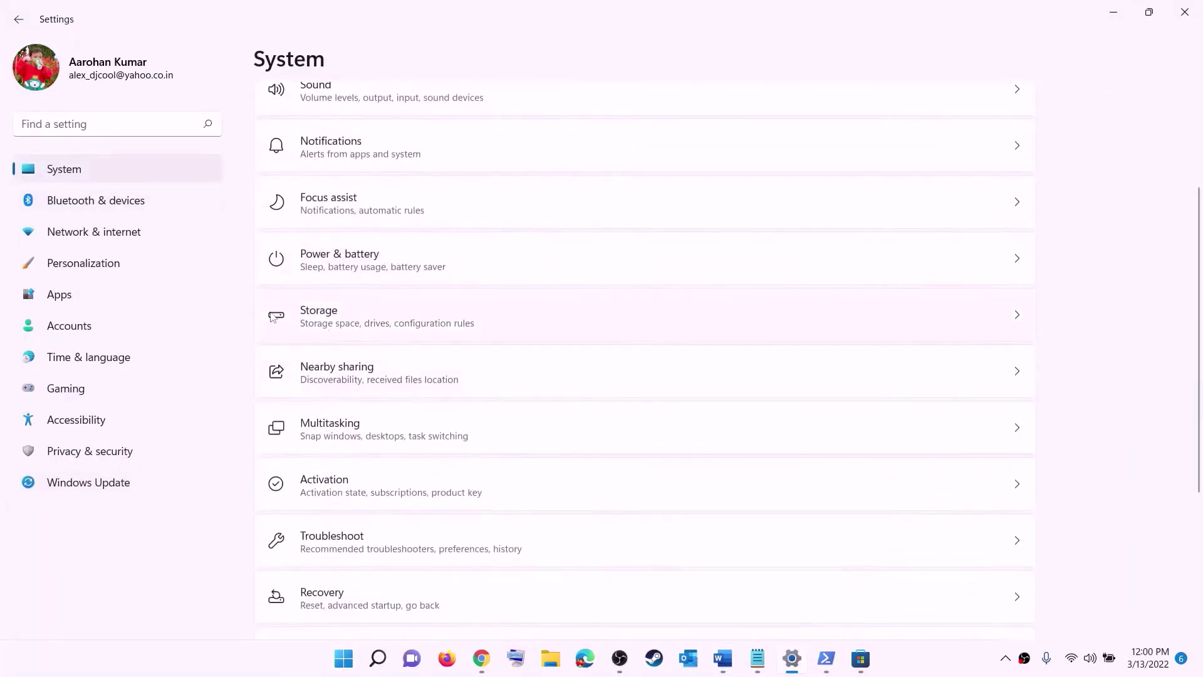
left_click(320, 332)
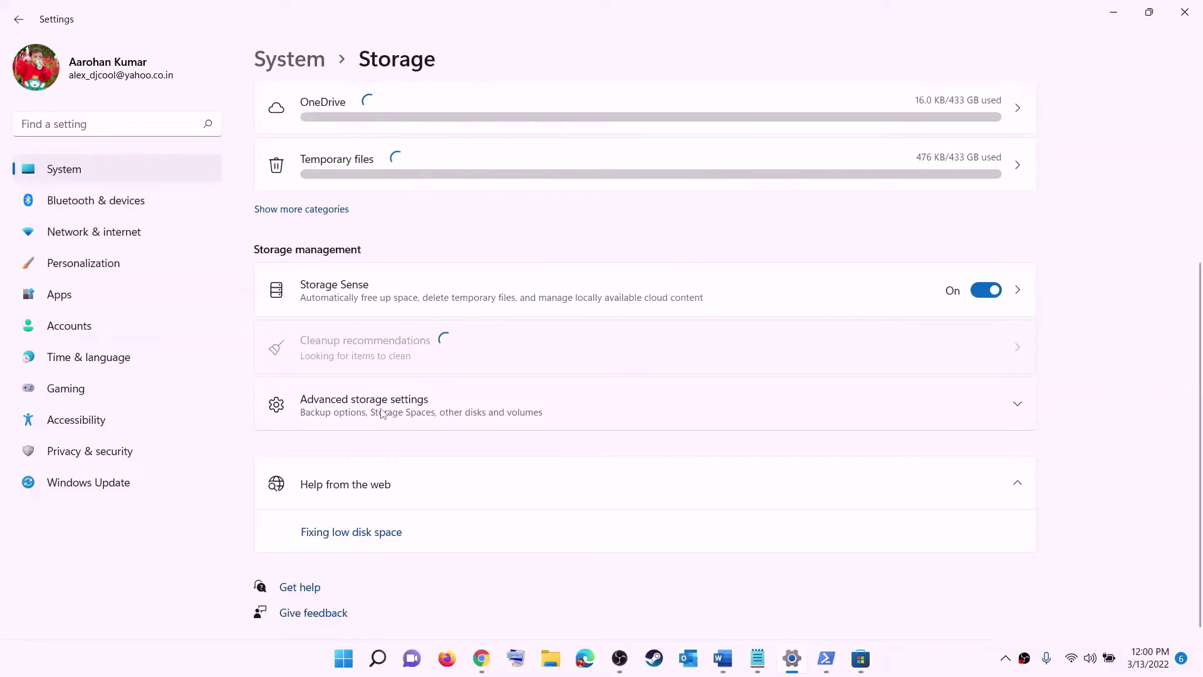
left_click(382, 413)
scroll(349, 335, "down", 2)
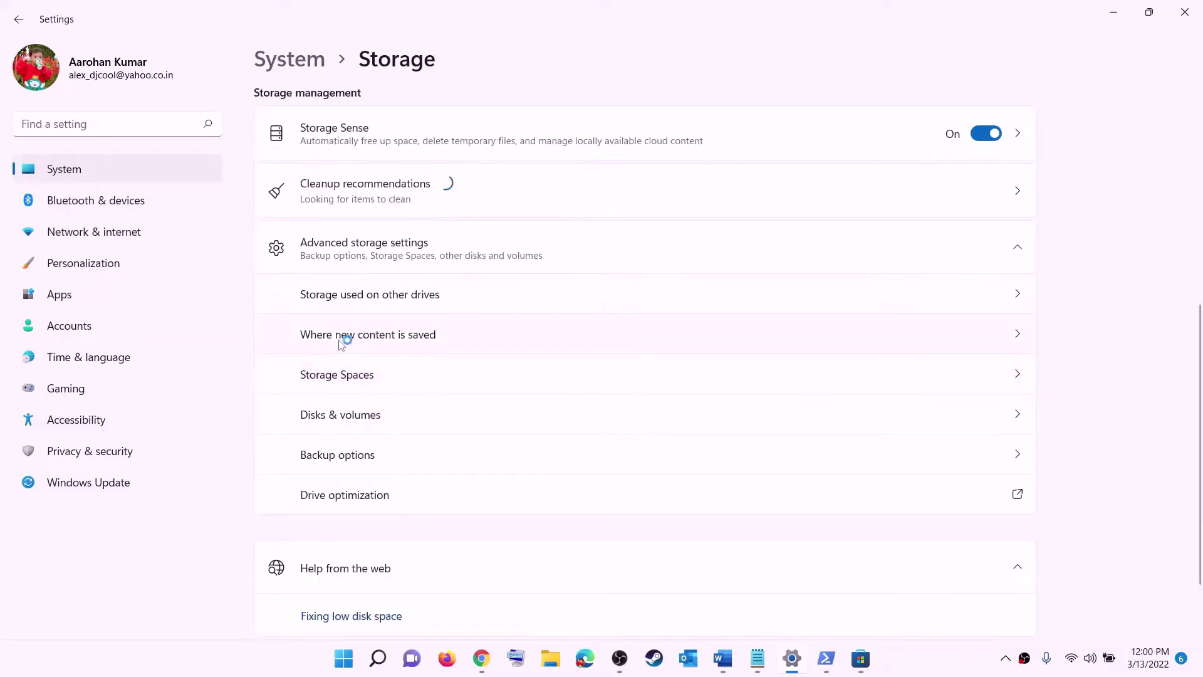
left_click(389, 336)
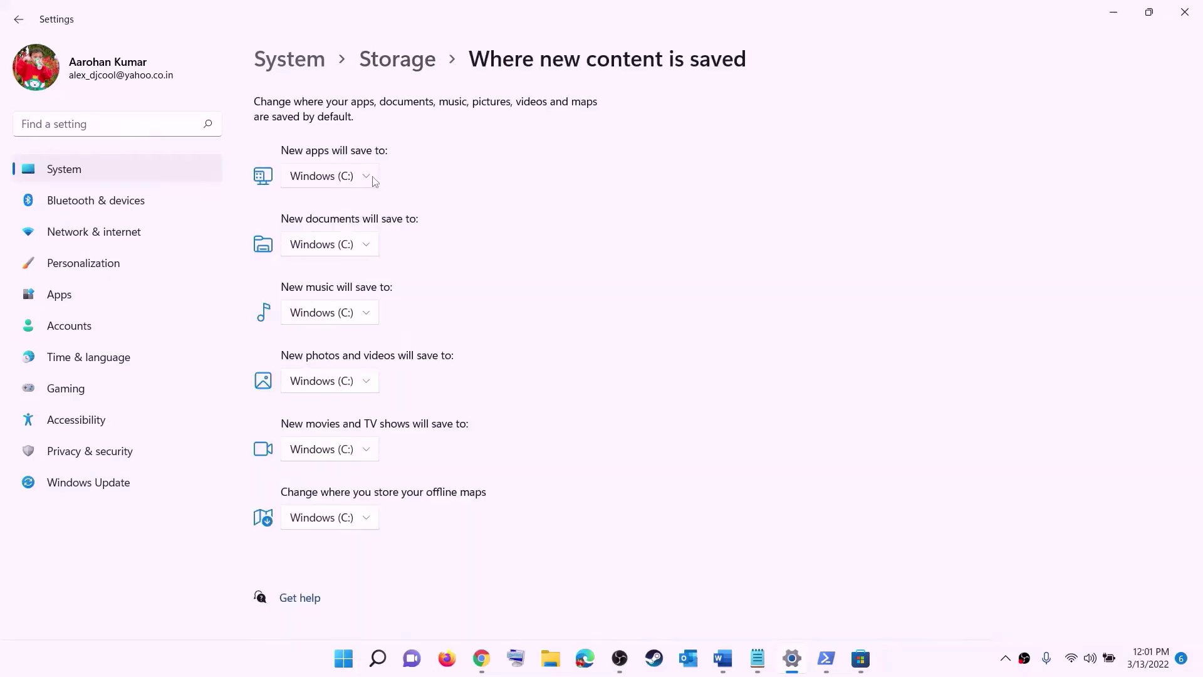
- Keep new apps saving to Windows (C:), close Settings, and highlight the WpSystem/WindowsApps rename line
left_click(370, 177)
left_click(368, 186)
left_click(369, 181)
left_click(397, 190)
left_click(368, 182)
left_click(411, 183)
left_click(1184, 13)
left_click_drag(41, 293, 716, 307)
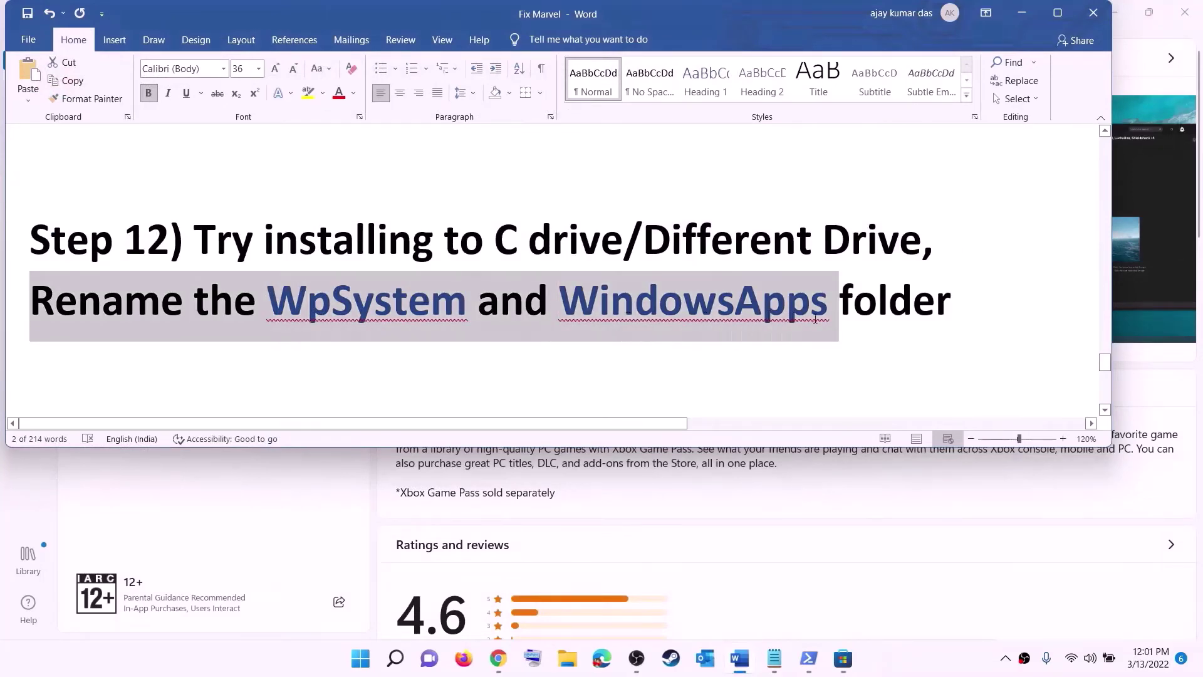
- Clear the Word highlight and open New Volume (D:) from This PC in File Explorer
left_click_drag(813, 319, 952, 307)
left_click(952, 307)
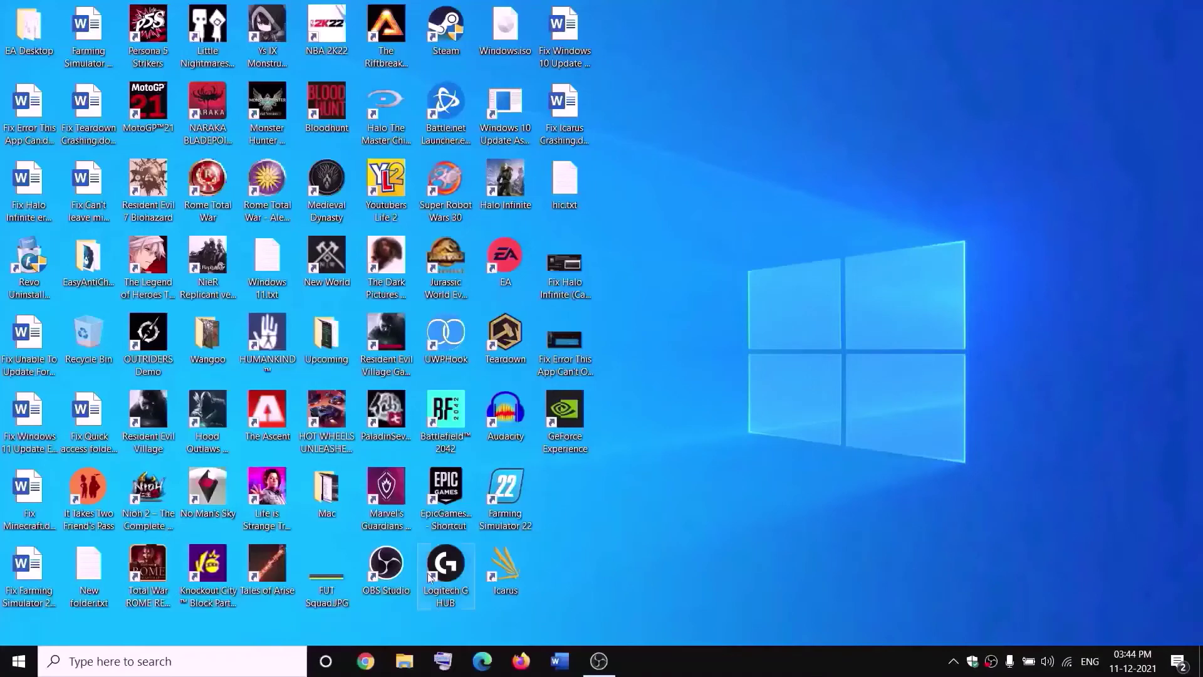
left_click(405, 661)
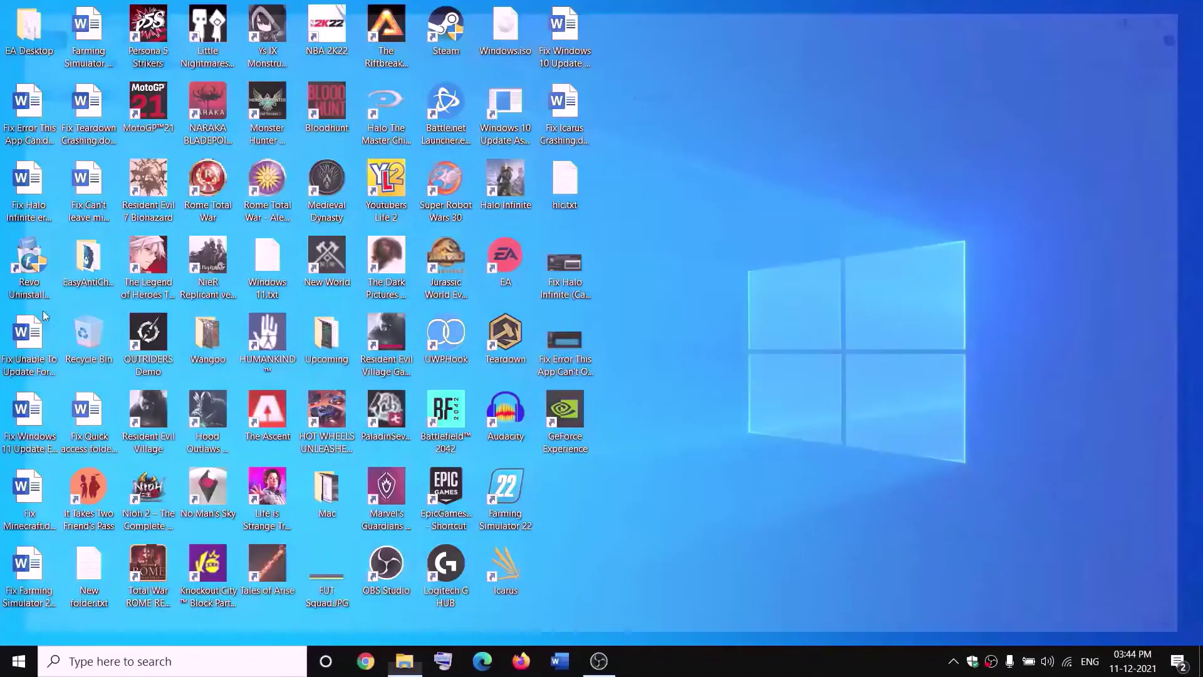
left_click(61, 319)
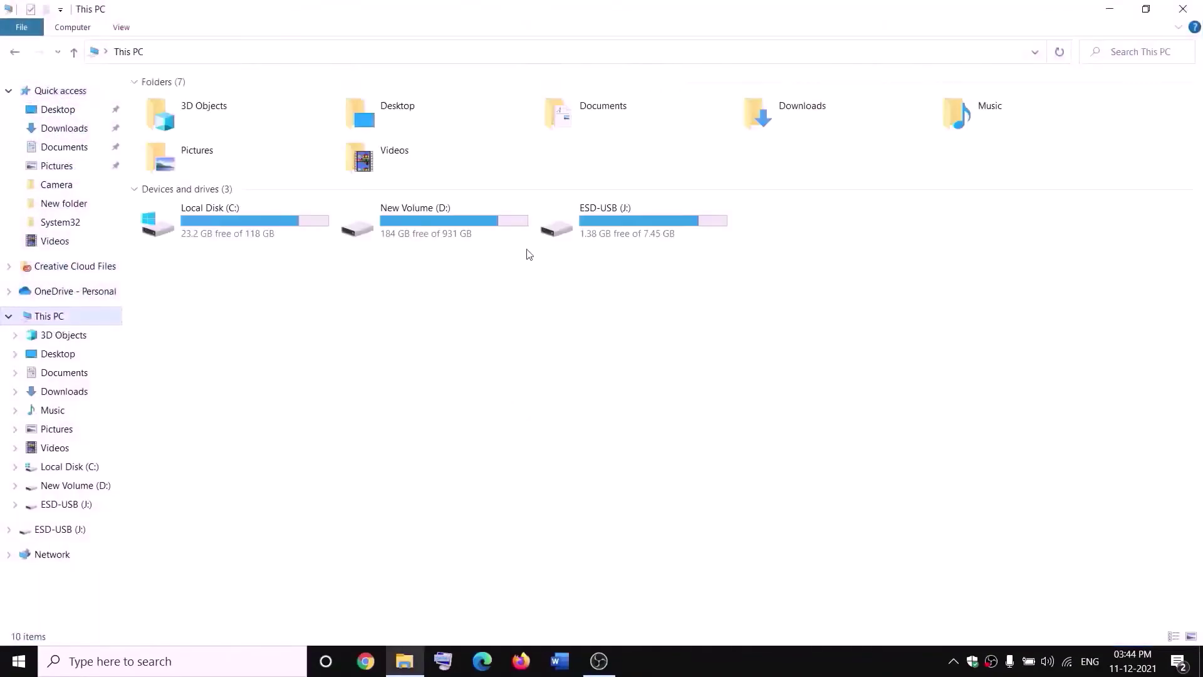
double_click(446, 228)
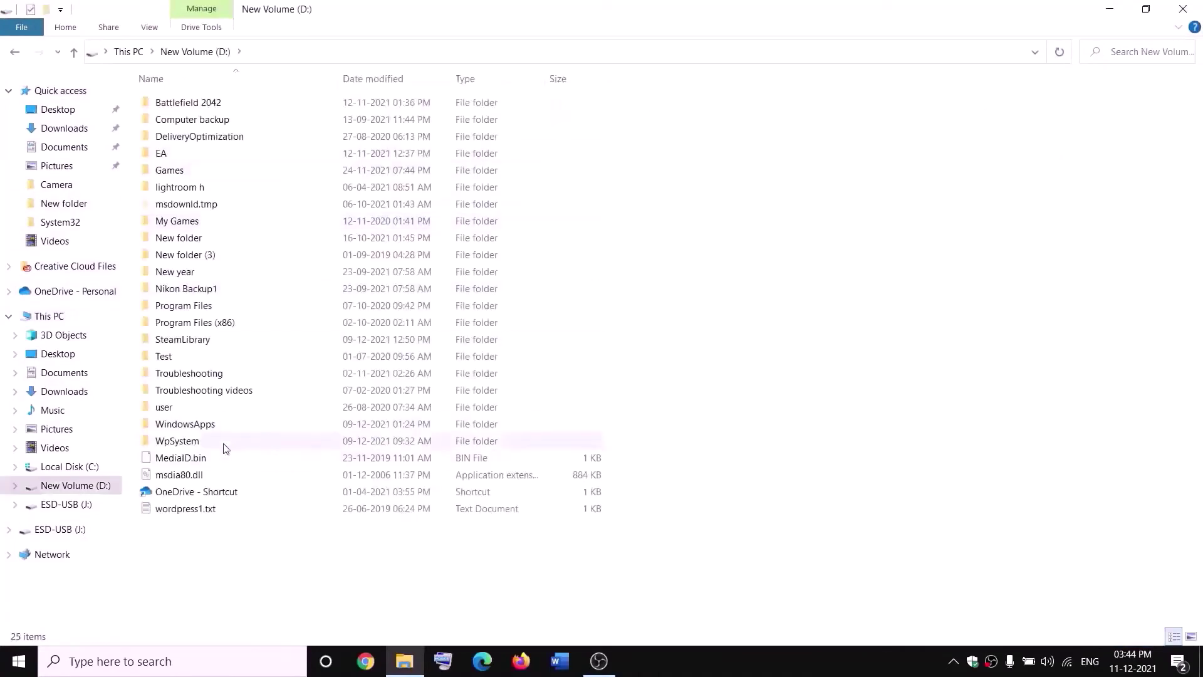
- Open the advanced security settings of the WpSystem folder on D:
left_click(261, 444)
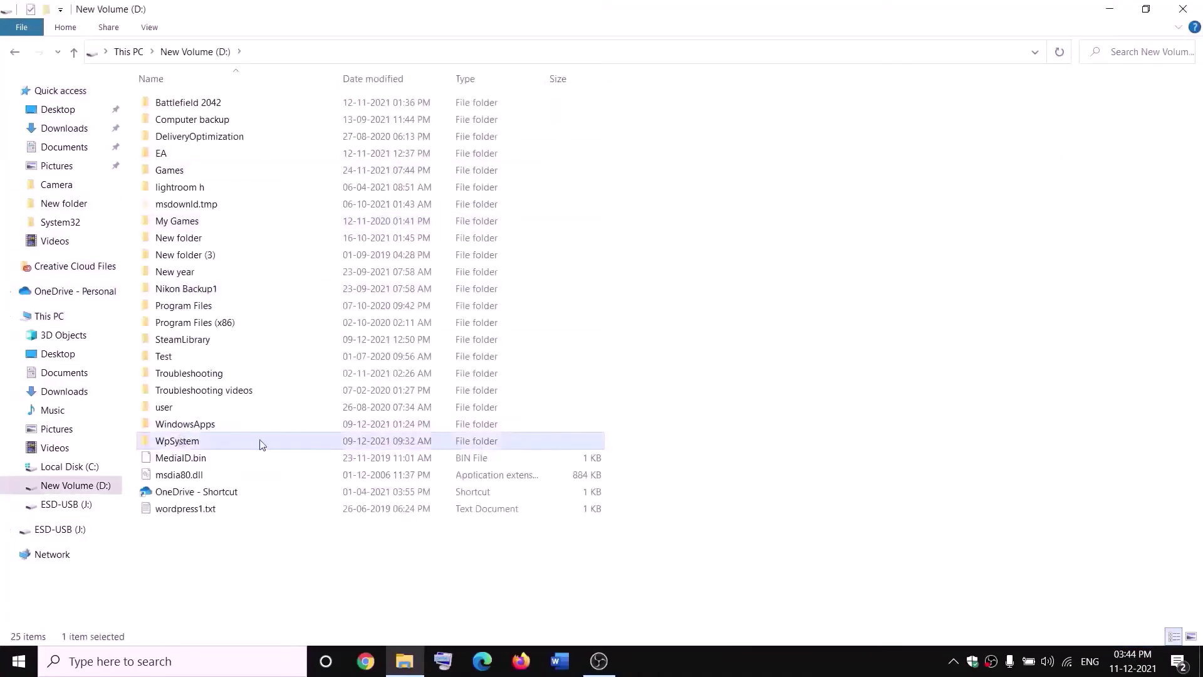
right_click(195, 442)
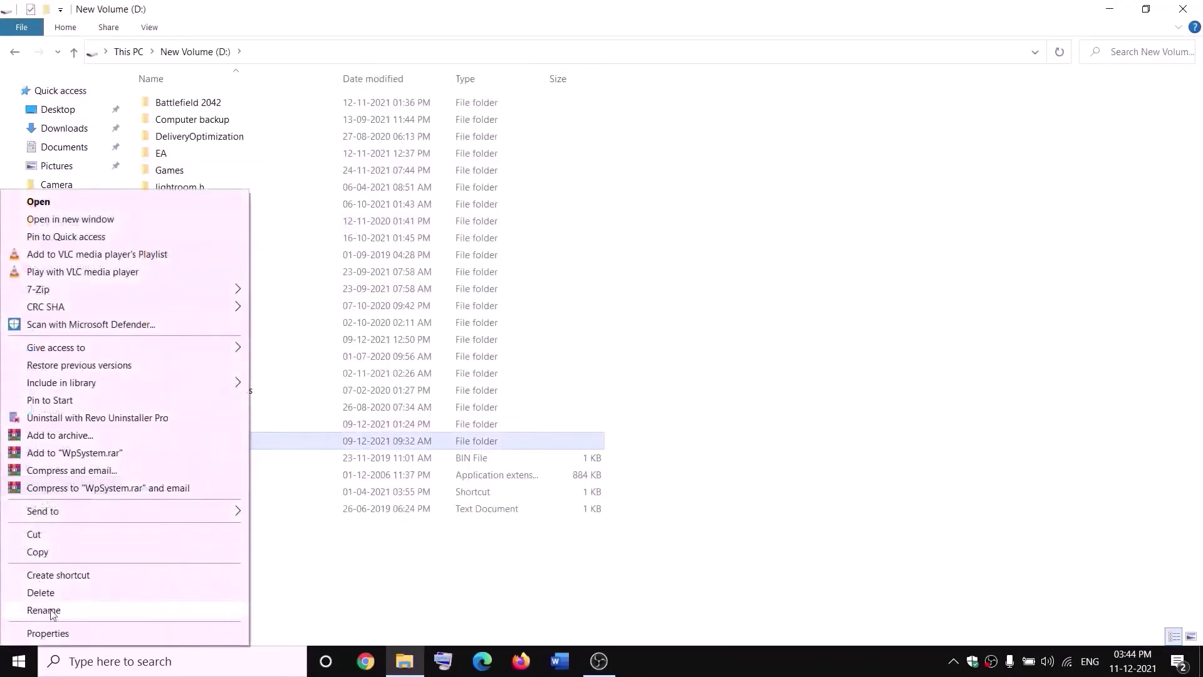
left_click(379, 572)
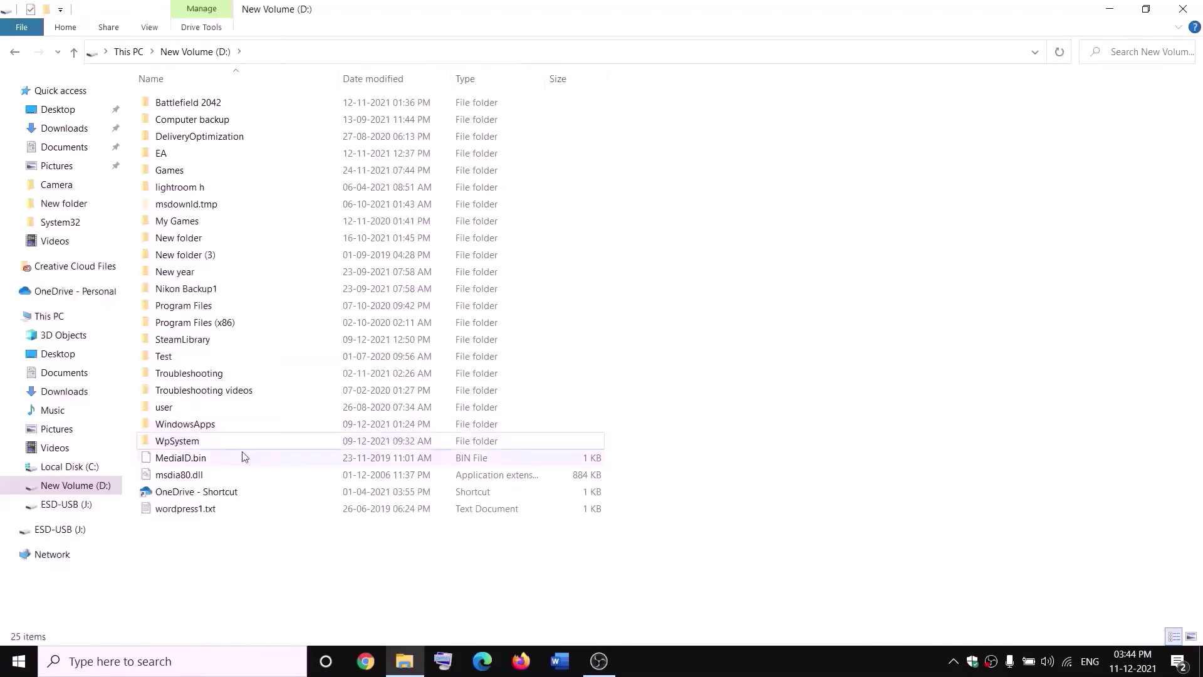
mouse_move(188, 443)
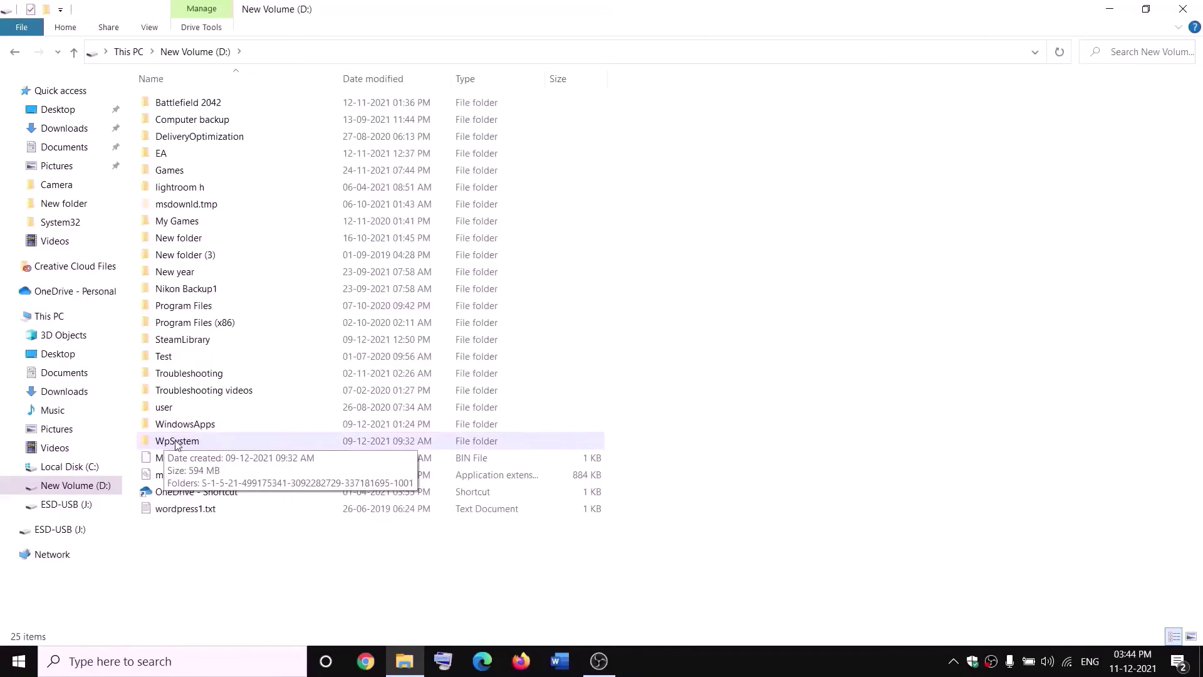
right_click(177, 445)
left_click(62, 631)
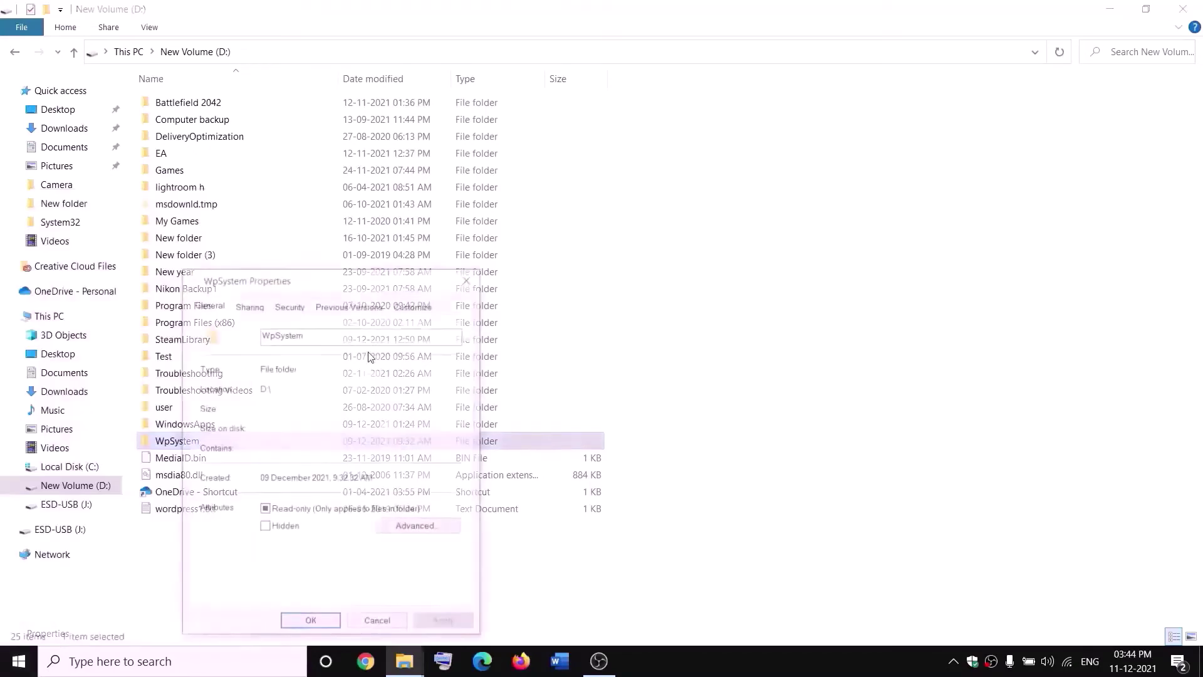
left_click_drag(355, 283, 512, 175)
left_click(446, 201)
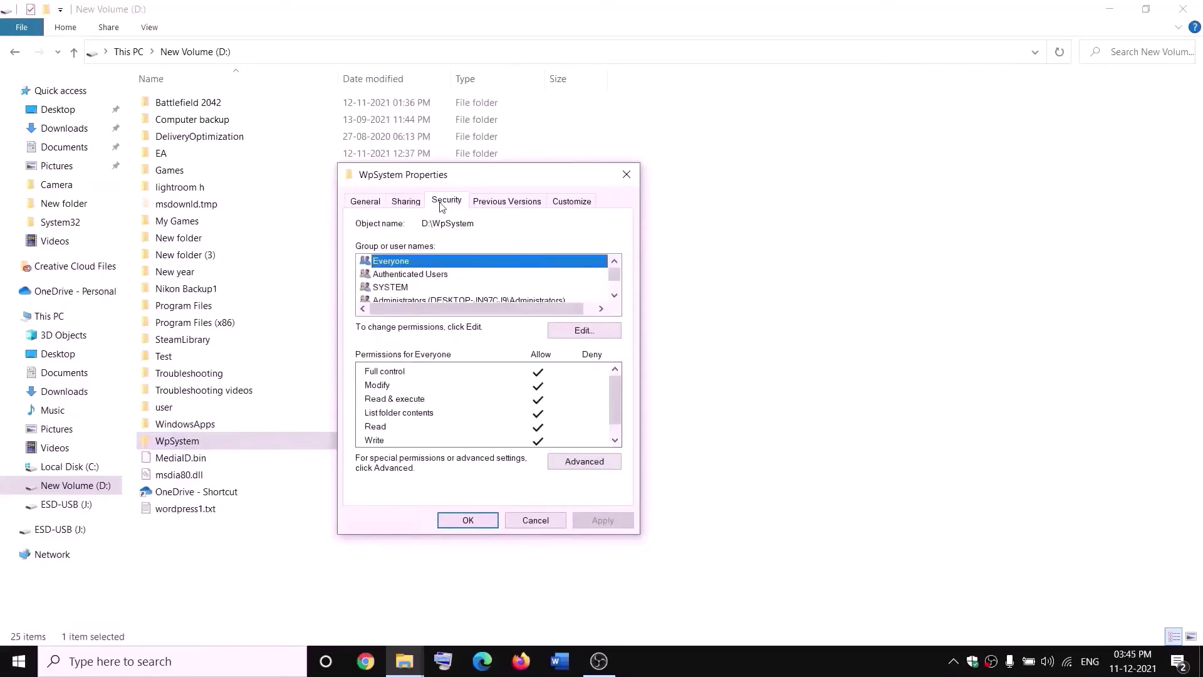
left_click(584, 461)
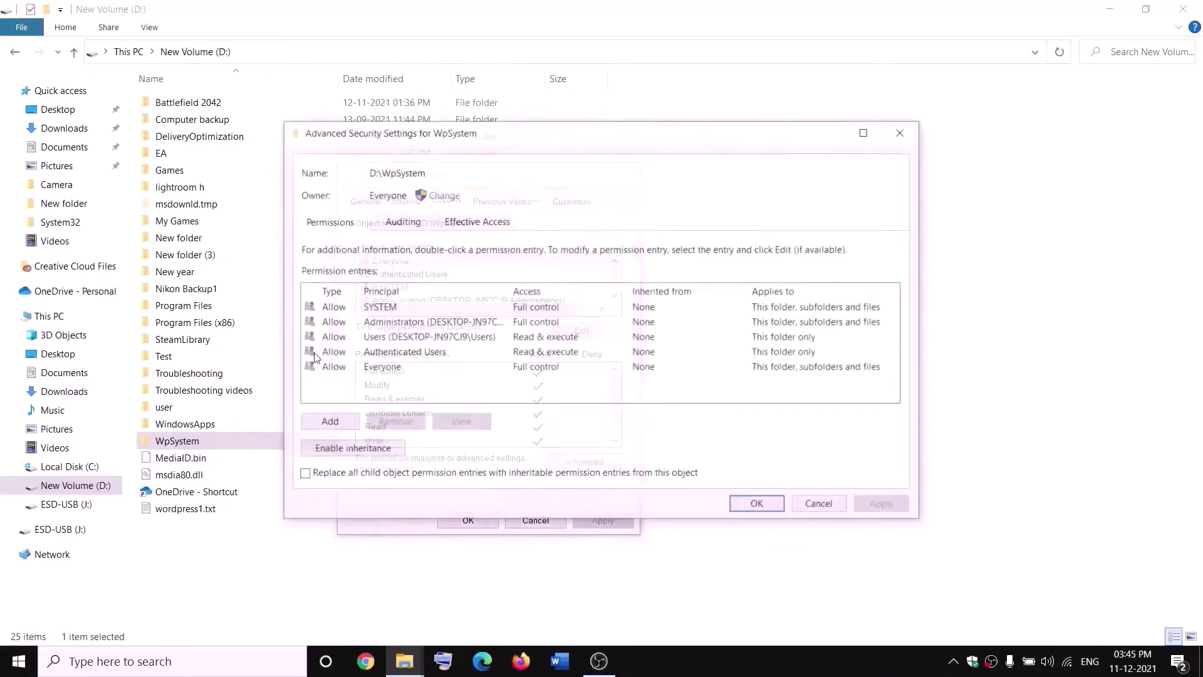
- Change WpSystem's owner to Everyone, apply it, and close the properties windows
left_click(445, 196)
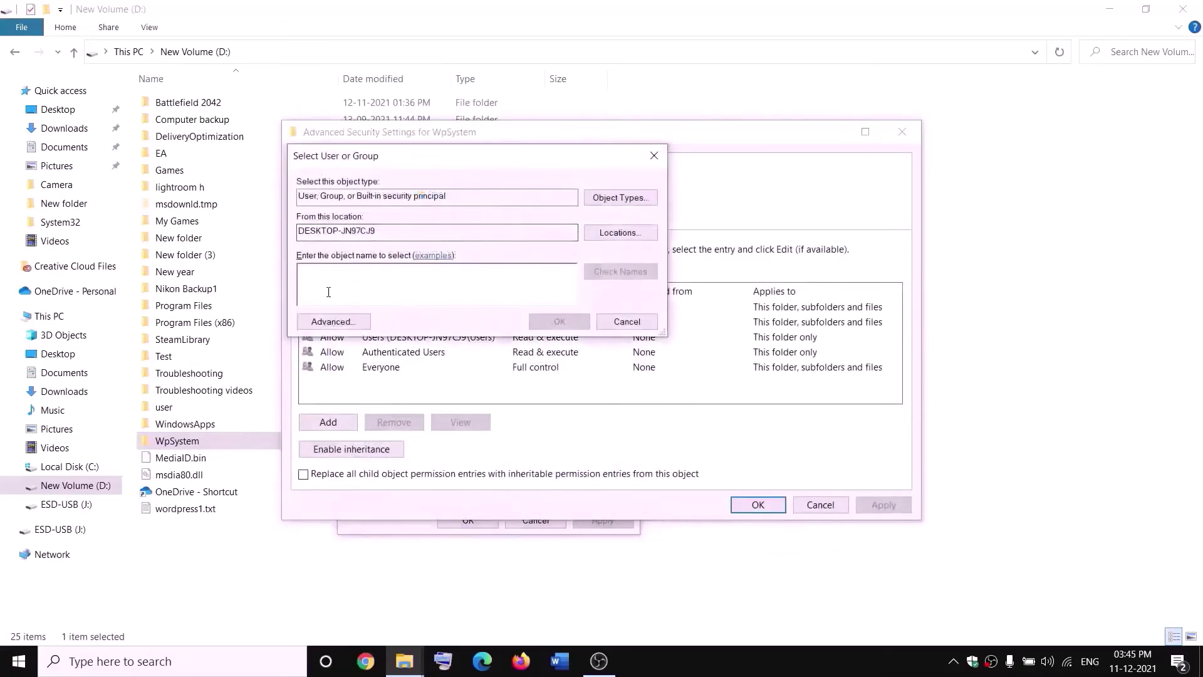
type("w")
key("BackSpace")
type("everyone")
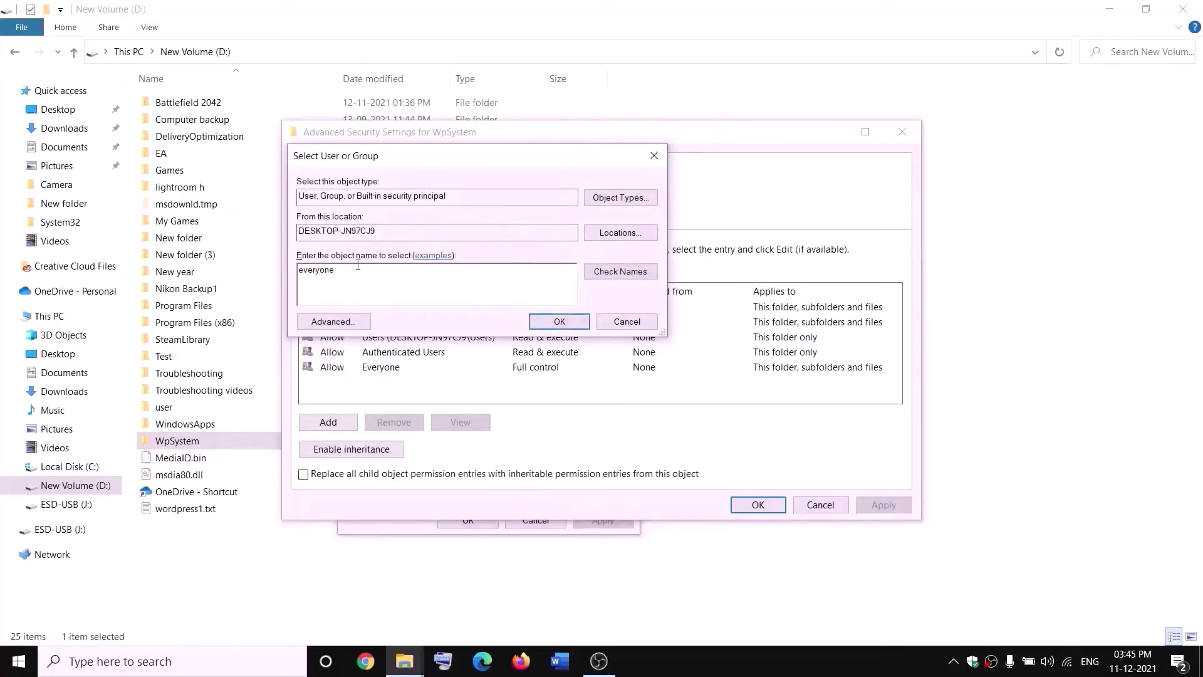
left_click_drag(358, 265, 296, 269)
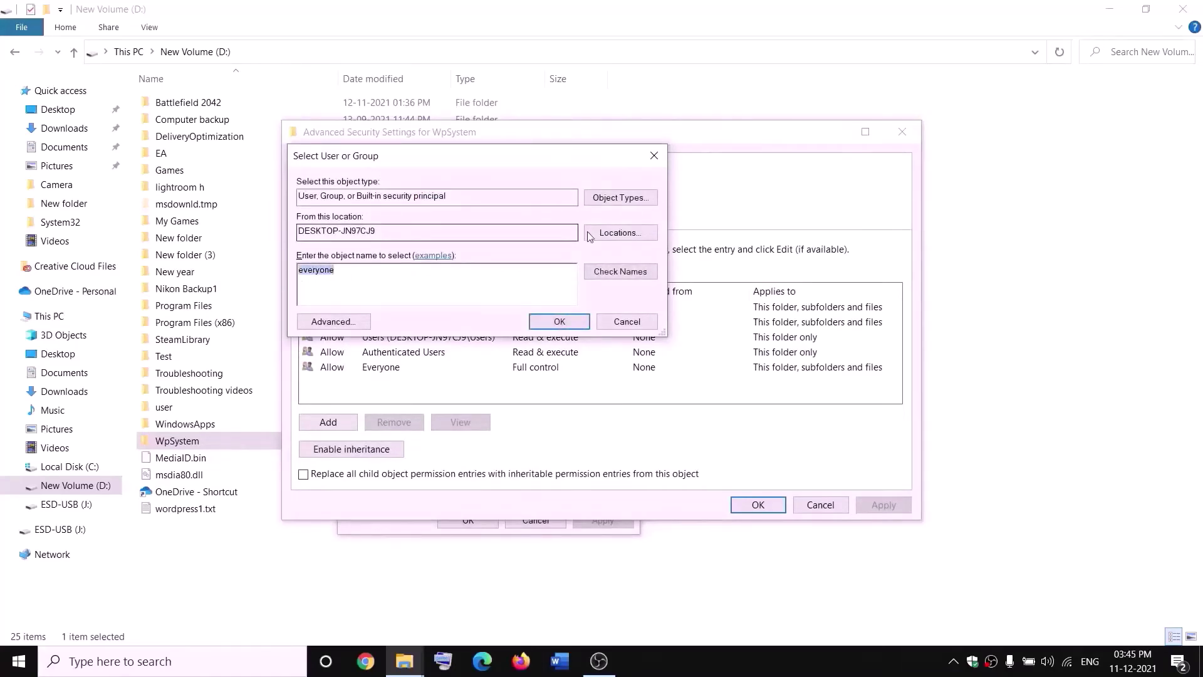
left_click(620, 271)
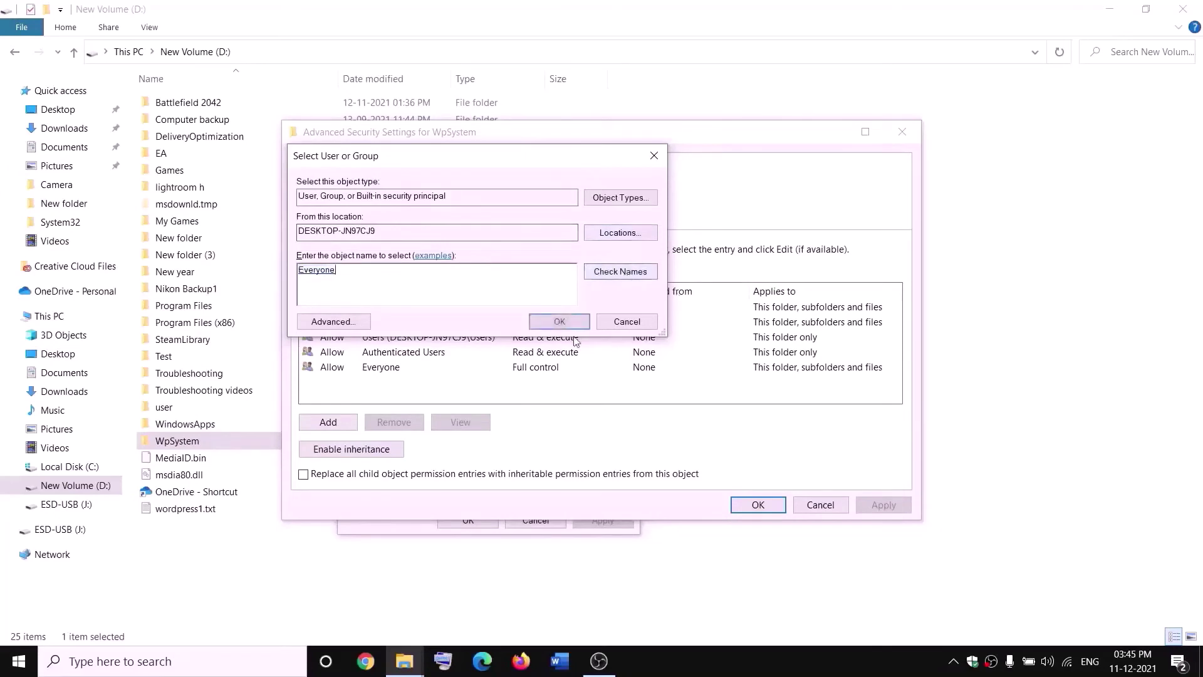
left_click(561, 322)
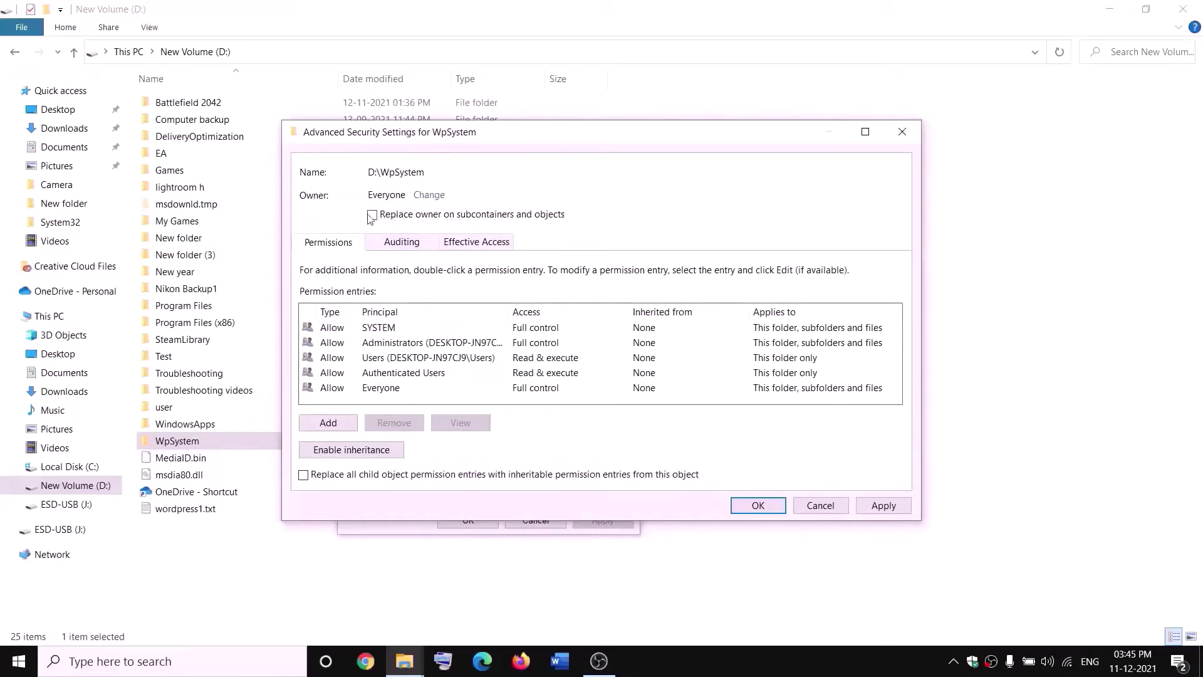
left_click(880, 505)
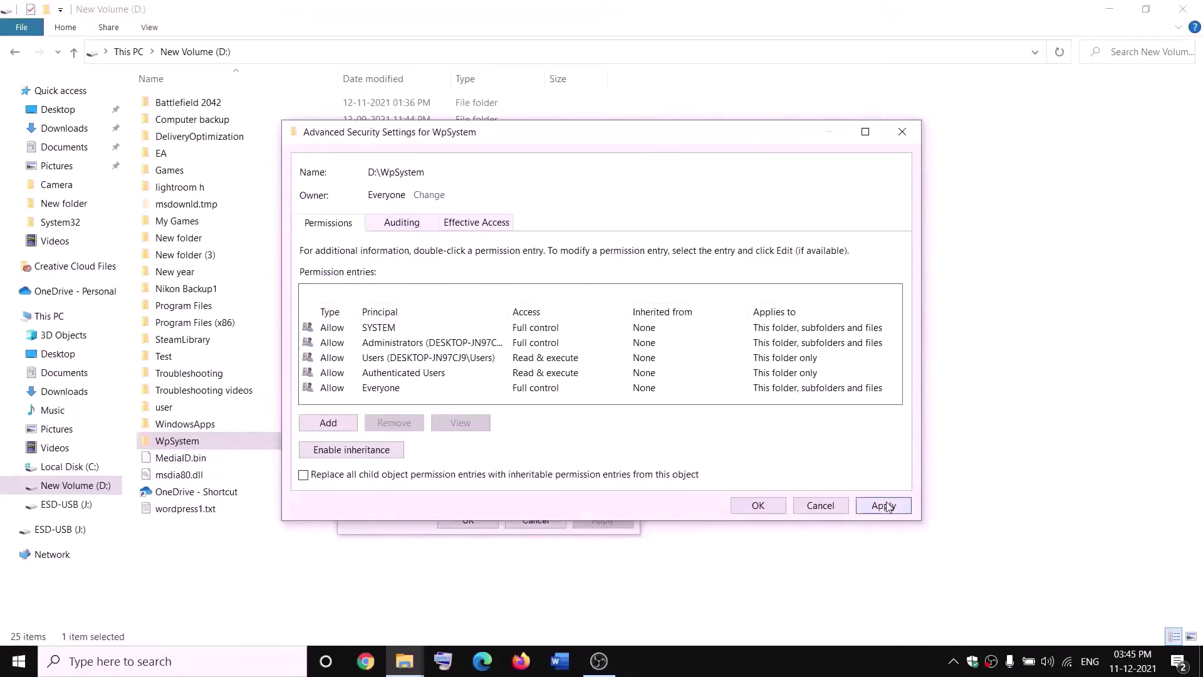
left_click(757, 511)
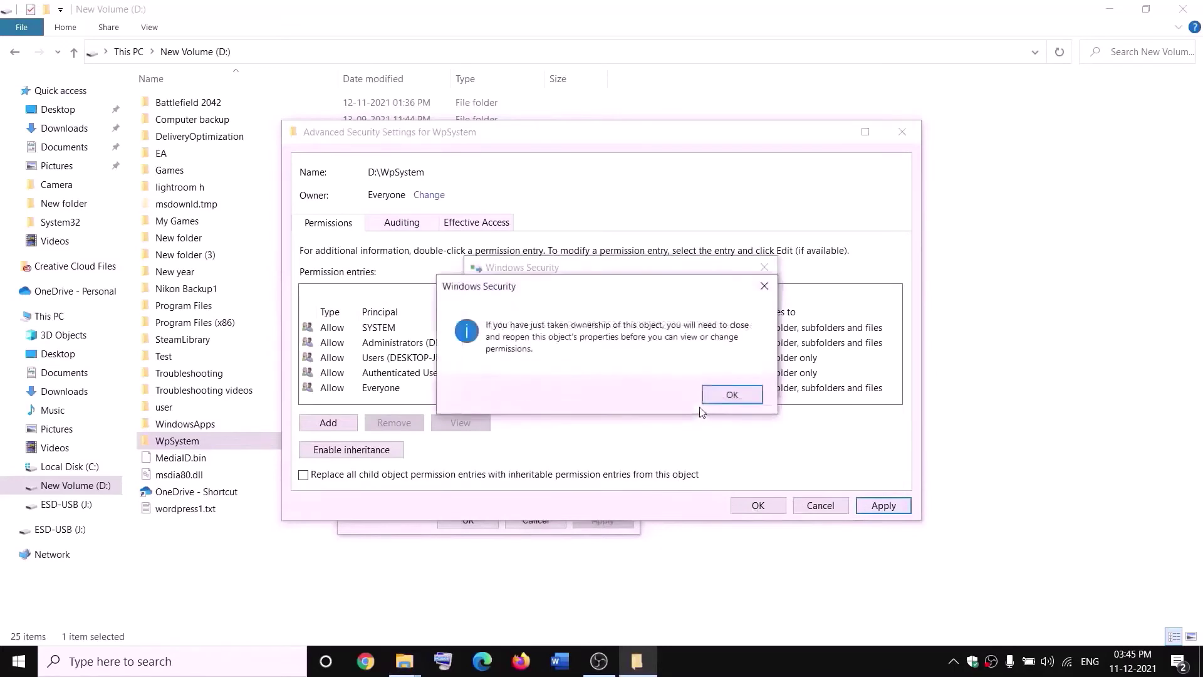
left_click(731, 395)
left_click(468, 520)
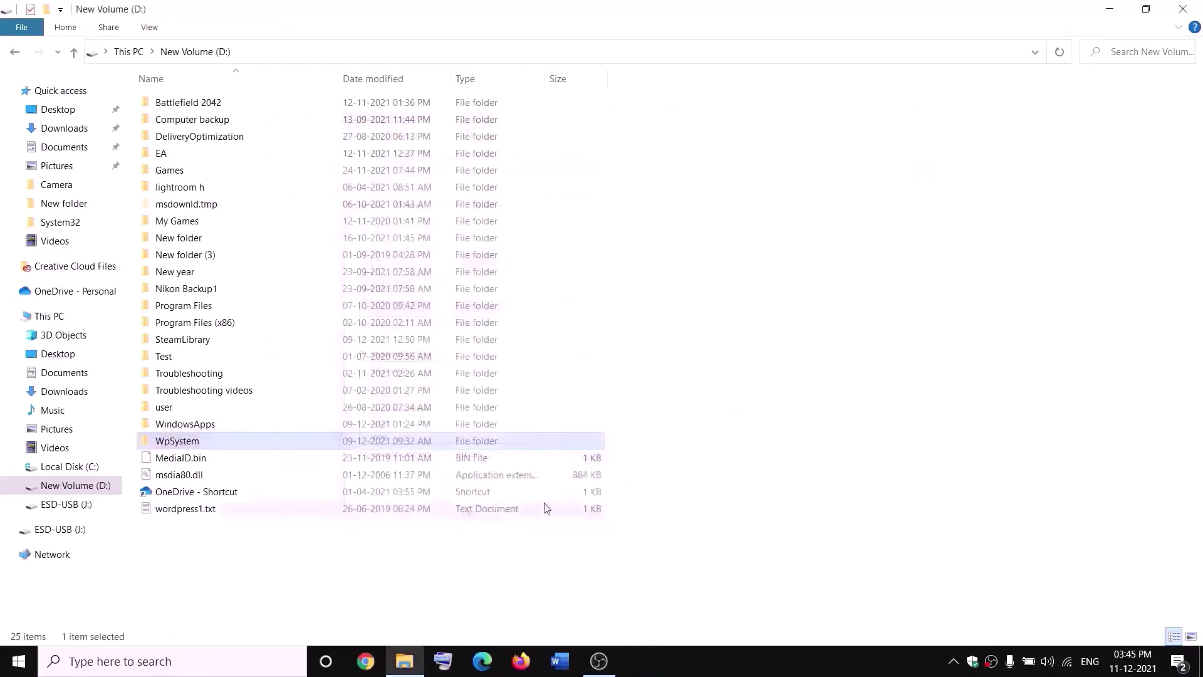
- Reopen the advanced security settings for the WpSystem folder
right_click(180, 446)
left_click(47, 633)
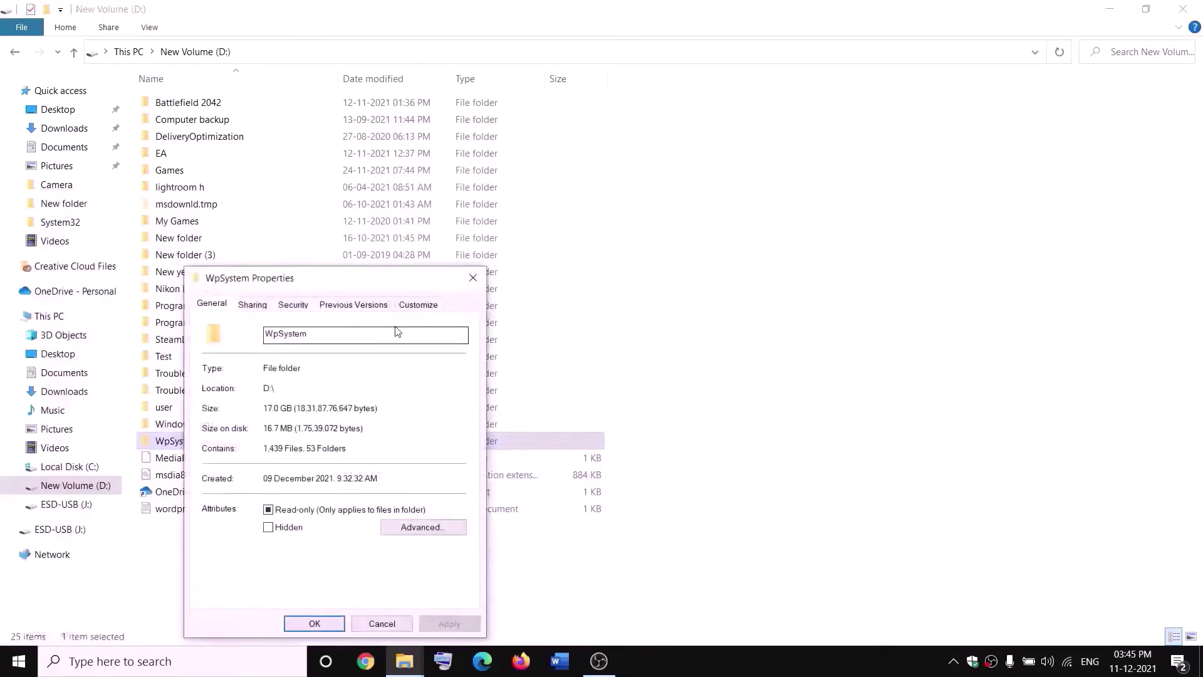
left_click_drag(322, 276, 397, 198)
left_click(442, 228)
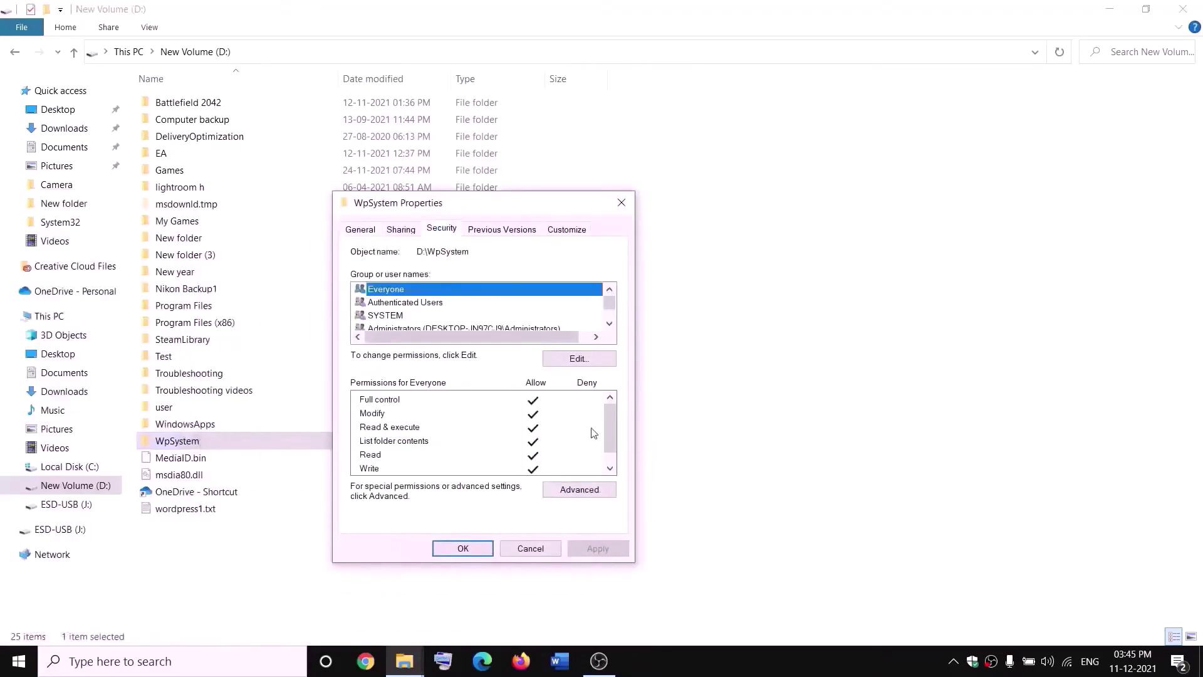
left_click(580, 489)
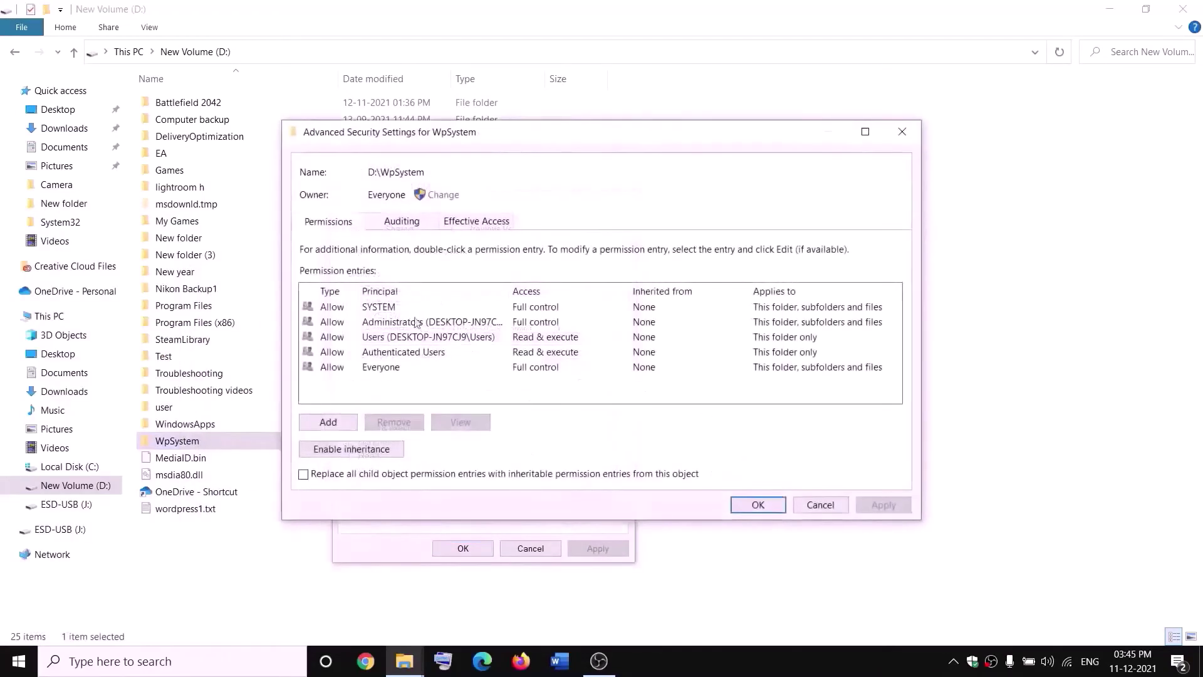
- Add an Everyone permission entry with Full control, apply it, and close the dialogs
left_click(328, 423)
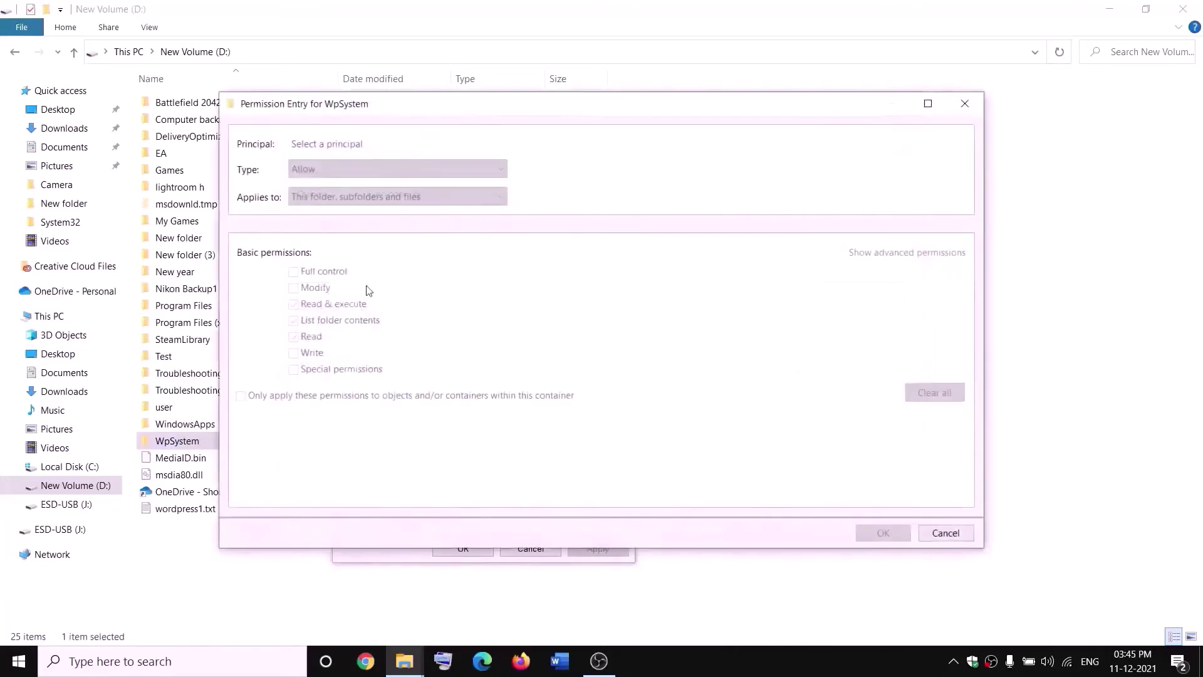
left_click(332, 146)
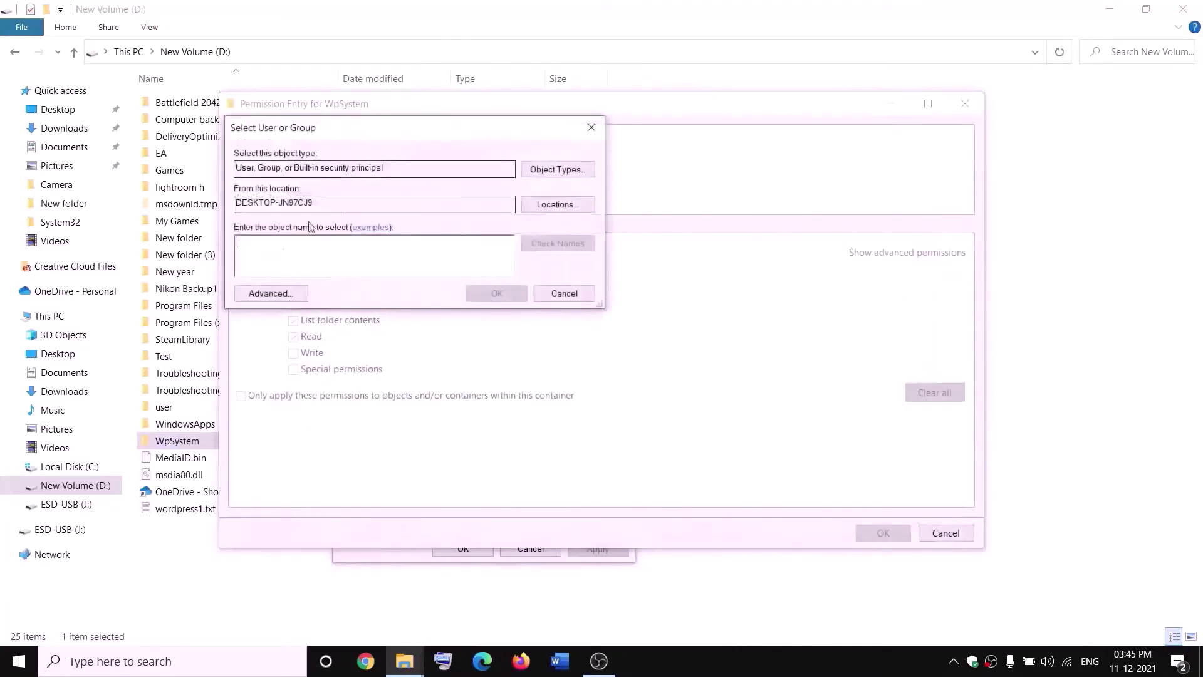
type("everyone")
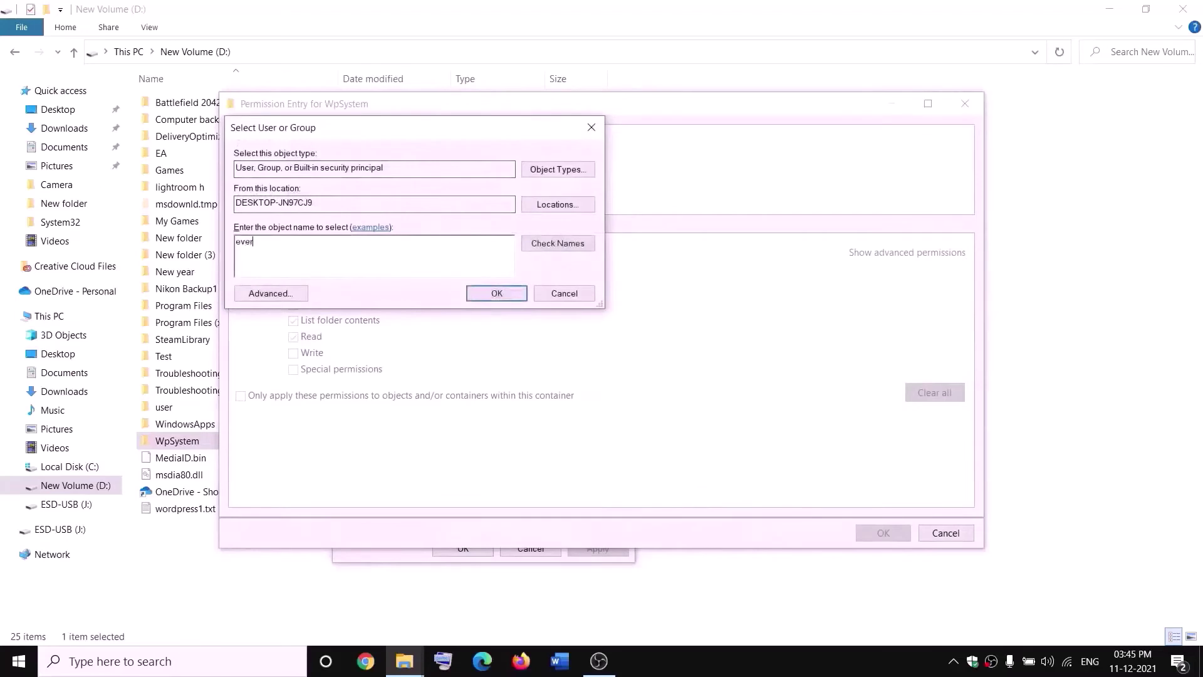
left_click(531, 247)
left_click(498, 293)
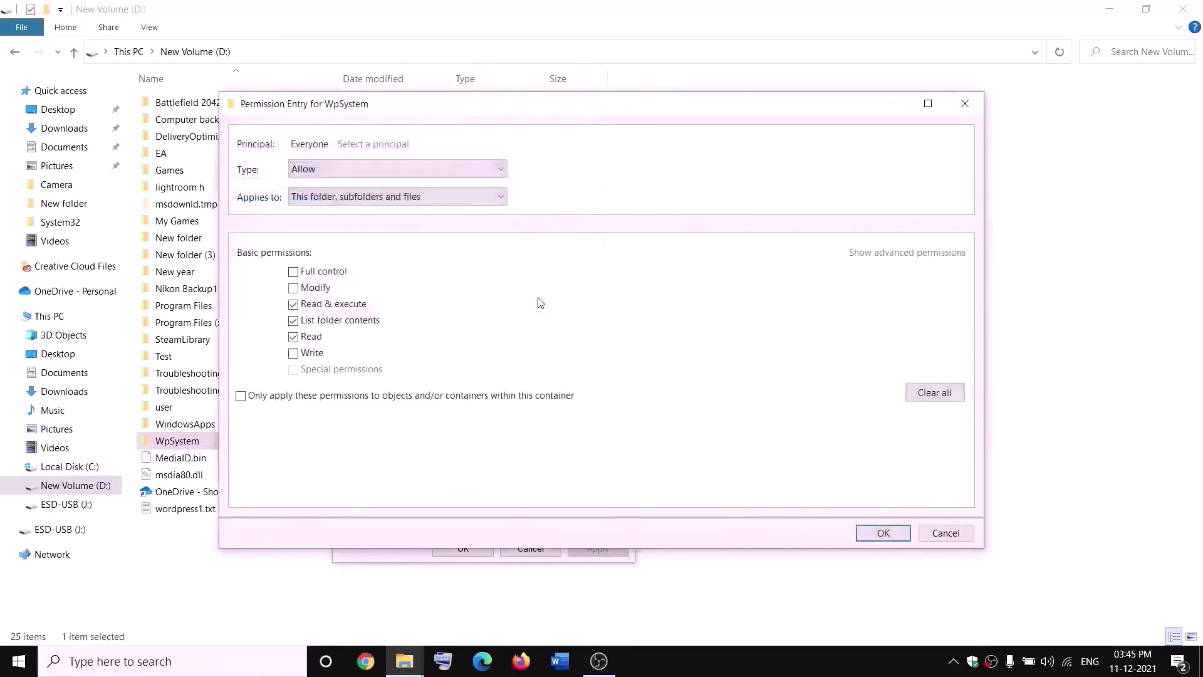
left_click(294, 273)
left_click(883, 533)
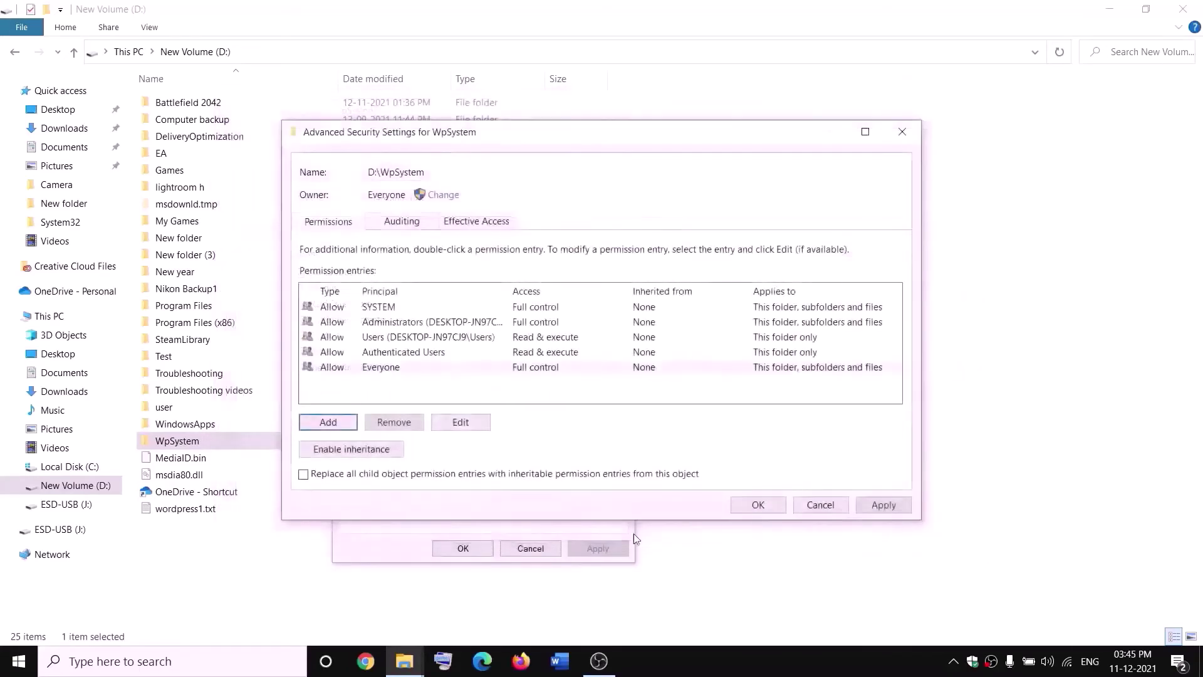
left_click(882, 505)
left_click(755, 505)
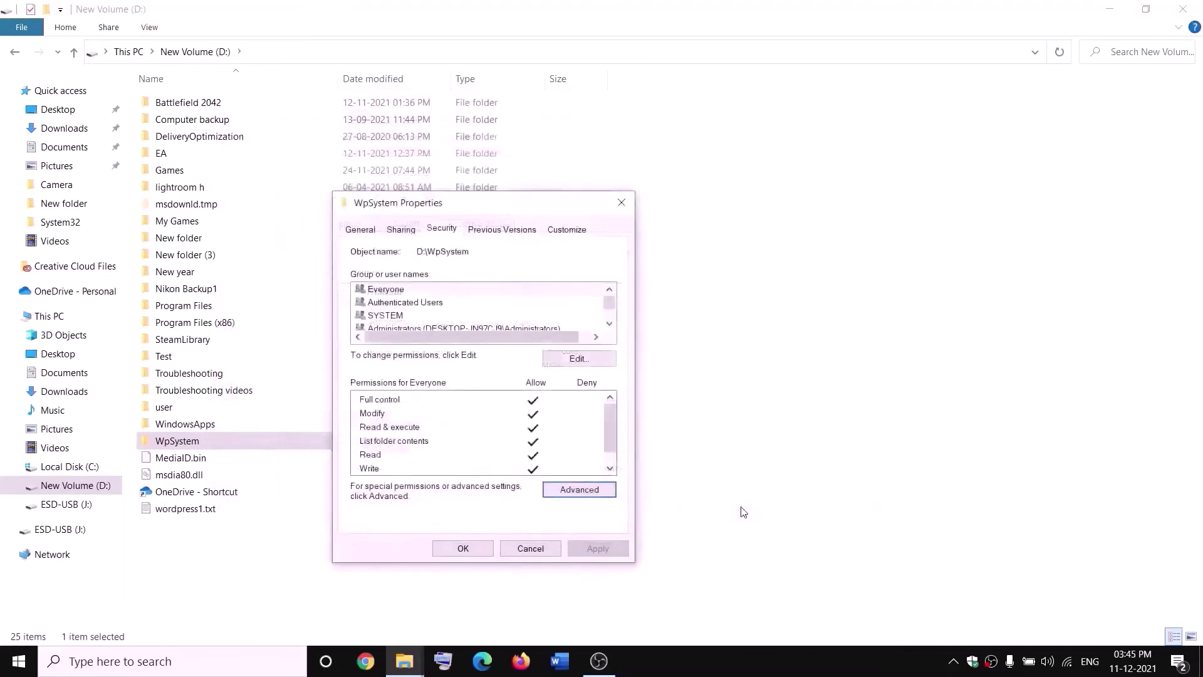
left_click(463, 548)
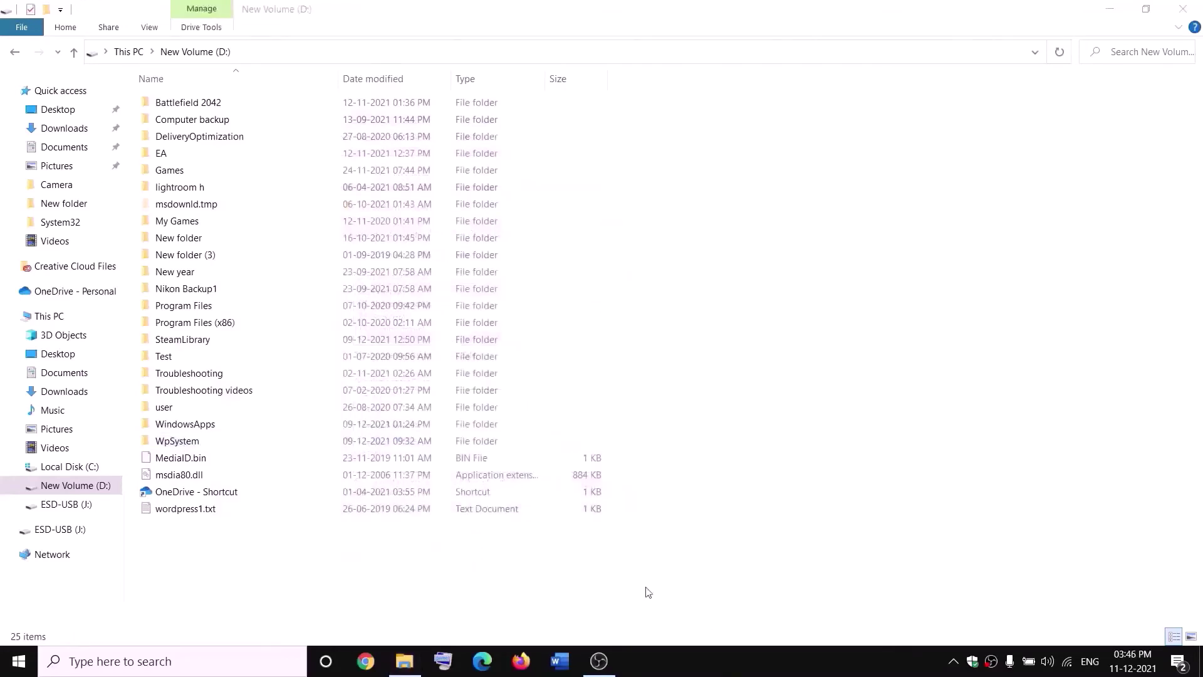
- Append .old to the WpSystem folder on New Volume (D:), renaming it WpSystem.old
right_click(175, 445)
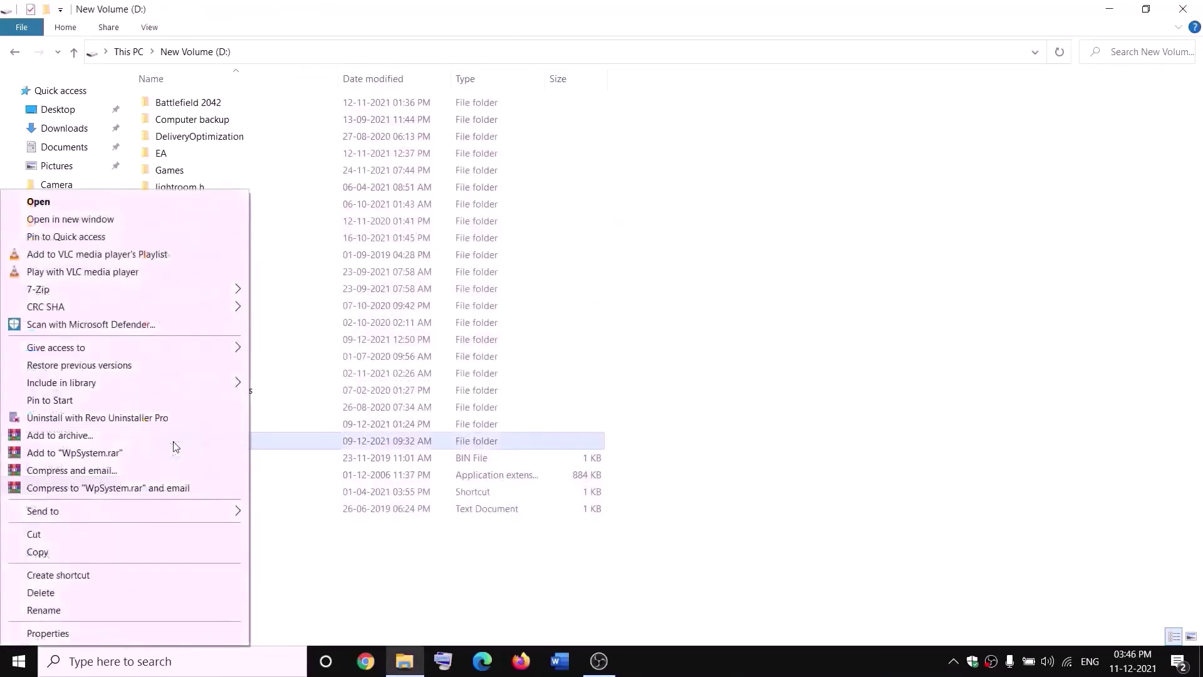
left_click(46, 613)
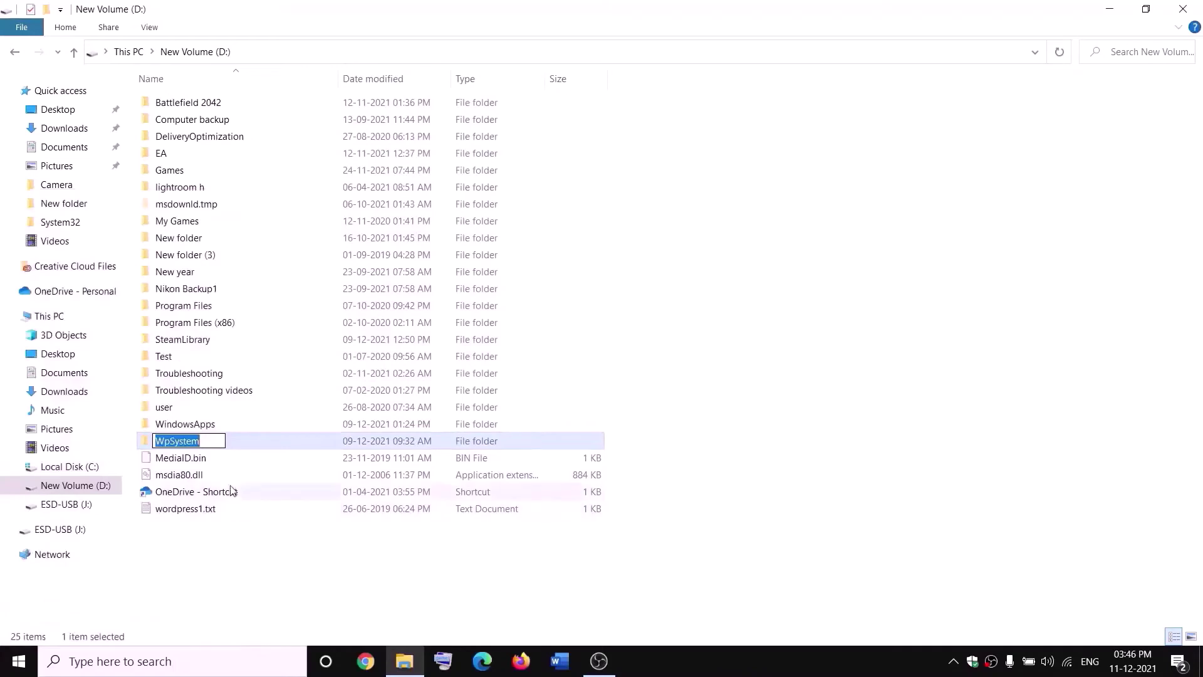
key("End")
type(".old")
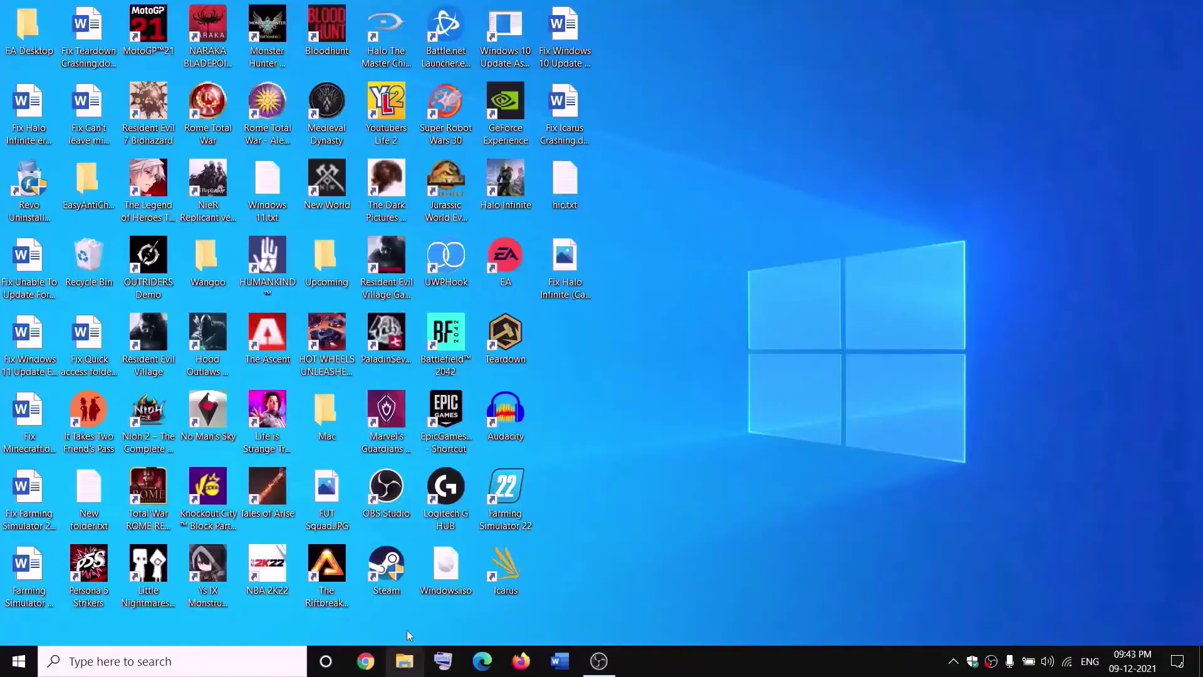
left_click(405, 661)
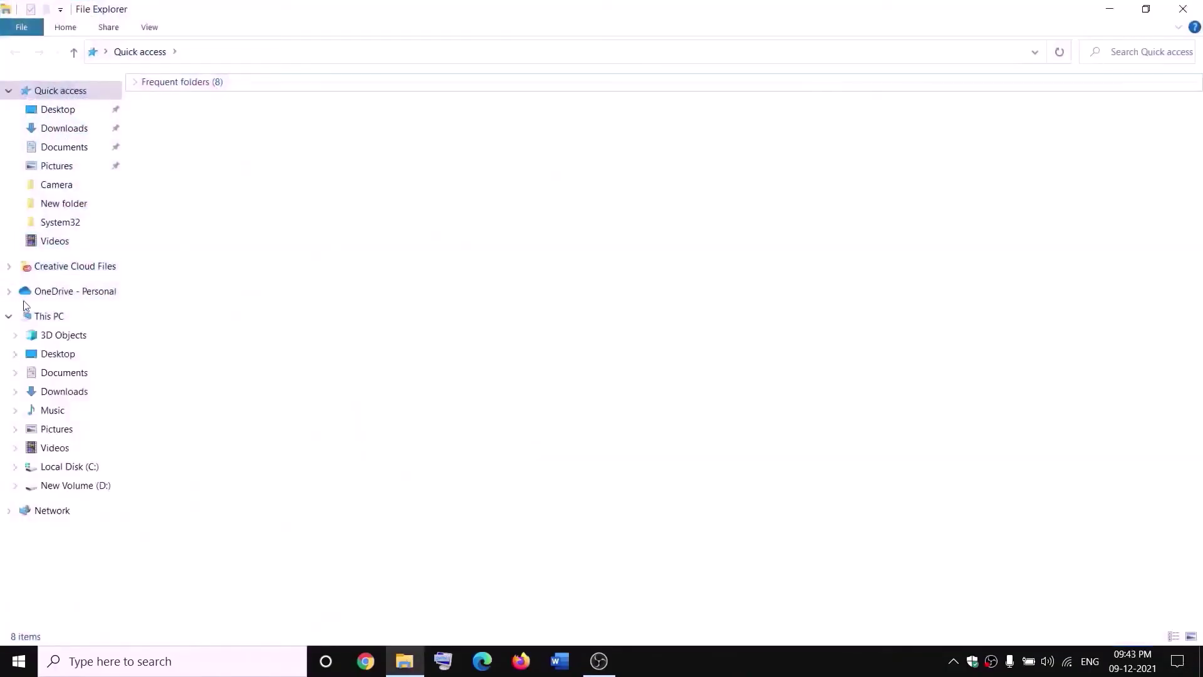
- Open the advanced security settings of the WindowsApps folder on New Volume (D:)
left_click(28, 315)
double_click(431, 227)
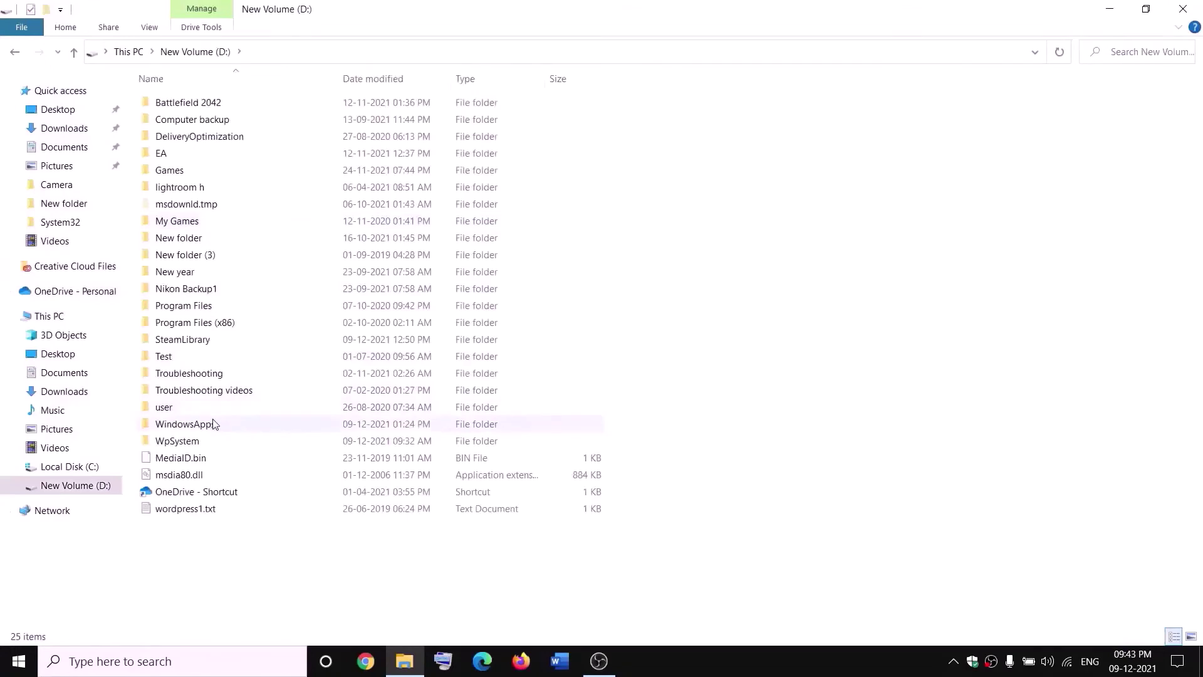
left_click(214, 425)
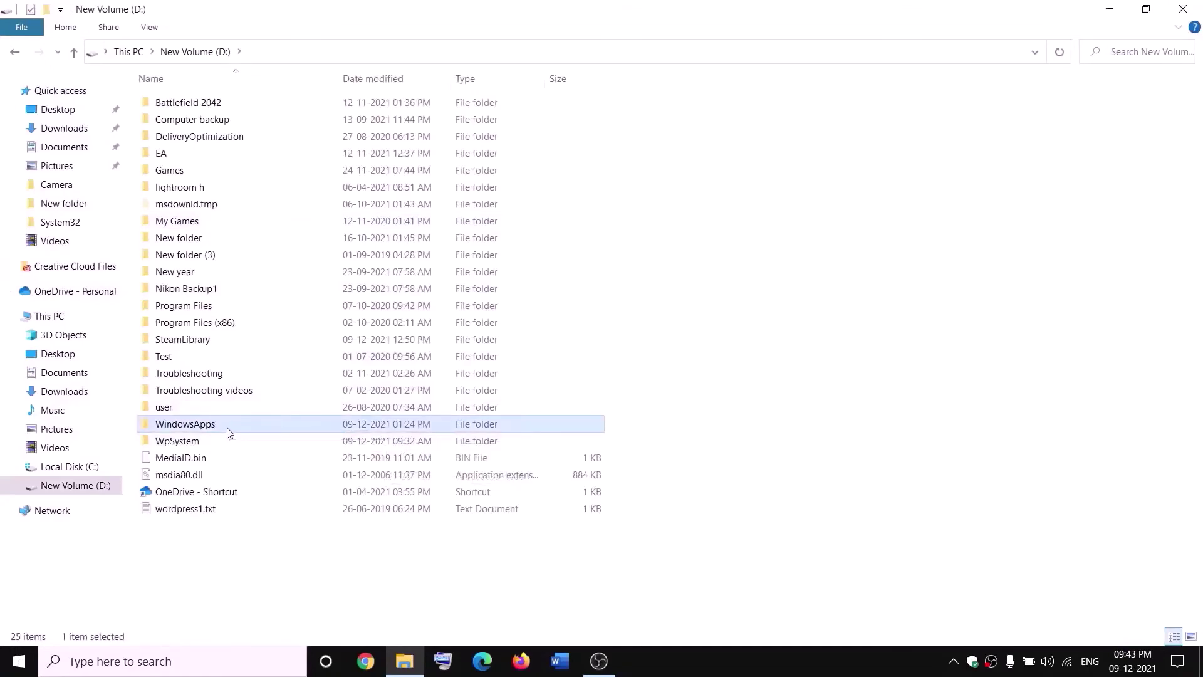
right_click(228, 431)
left_click(59, 638)
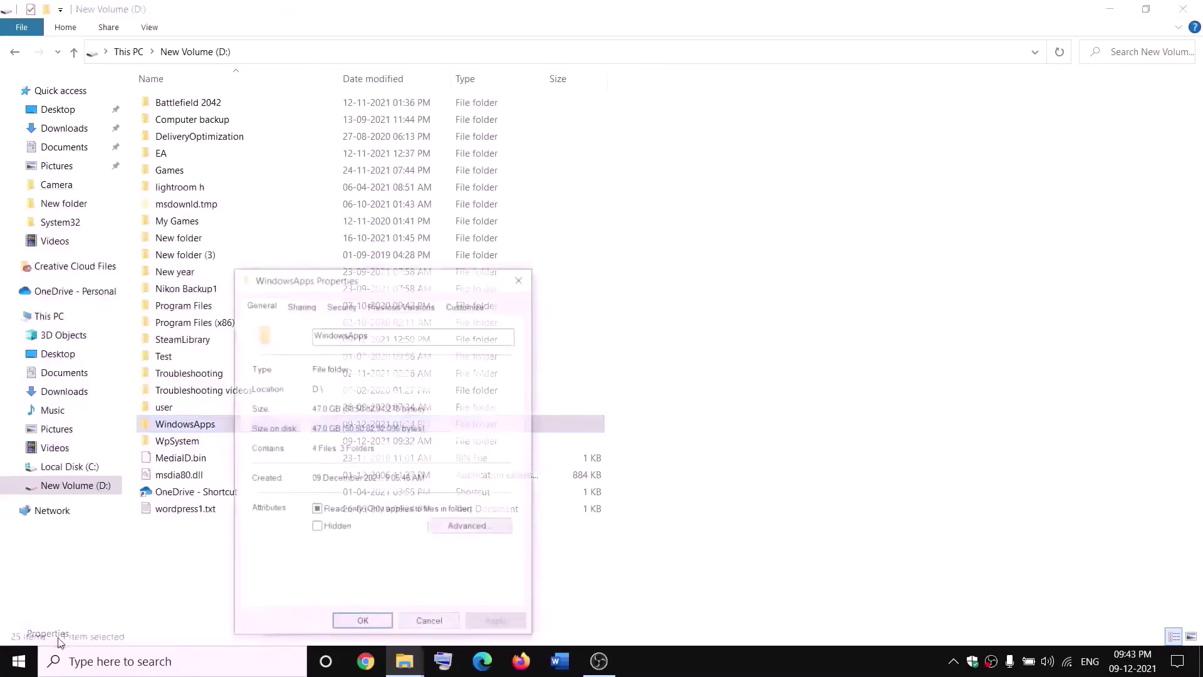
left_click(341, 305)
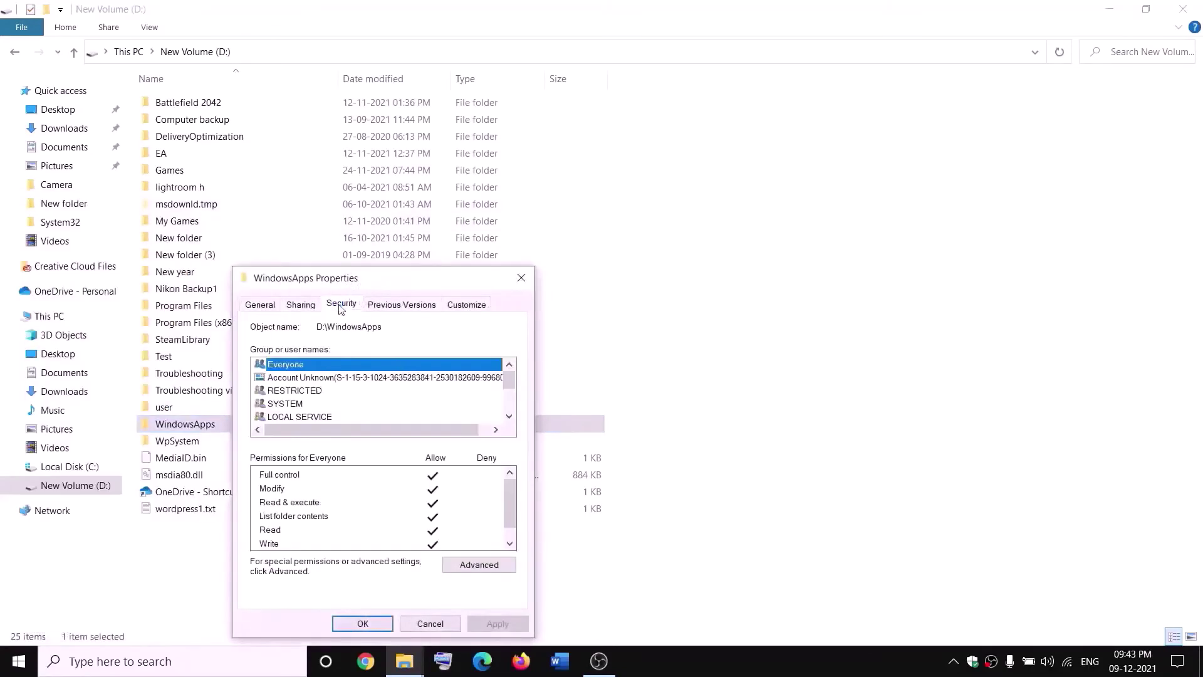
left_click(478, 565)
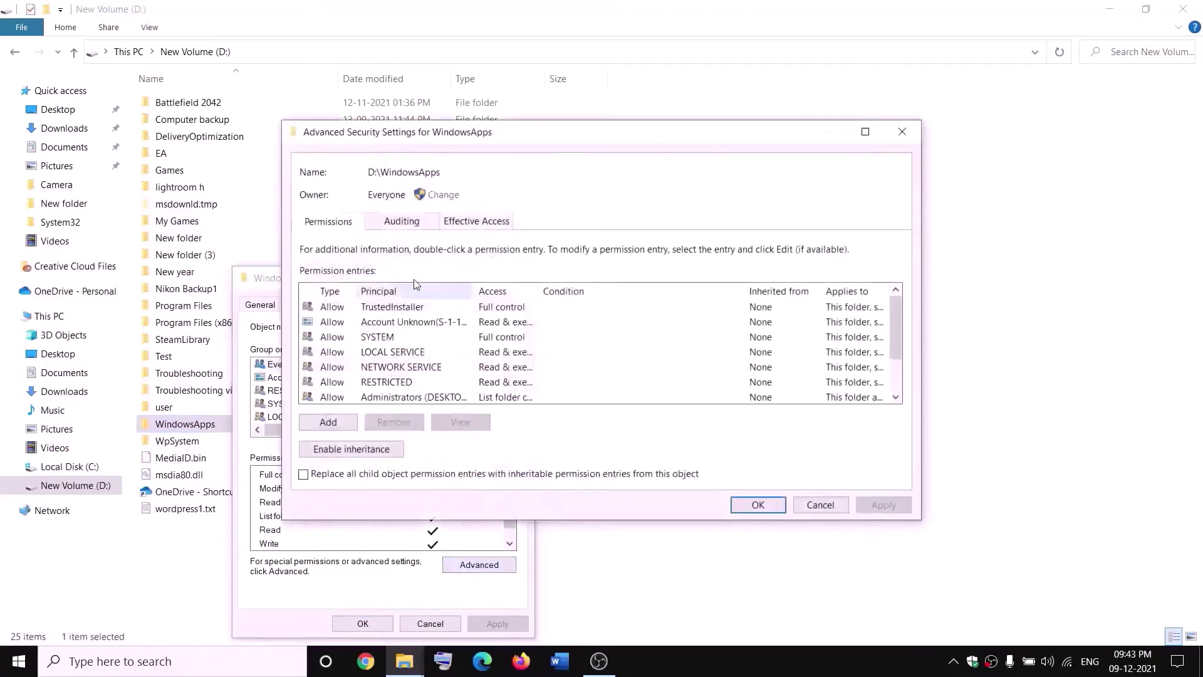
- Make Everyone the owner, replacing the owner on all subcontainers and objects, and apply
left_click(445, 196)
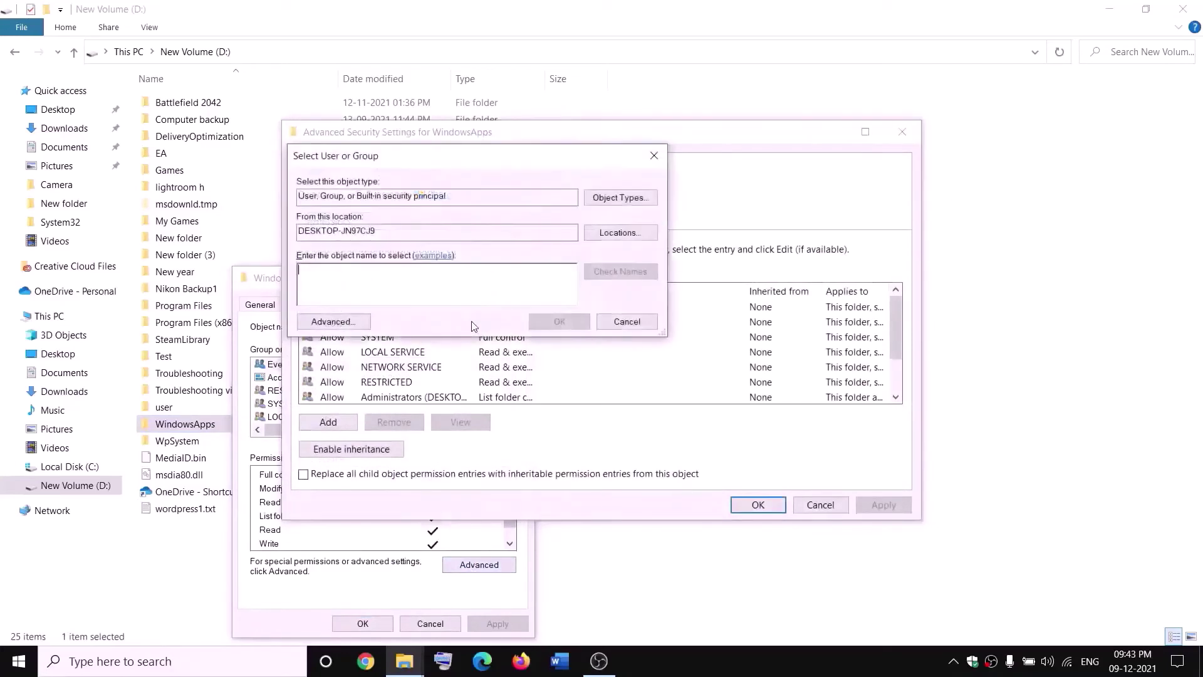
type("every")
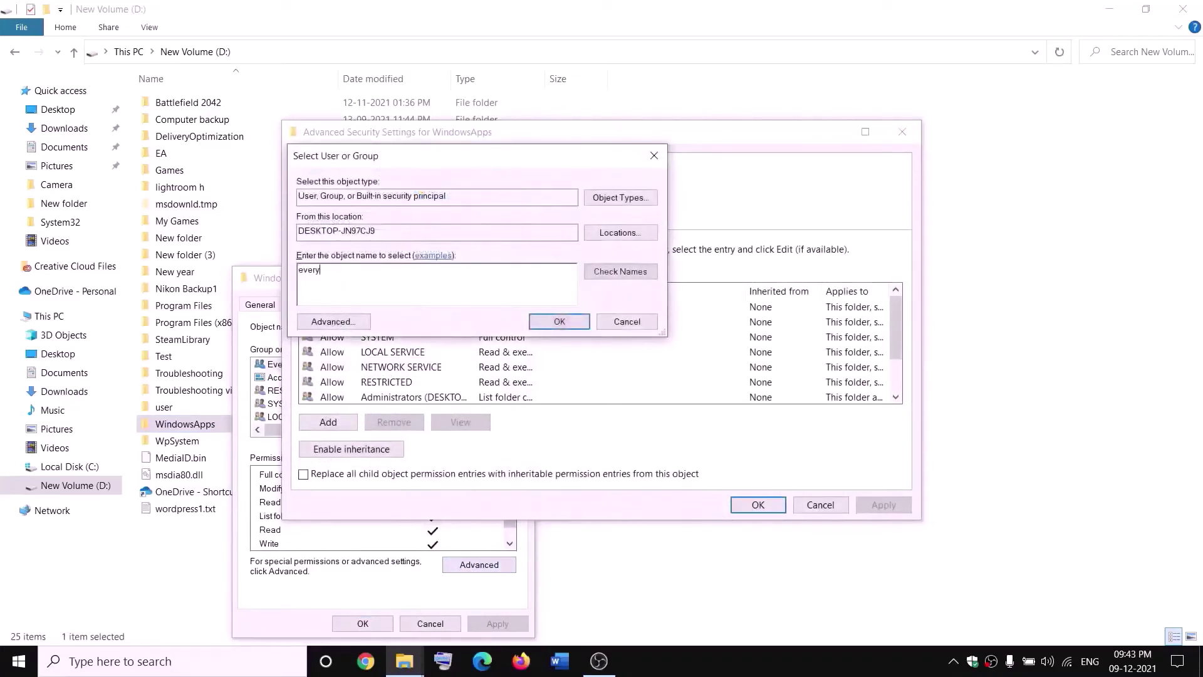
type("one")
left_click(633, 275)
left_click(559, 322)
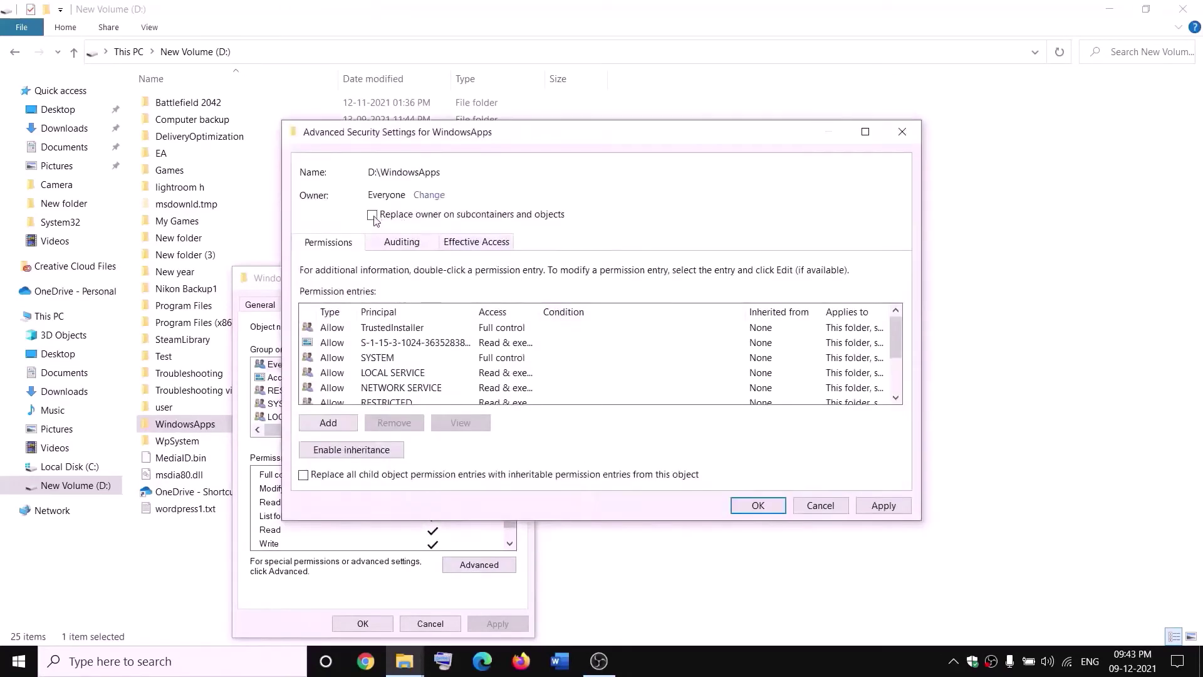
left_click(373, 216)
left_click(896, 511)
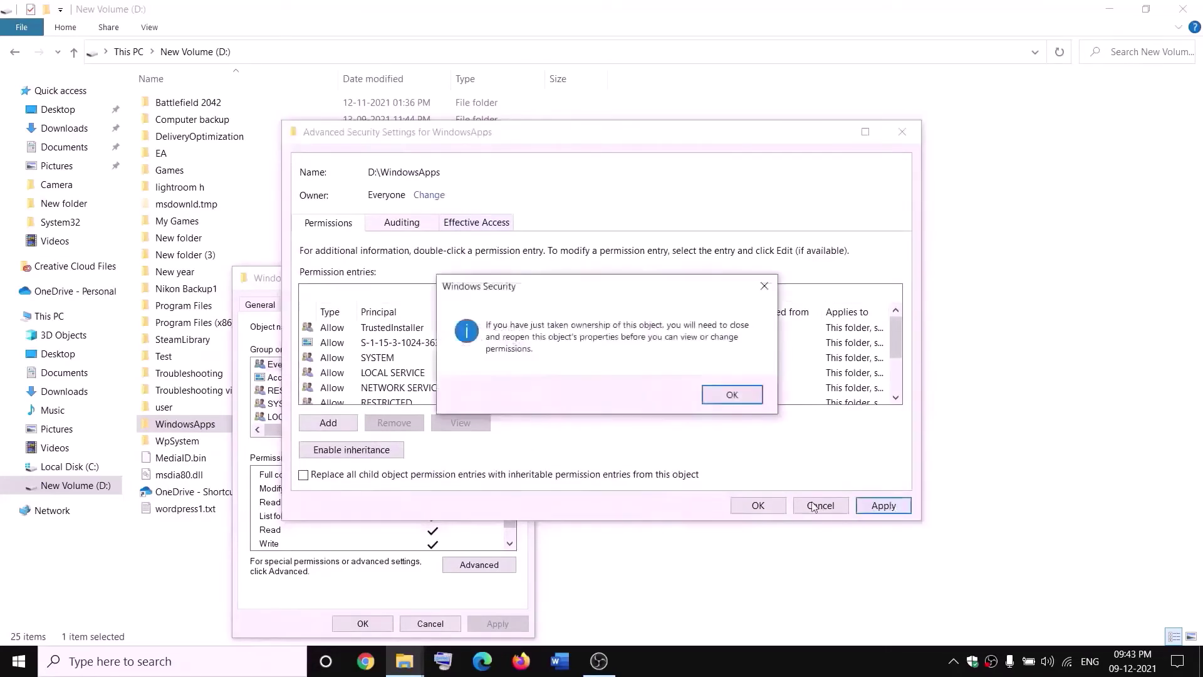
left_click(732, 396)
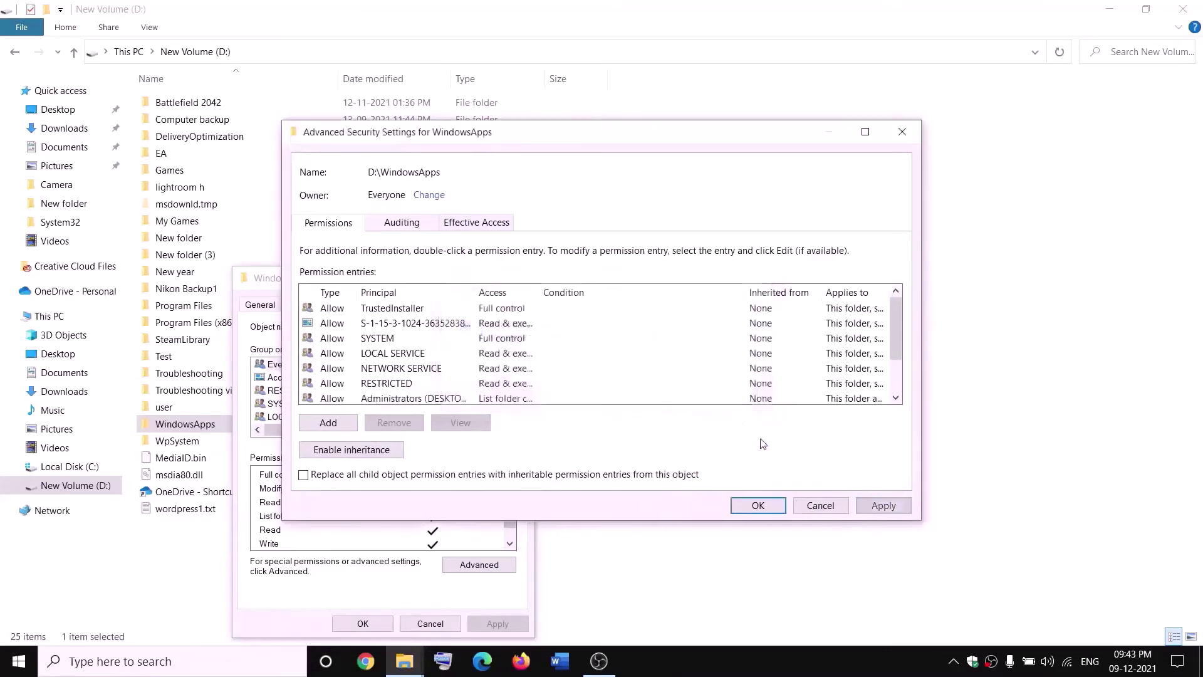
left_click(757, 505)
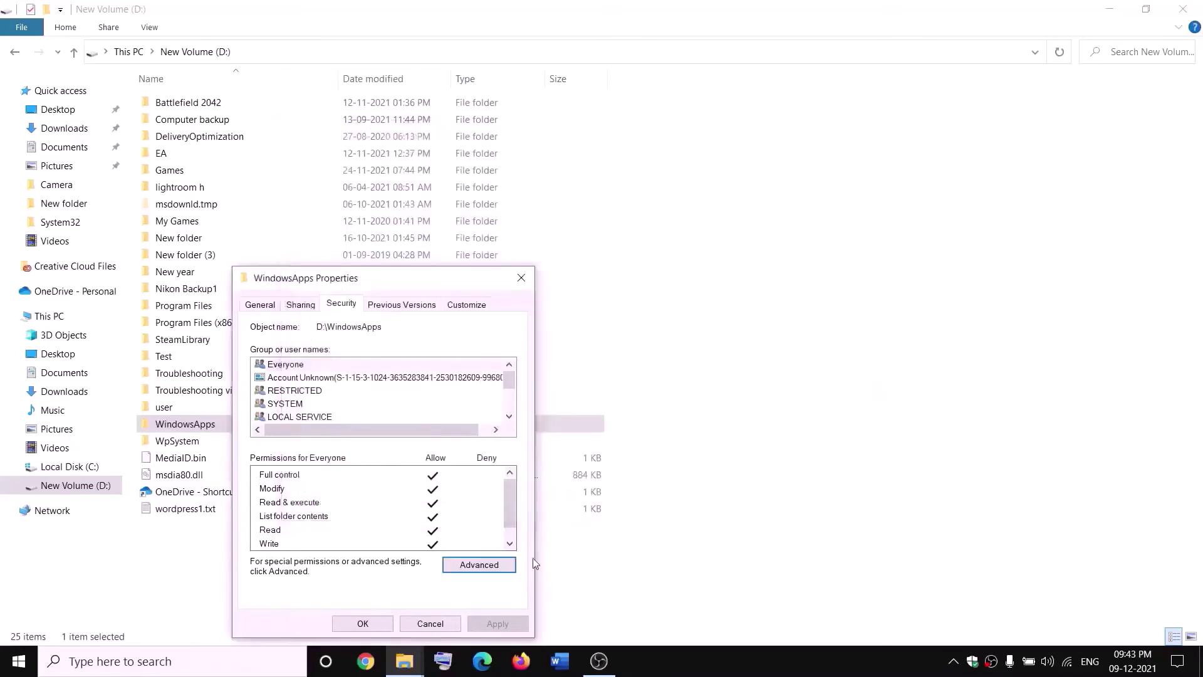
left_click(374, 624)
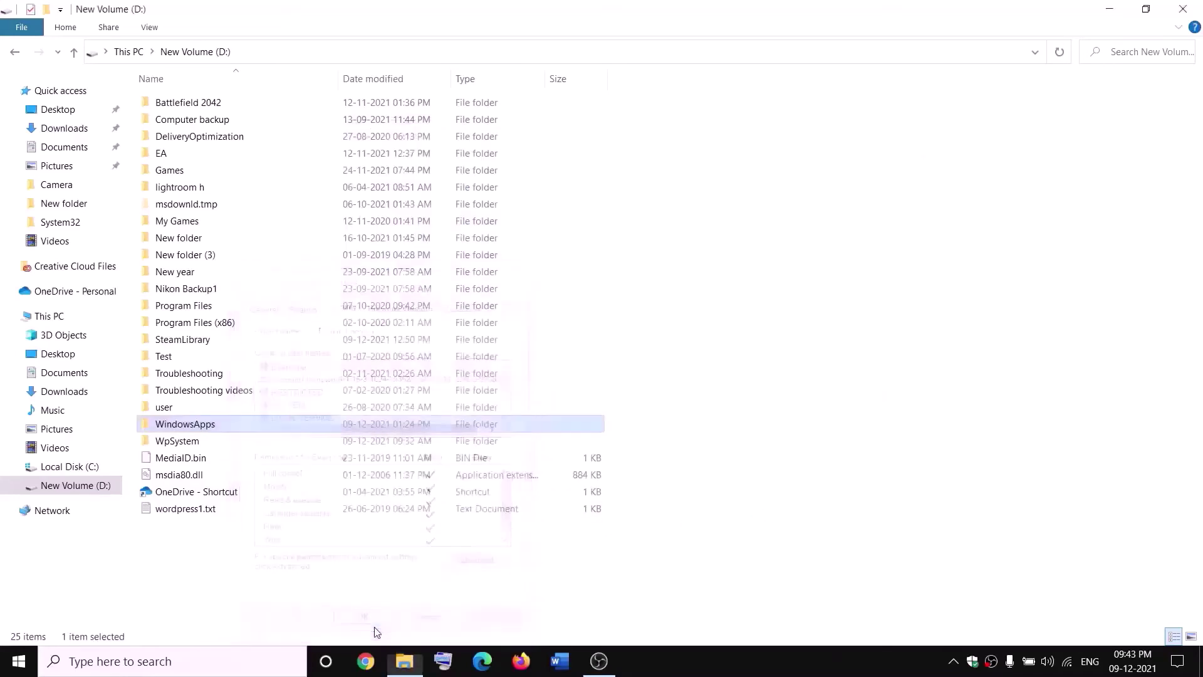
- Reopen the advanced security settings for the WindowsApps folder
right_click(228, 429)
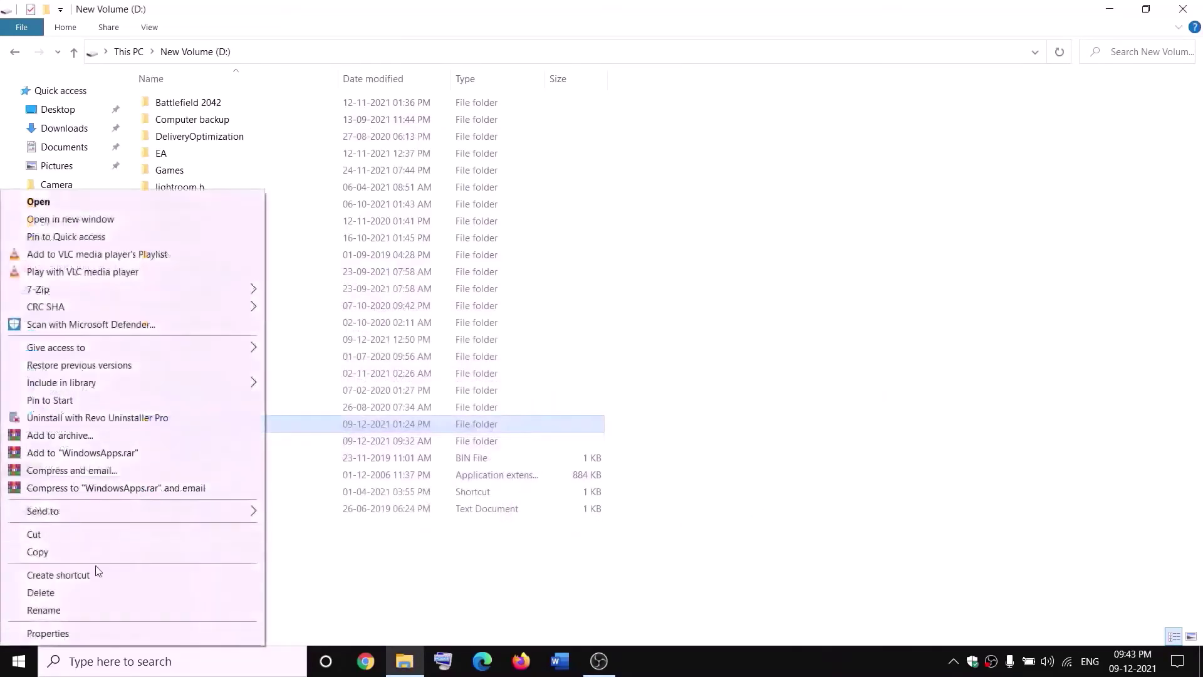
left_click(45, 634)
left_click(353, 305)
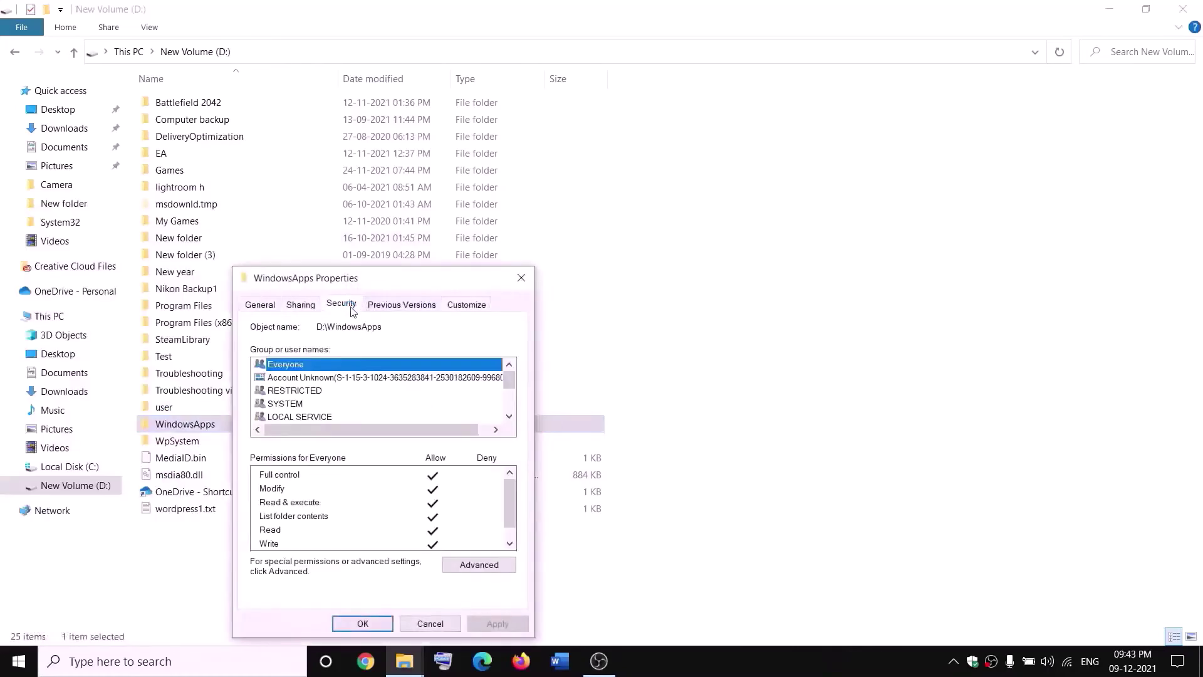
left_click(479, 564)
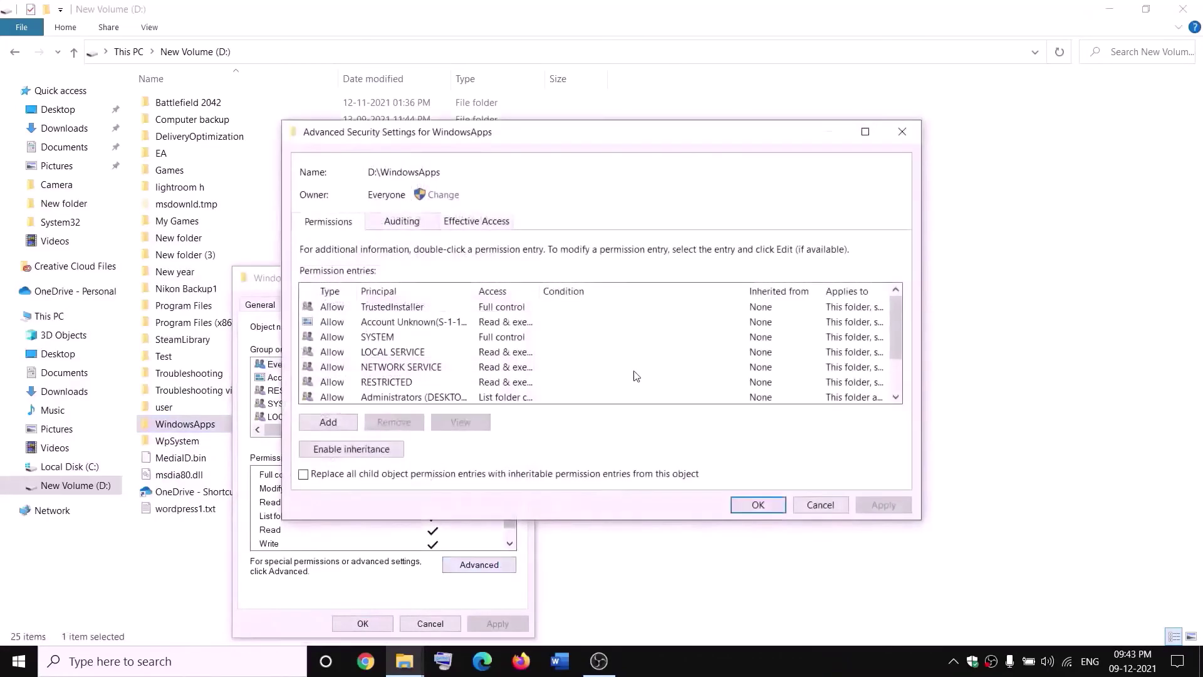
- Add a permission entry giving Everyone Full control, then apply and close the dialogs
left_click(327, 422)
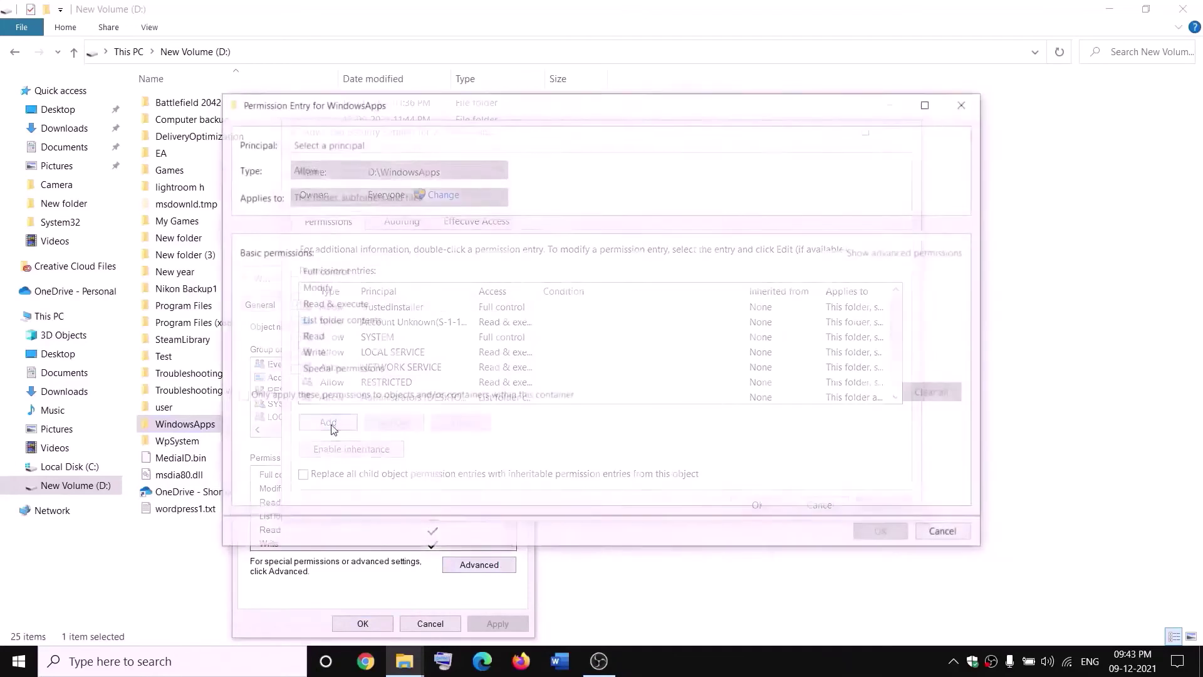
left_click(321, 145)
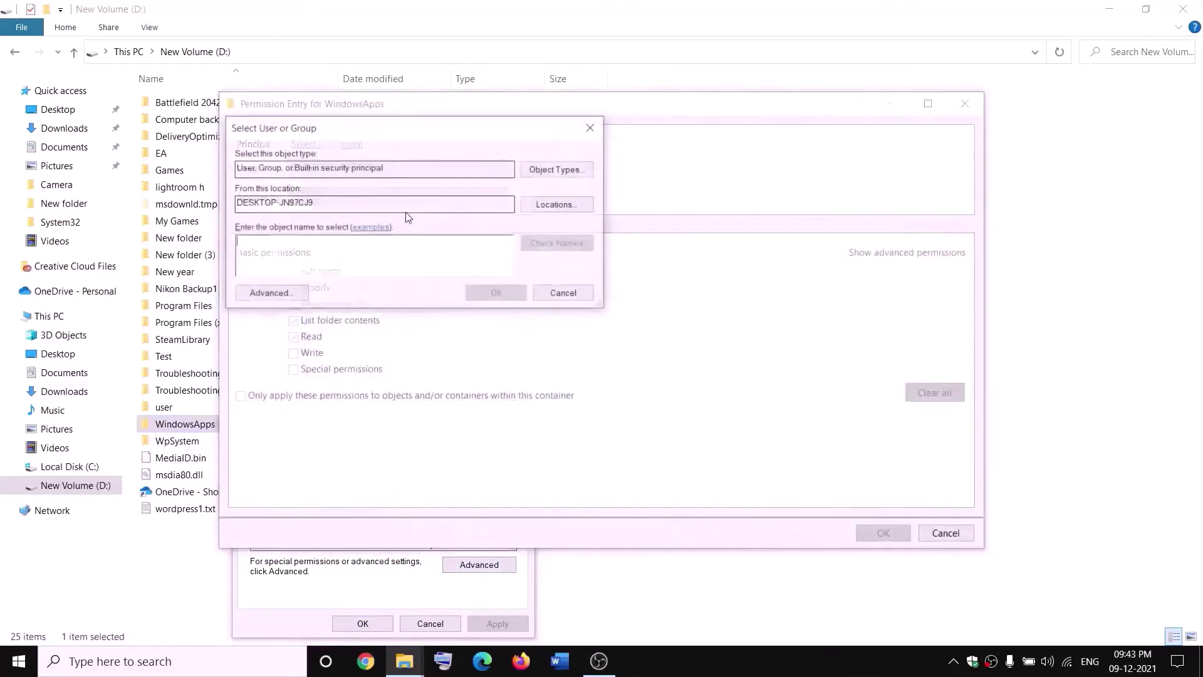
type("everyone")
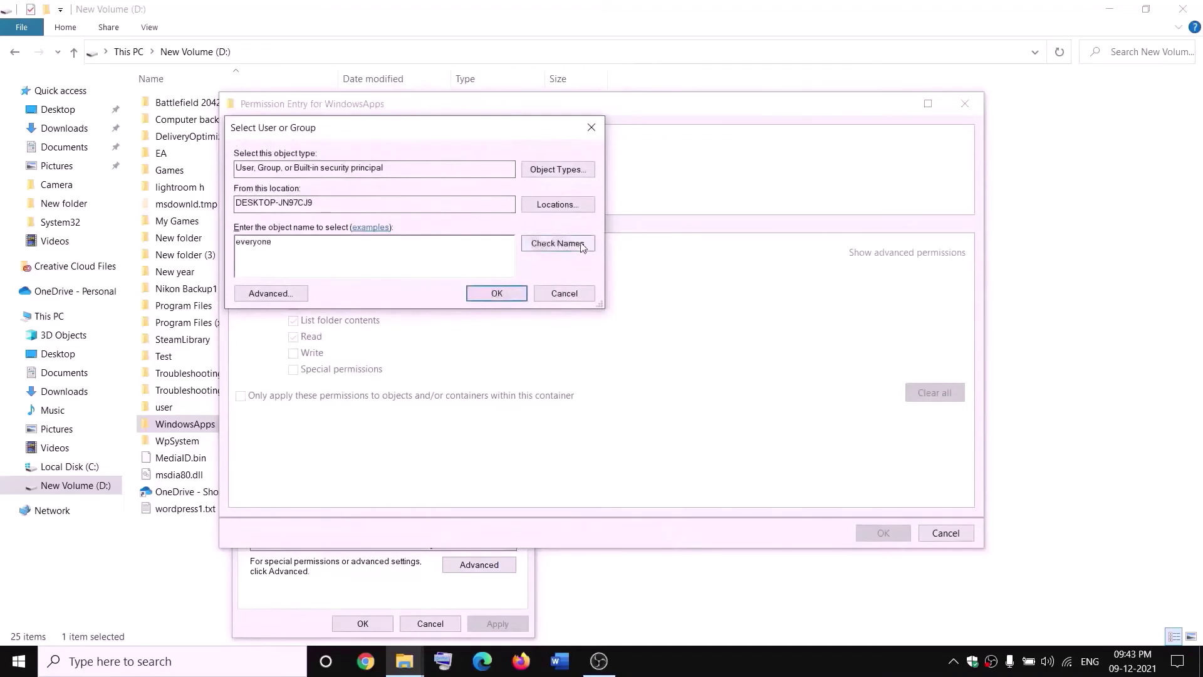
left_click(564, 244)
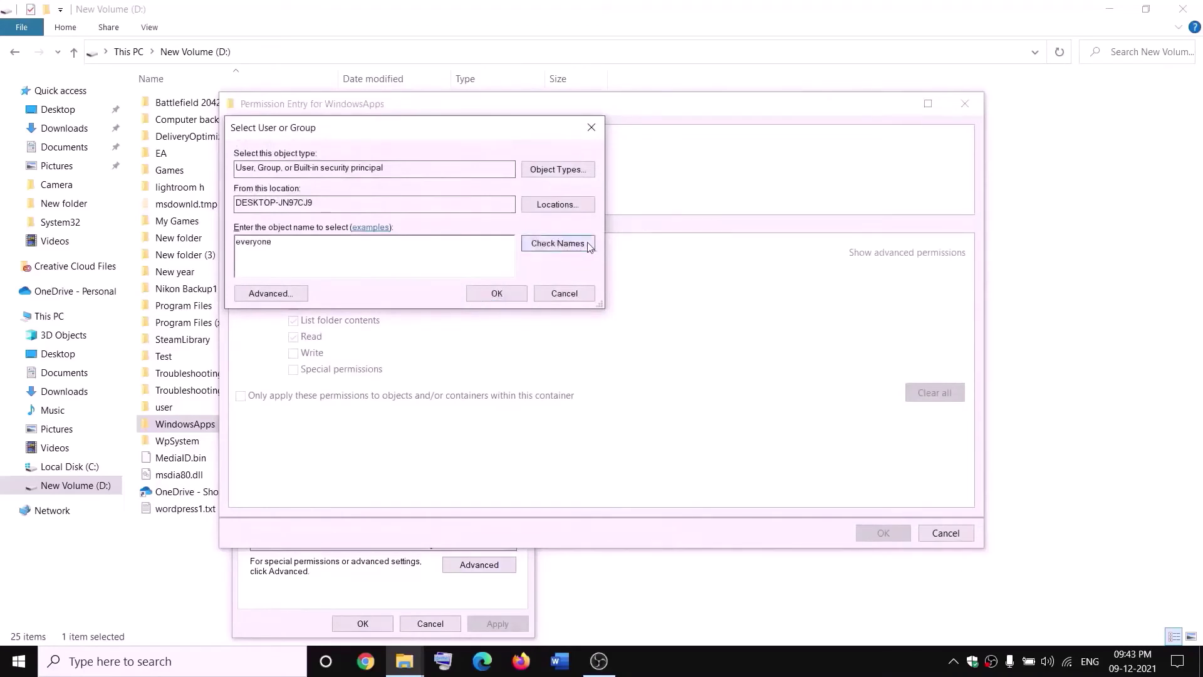
left_click(501, 294)
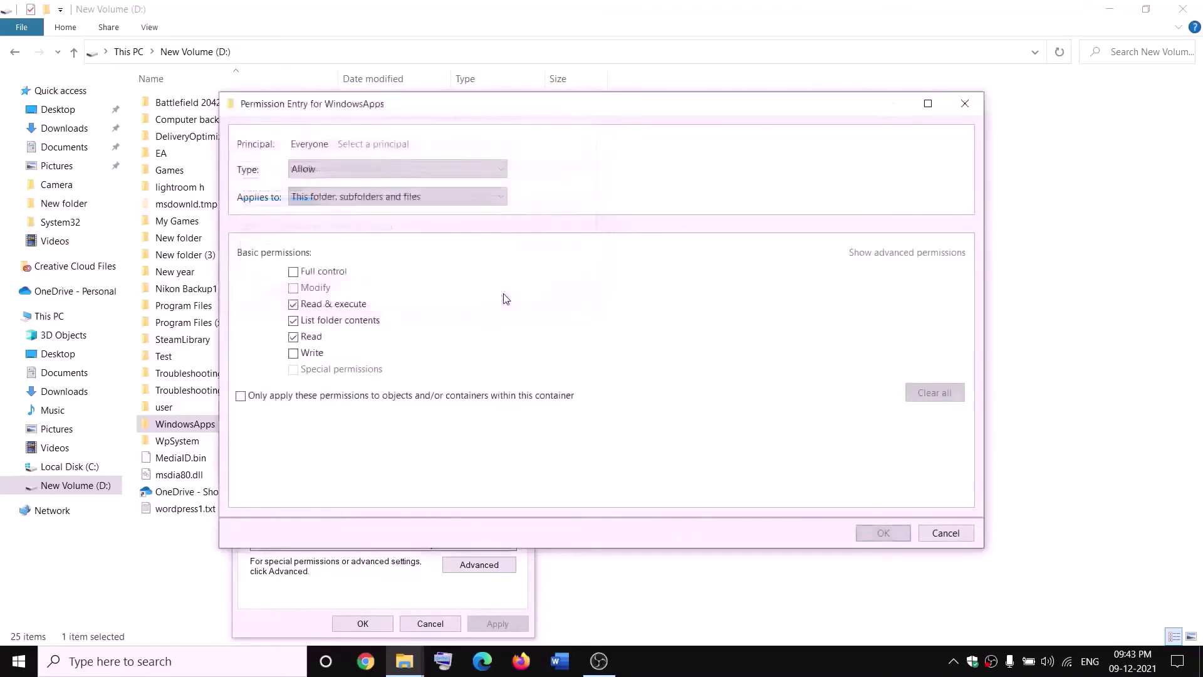
left_click(293, 272)
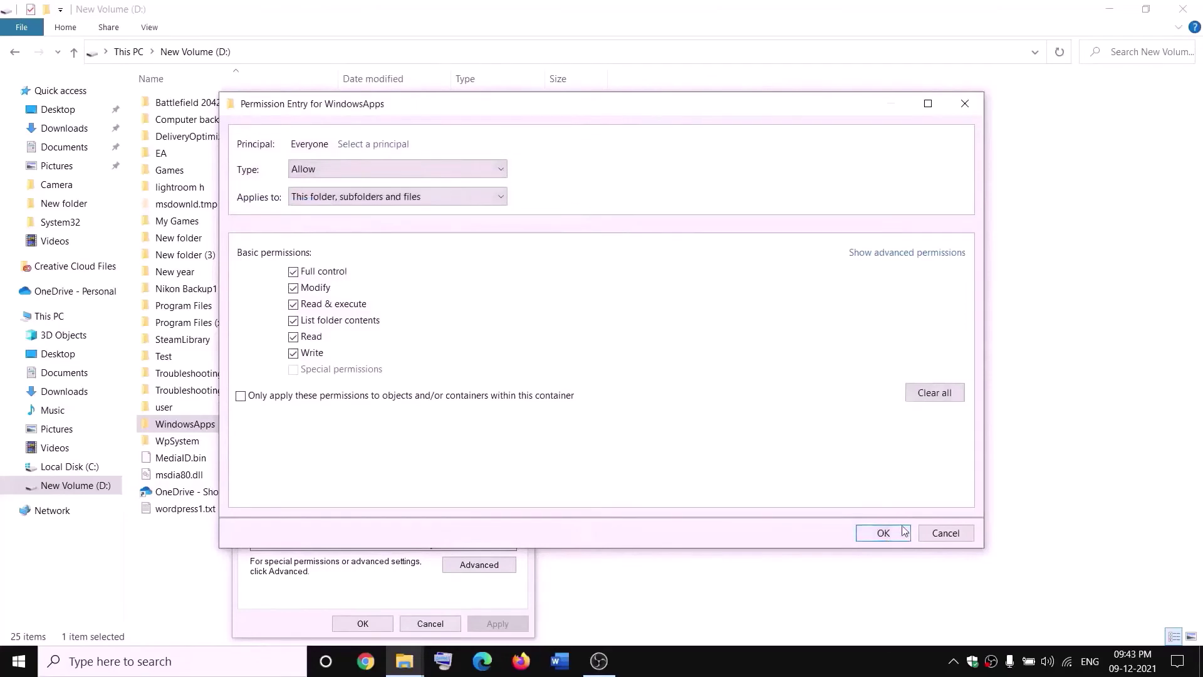
left_click(899, 531)
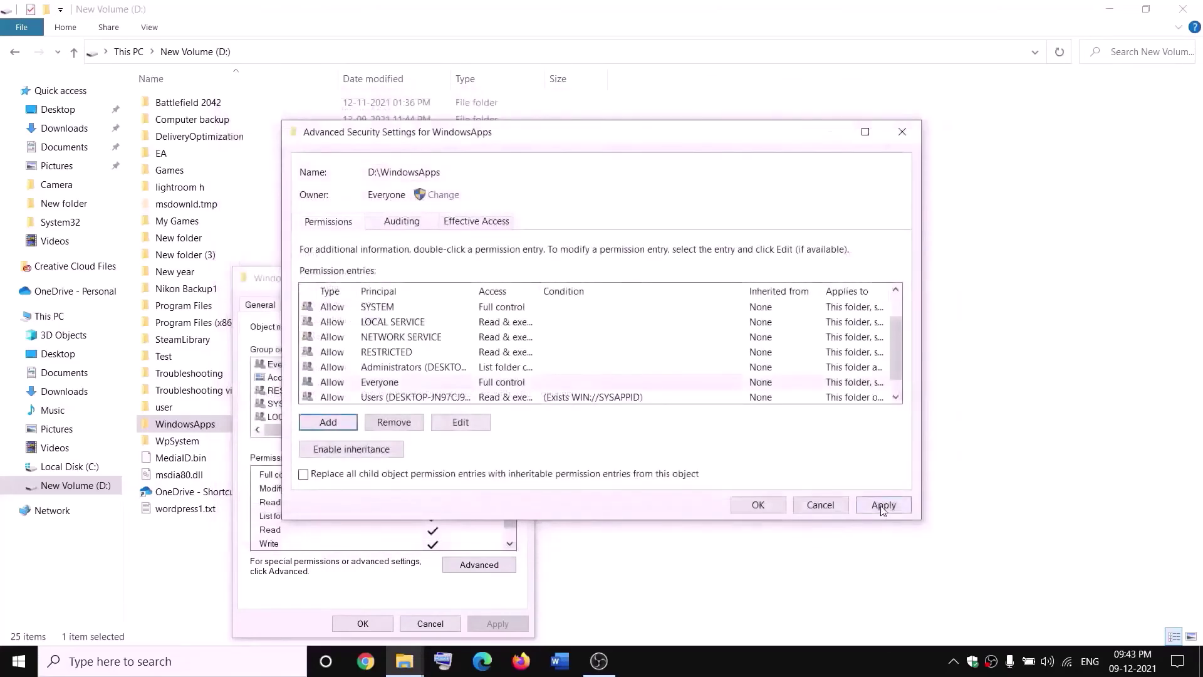
left_click(882, 505)
left_click(758, 505)
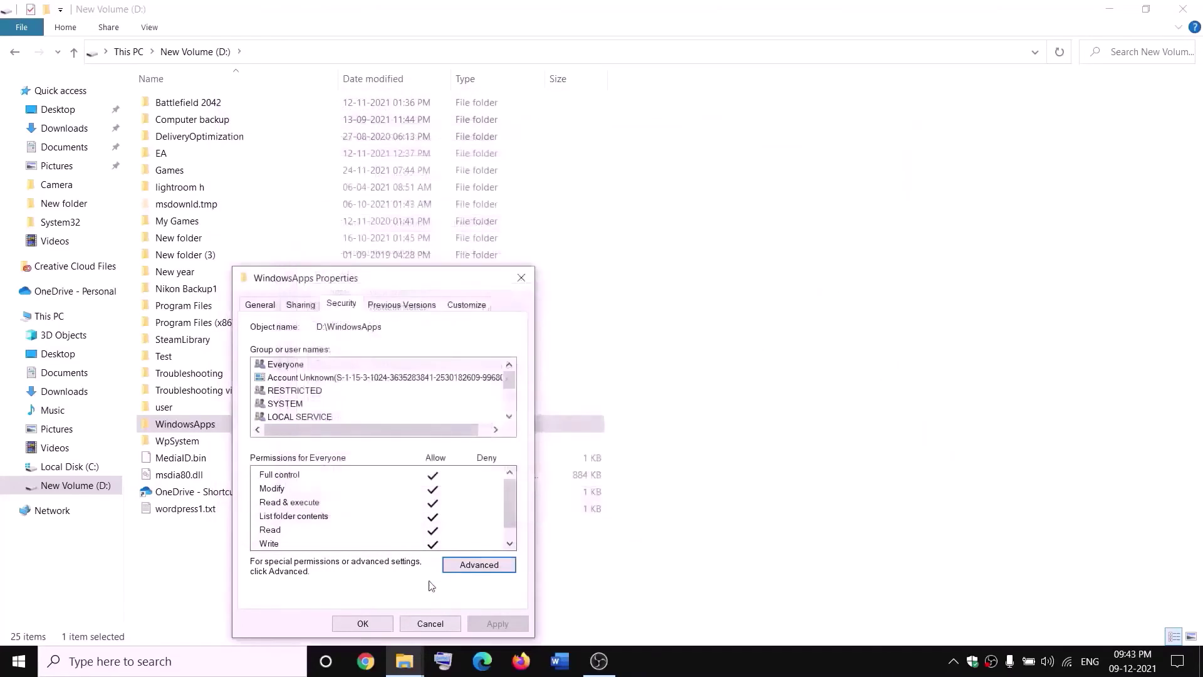
left_click(375, 623)
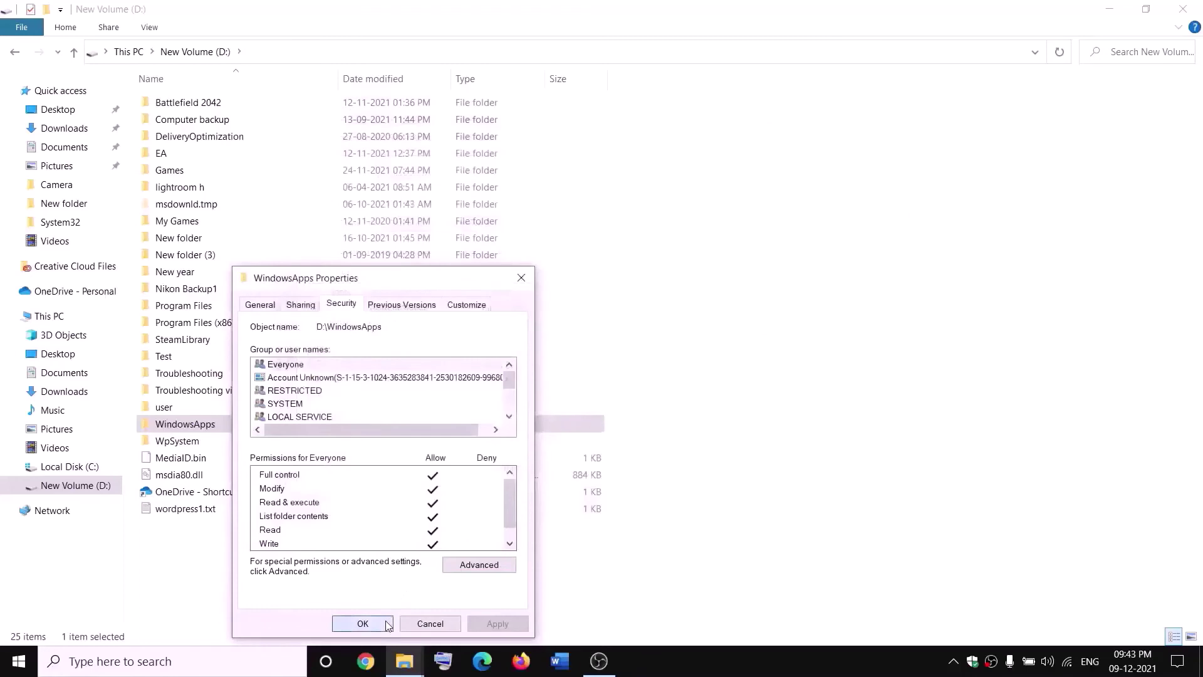
- Rename WindowsApps on D: to WindowsApps.old by appending .old to its name
right_click(229, 431)
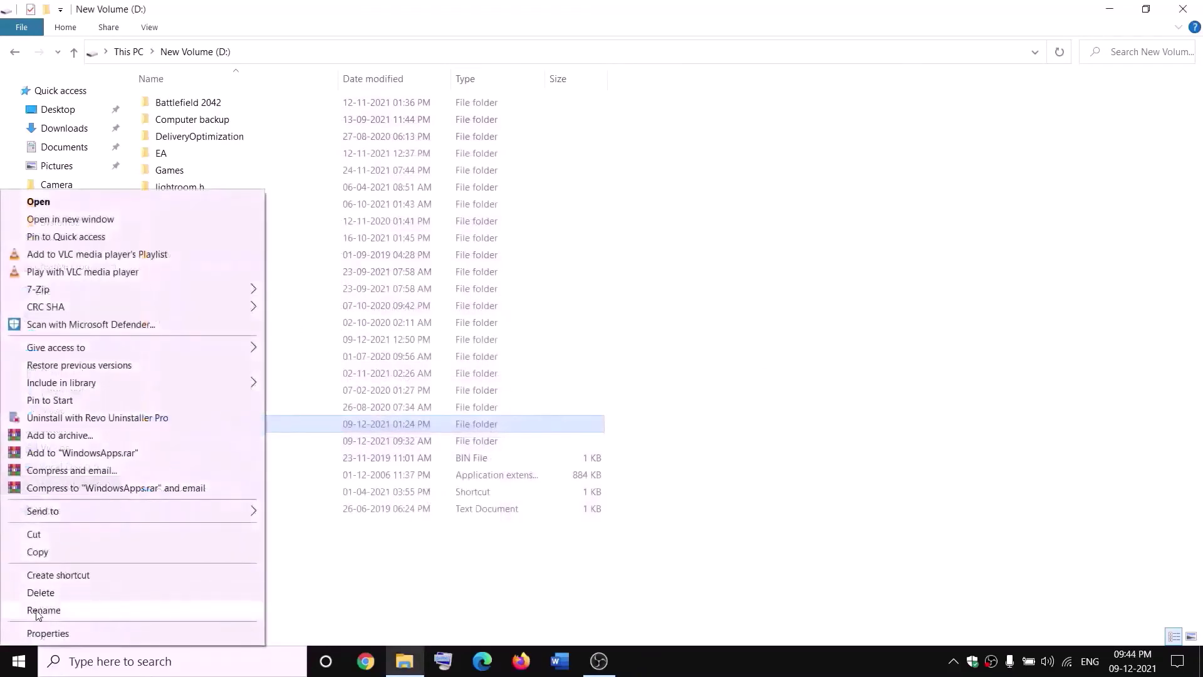
left_click(38, 611)
left_click(225, 421)
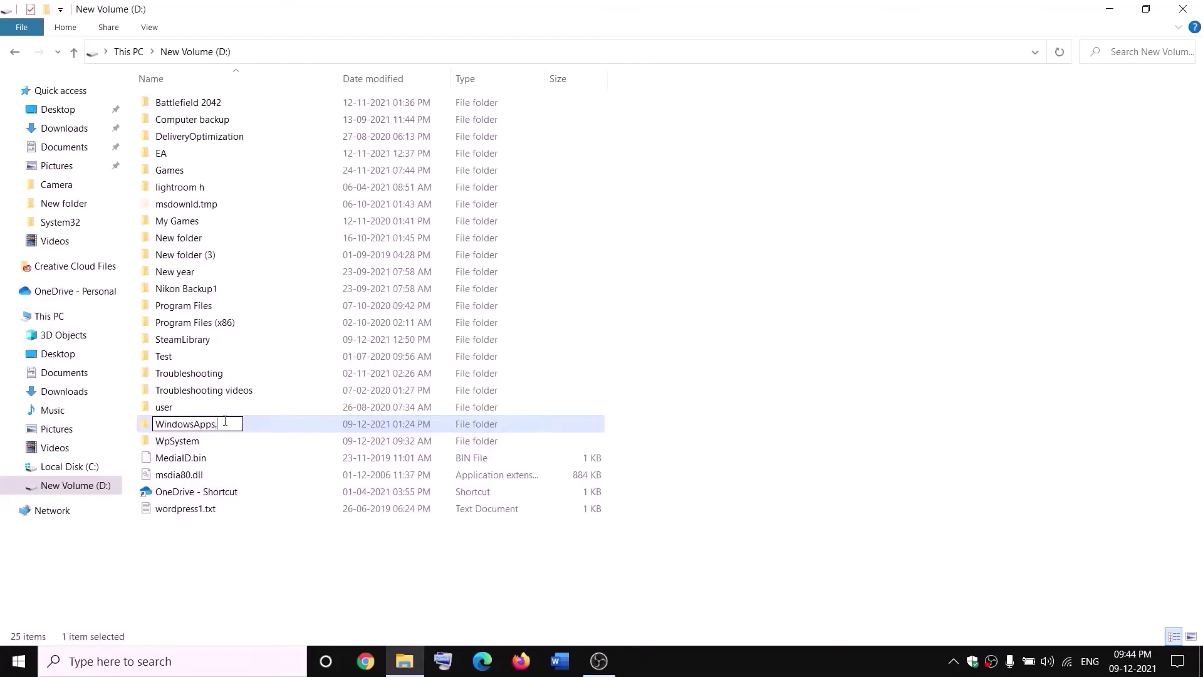
type(".old")
left_click(274, 547)
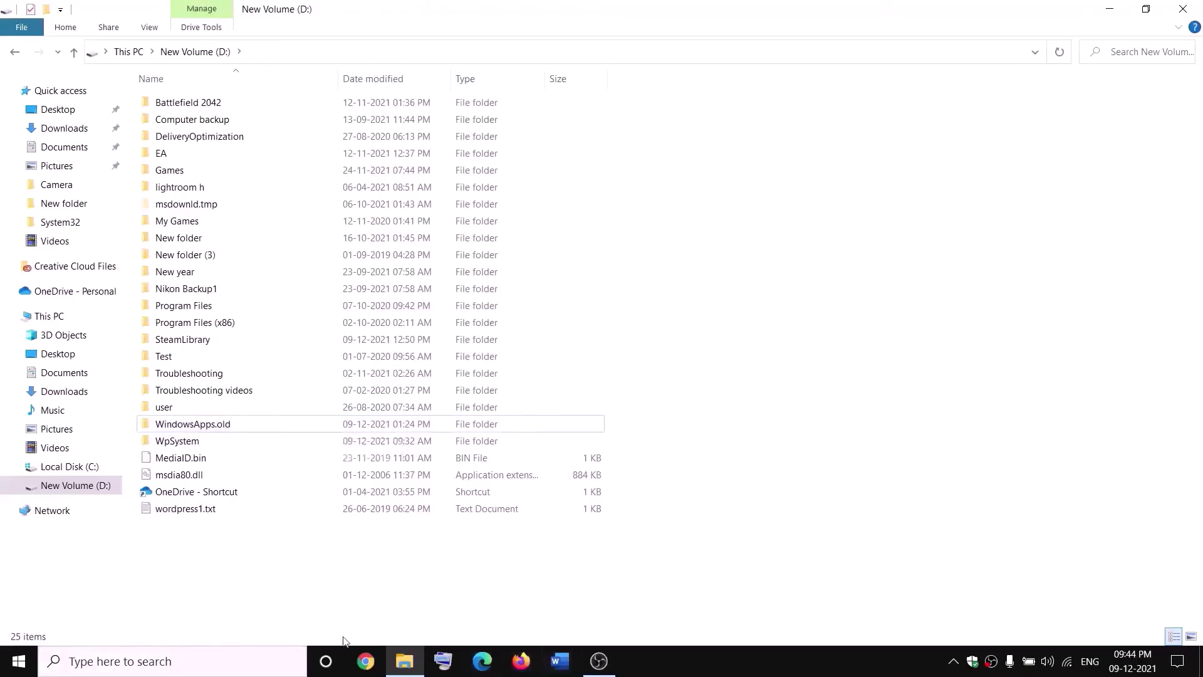
- End the Gaming Services process in Task Manager
right_click(18, 666)
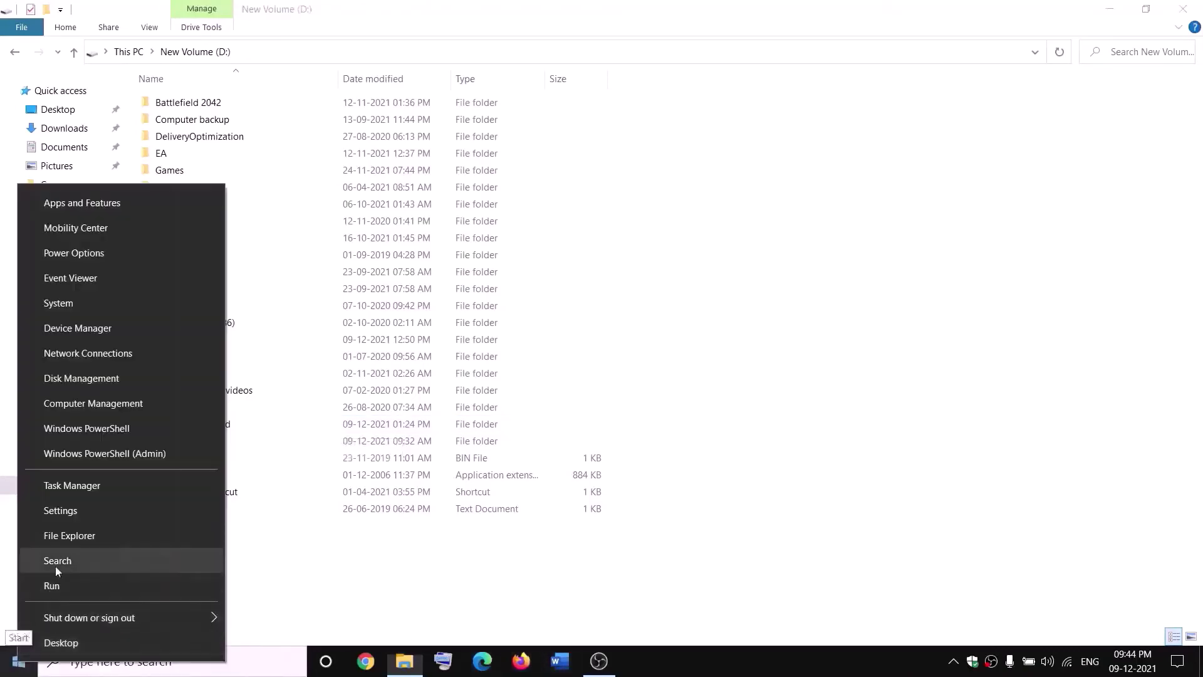
left_click(65, 492)
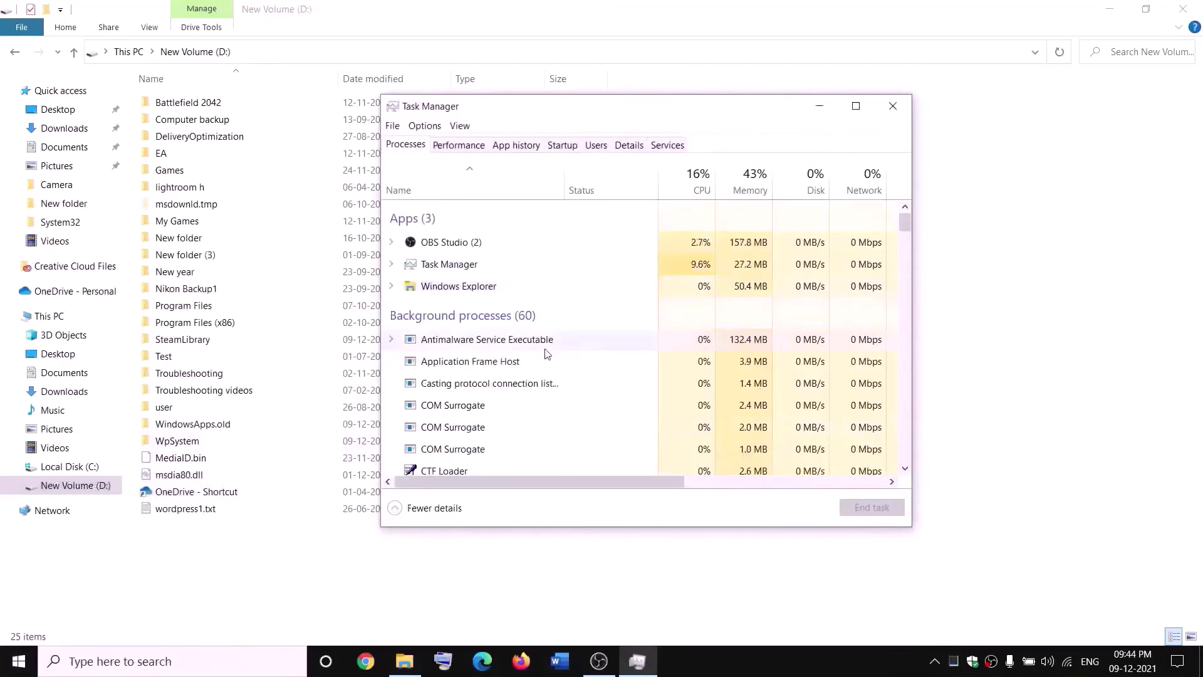
scroll(545, 351, "down", 2)
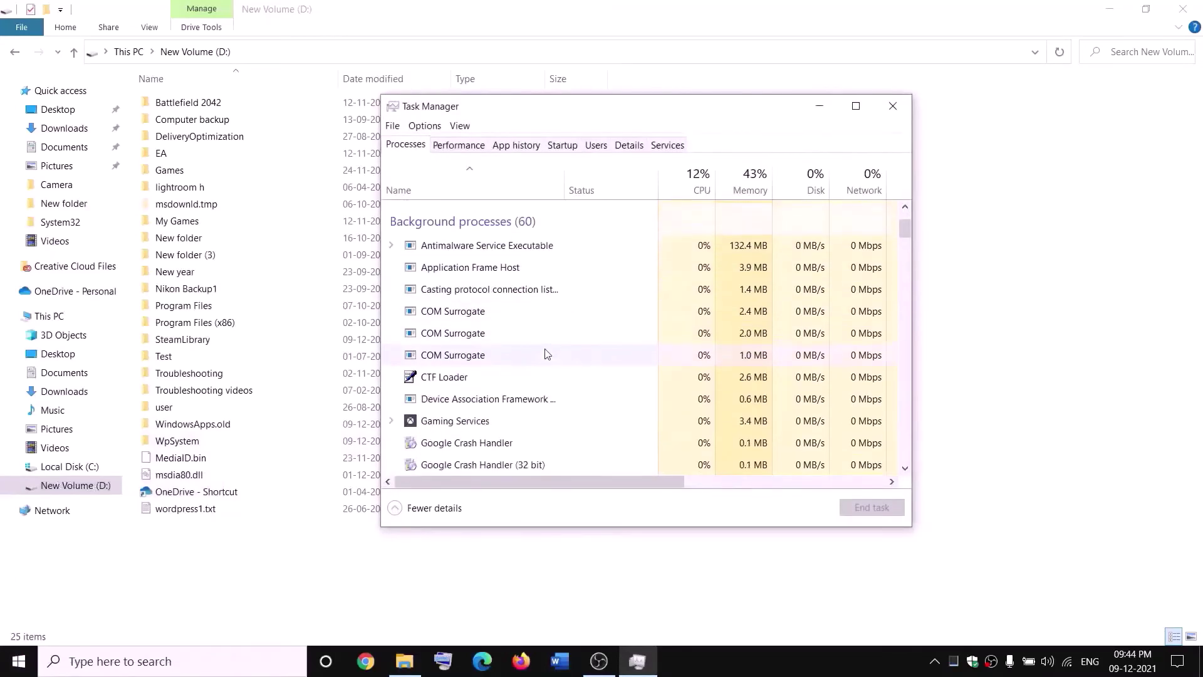
right_click(438, 425)
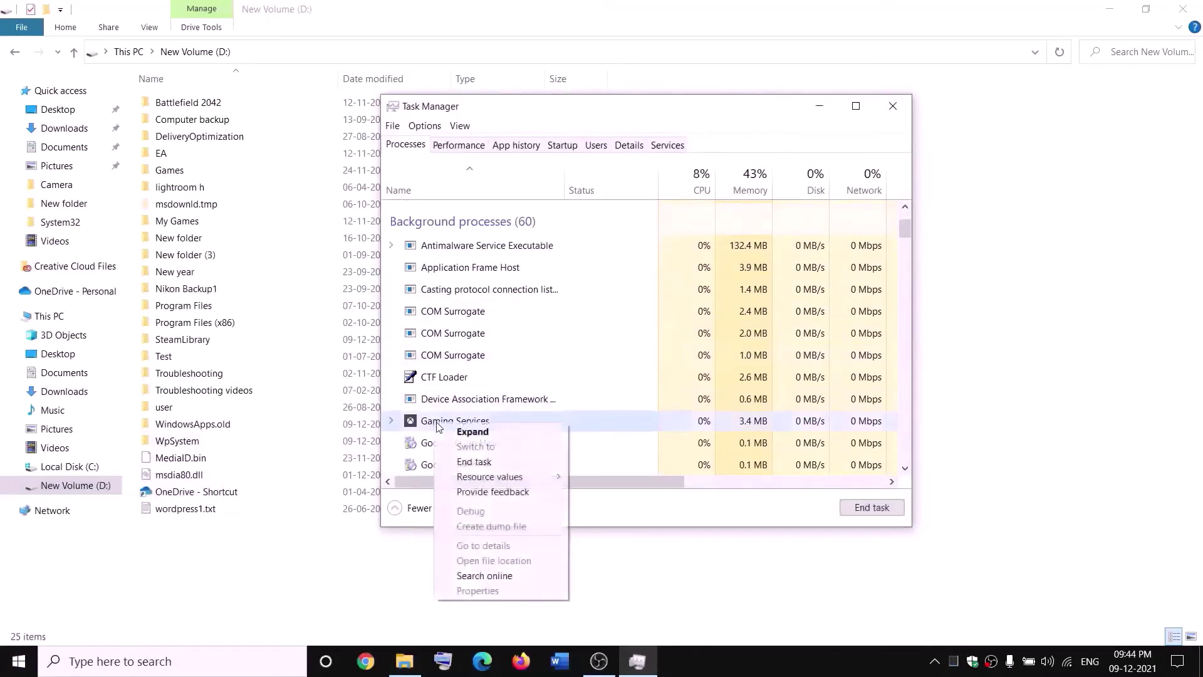
left_click(474, 462)
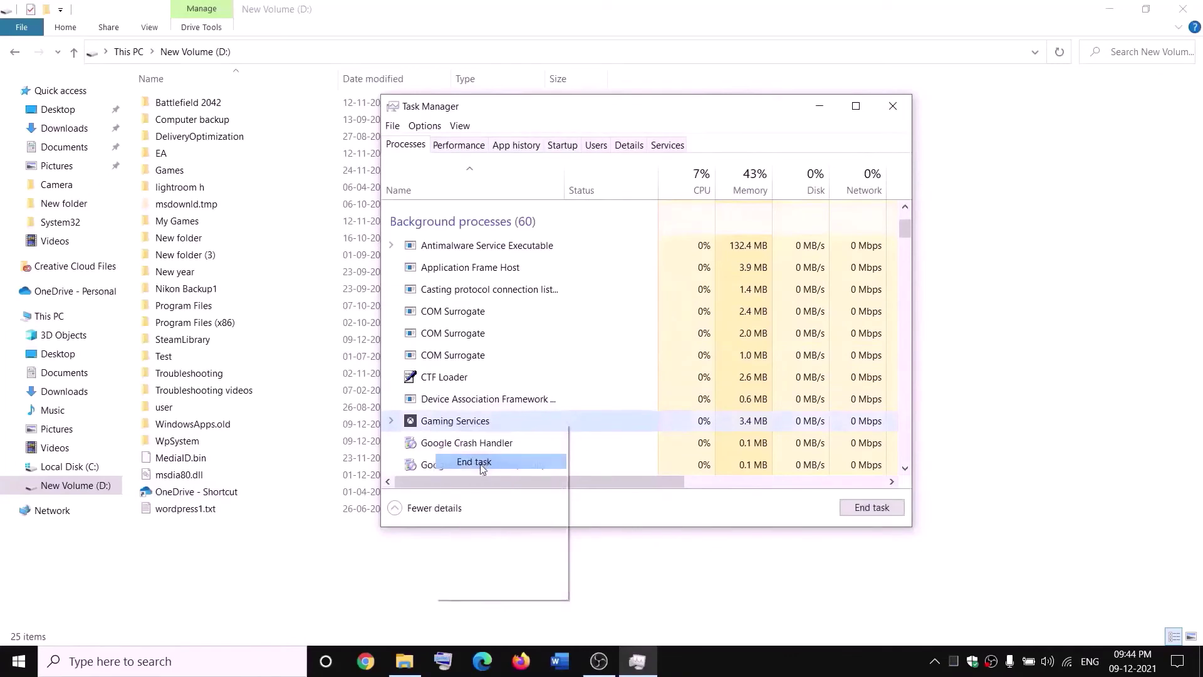
- Close Task Manager and launch the Services console by searching 'servi'
left_click(902, 106)
left_click(263, 661)
type("servi")
key("Return")
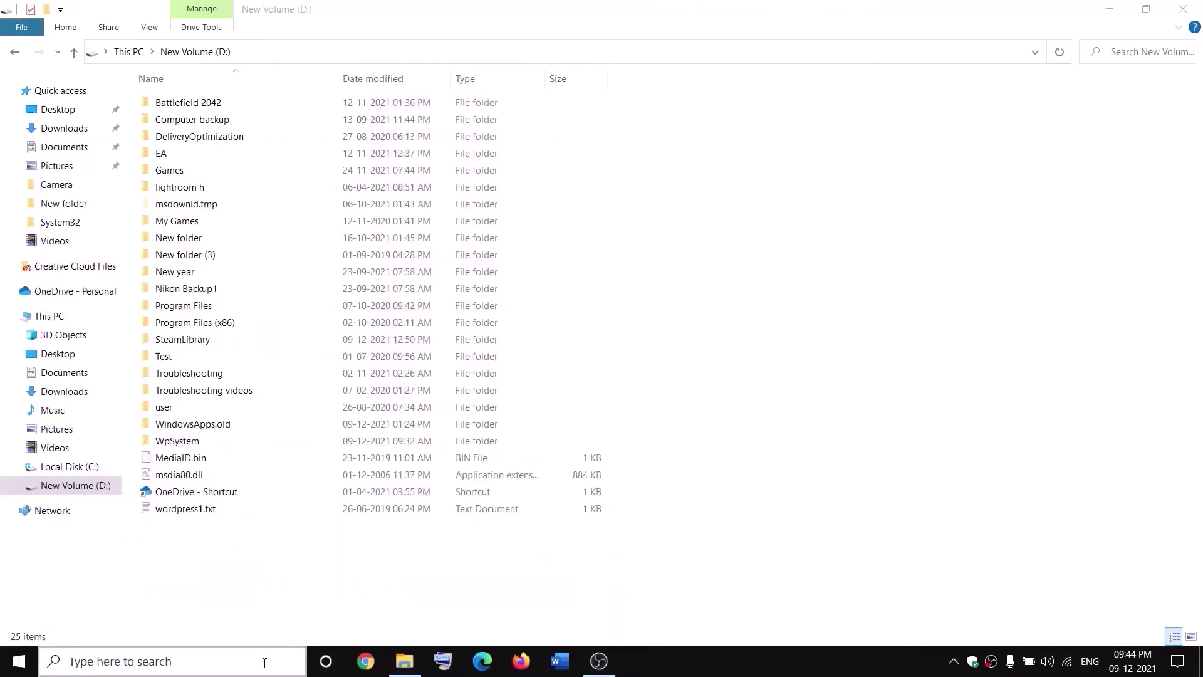
- Stop both Gaming Services entries in the Services list
left_click(515, 336)
key("g")
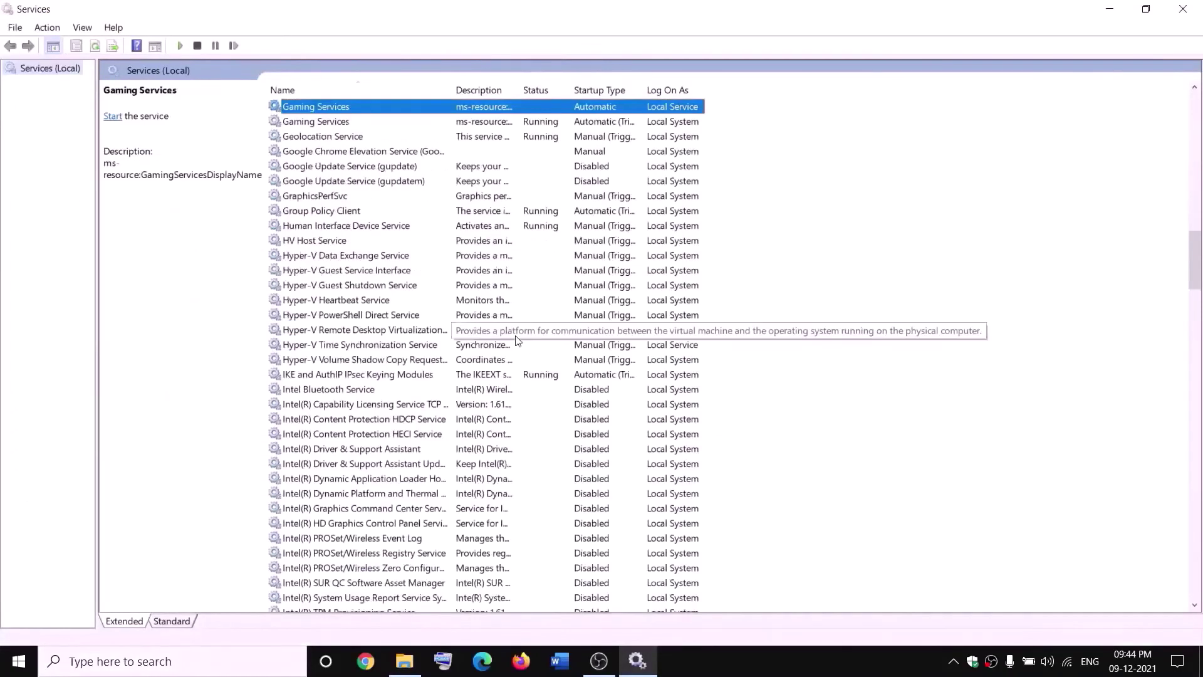
left_click(532, 171)
left_click(502, 109)
right_click(499, 107)
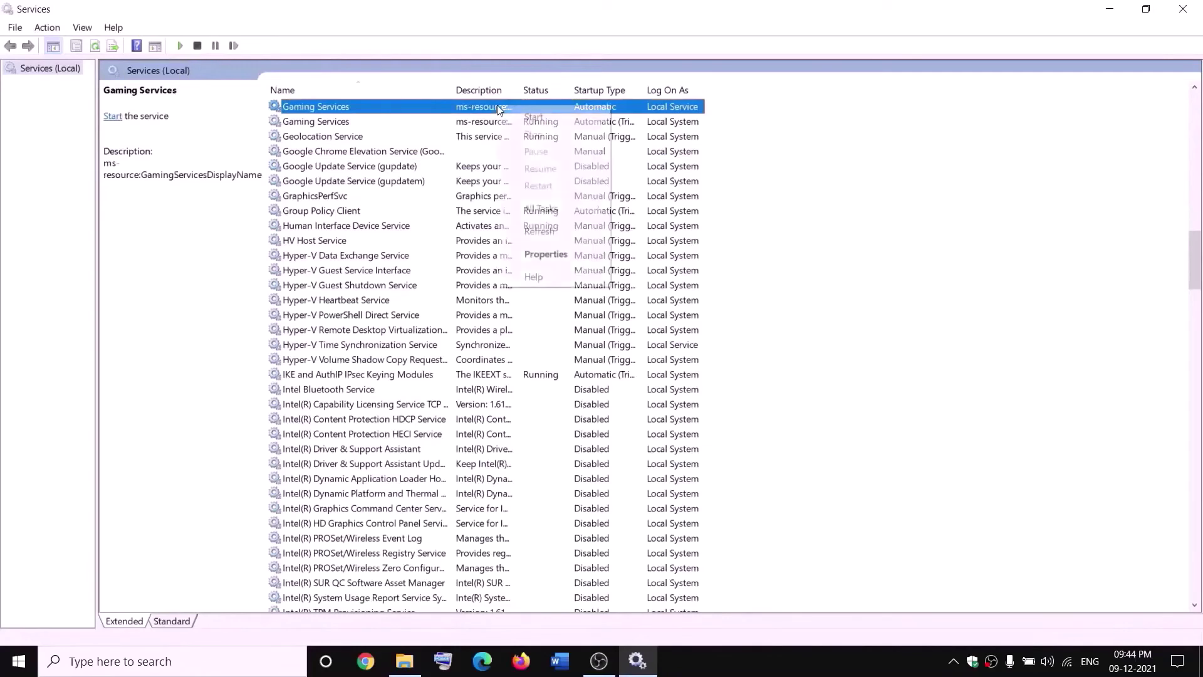
left_click(538, 118)
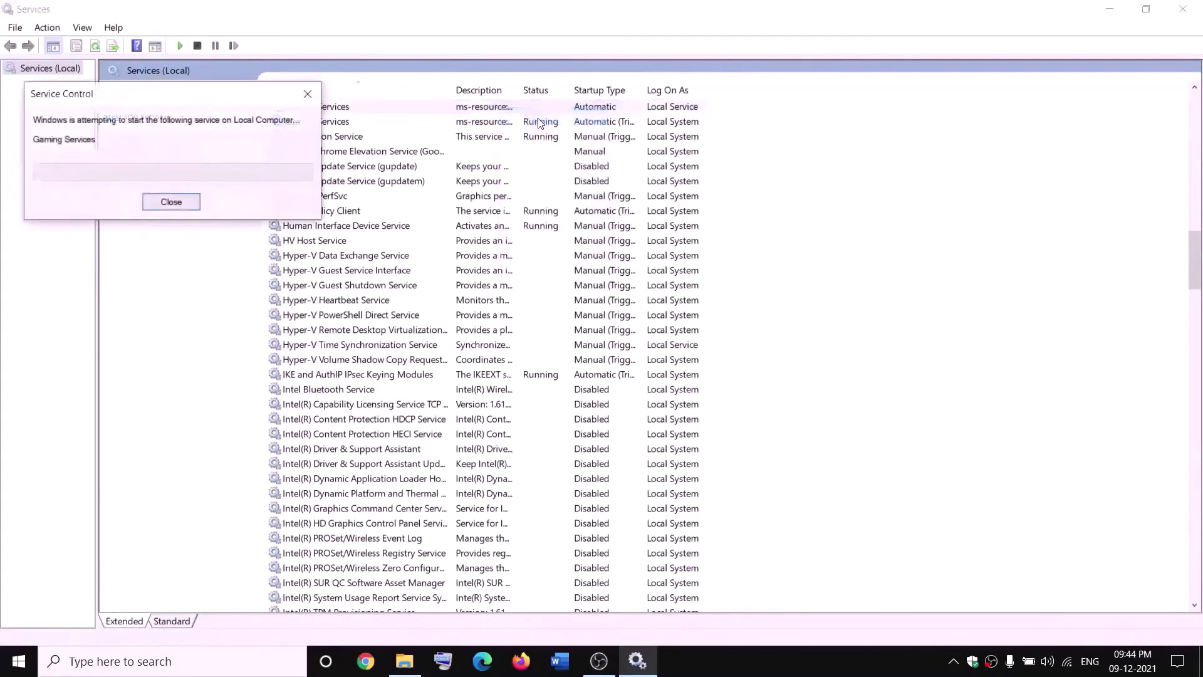
right_click(492, 114)
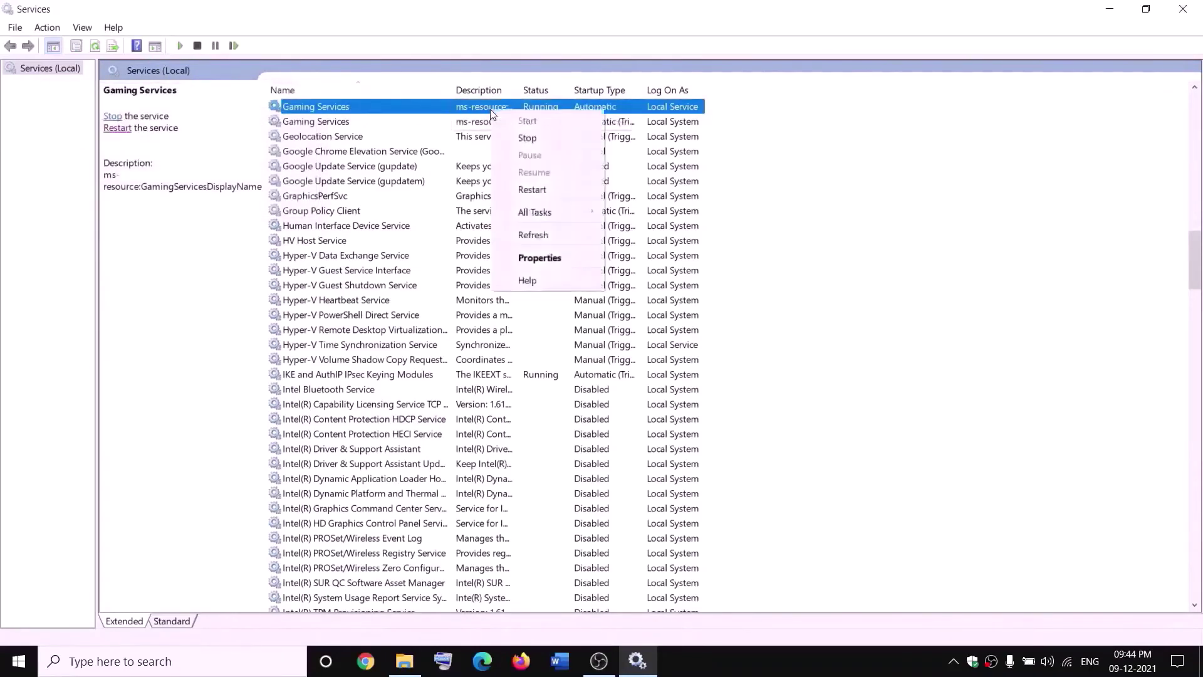
left_click(526, 137)
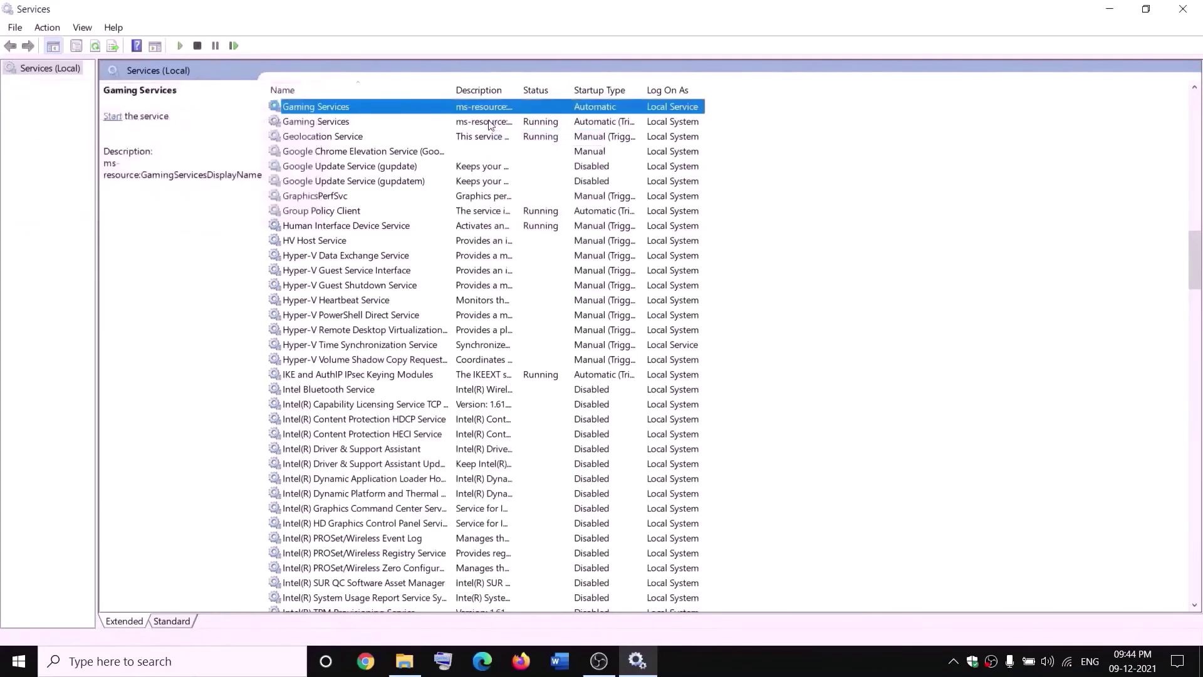
left_click(490, 123)
right_click(490, 122)
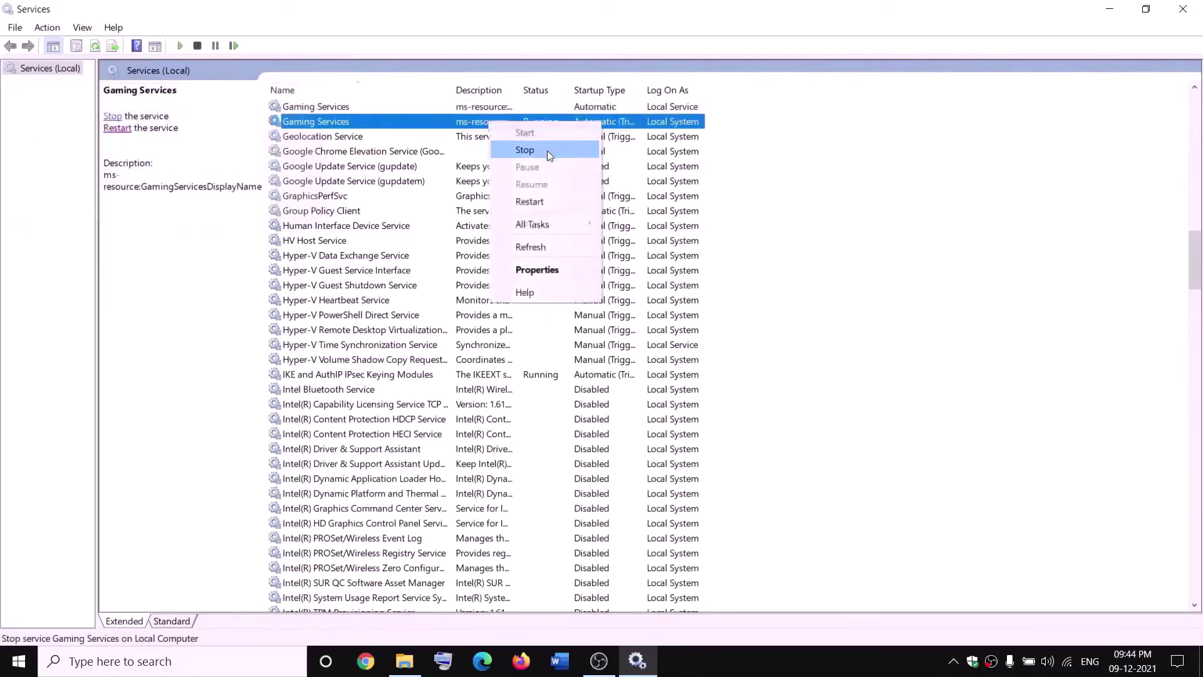
left_click(547, 151)
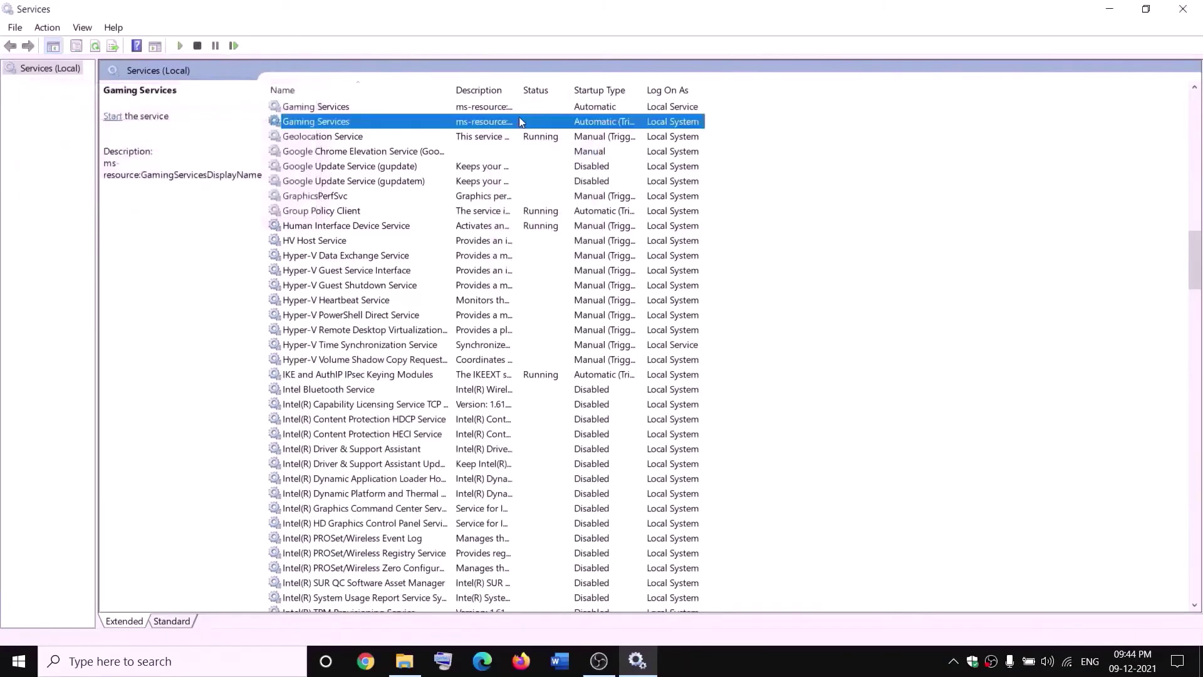
left_click(404, 661)
- Start both Gaming Services entries again
right_click(445, 108)
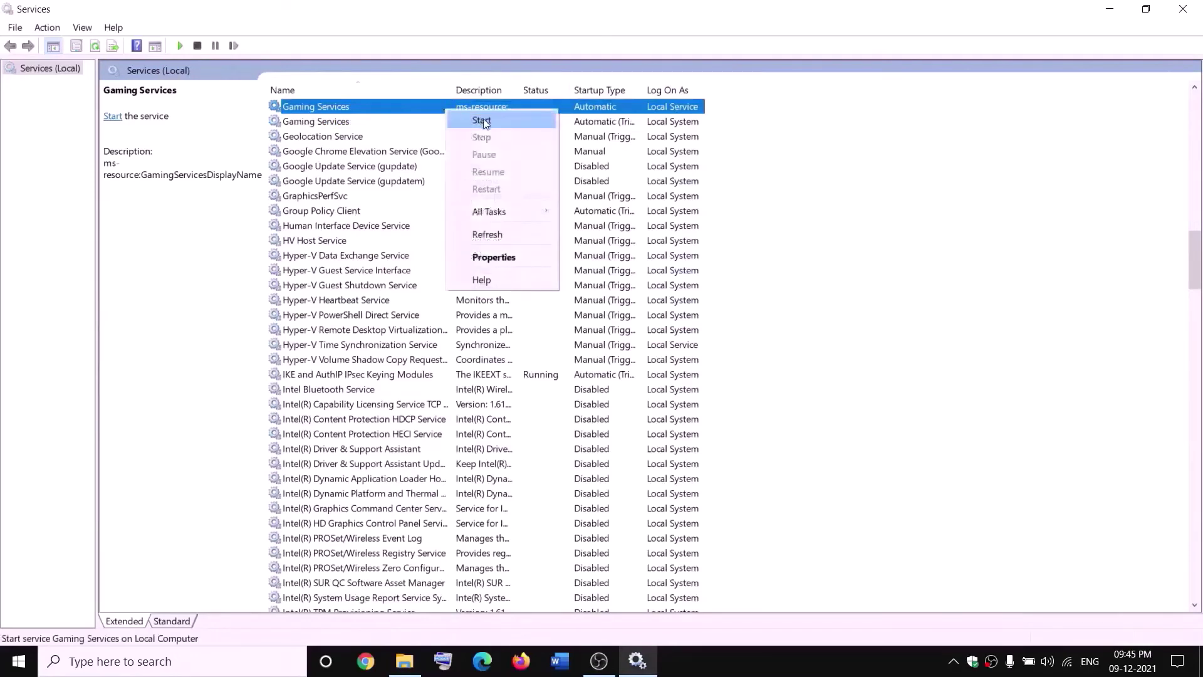
left_click(478, 121)
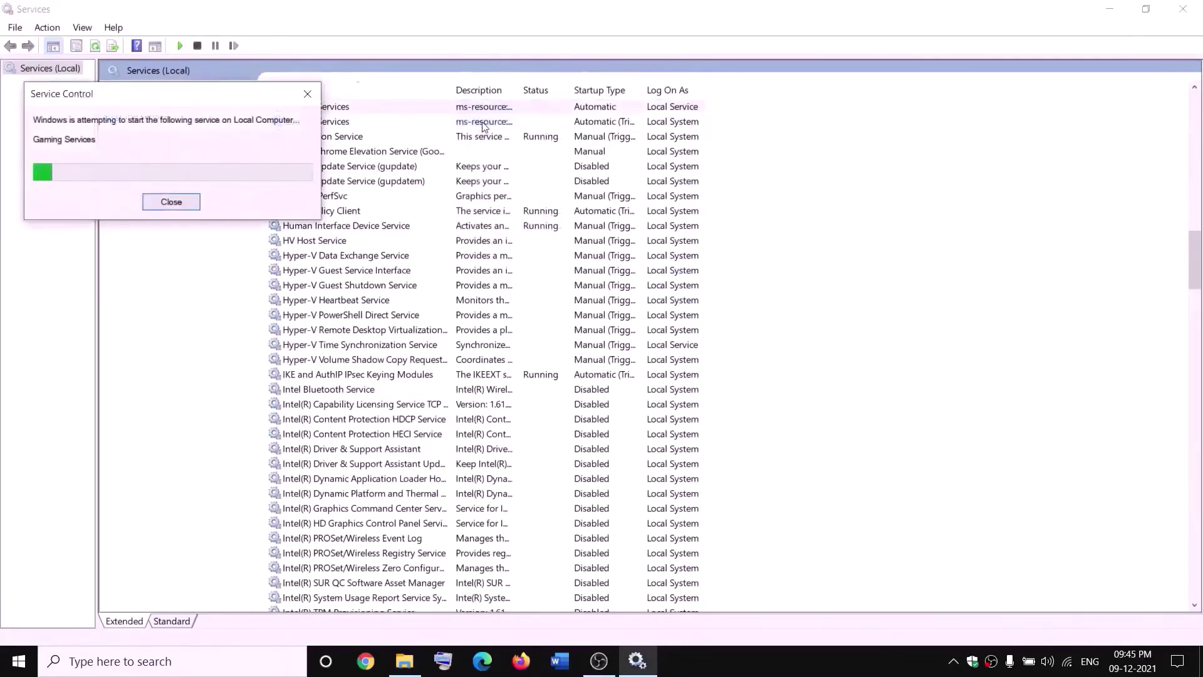
left_click(485, 124)
right_click(485, 125)
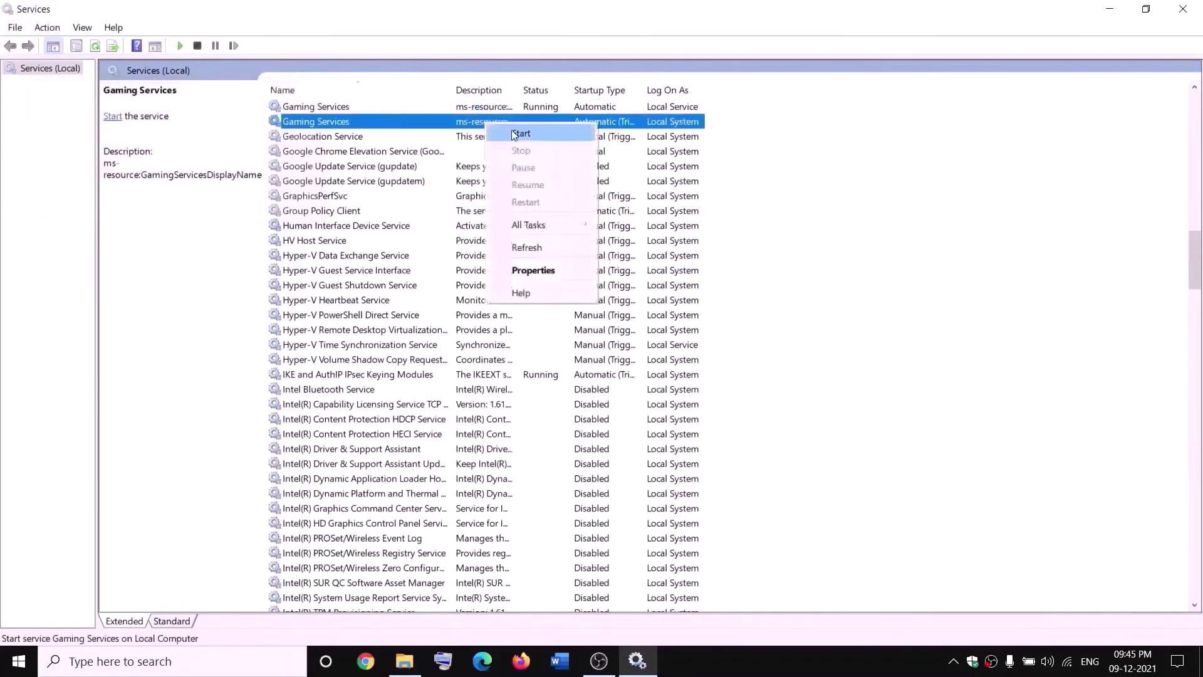
left_click(514, 134)
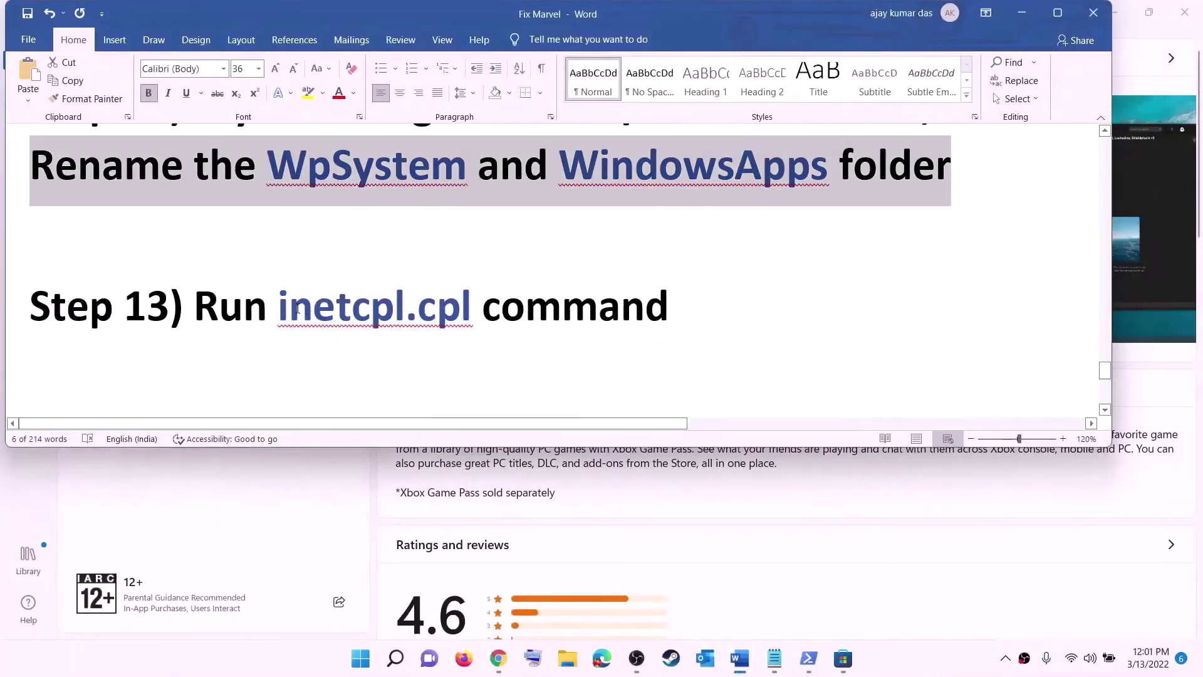
- Open inetcpl.cpl from Start search and enable TLS 1.0 through 1.3 in Advanced settings
left_click_drag(298, 308, 447, 297)
key("ctrl+c")
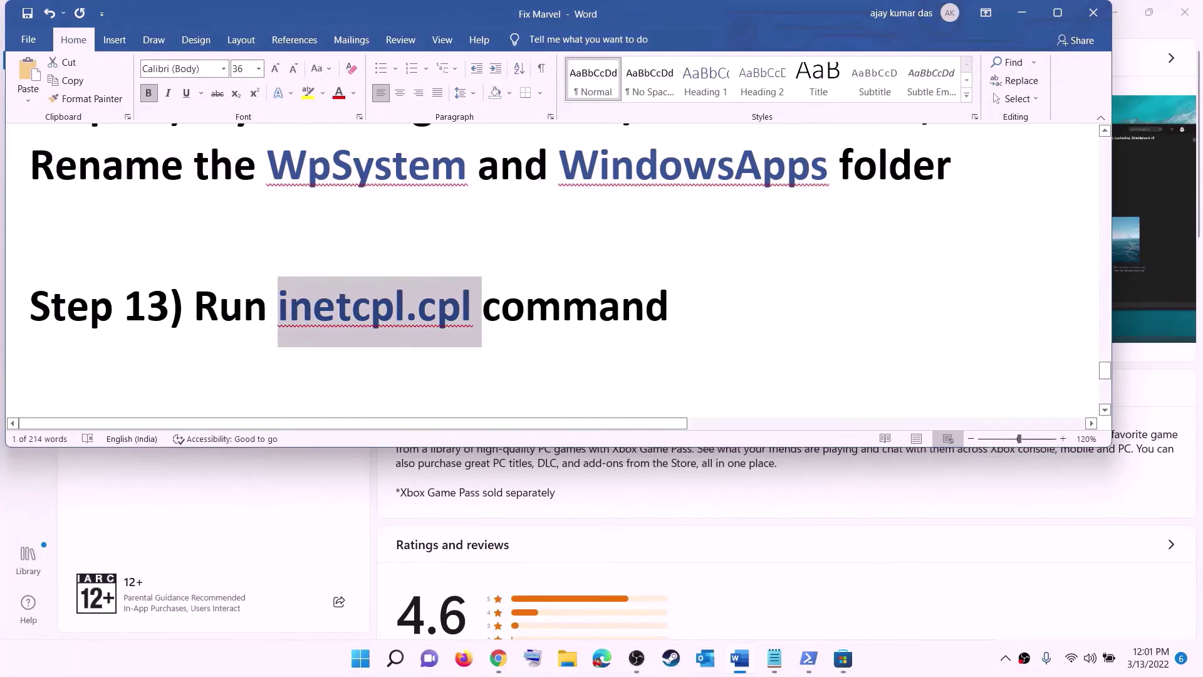
left_click(376, 661)
key("ctrl+v")
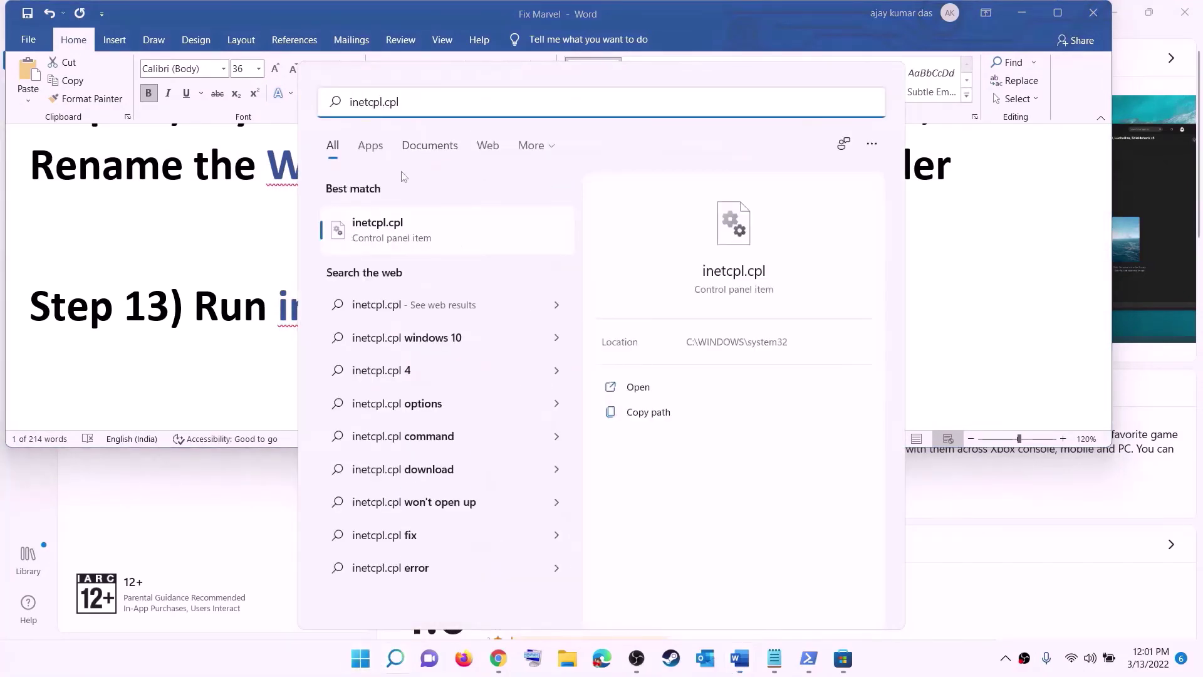
left_click(385, 233)
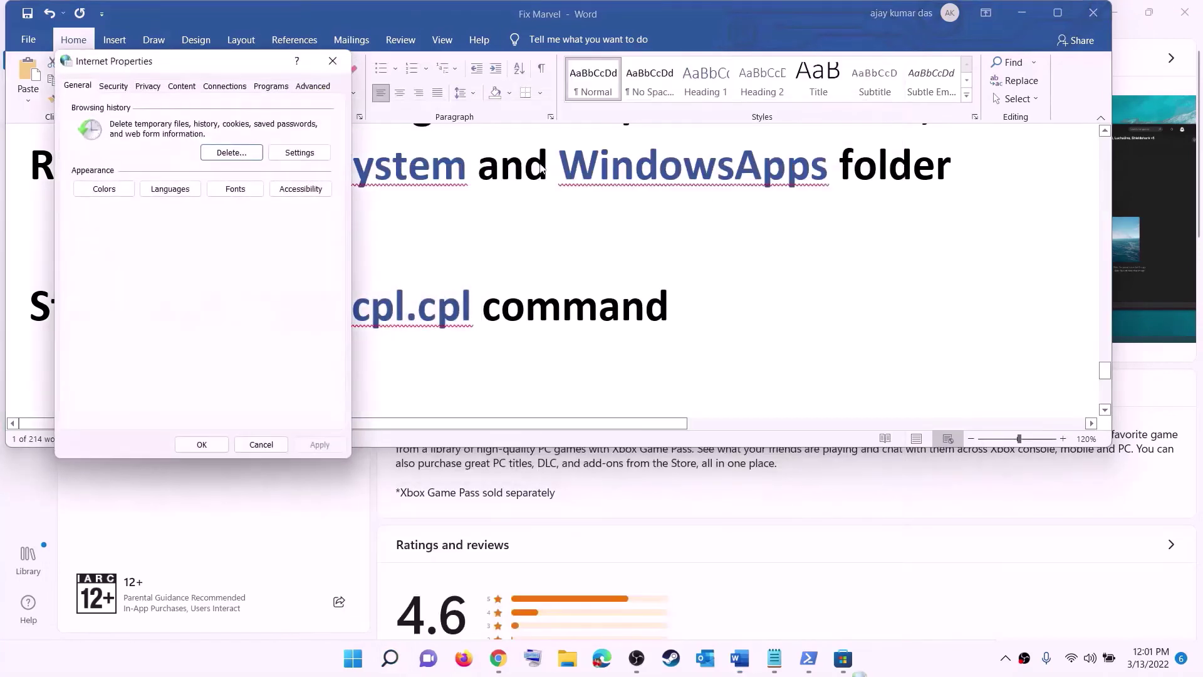
left_click(866, 140)
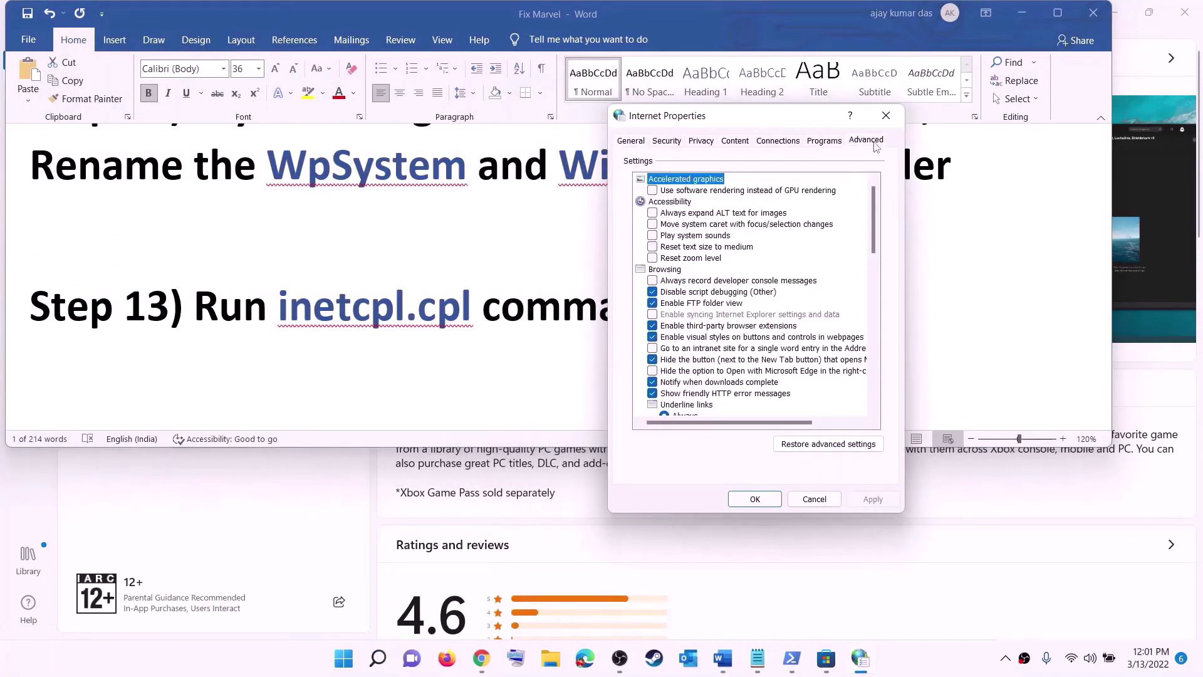
scroll(763, 298, "down", 15)
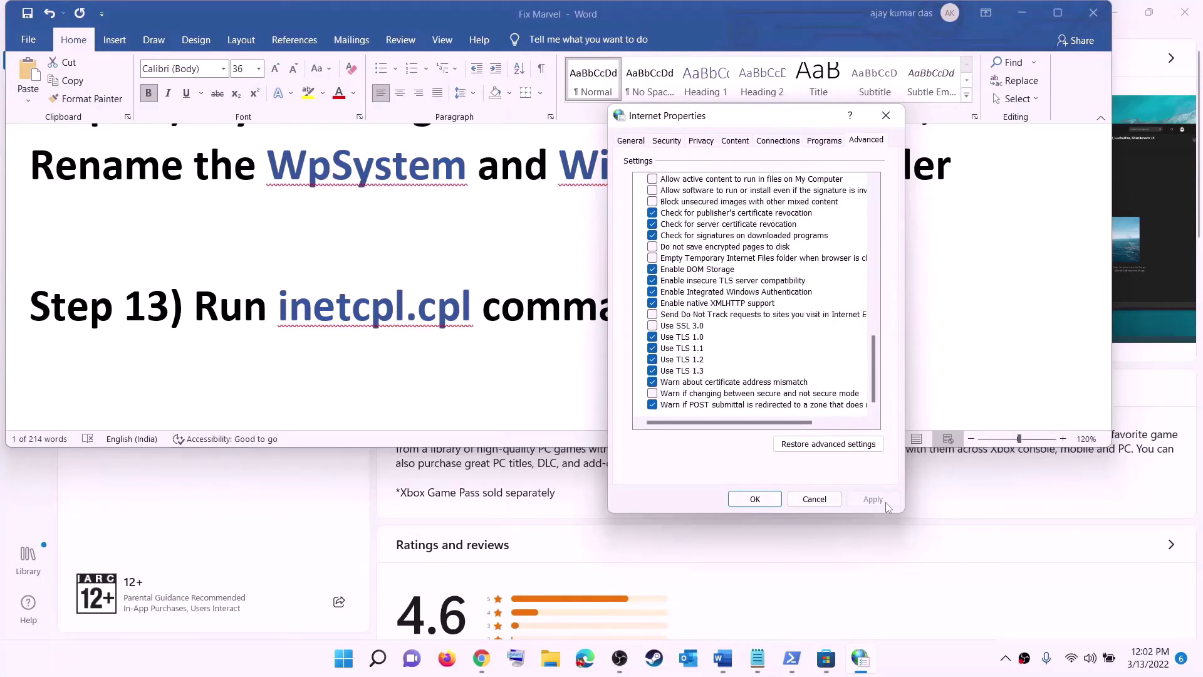
left_click(755, 499)
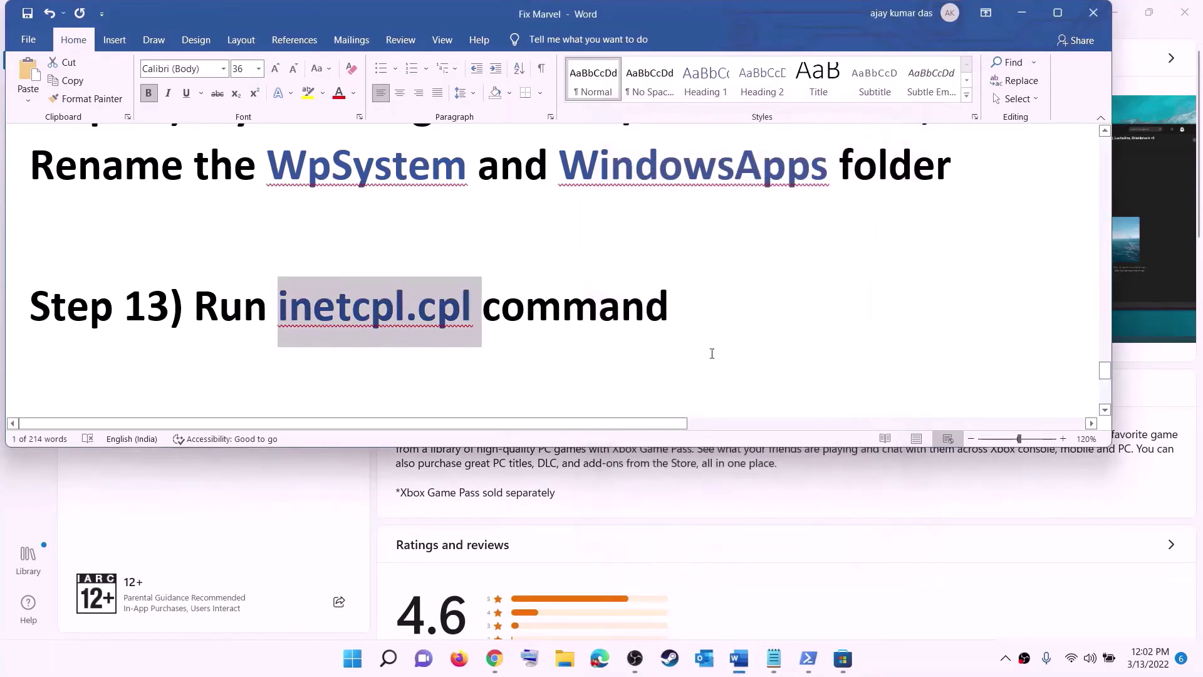
- Scroll to Step 14 in Word and select the Windows 10 and Windows 11 media creation tool links
scroll(256, 319, "down", 4)
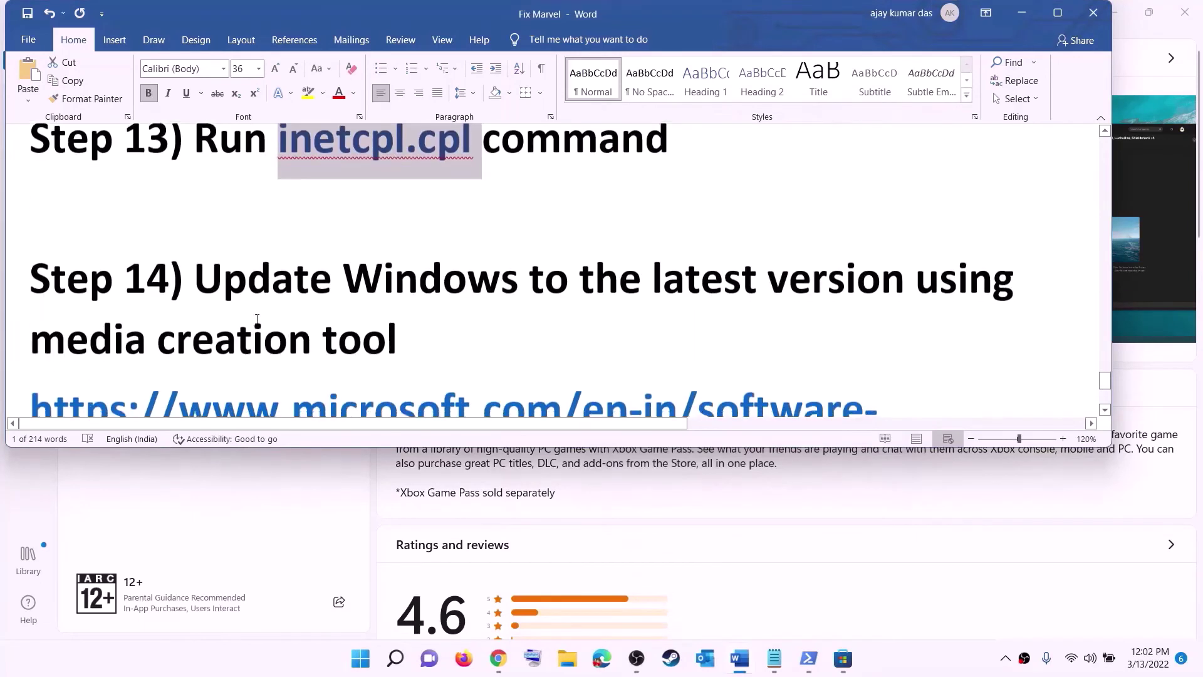
left_click_drag(207, 227, 470, 268)
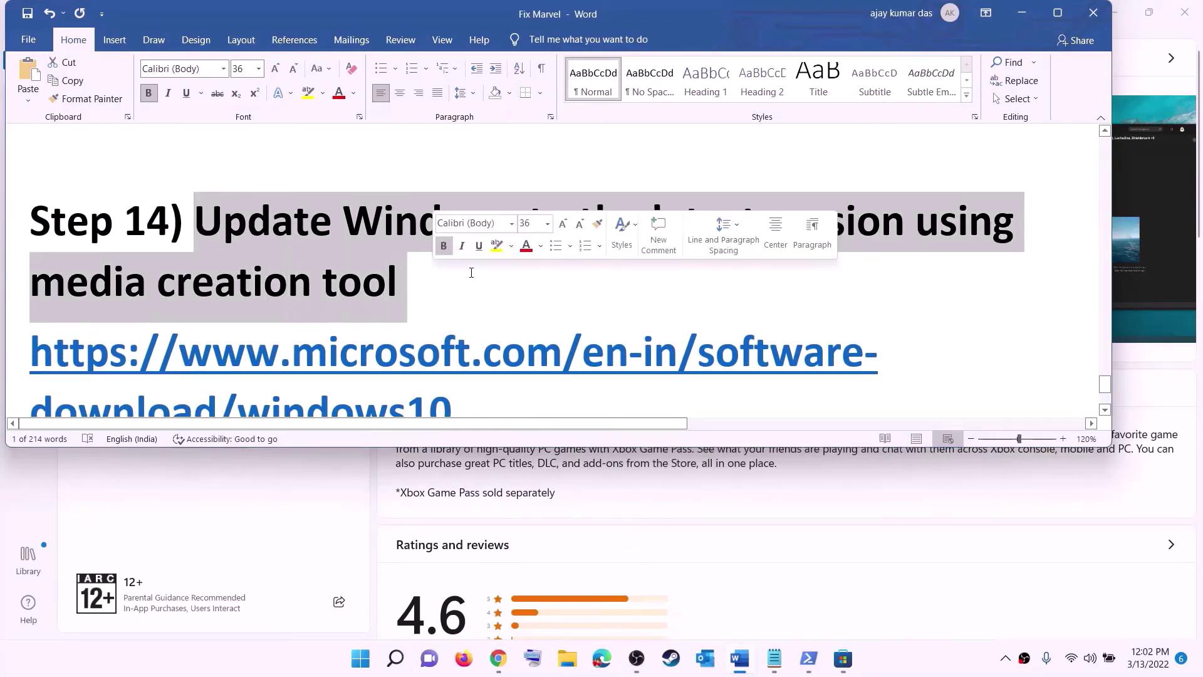
scroll(483, 271, "down", 2)
left_click(896, 674)
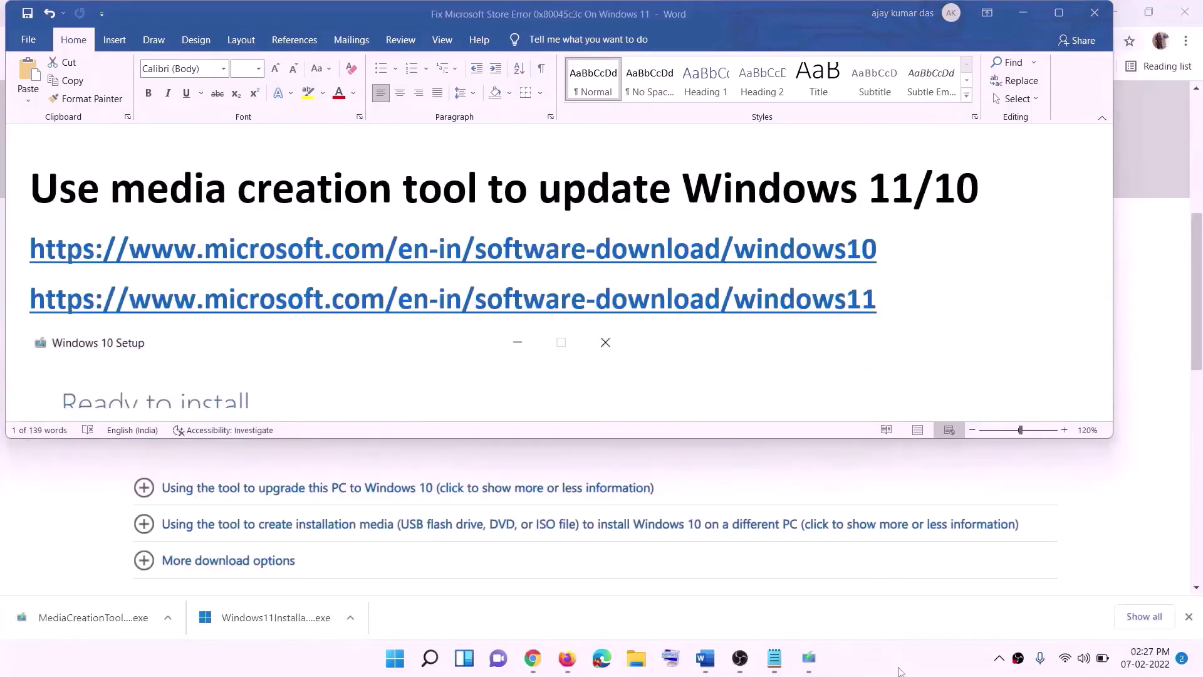
triple_click(885, 269)
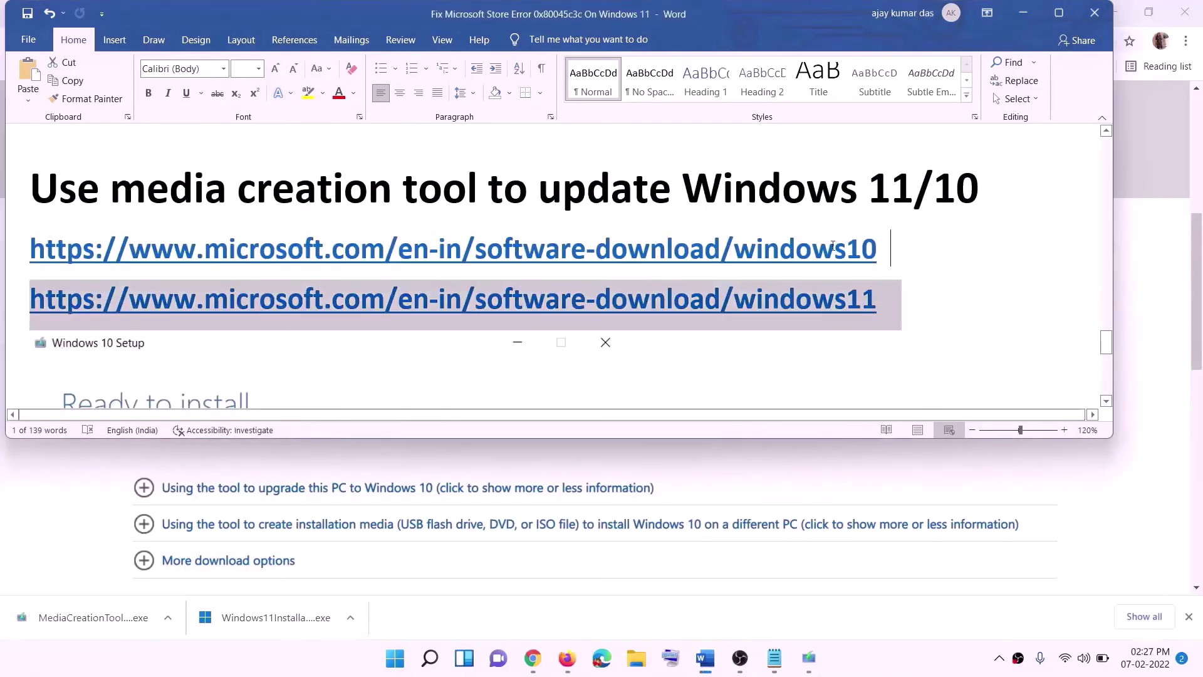
triple_click(871, 246)
triple_click(894, 300)
- Download and run the media creation tool, accept the licence, and choose Upgrade this PC now
left_click(1023, 13)
scroll(512, 322, "up", 6)
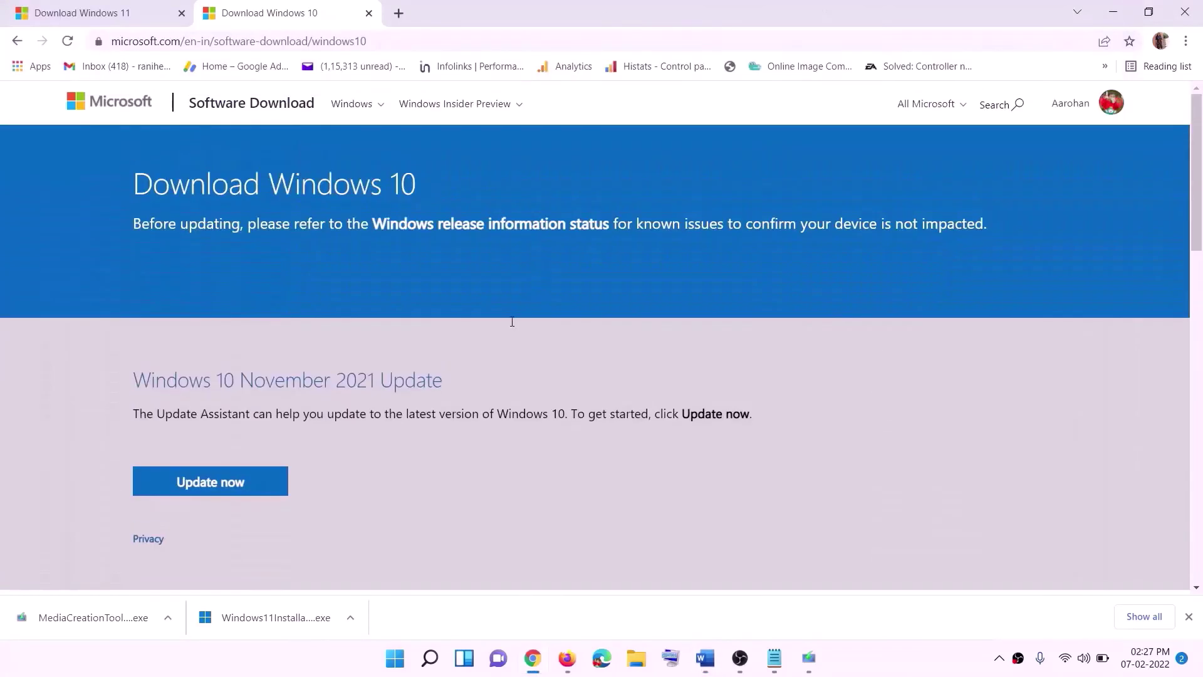
scroll(420, 267, "down", 5)
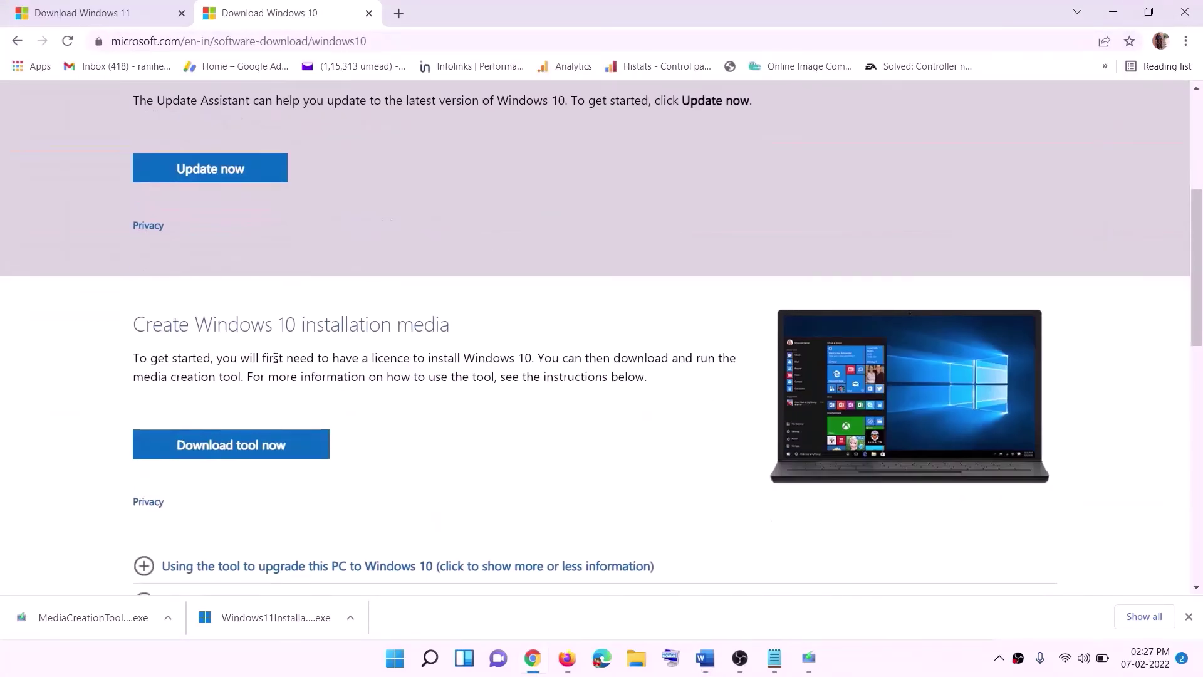
left_click_drag(143, 377, 271, 377)
scroll(401, 344, "down", 3)
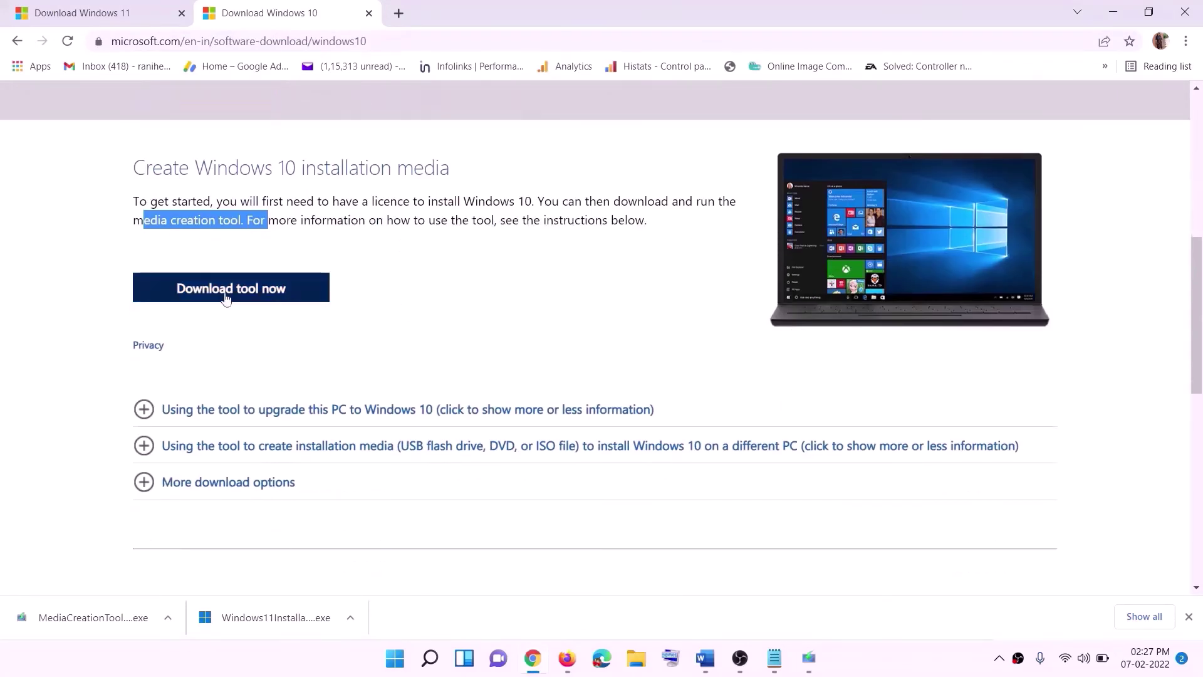
left_click(229, 296)
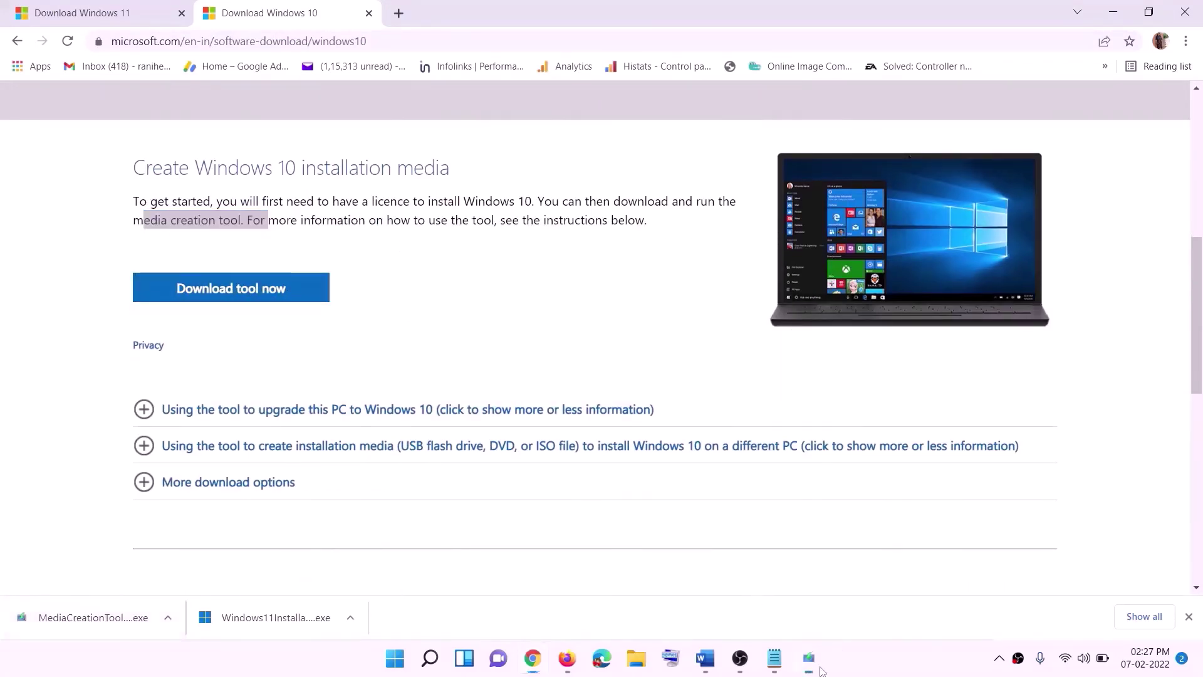
left_click(783, 514)
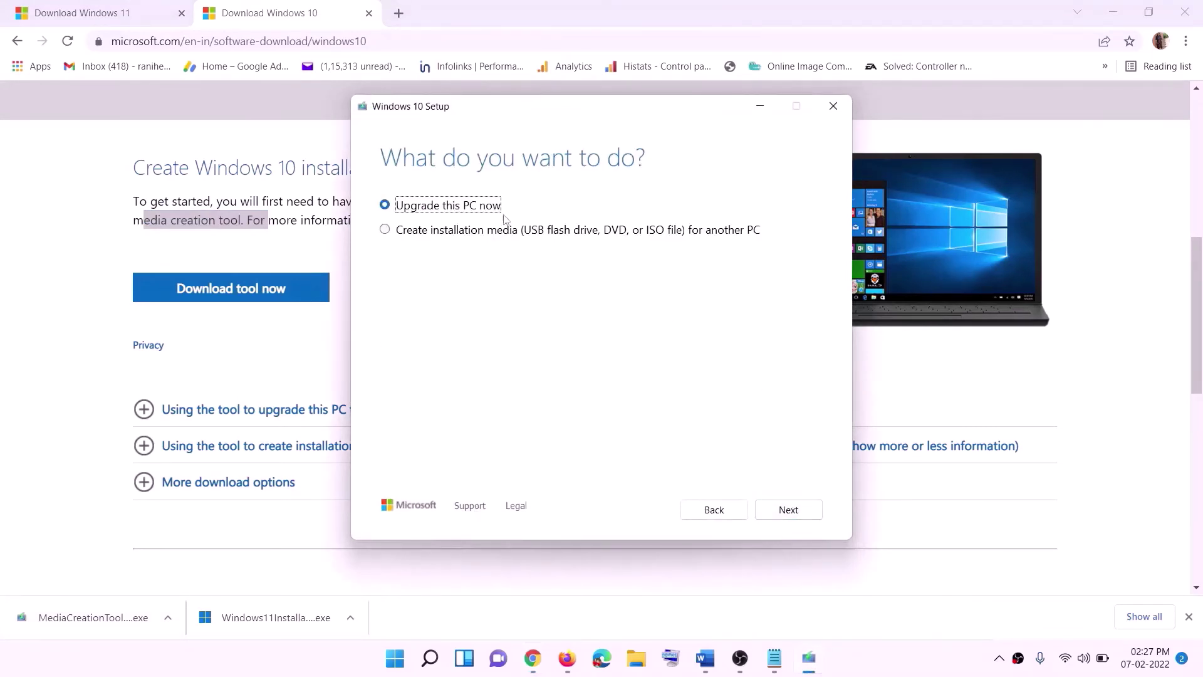
left_click(788, 511)
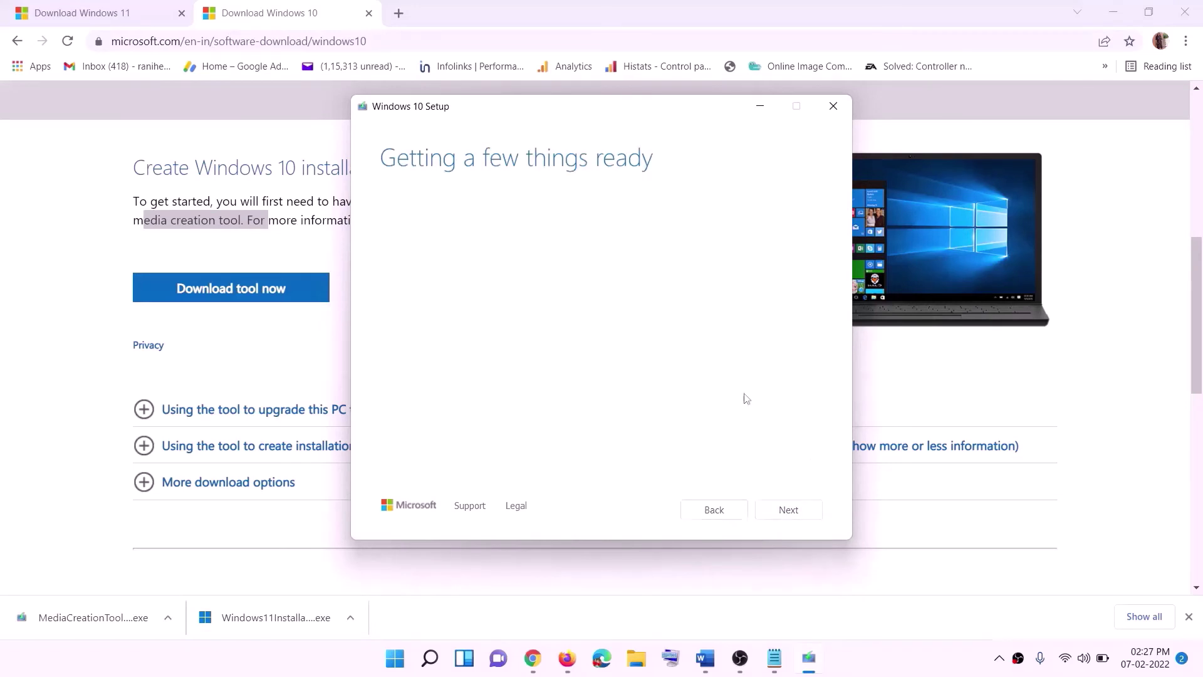
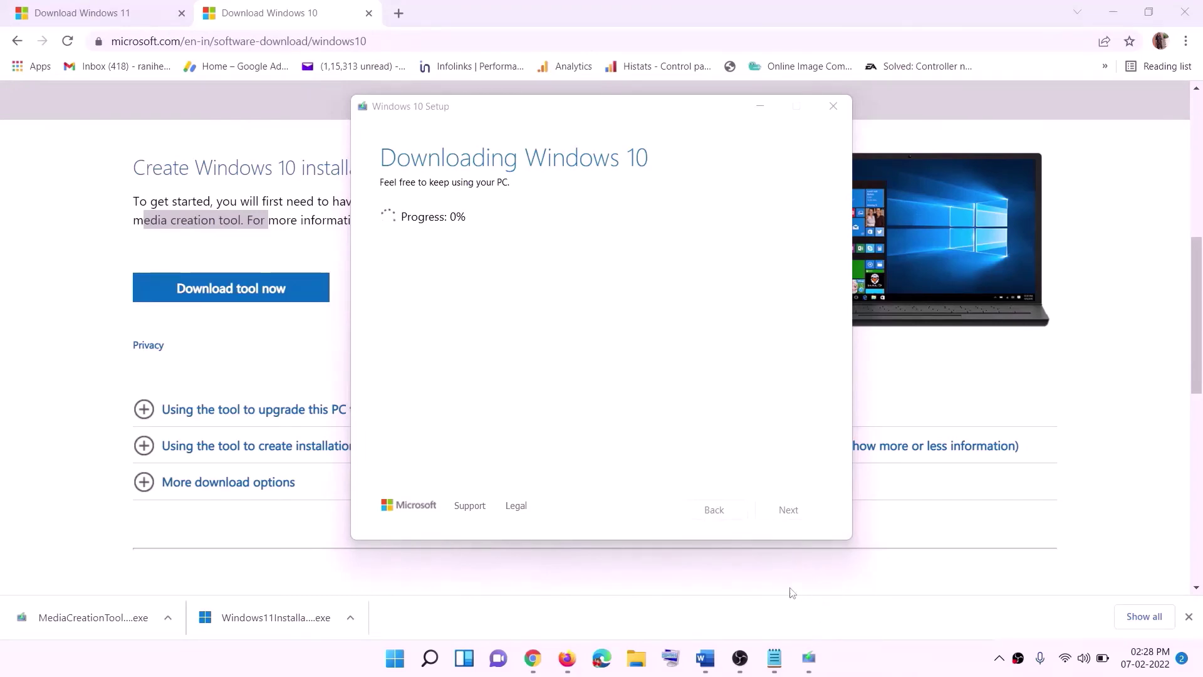
- Bring the Word guide on the Store error fix in front of Chrome
left_click(712, 666)
- Maximize the Word guide, review its Setup screenshot, then return to Chrome's Download Windows 11 page
scroll(63, 288, "down", 2)
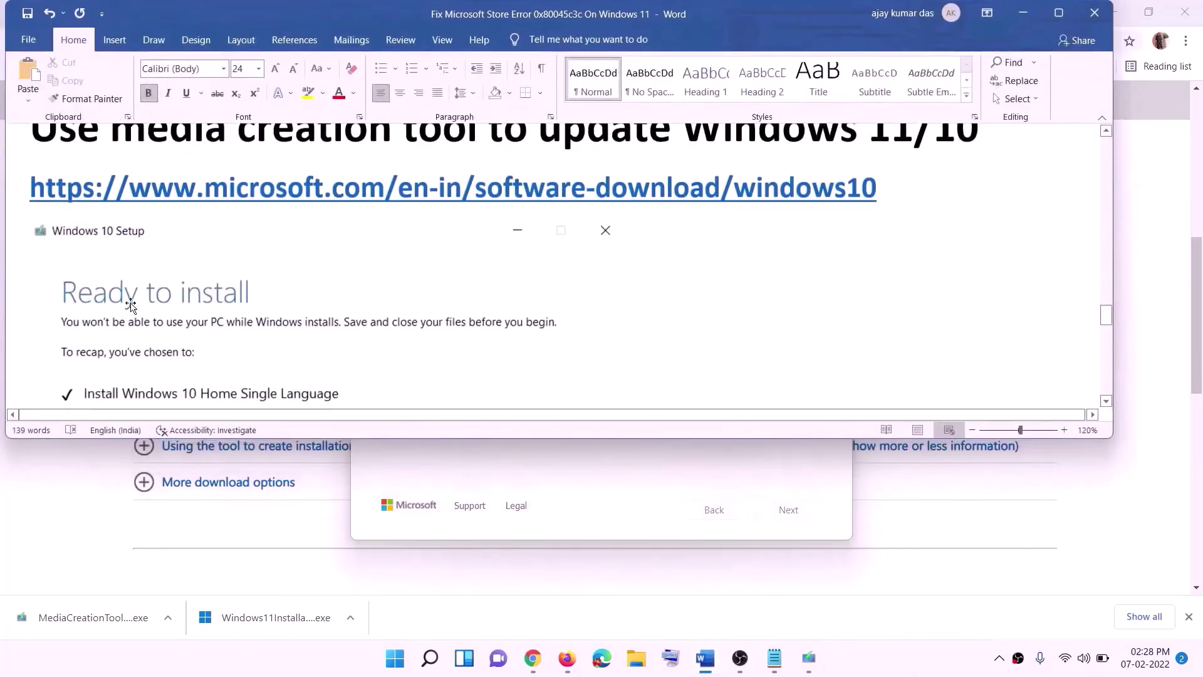
left_click(1059, 13)
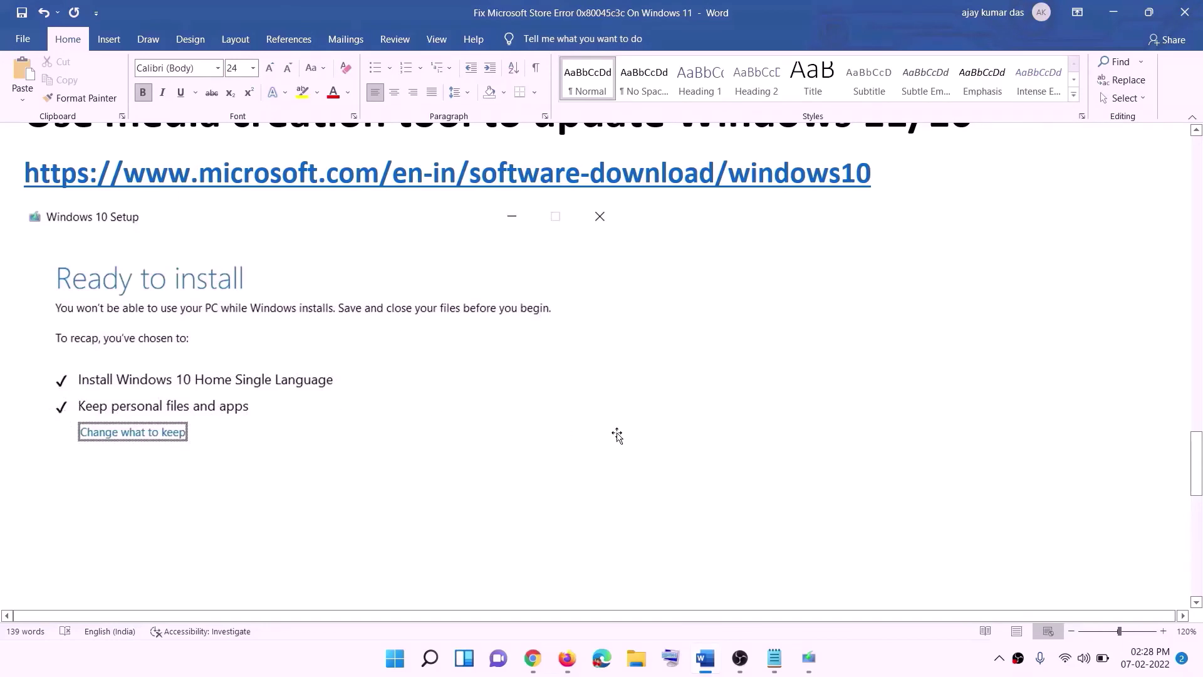
scroll(617, 436, "down", 2)
scroll(617, 436, "down", 1)
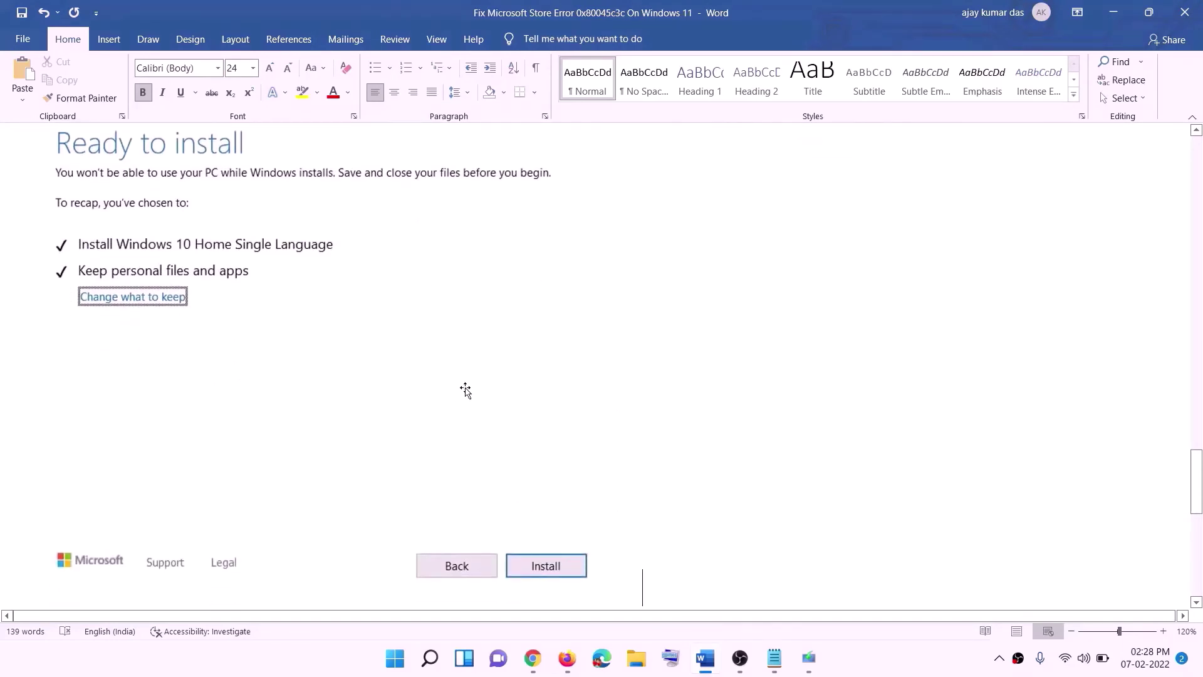
scroll(493, 388, "up", 1)
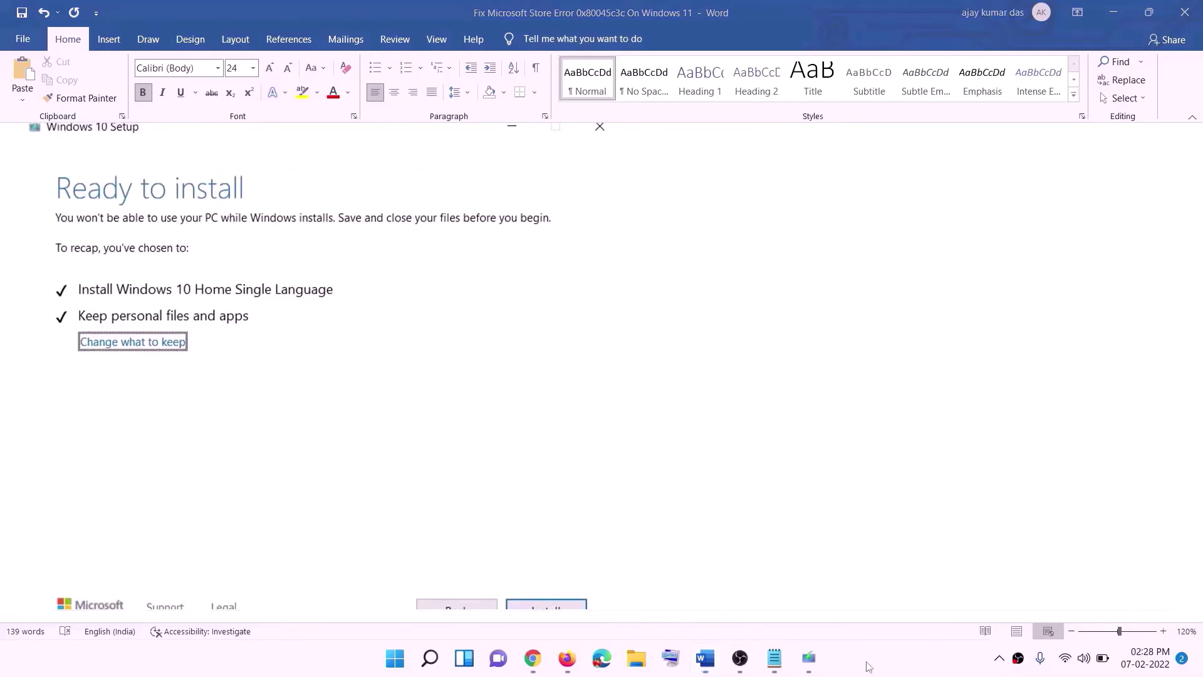
left_click(551, 661)
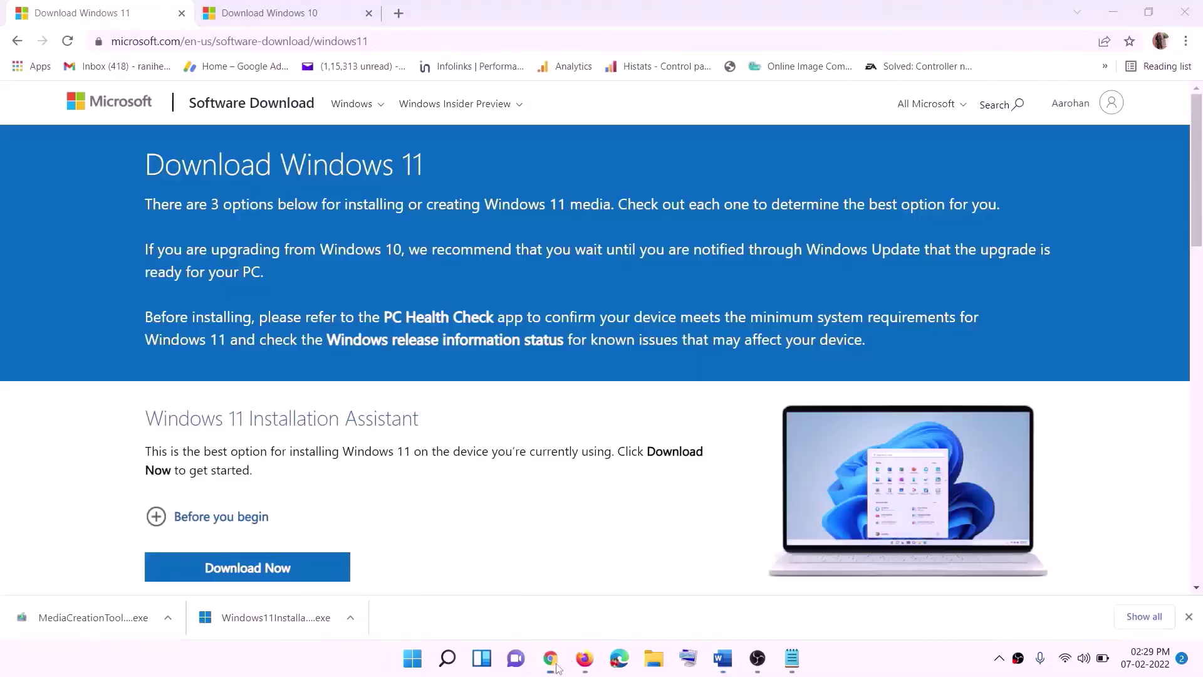
scroll(372, 438, "down", 5)
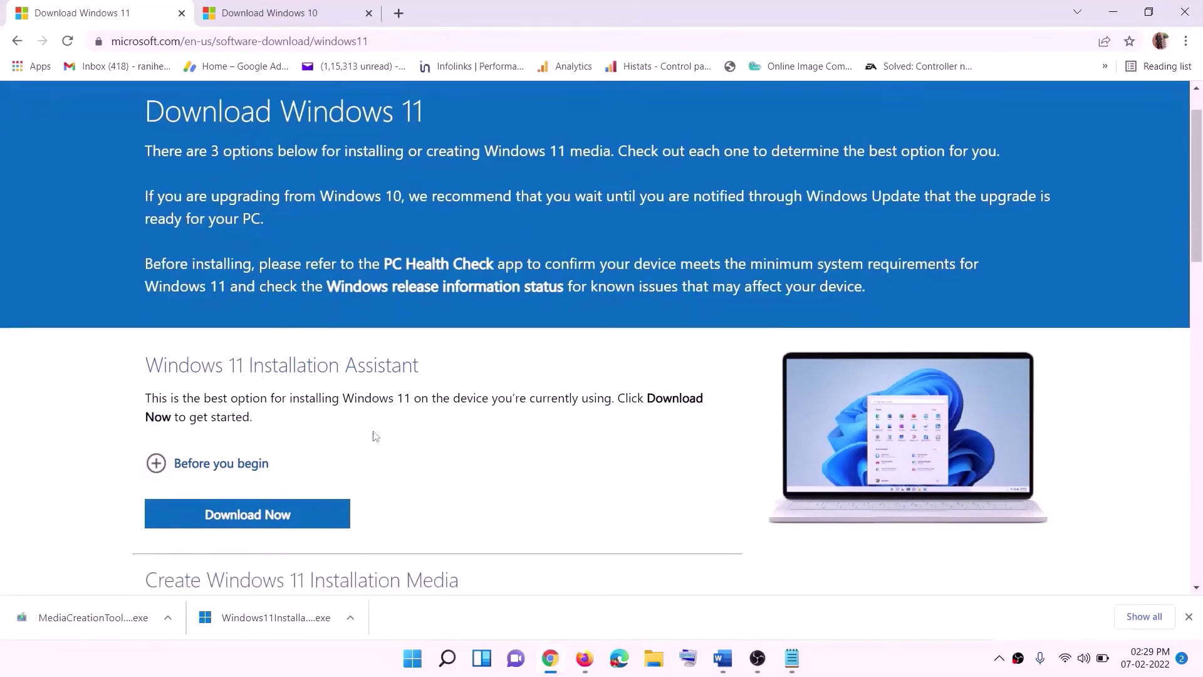